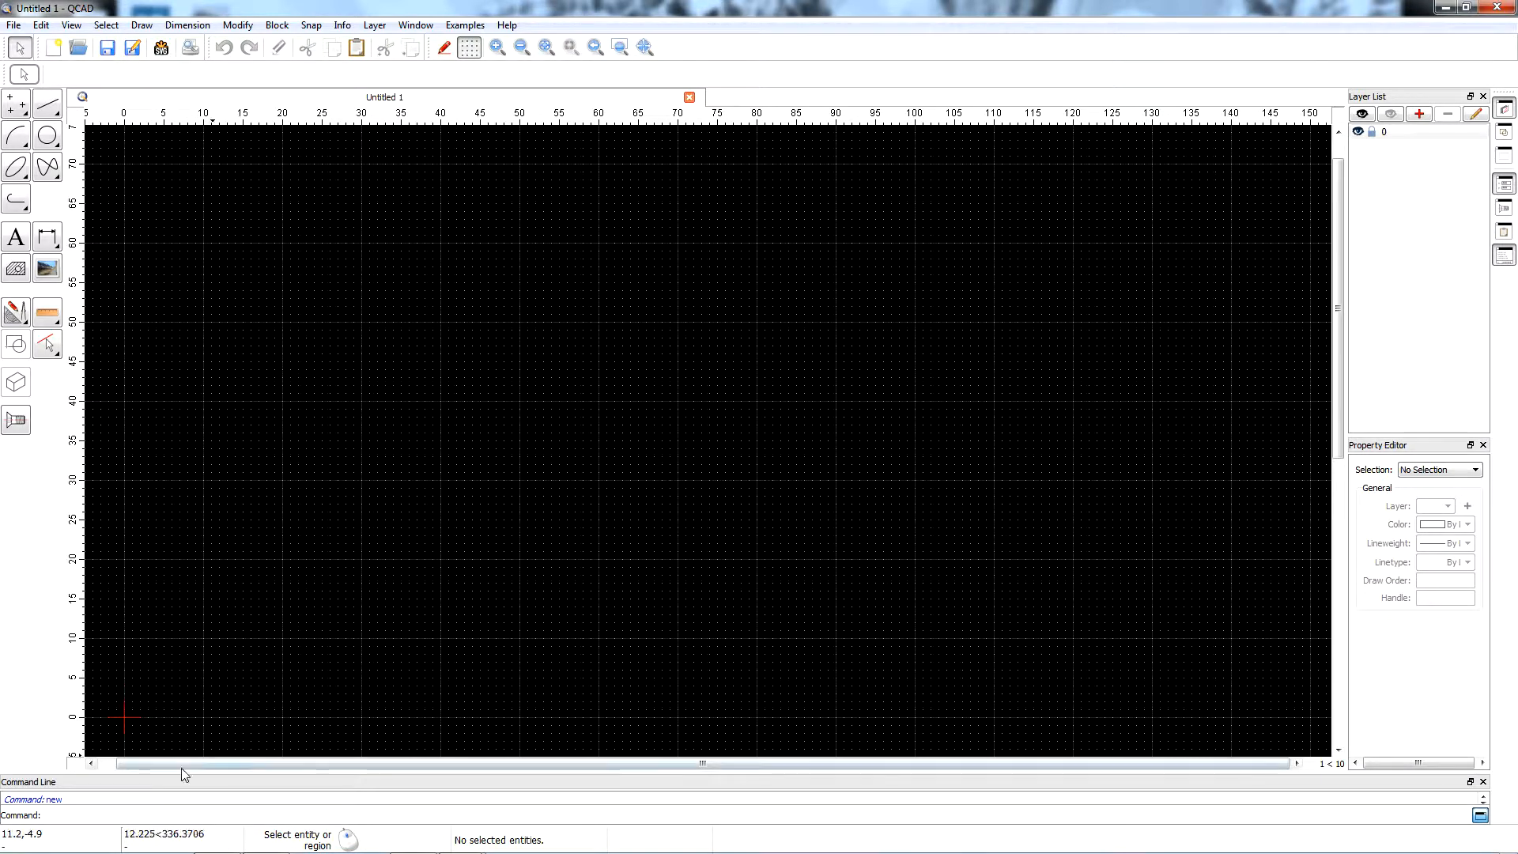
# Switch to GIMP, open the photo R0002715.JPG from the Map folder and reposition its image window.
pyautogui.moveTo(513, 853)
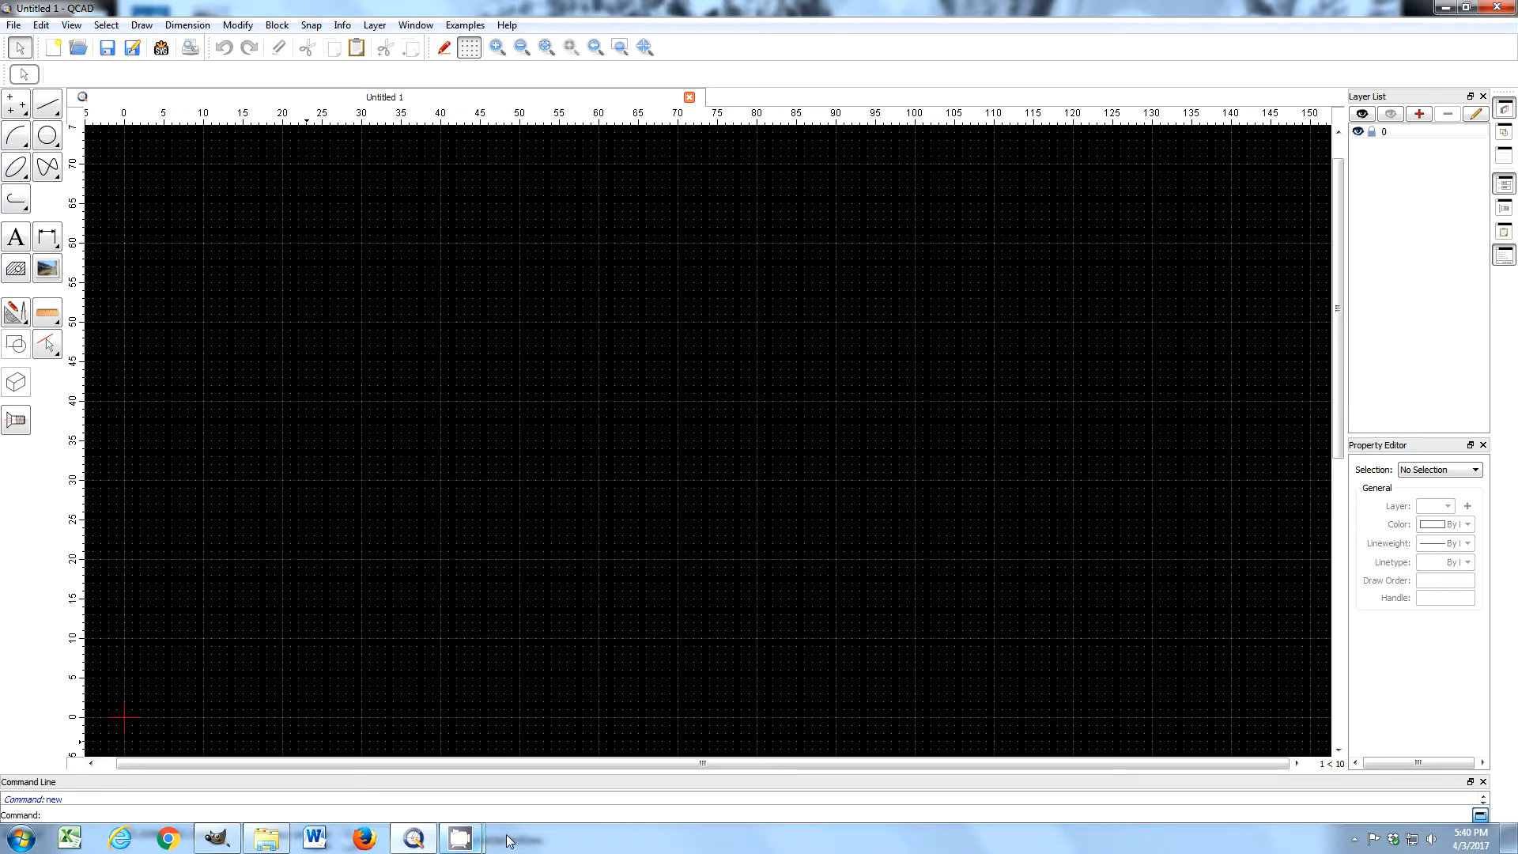
pyautogui.click(216, 838)
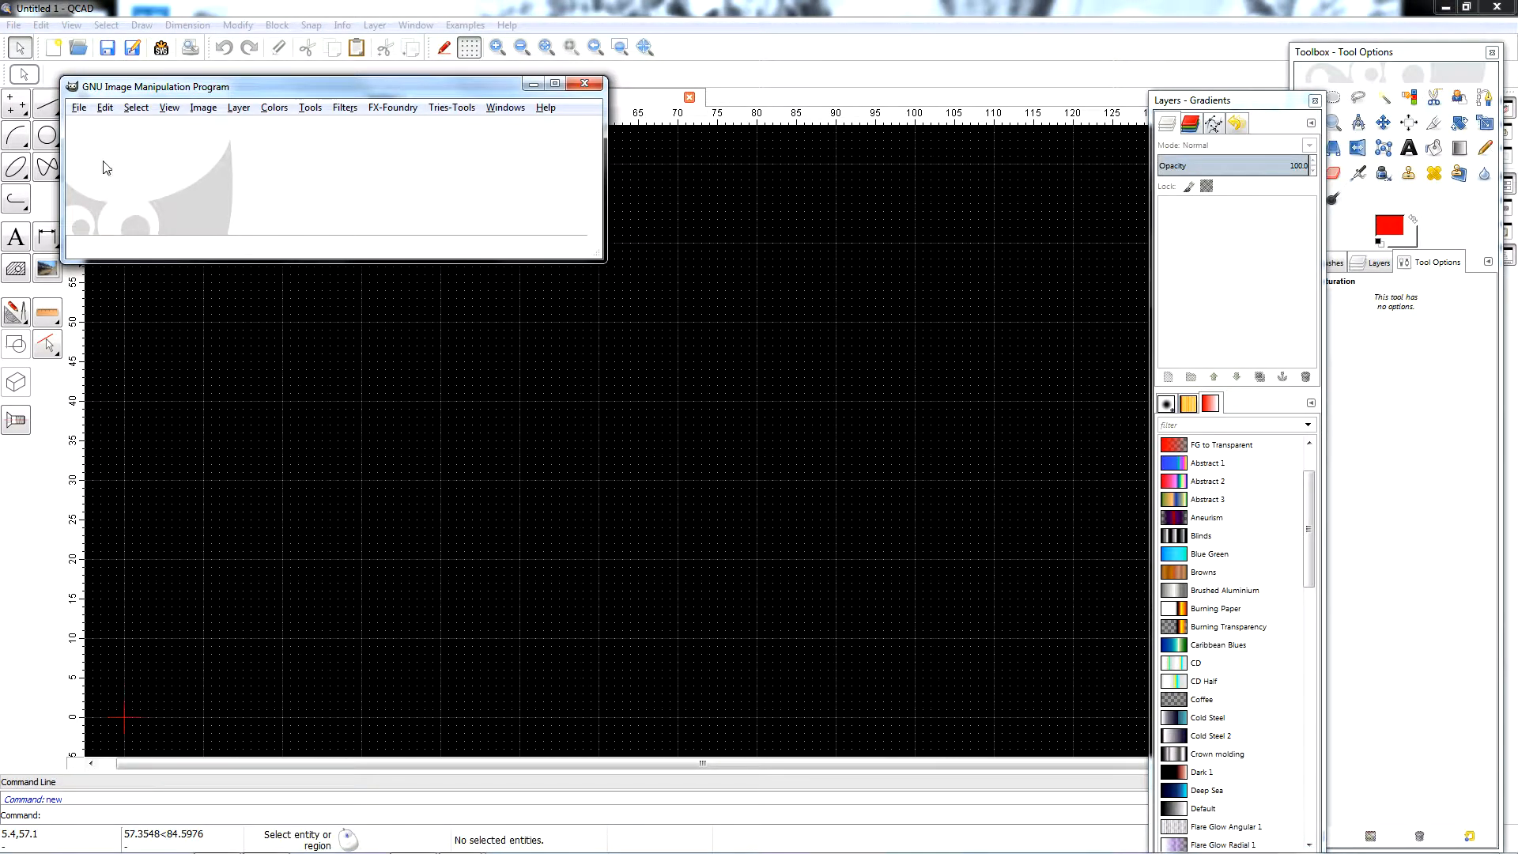
pyautogui.click(79, 109)
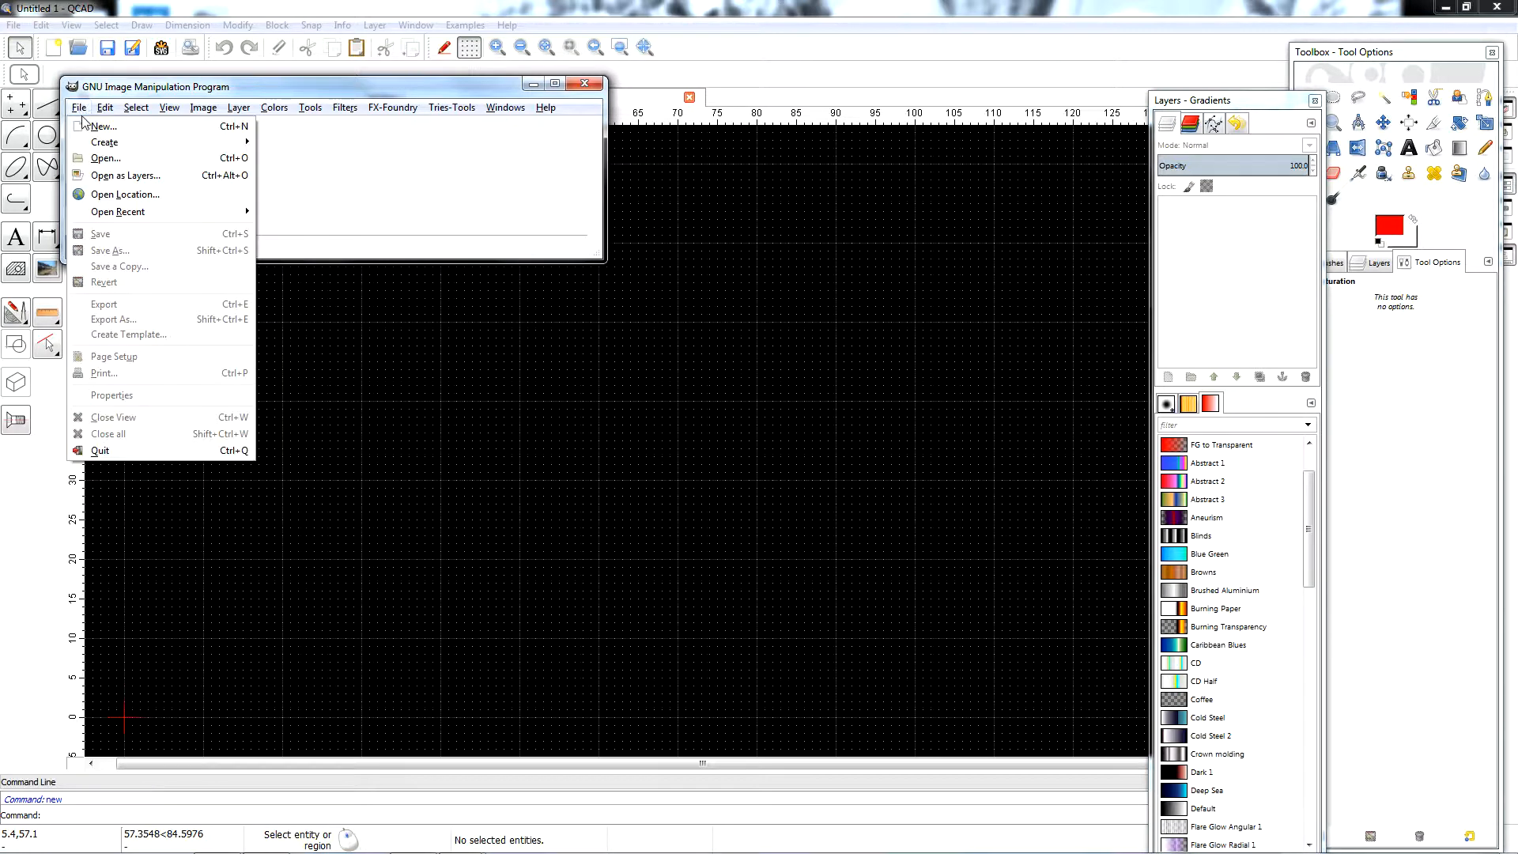
pyautogui.click(103, 158)
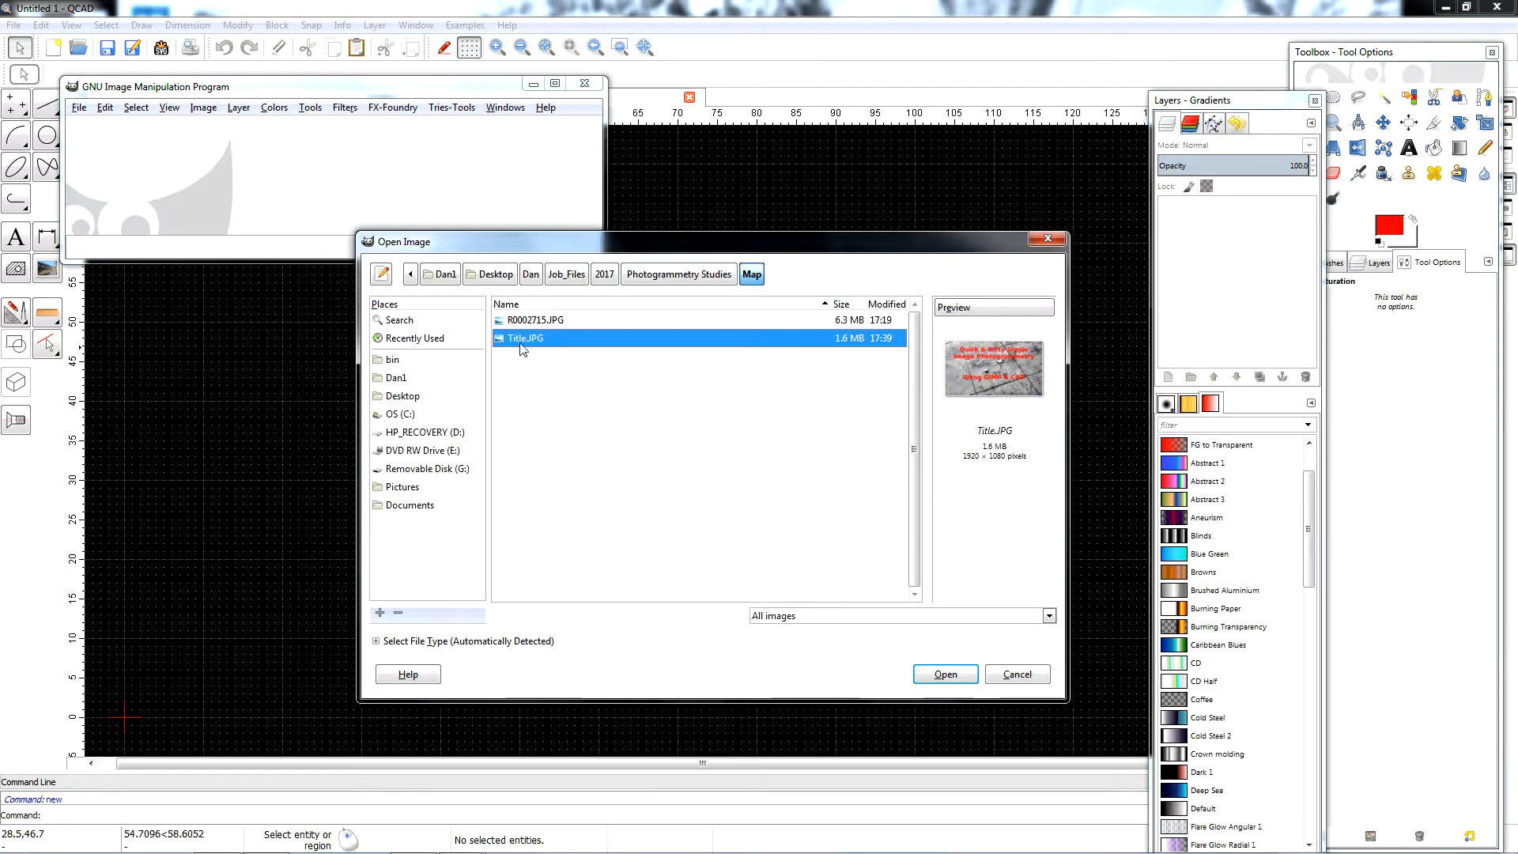
pyautogui.doubleClick(536, 322)
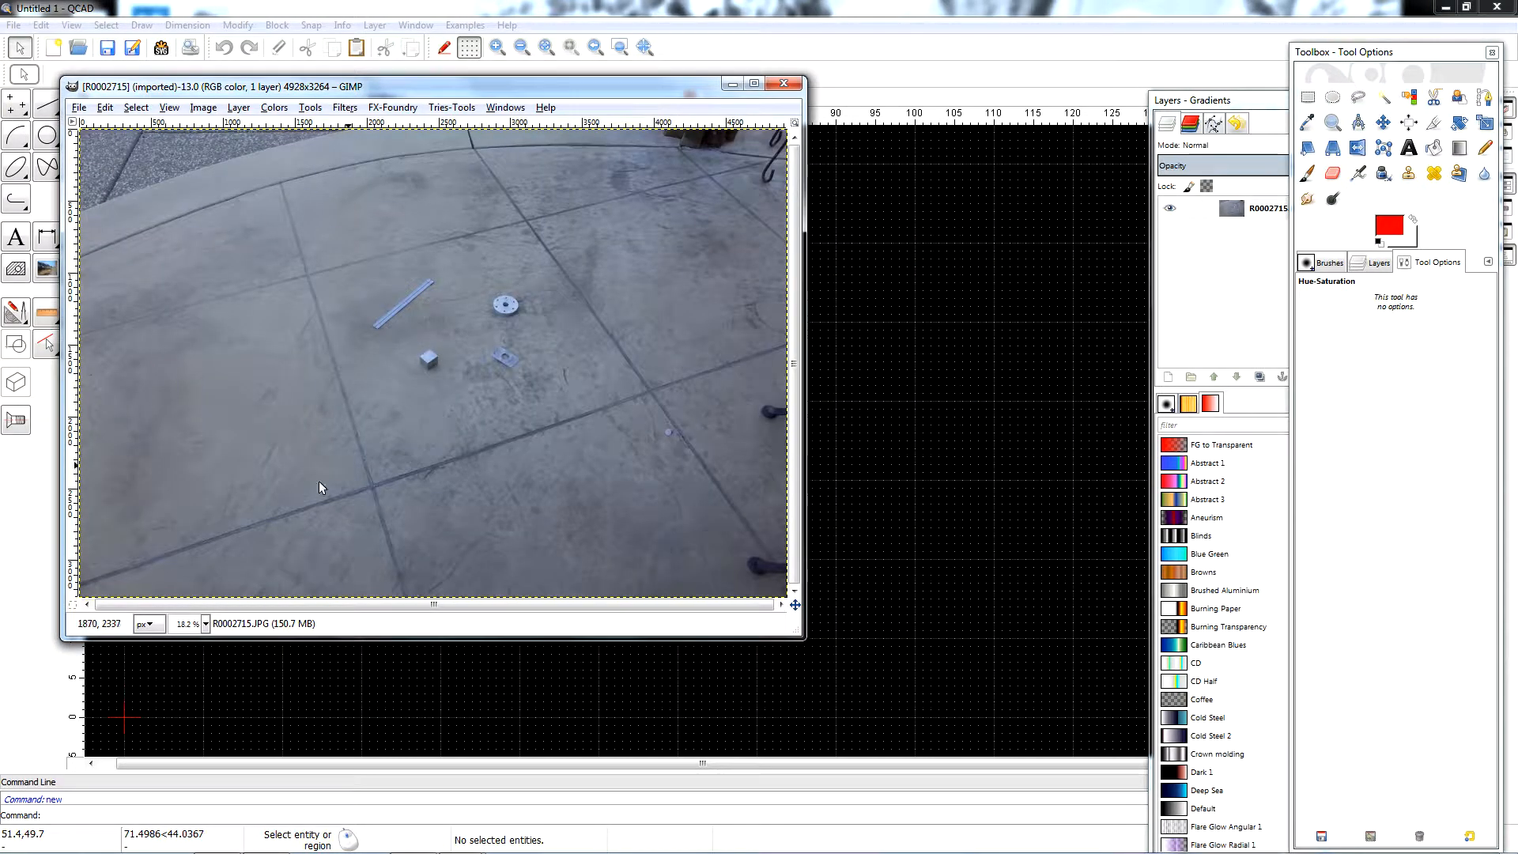
pyautogui.moveTo(396, 95); pyautogui.dragTo(507, 124)
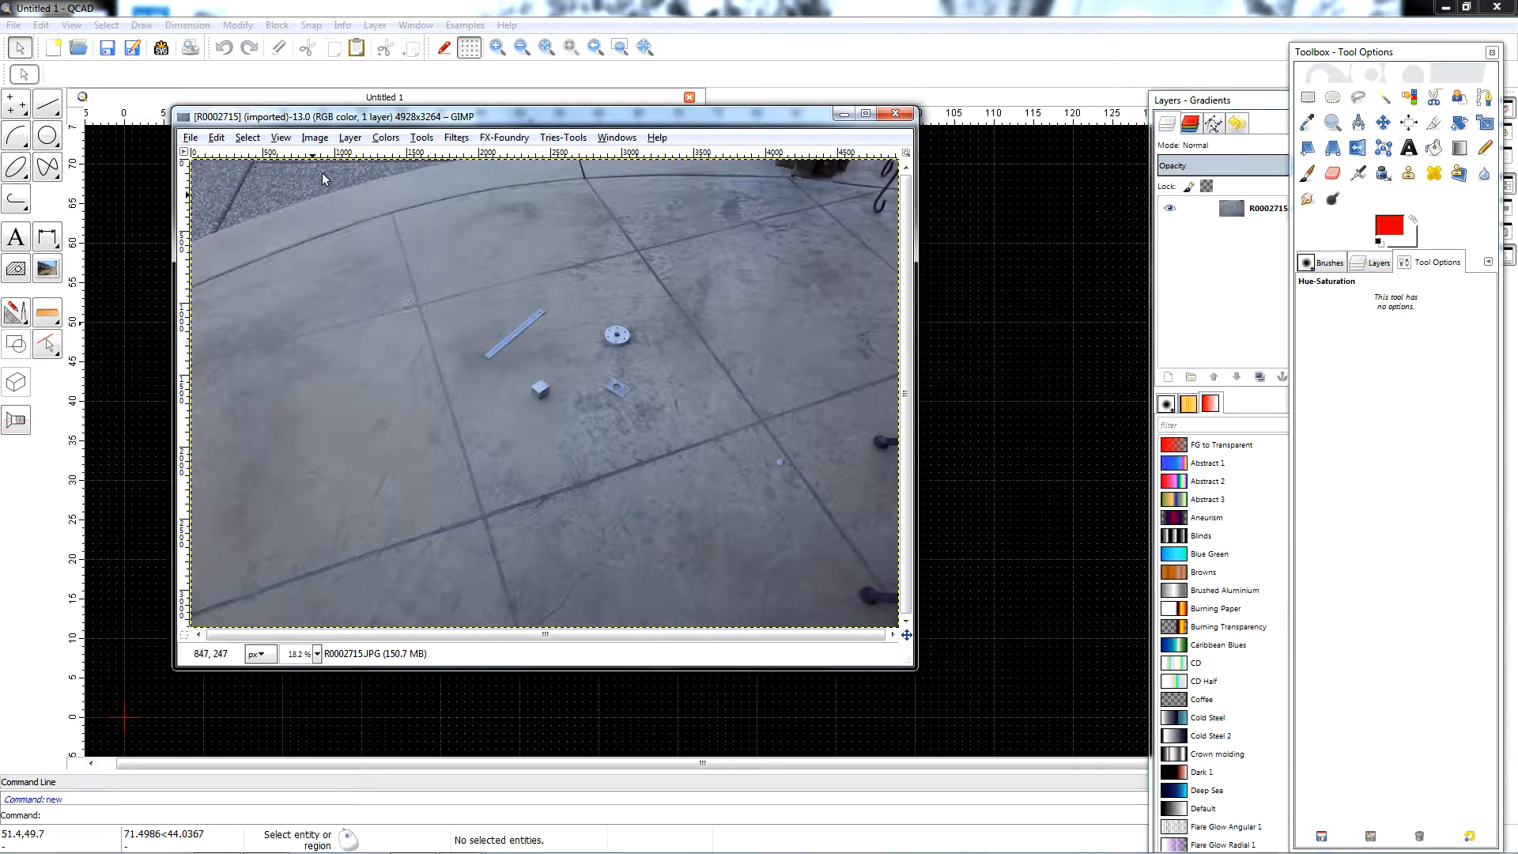
# Increase the photo's contrast with Levels, setting the Value channel's input levels to 75, 0.96 and 176.
pyautogui.click(385, 139)
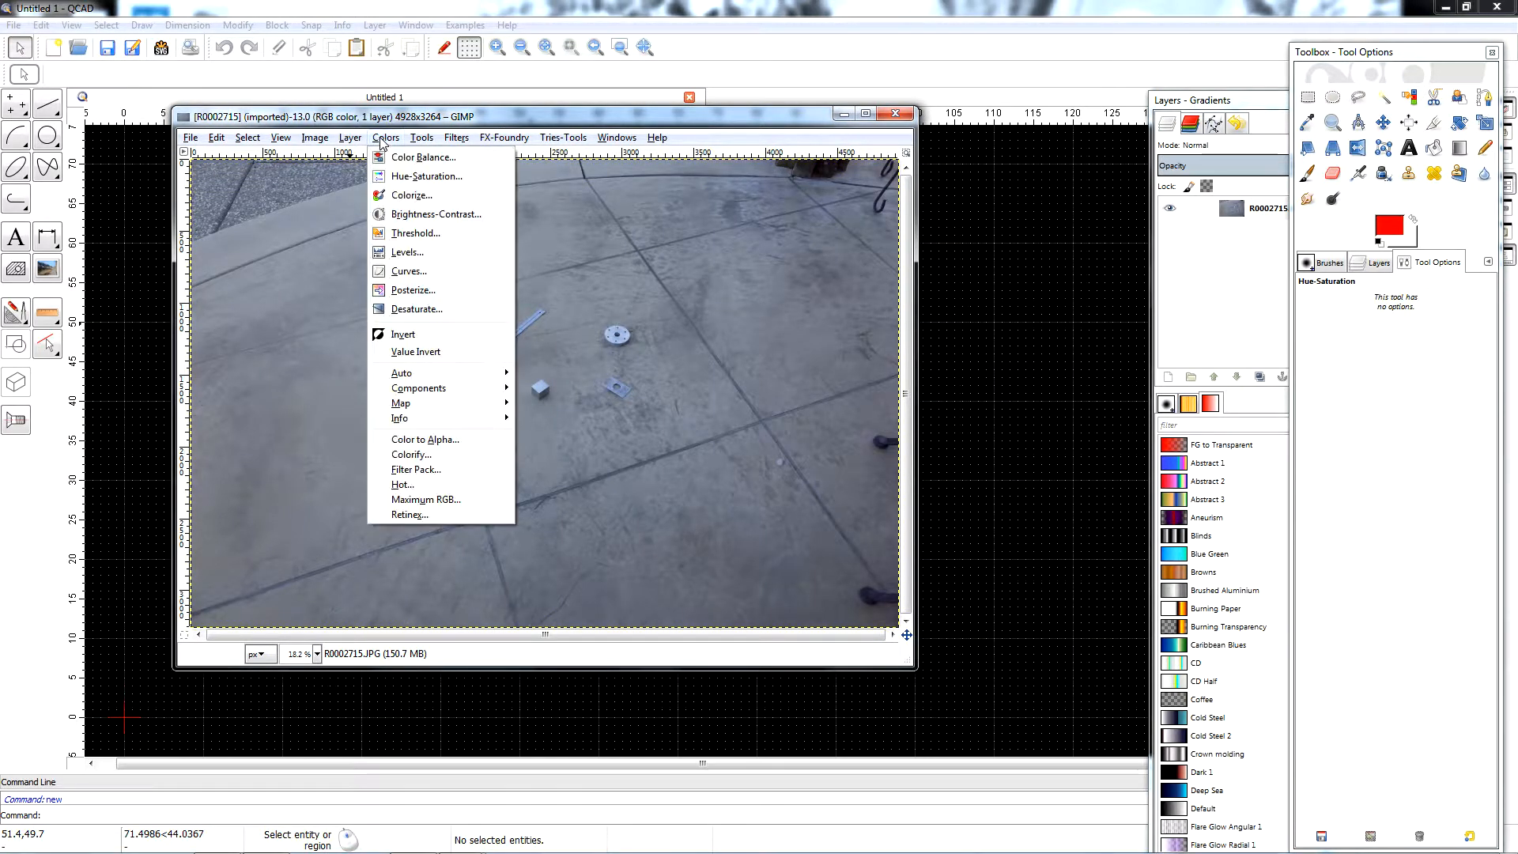
pyautogui.click(406, 252)
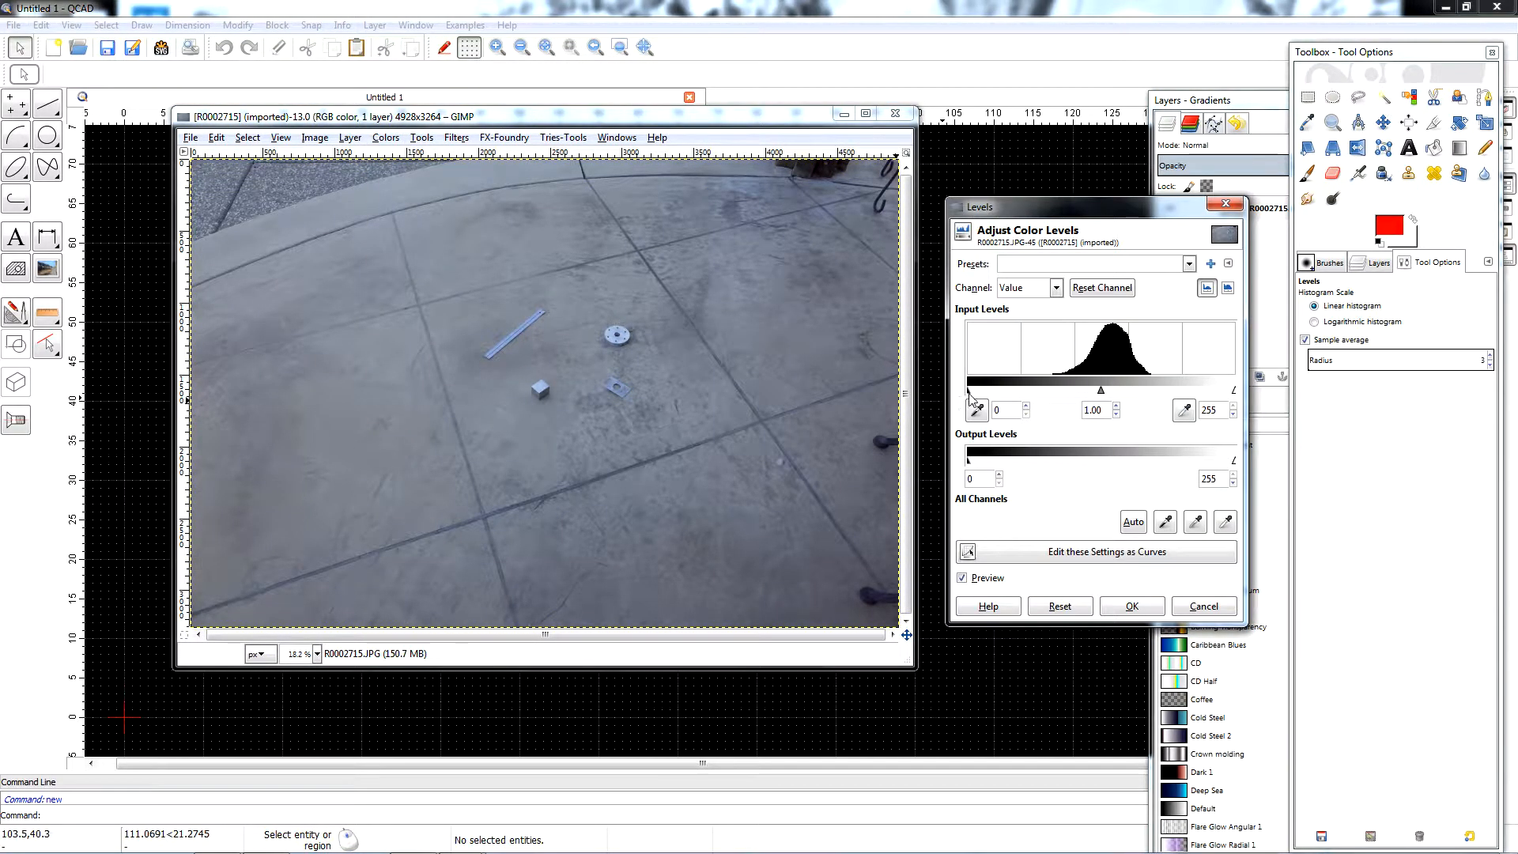
pyautogui.moveTo(968, 391); pyautogui.dragTo(1049, 404)
pyautogui.moveTo(1235, 393); pyautogui.dragTo(1101, 389)
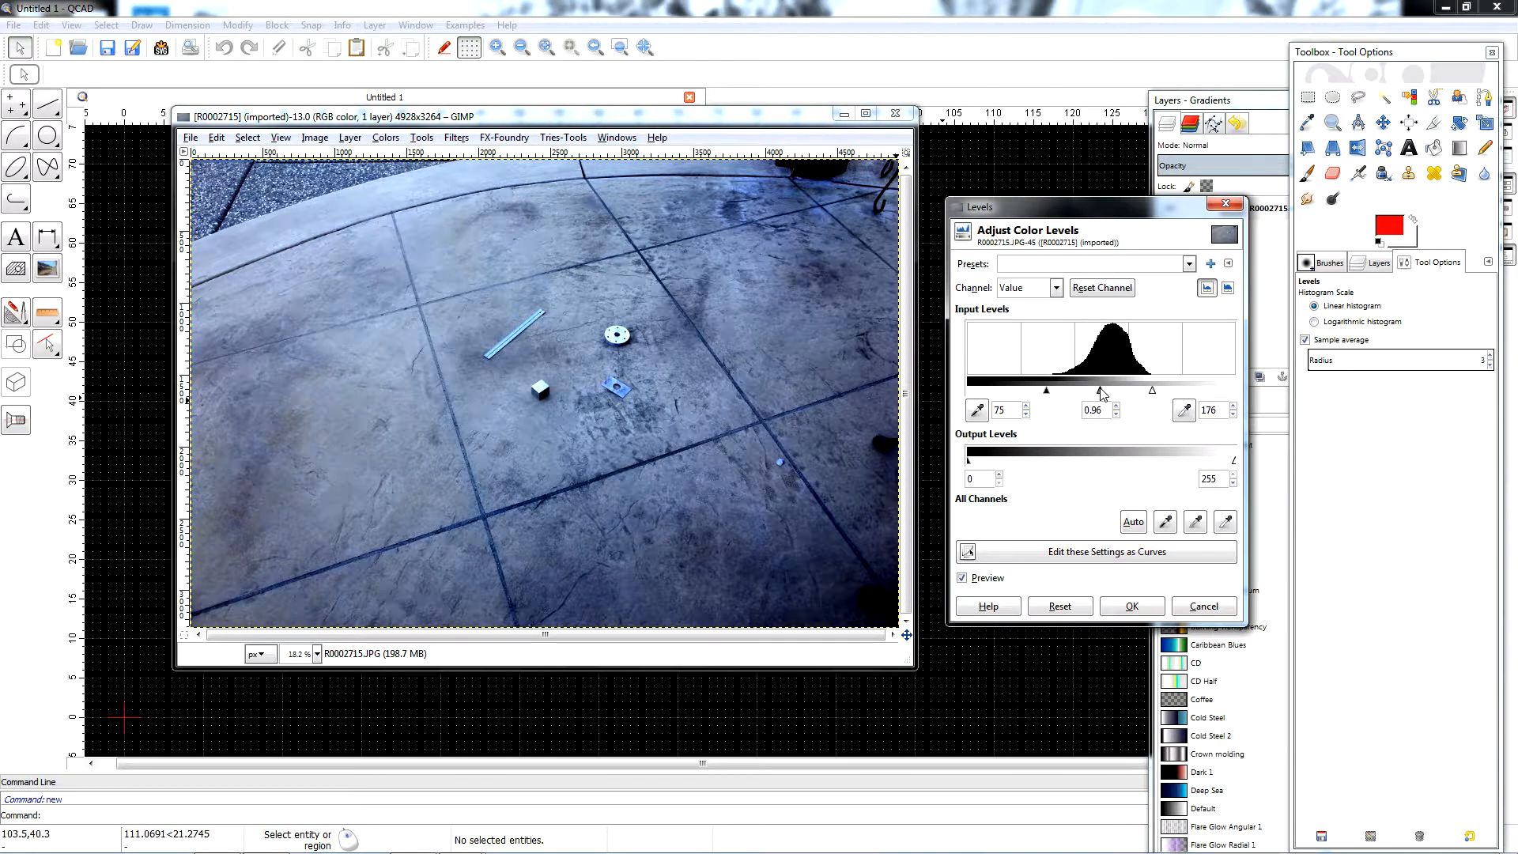
pyautogui.click(1131, 606)
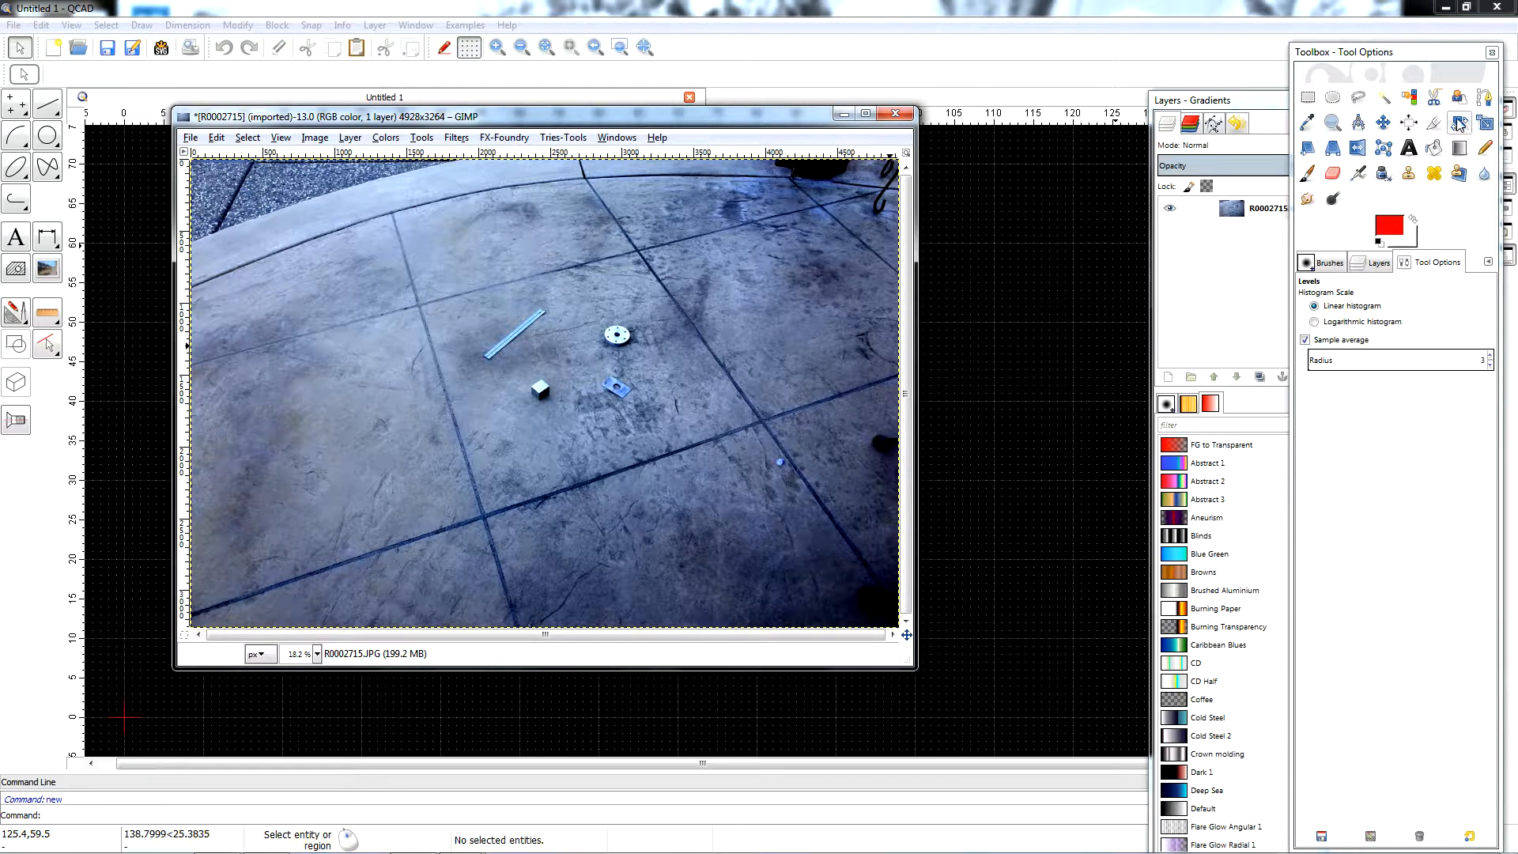
# Rearrange the Toolbox and Layers windows so that both stand beside the image window without overlapping.
pyautogui.moveTo(1411, 55); pyautogui.dragTo(1071, 59)
pyautogui.click(1256, 106)
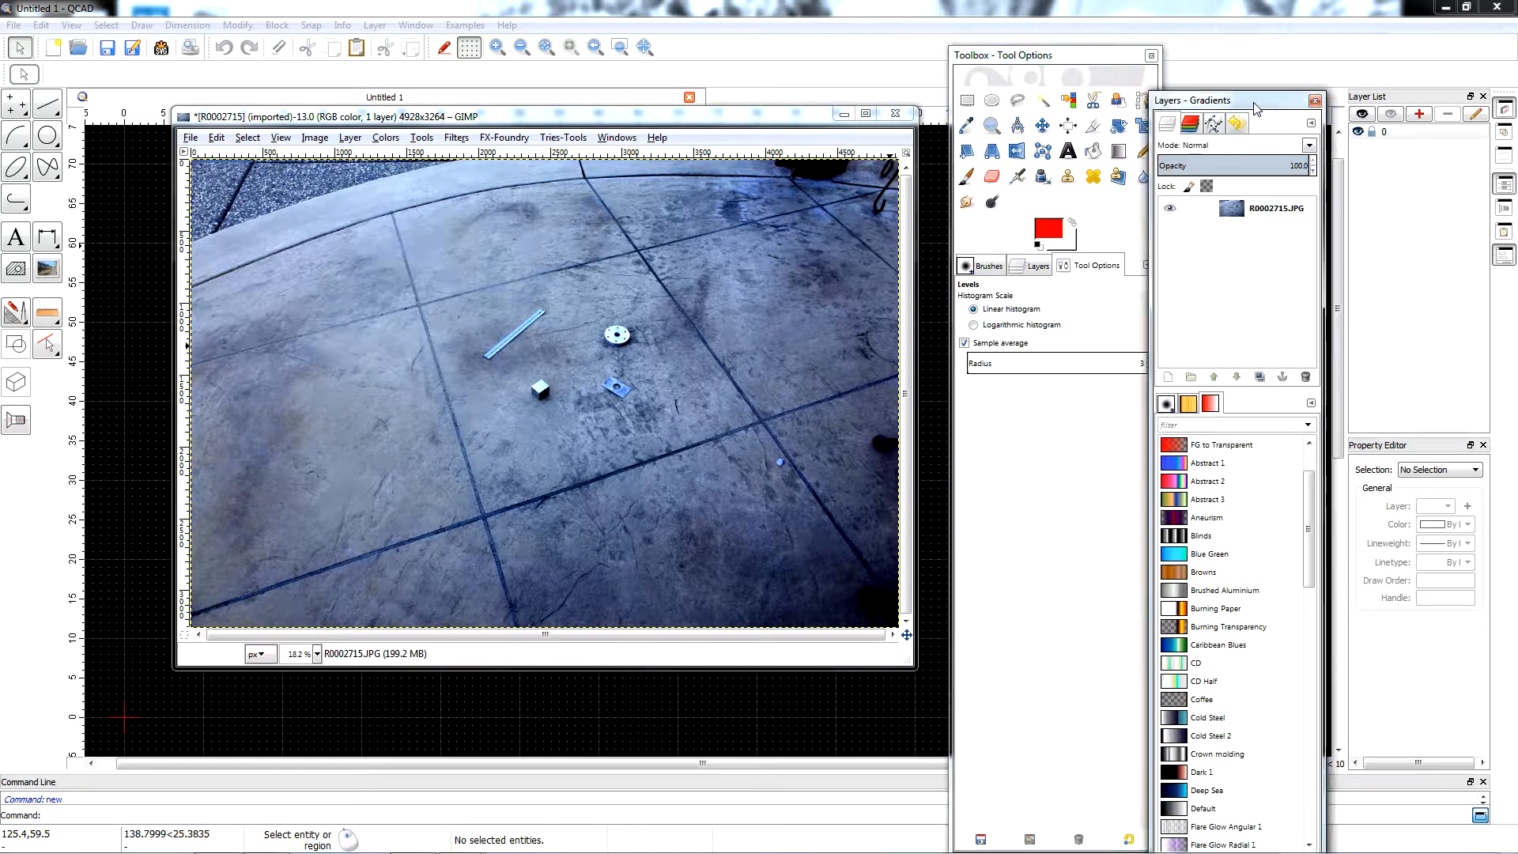
pyautogui.moveTo(1256, 106); pyautogui.dragTo(1347, 86)
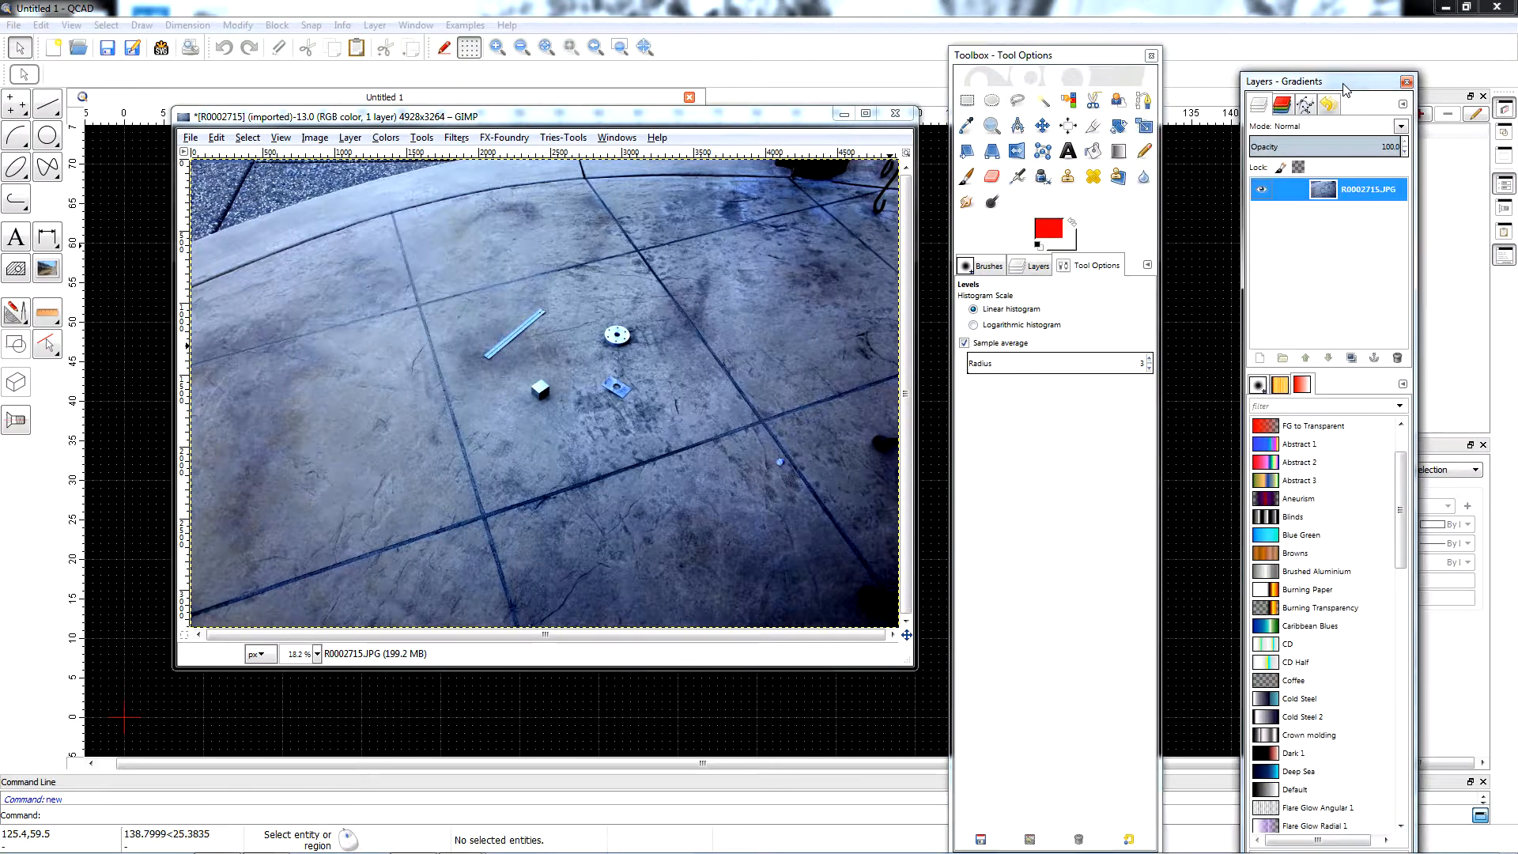
# Start rotating the photo about its centre and set the angle to 18.80 degrees to level the lower concrete joint.
pyautogui.click(1117, 127)
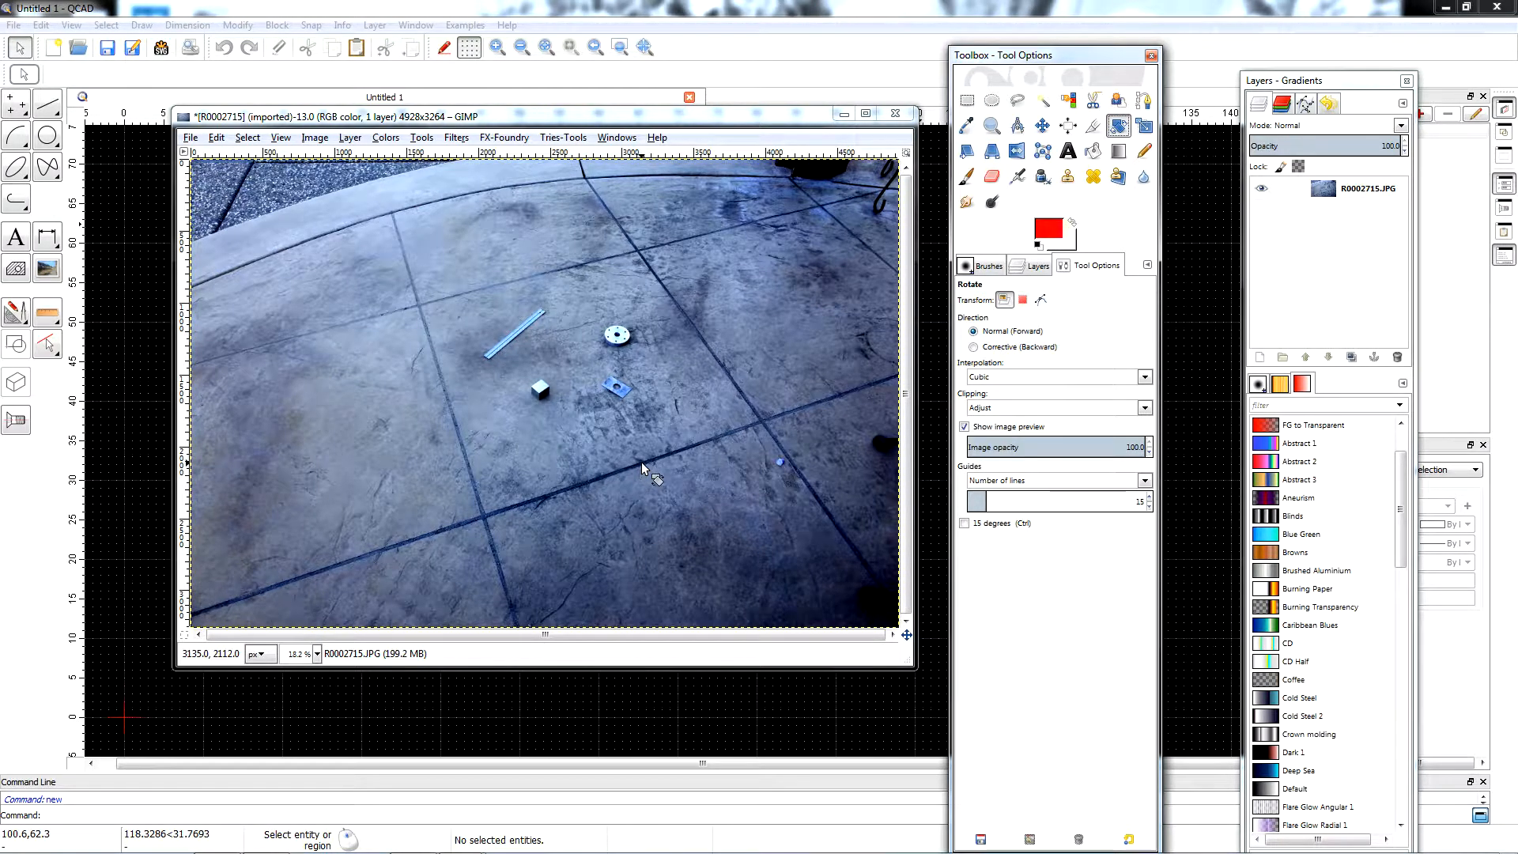
pyautogui.click(642, 467)
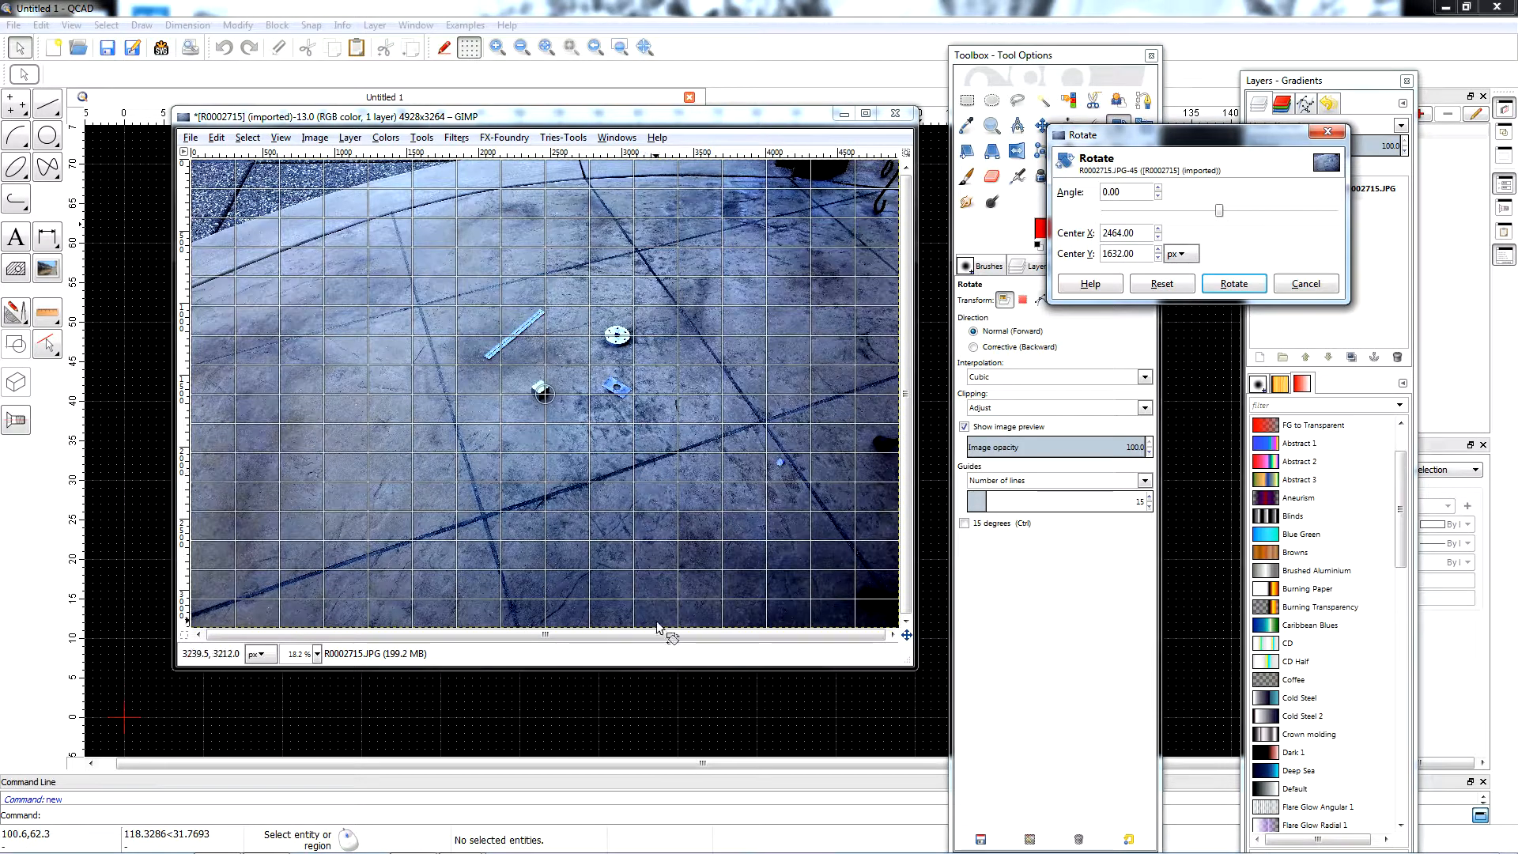
pyautogui.moveTo(669, 668); pyautogui.dragTo(666, 504)
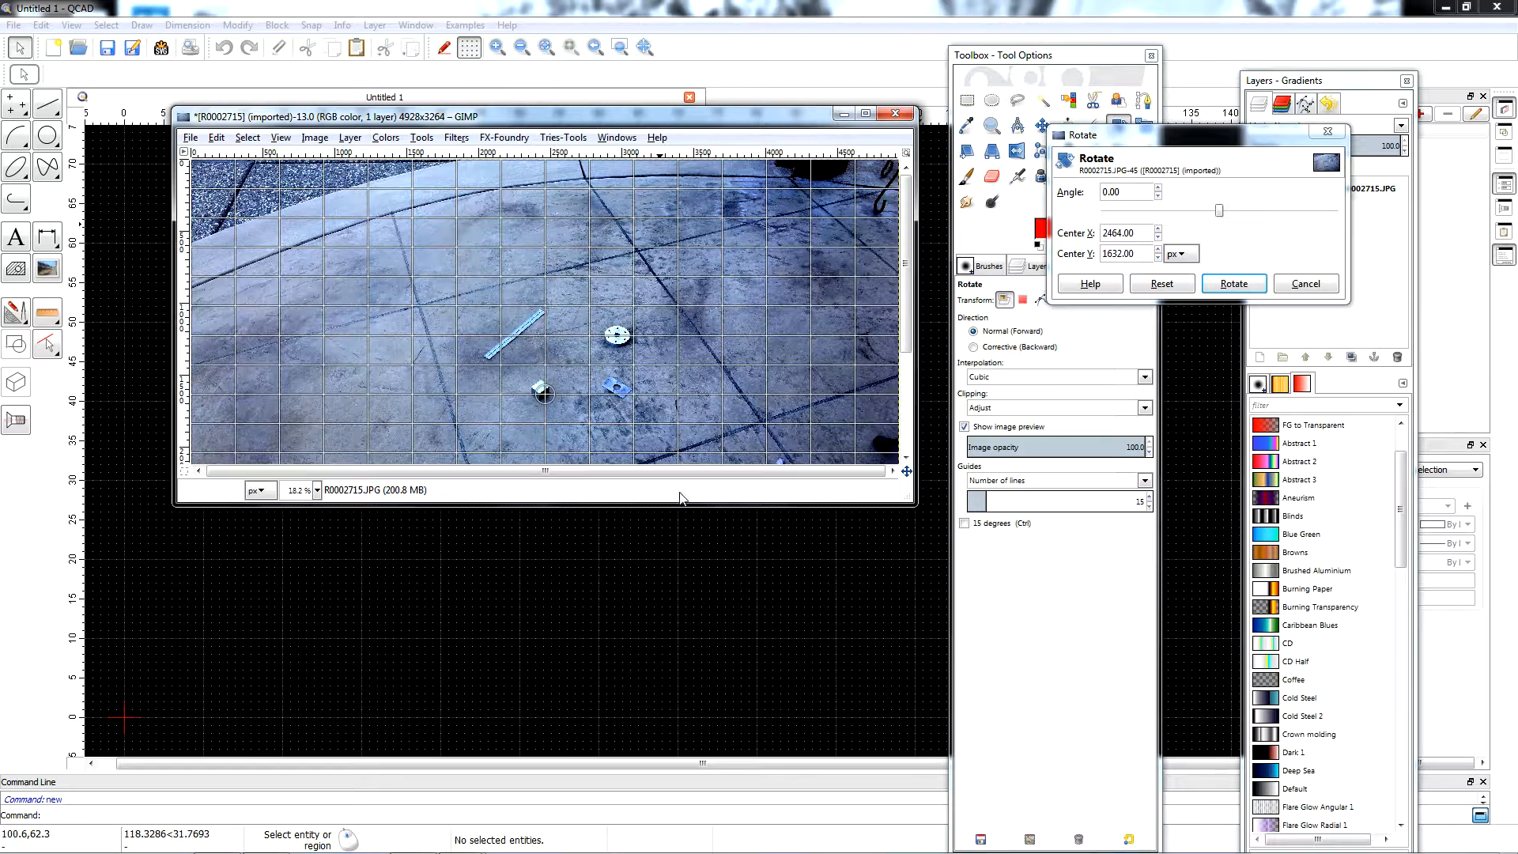
pyautogui.scroll(-20, 1234, 212)
pyautogui.scroll(-20, 1236, 216)
pyautogui.scroll(-20, 1233, 211)
pyautogui.scroll(-5, 1234, 218)
pyautogui.moveTo(730, 504); pyautogui.dragTo(738, 541)
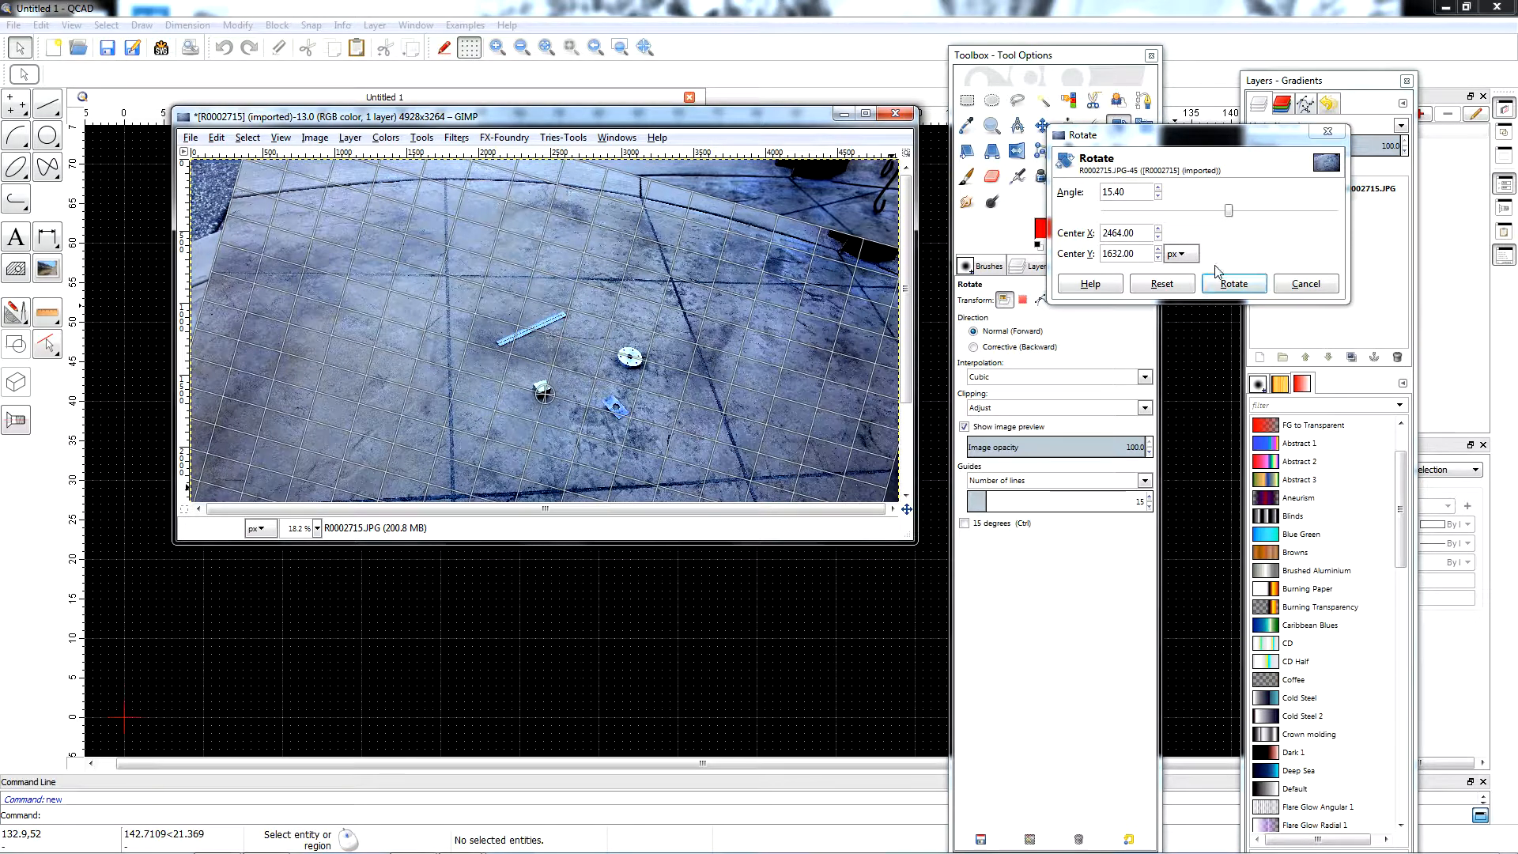
pyautogui.scroll(-1, 1251, 211)
pyautogui.scroll(-13, 1251, 214)
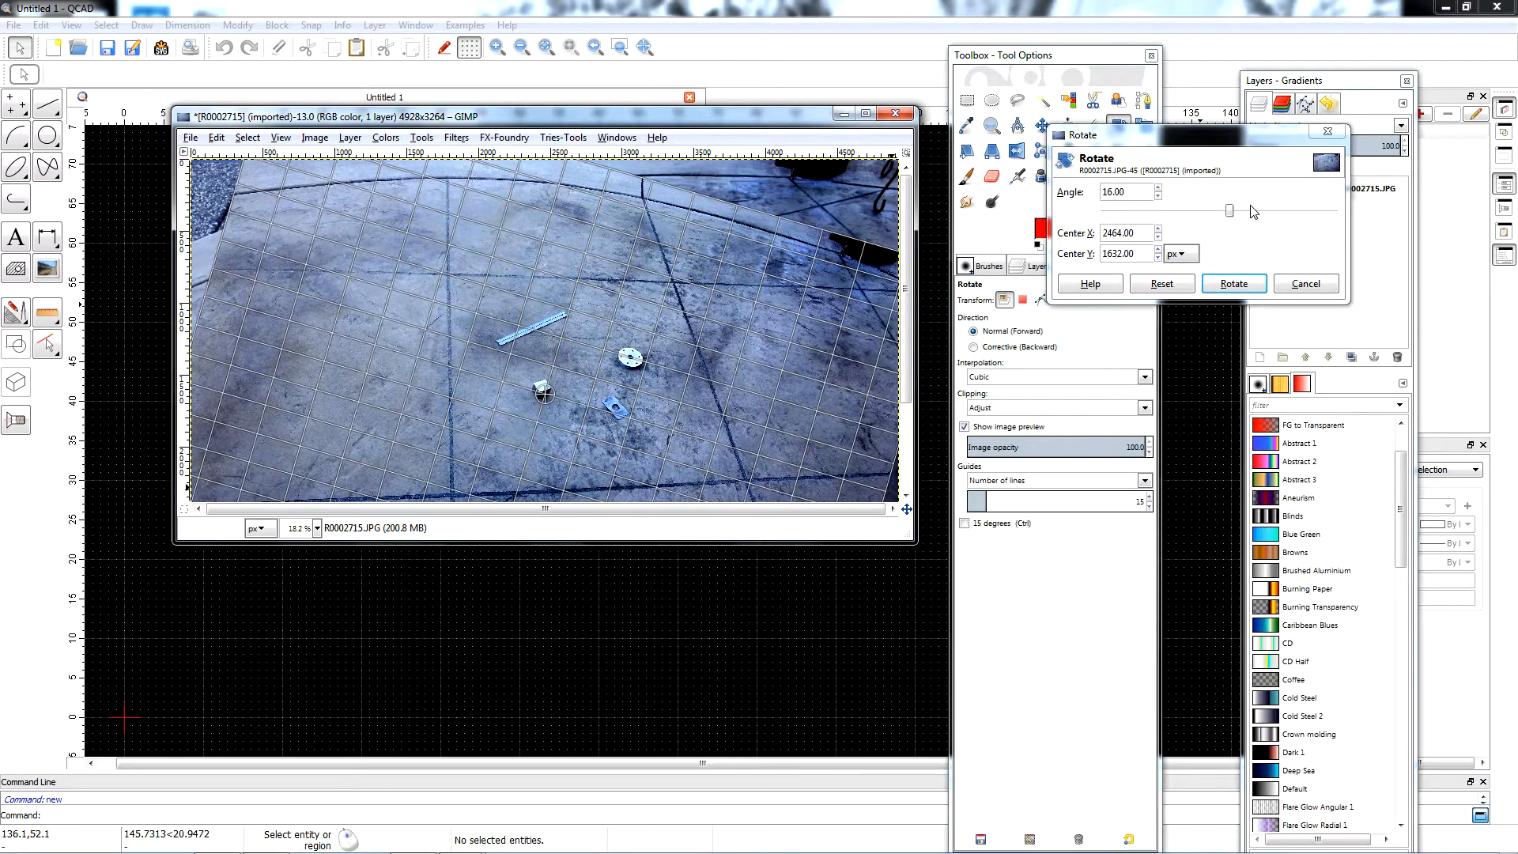
pyautogui.scroll(-2, 1251, 211)
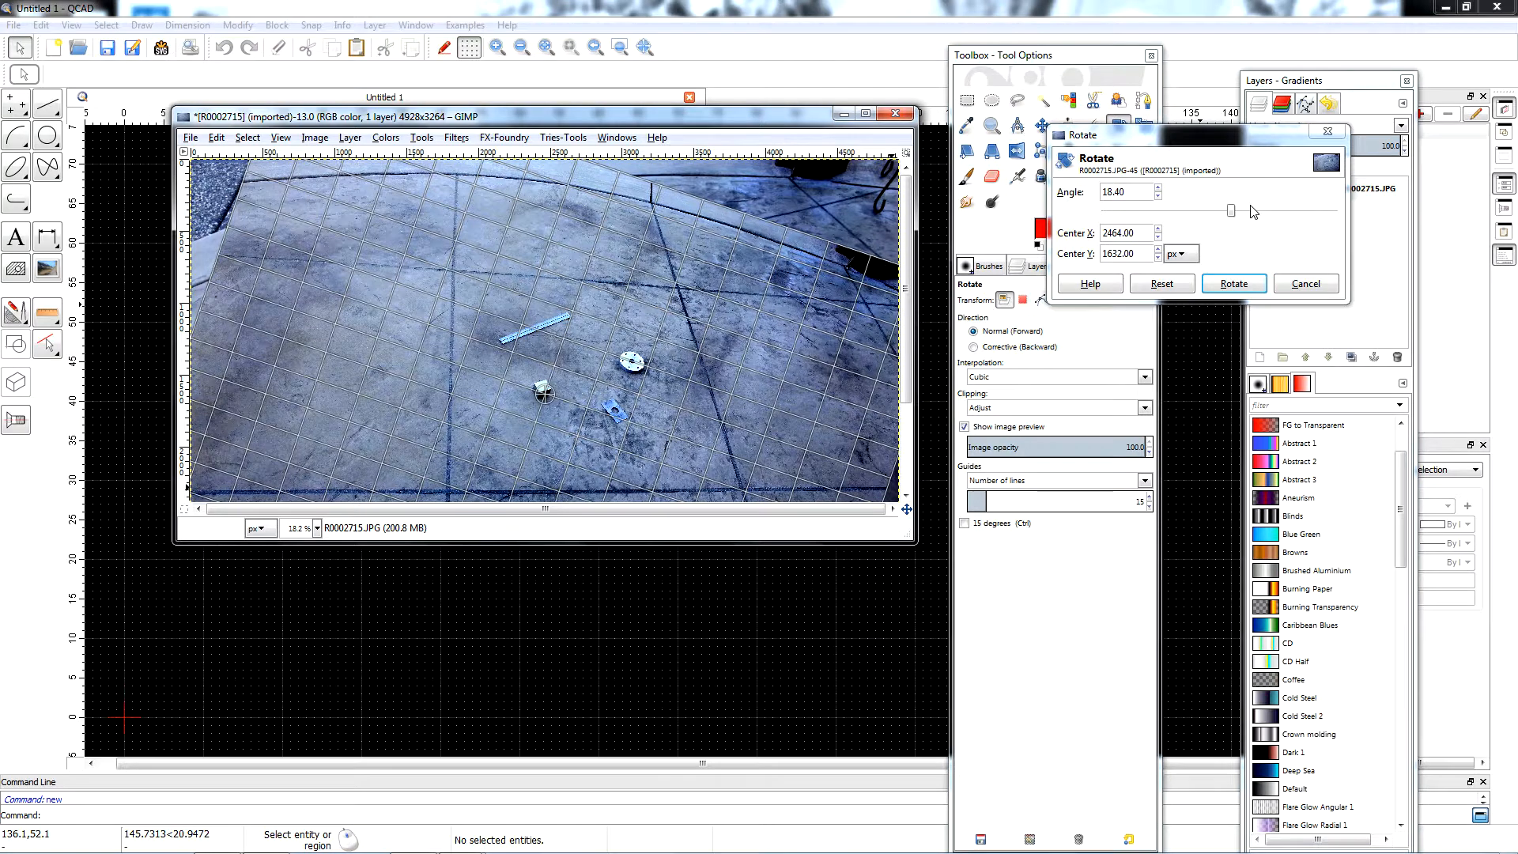
pyautogui.scroll(-1, 1251, 211)
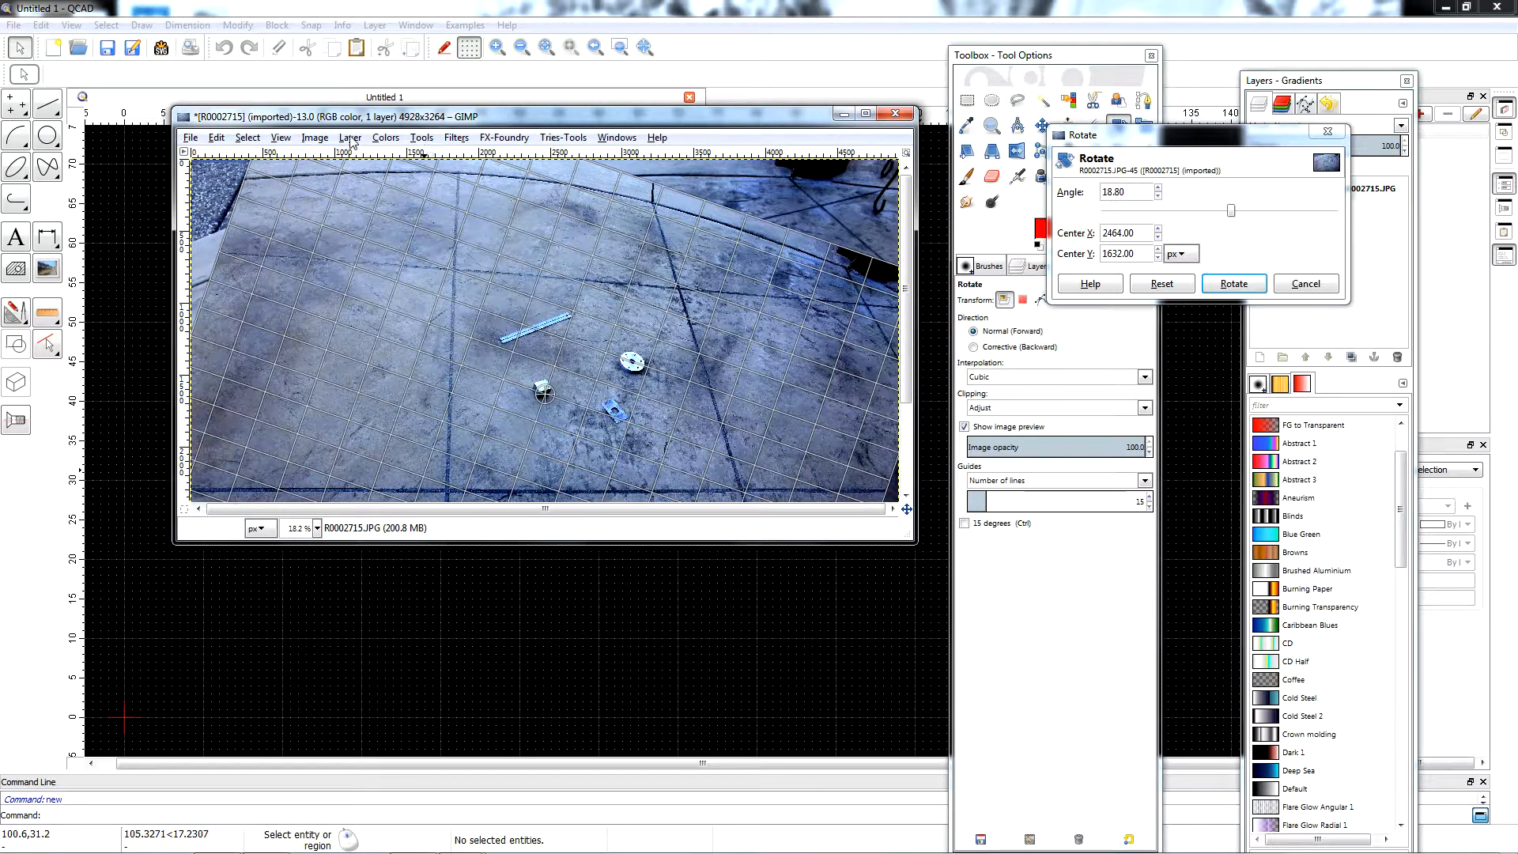
# Check the lower joint's levelness from end to end at 100% zoom and apply the rotation.
pyautogui.click(315, 529)
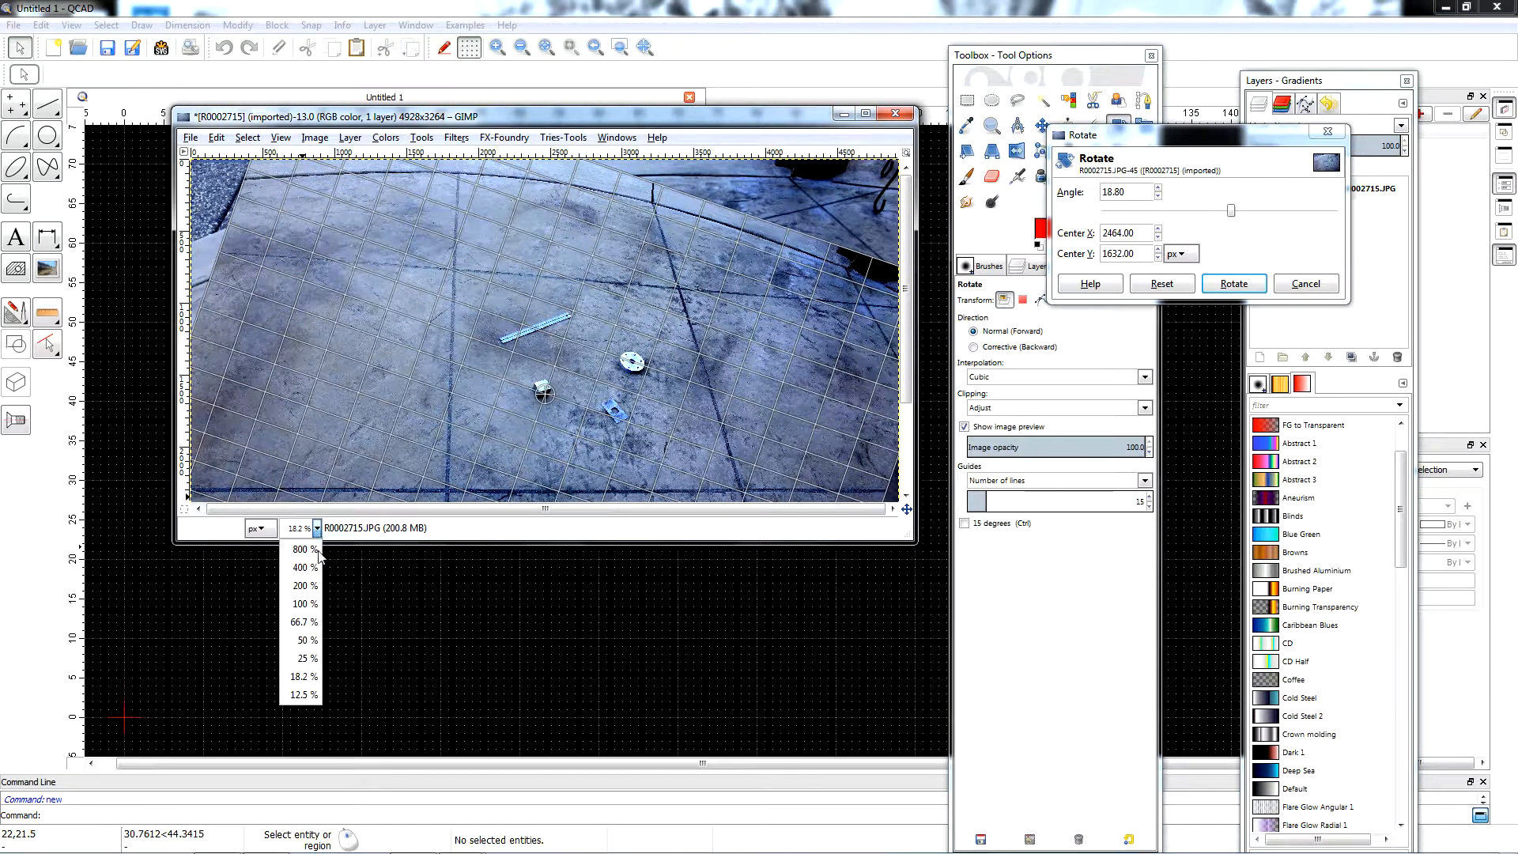
pyautogui.click(305, 604)
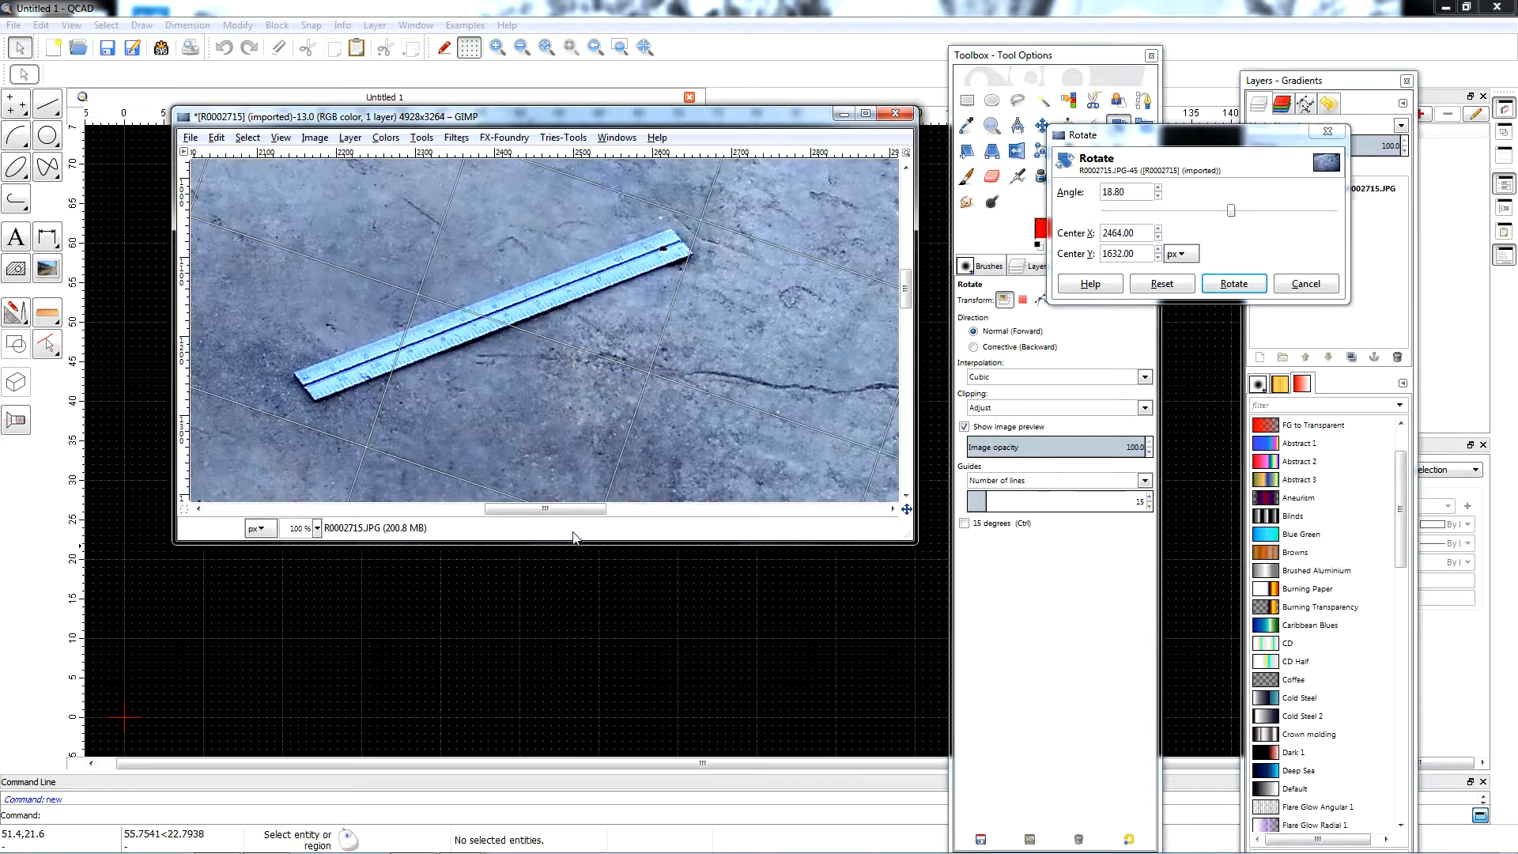
pyautogui.moveTo(906, 291); pyautogui.dragTo(908, 381)
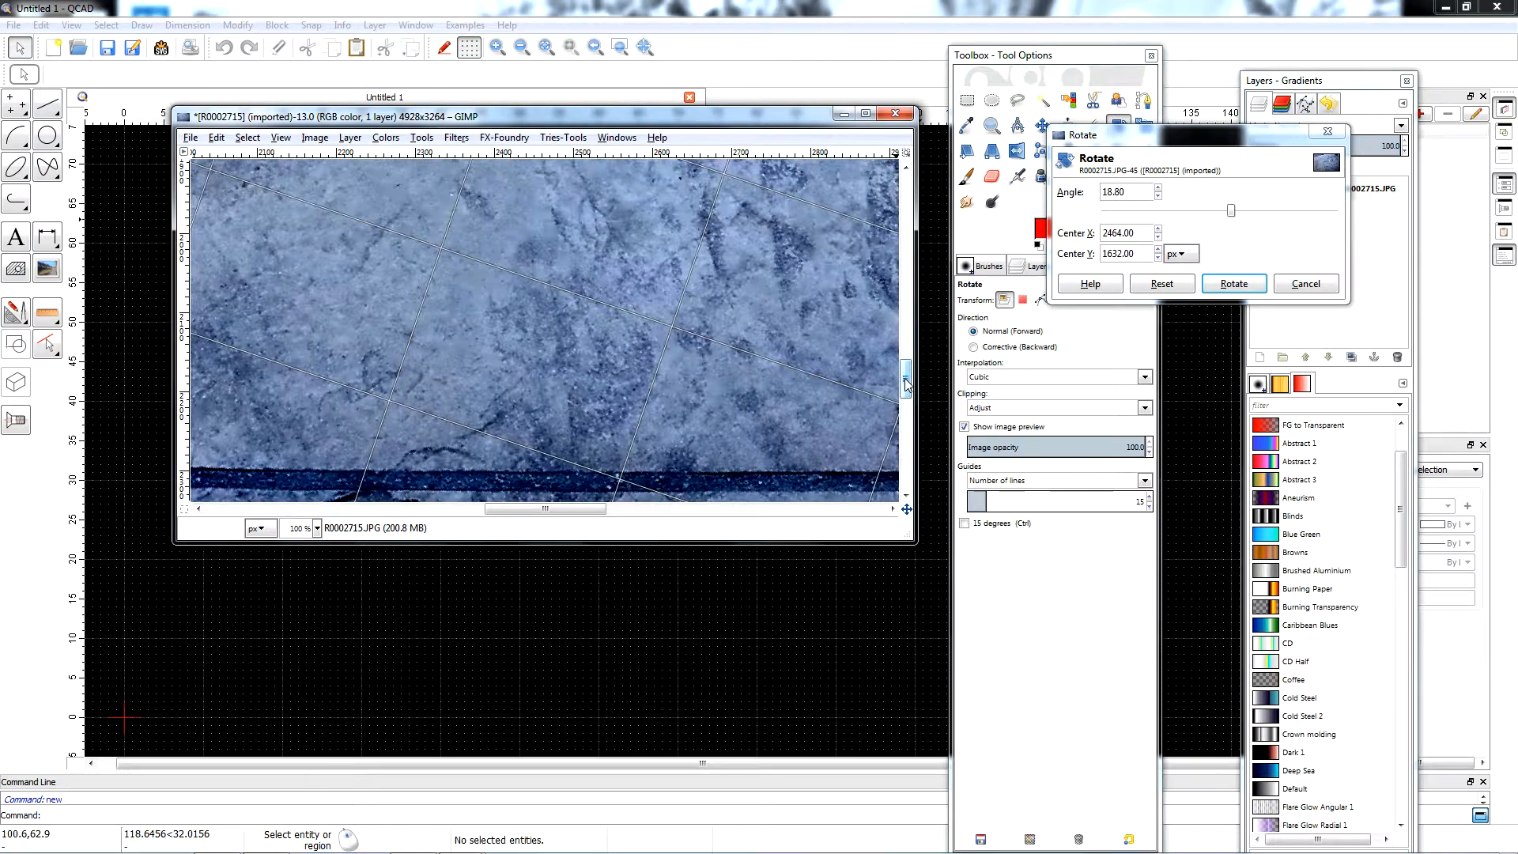
pyautogui.moveTo(587, 512); pyautogui.dragTo(269, 535)
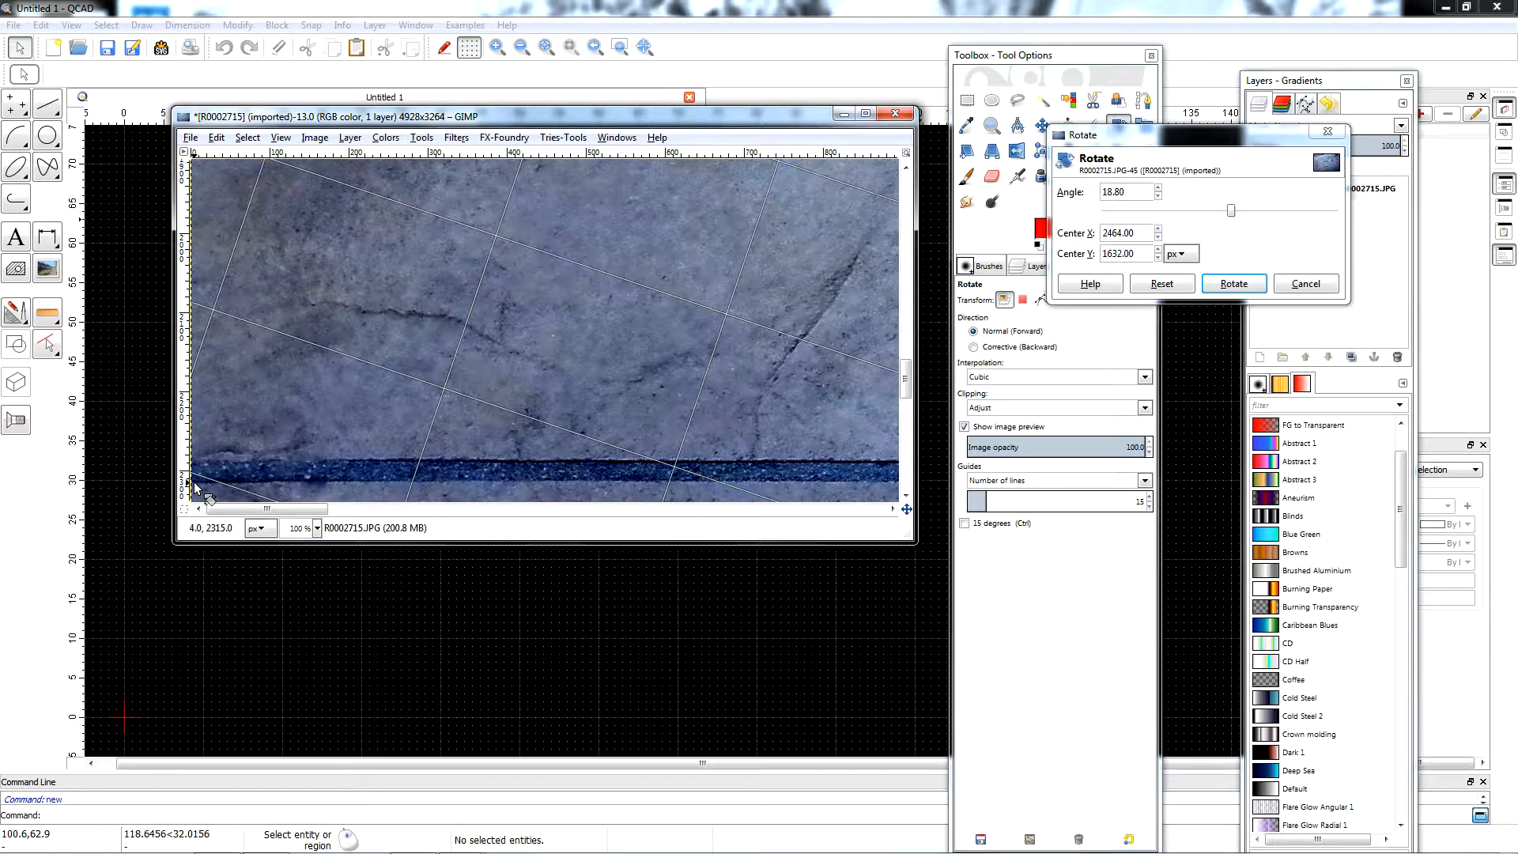
pyautogui.moveTo(316, 510); pyautogui.dragTo(921, 538)
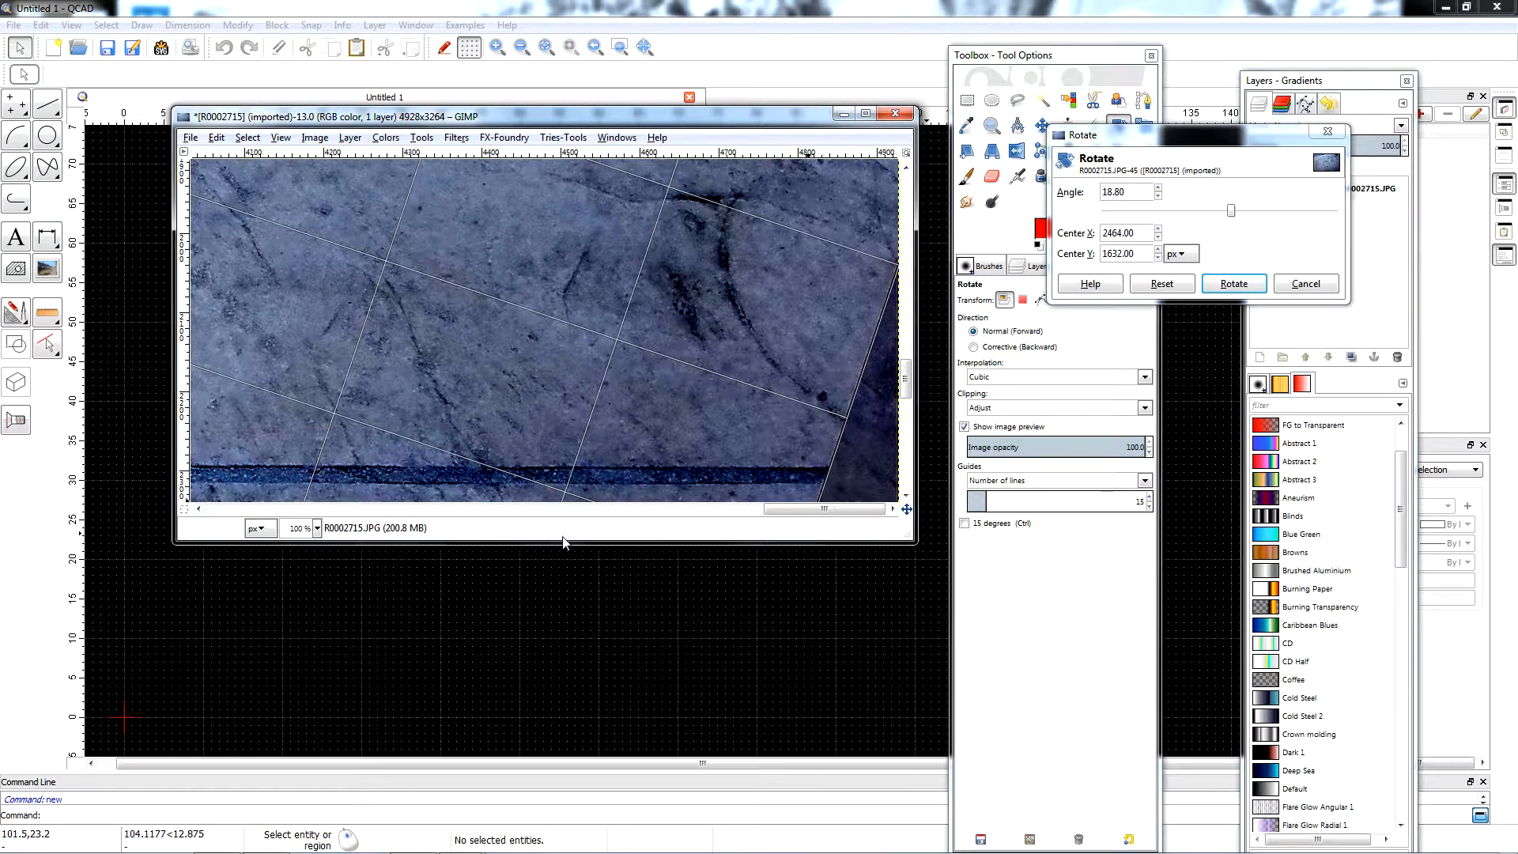
pyautogui.moveTo(815, 508); pyautogui.dragTo(530, 516)
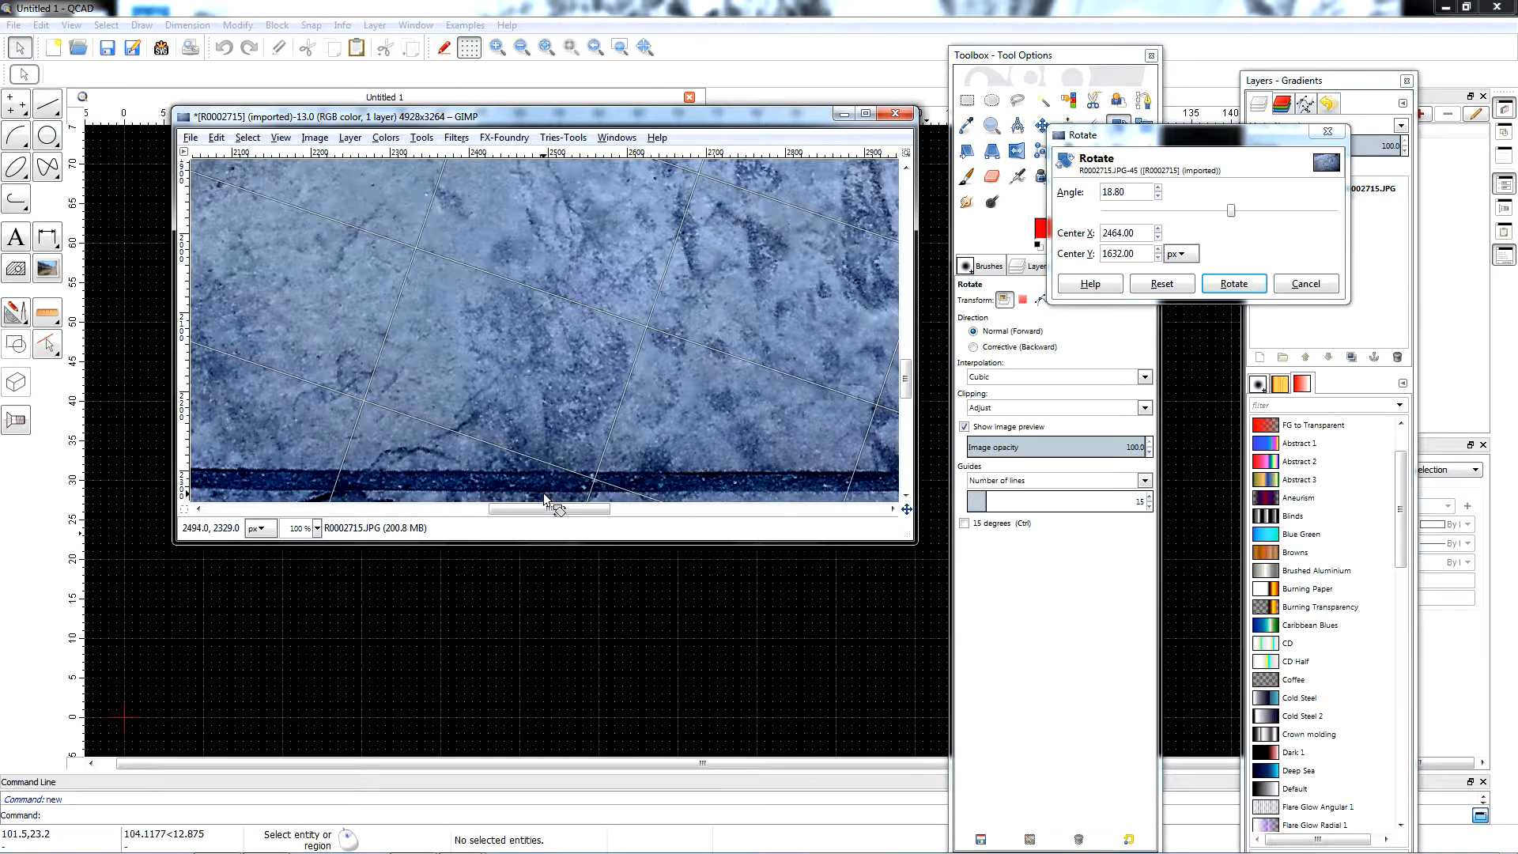
pyautogui.click(1234, 285)
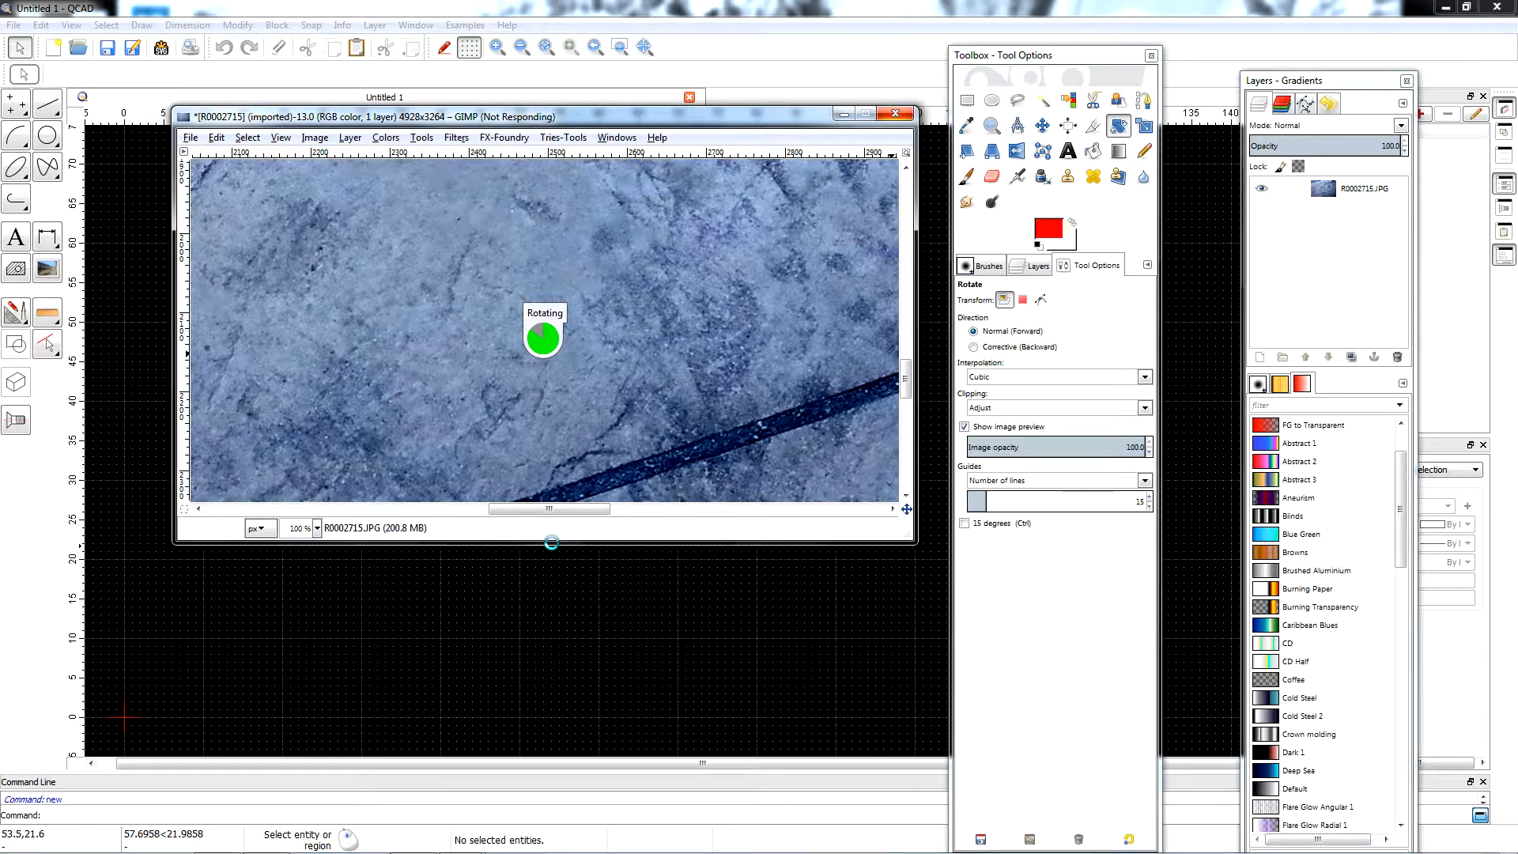
# Enlarge the image window and set the zoom to 25% to bring the rotated photo into view.
pyautogui.moveTo(554, 543); pyautogui.dragTo(559, 801)
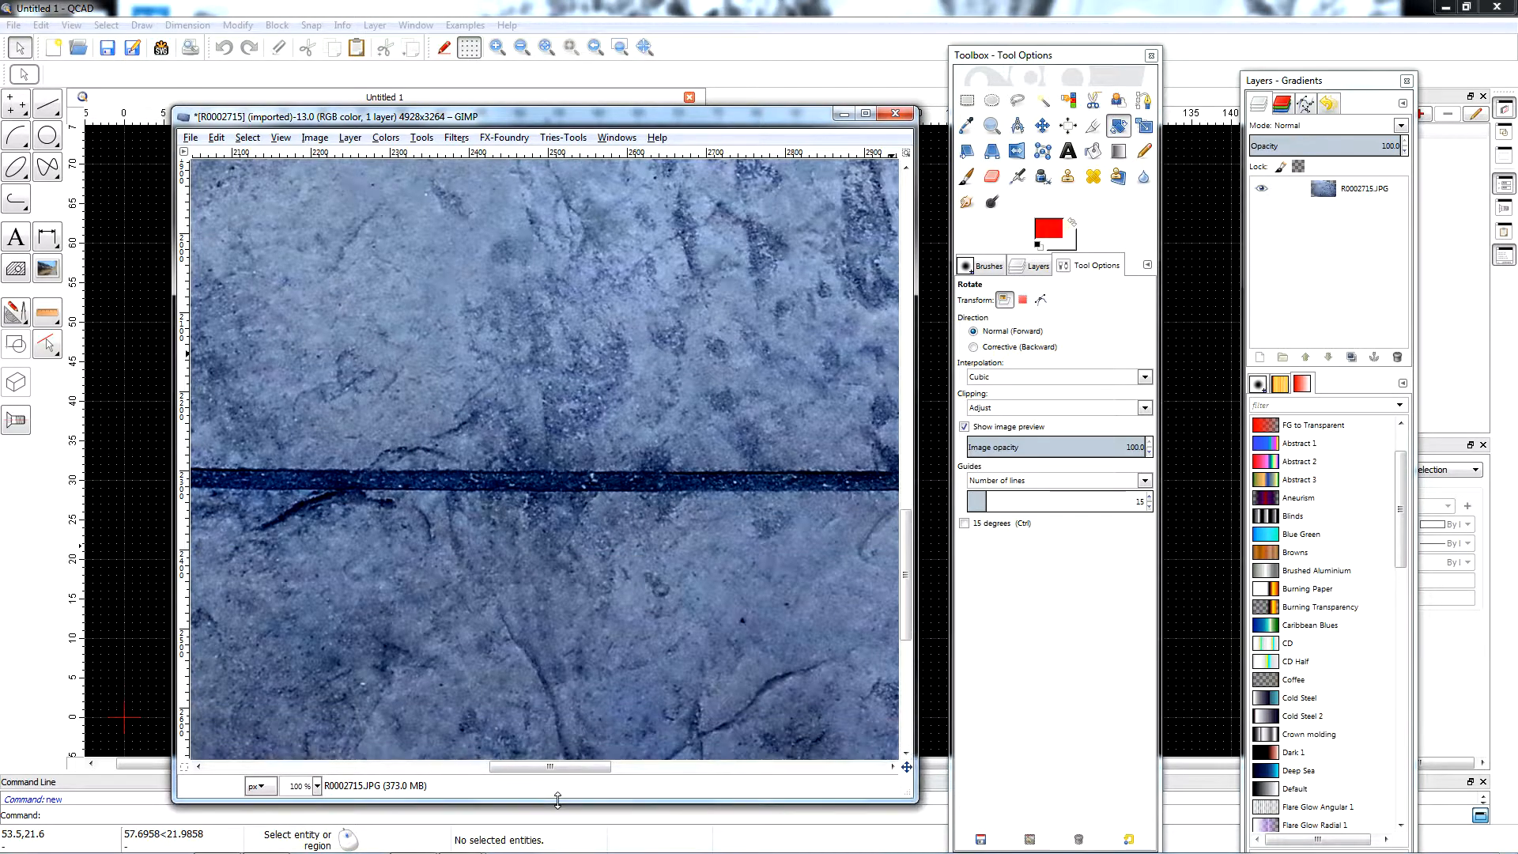
pyautogui.moveTo(916, 516)
pyautogui.mouseDown()
pyautogui.moveTo(953, 514)
pyautogui.moveTo(937, 515)
pyautogui.mouseUp()
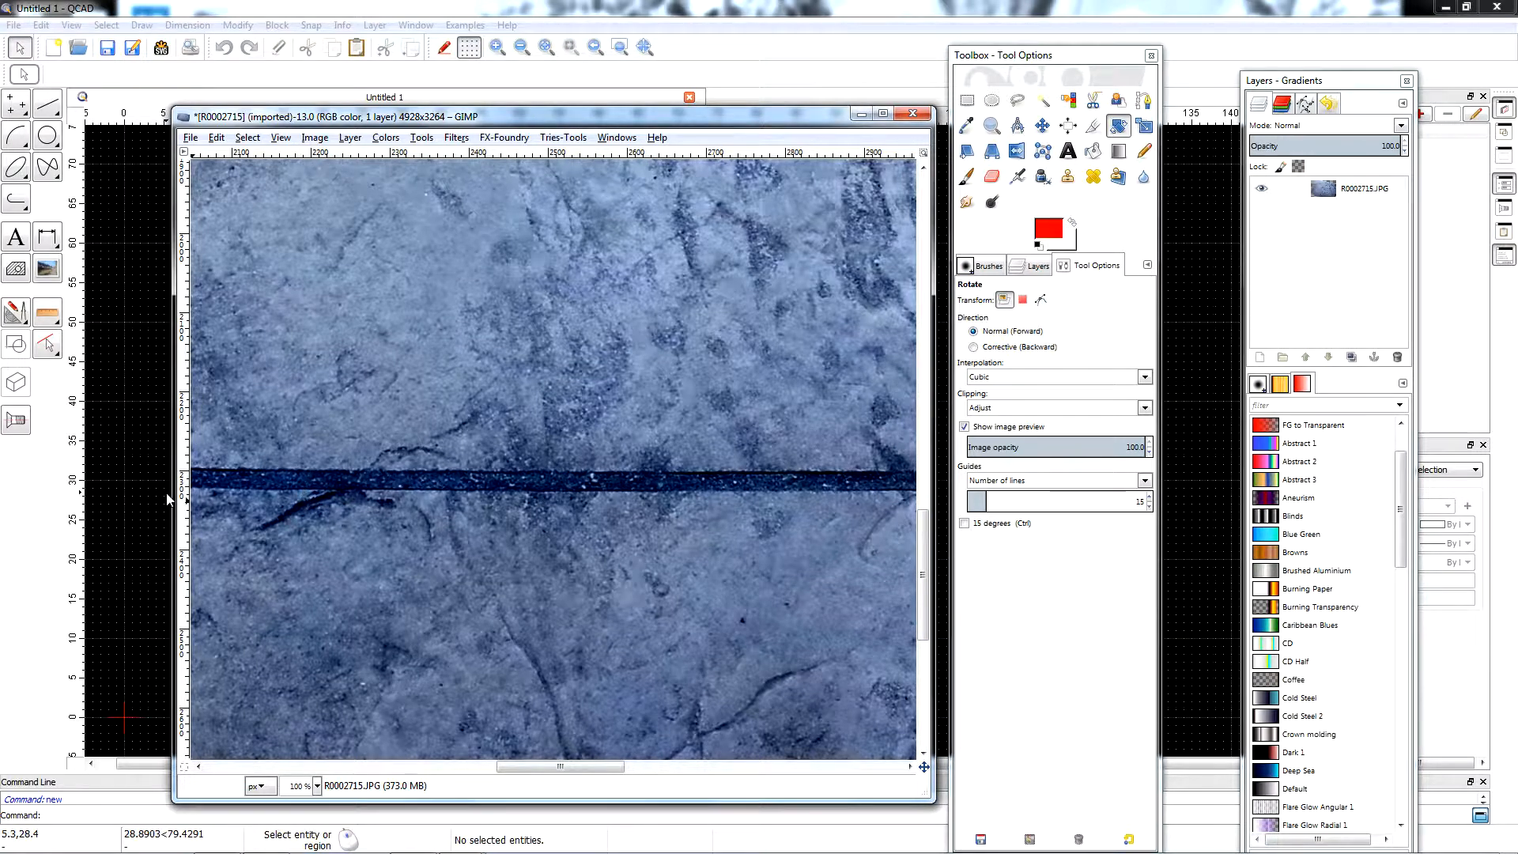
pyautogui.moveTo(175, 492); pyautogui.dragTo(28, 475)
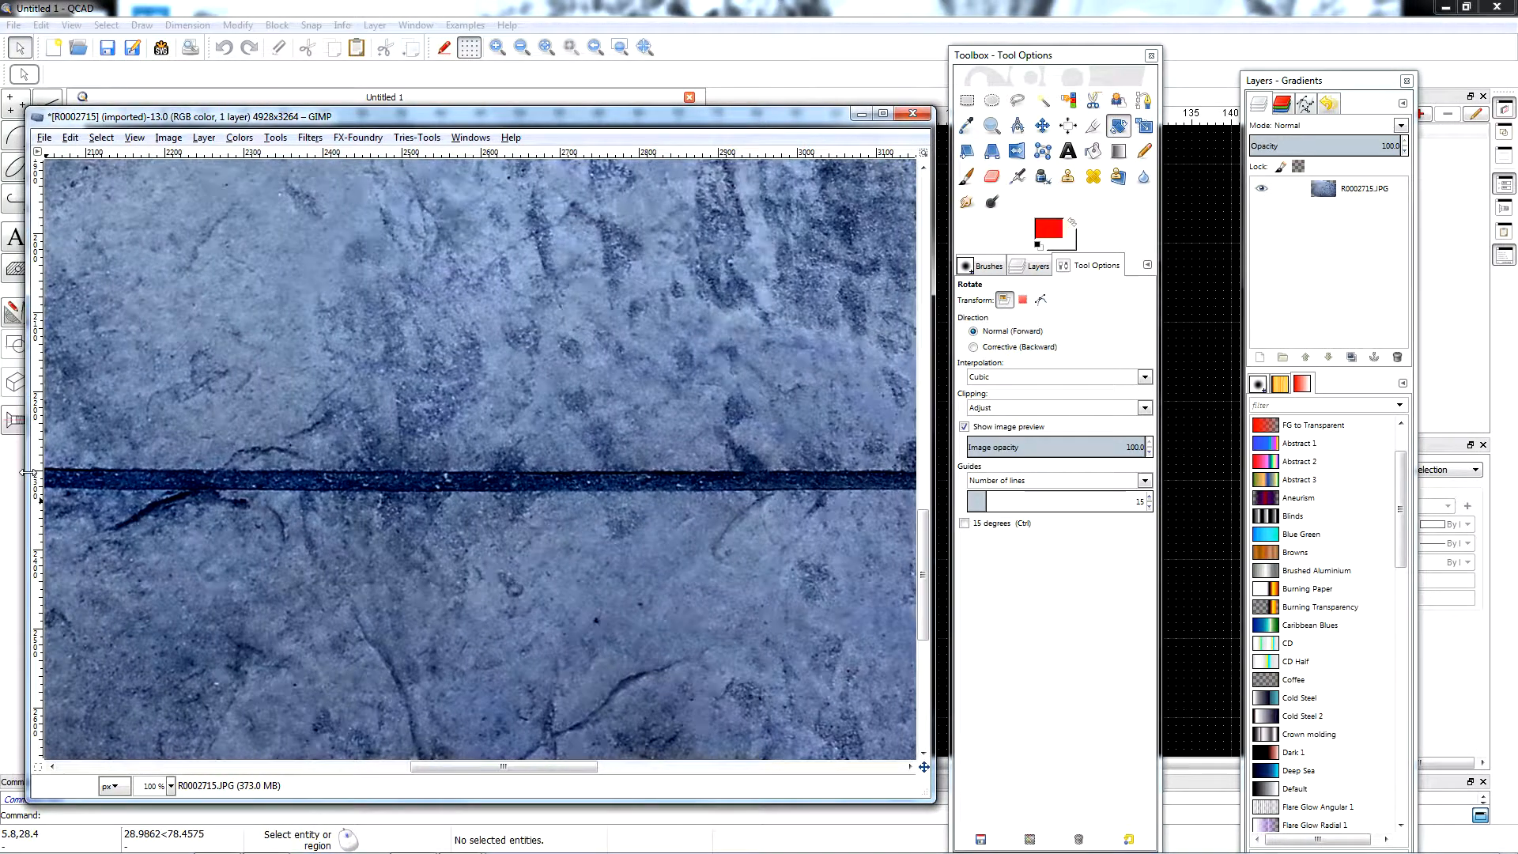
pyautogui.click(171, 786)
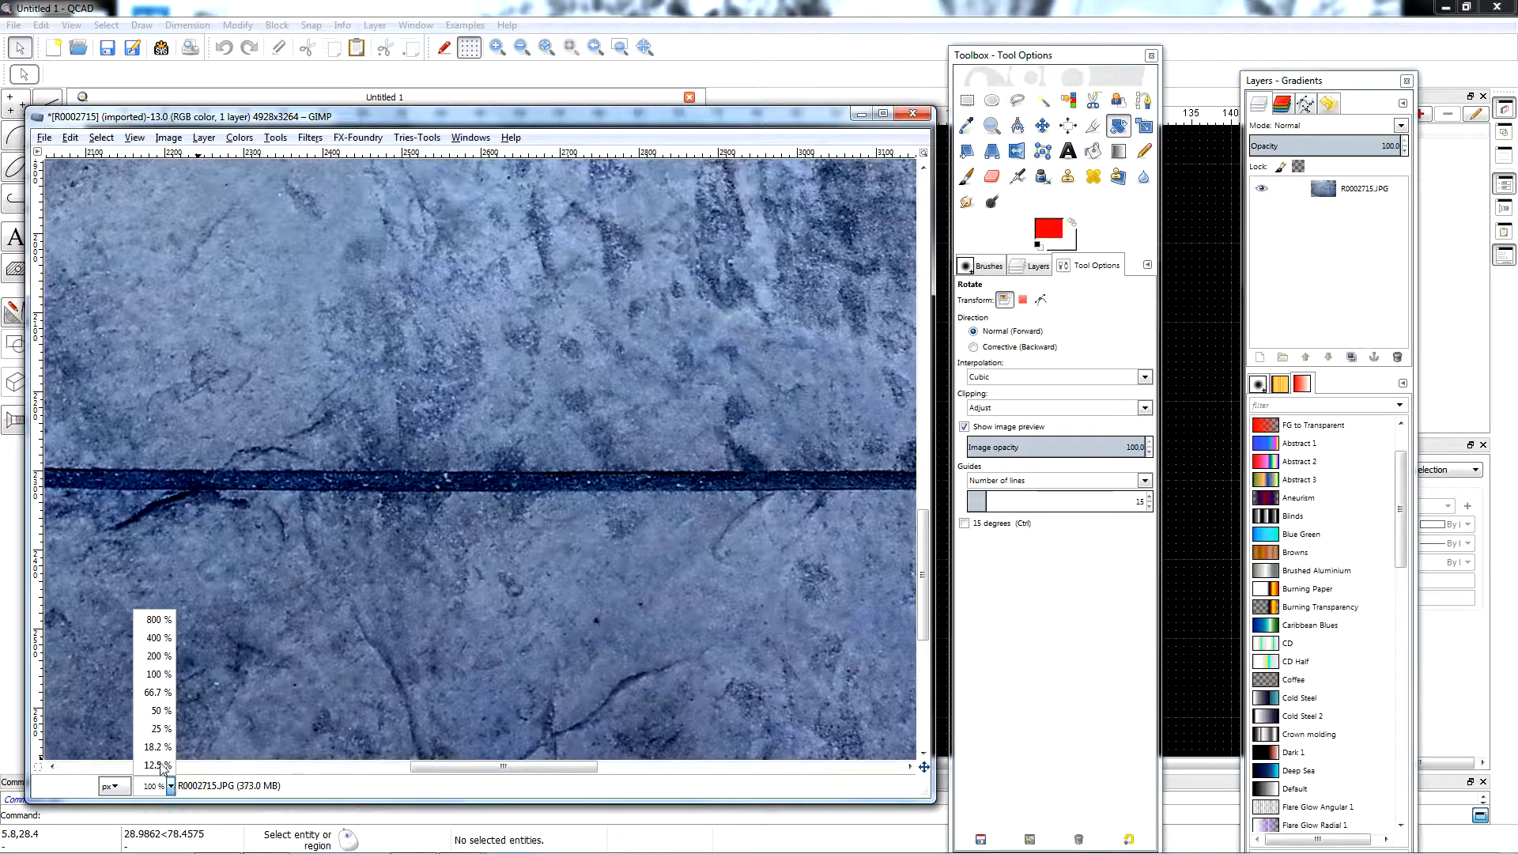
pyautogui.click(163, 745)
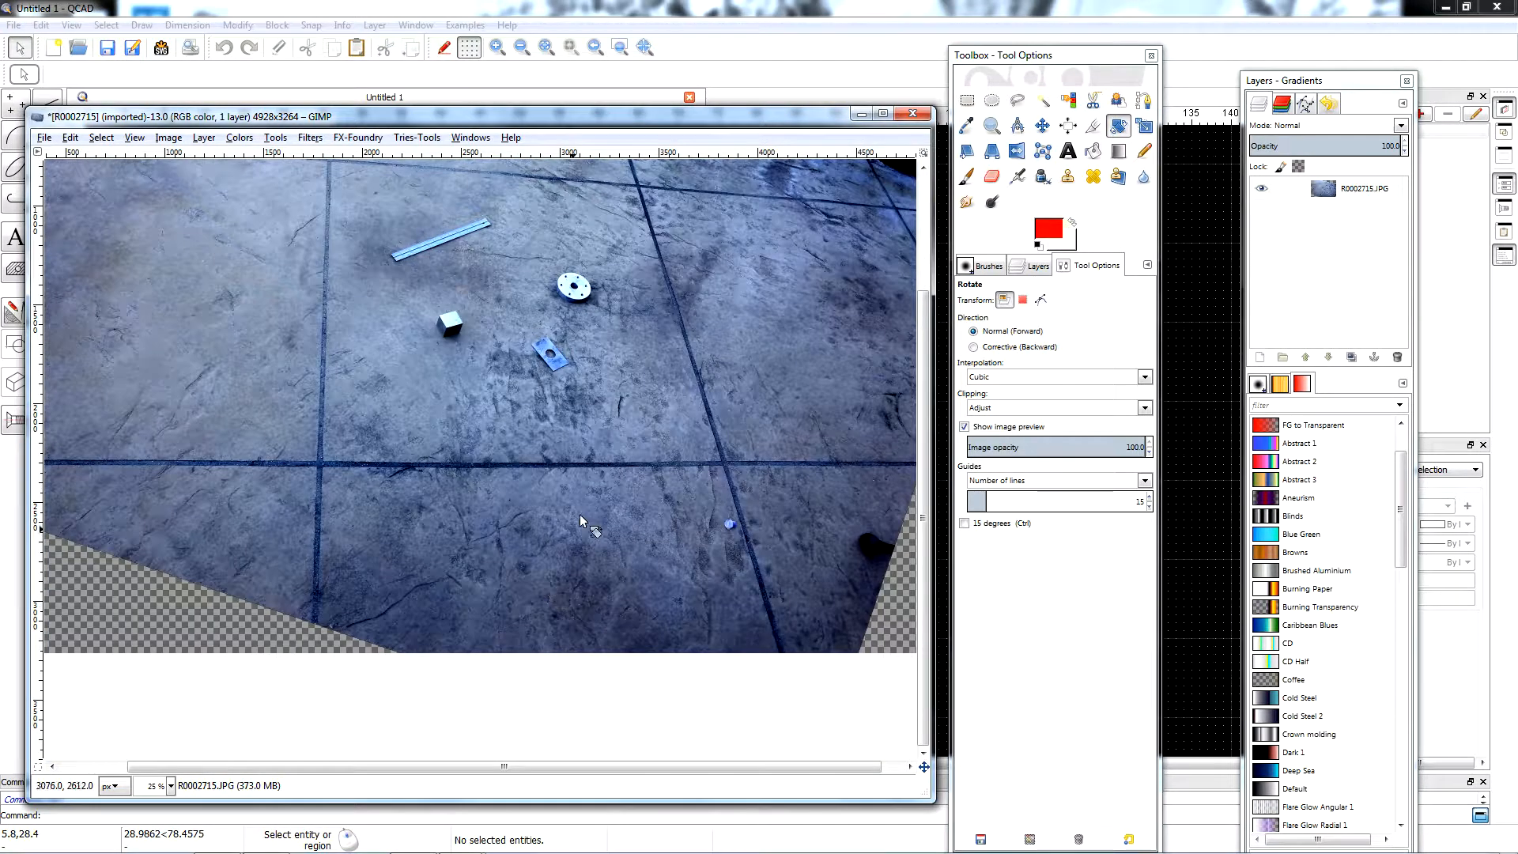
pyautogui.scroll(3, 582, 516)
pyautogui.scroll(-1, 588, 497)
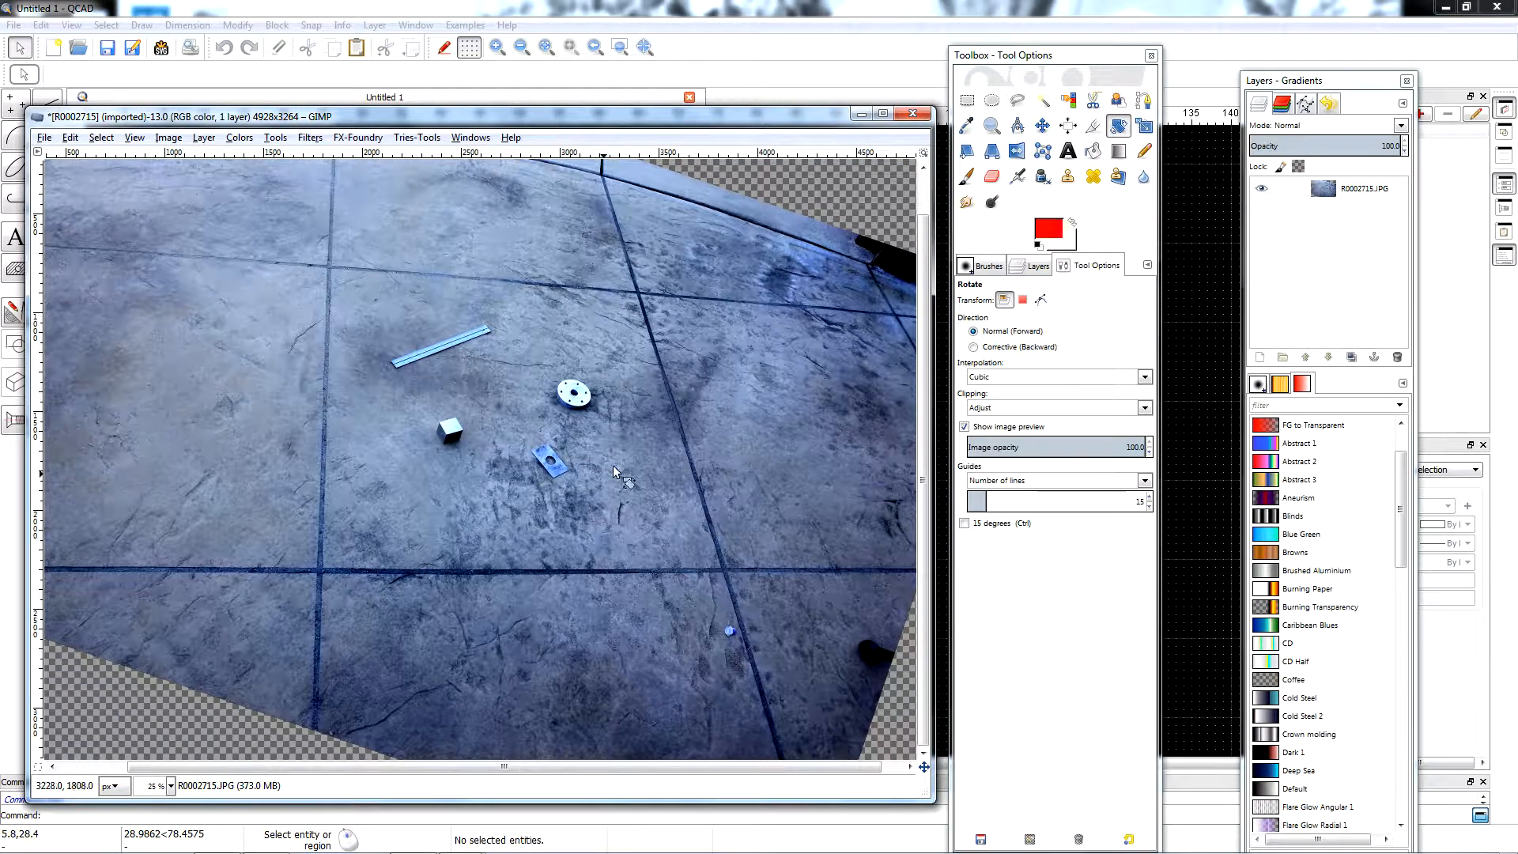
# Crop the image to a rectangle of about 2160 × 1608 px around the concrete slab holding the ruler and small objects.
pyautogui.click(966, 101)
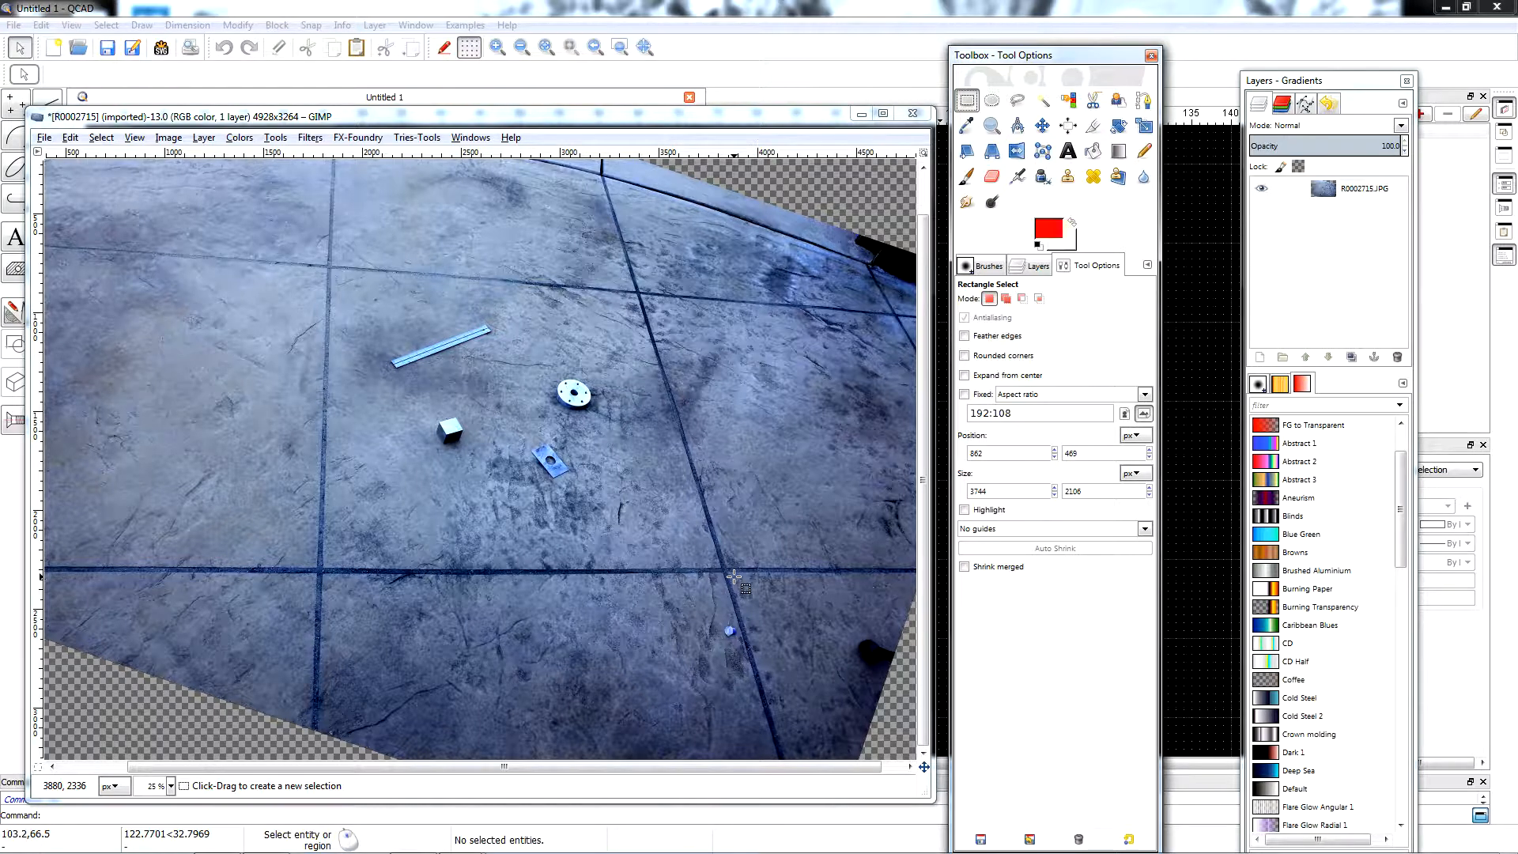
pyautogui.moveTo(734, 576); pyautogui.dragTo(307, 259)
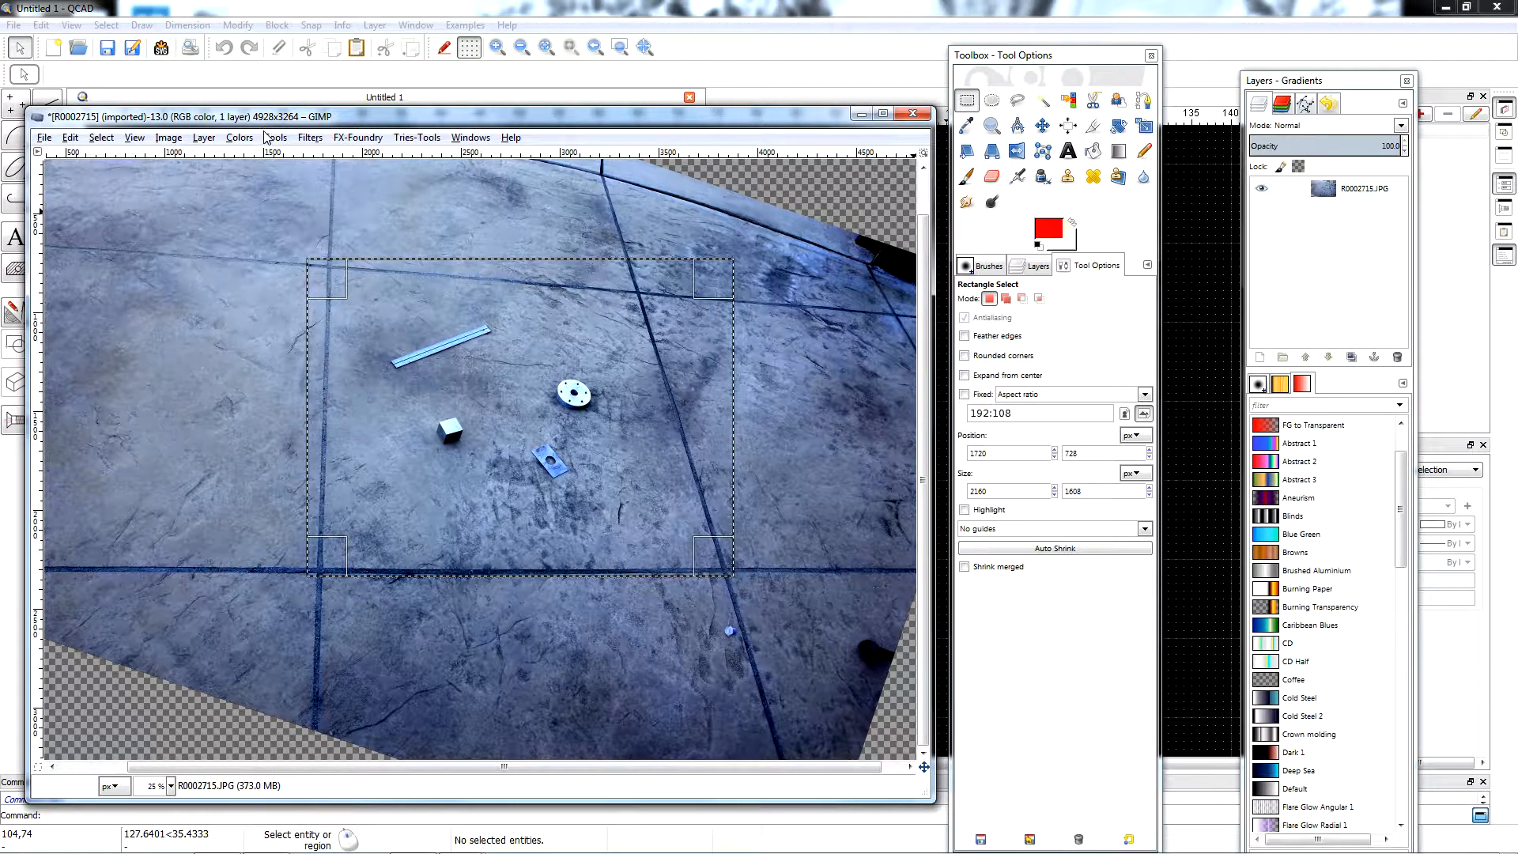
pyautogui.click(174, 140)
pyautogui.click(206, 307)
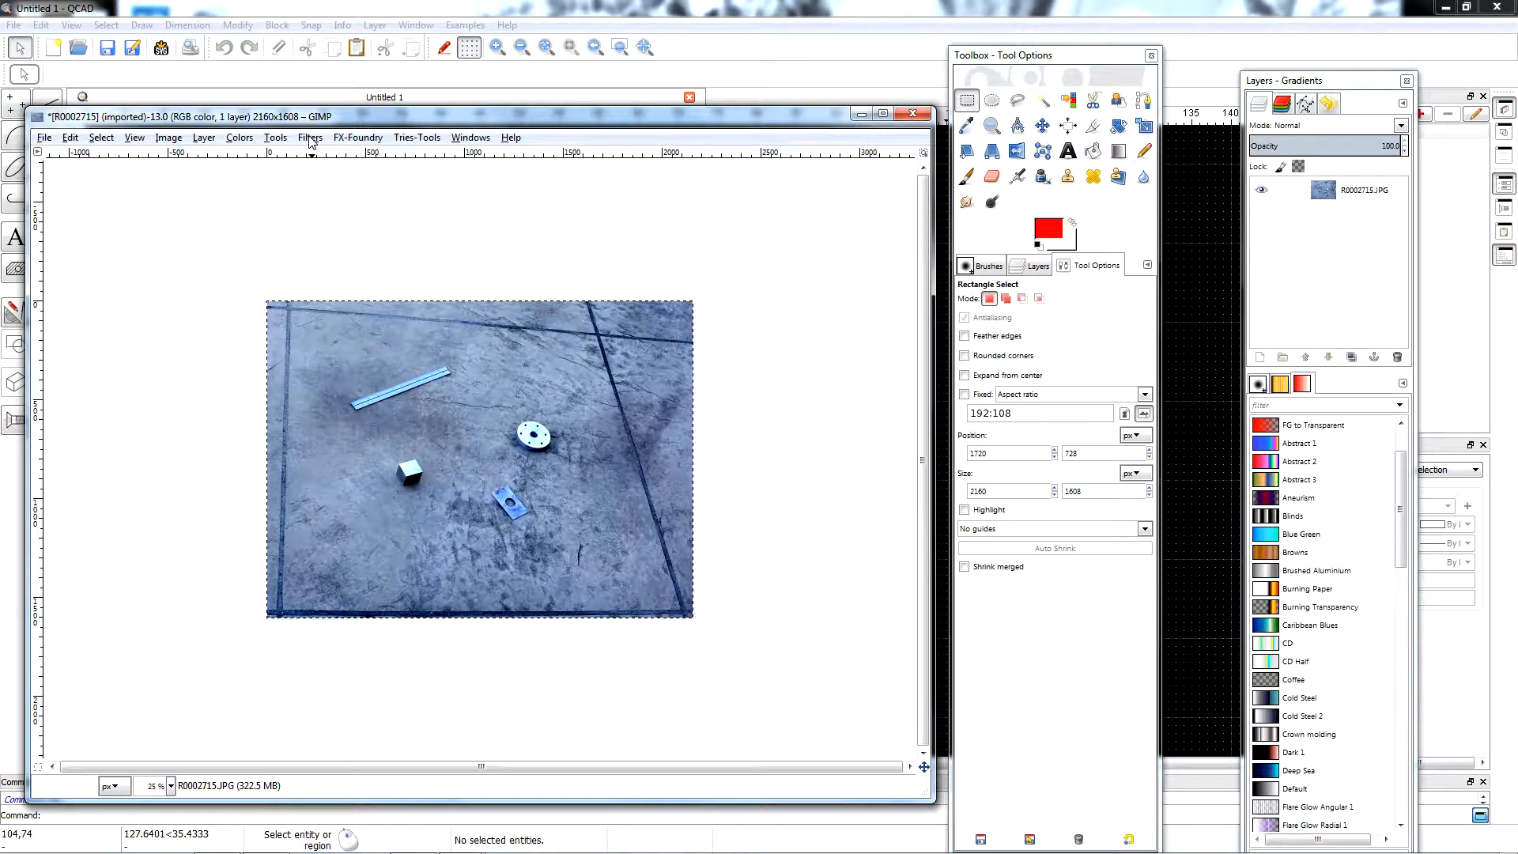
# Apply a Perspective transform to the photo, moving its two upper corners outward until the slab's joints form an upright rectangle.
pyautogui.click(277, 140)
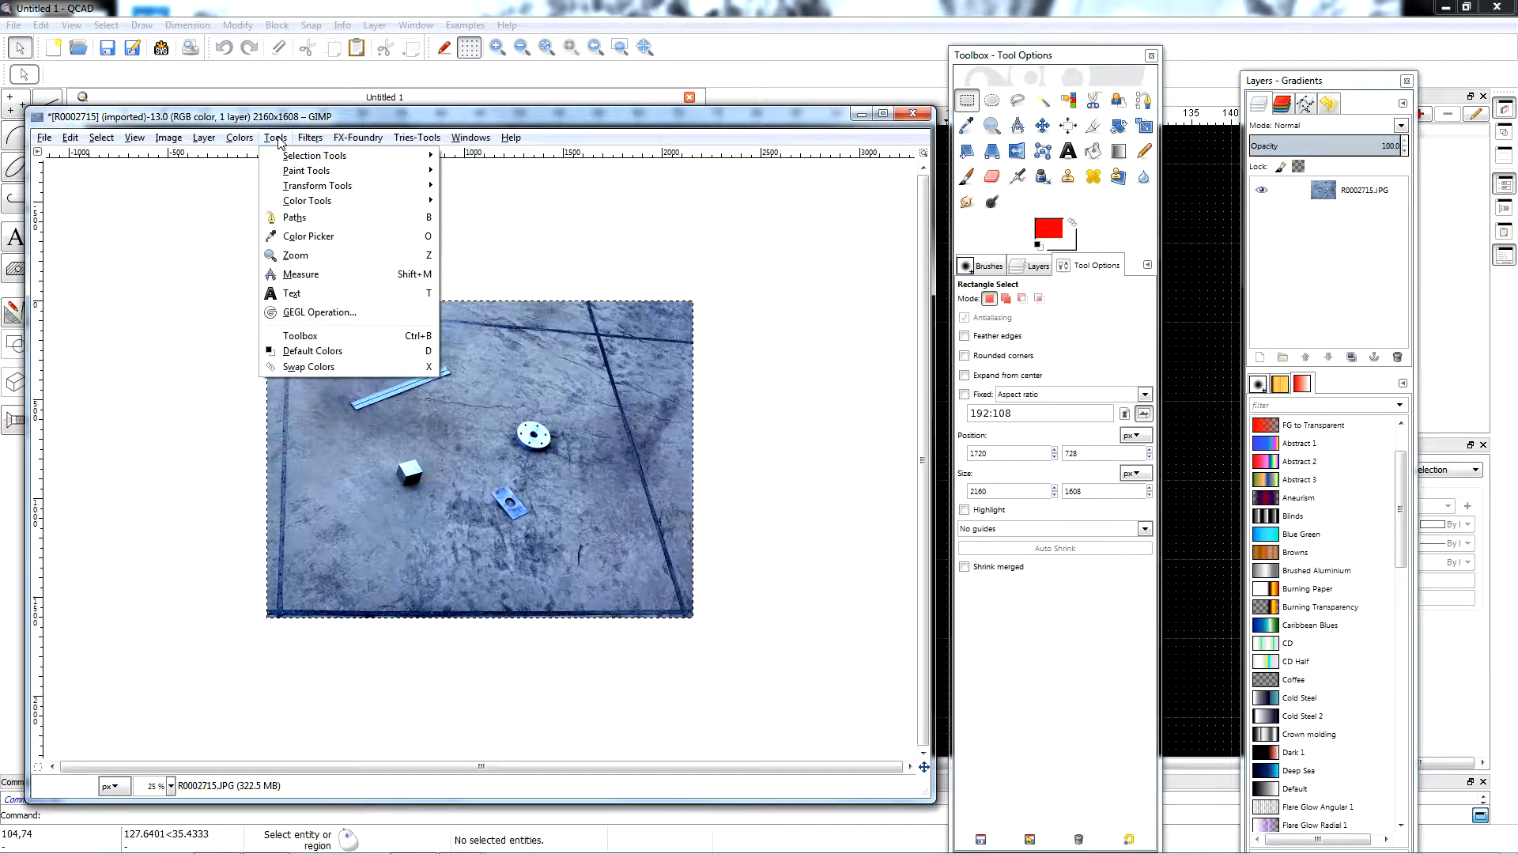
pyautogui.moveTo(303, 191)
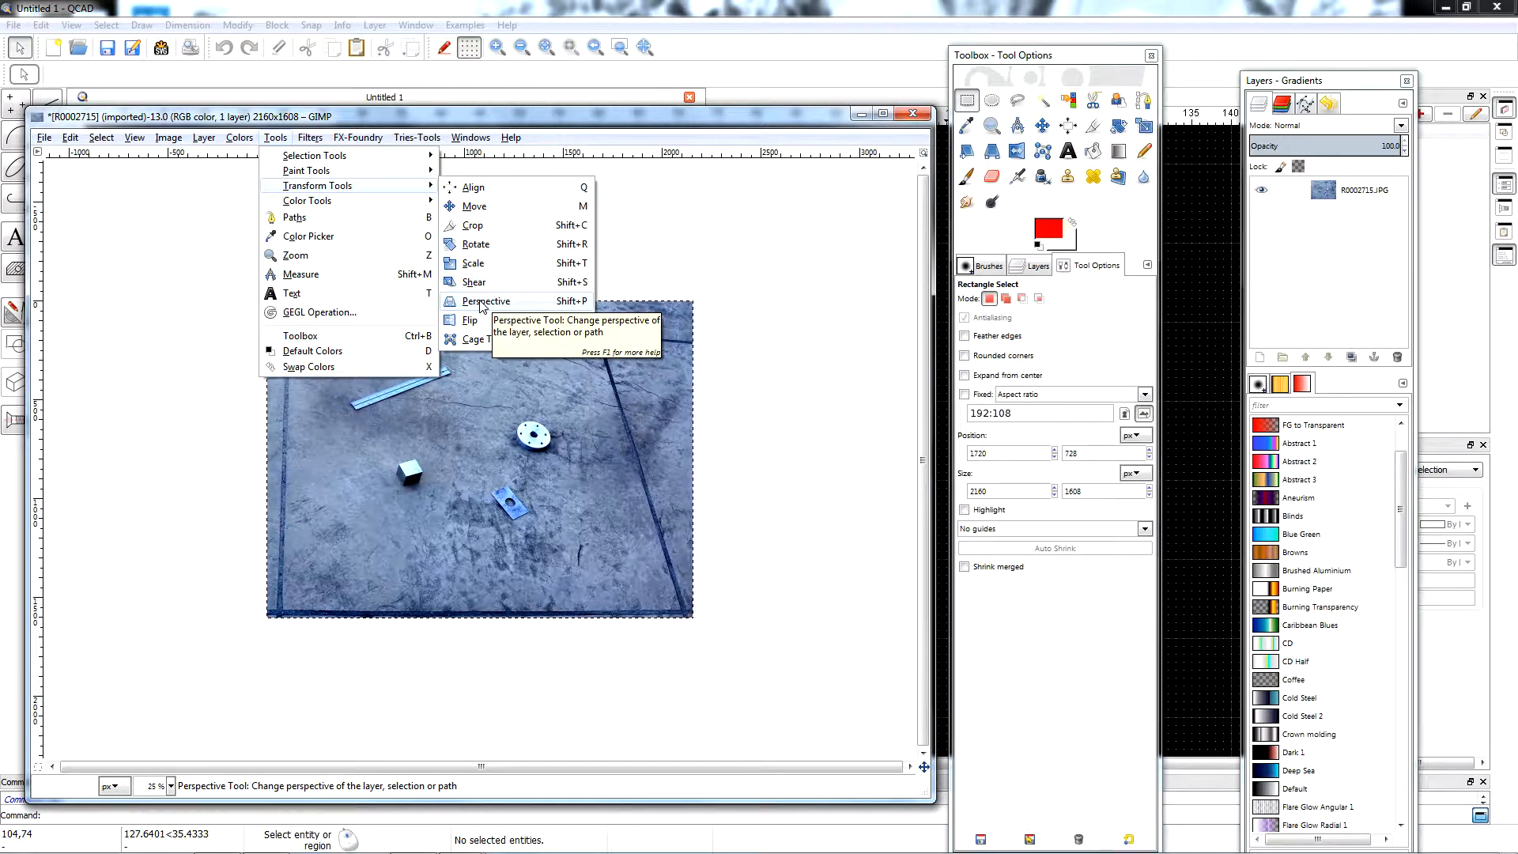
pyautogui.click(480, 302)
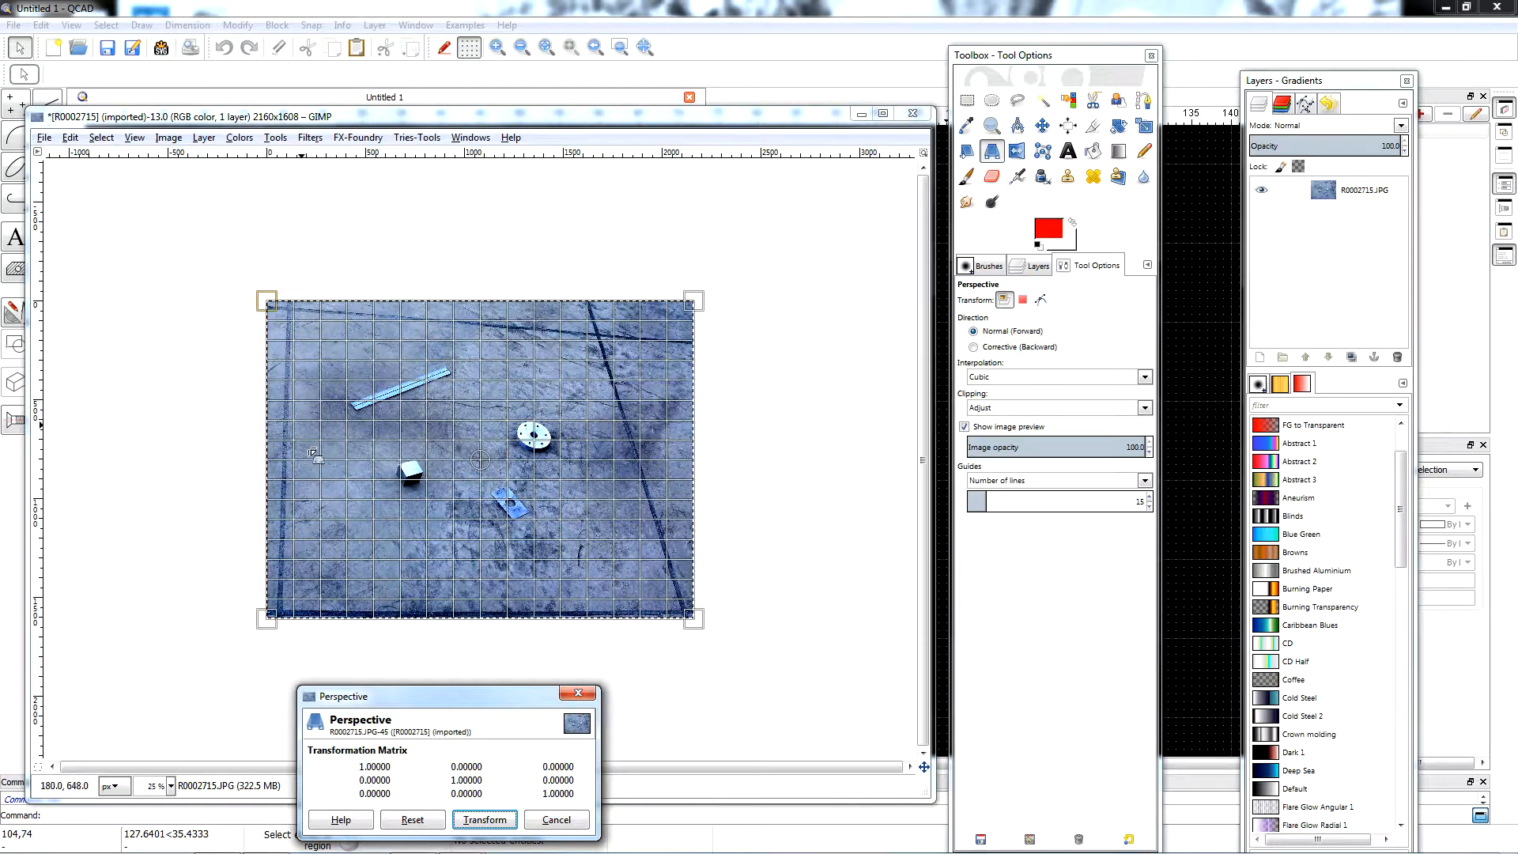
pyautogui.click(290, 310)
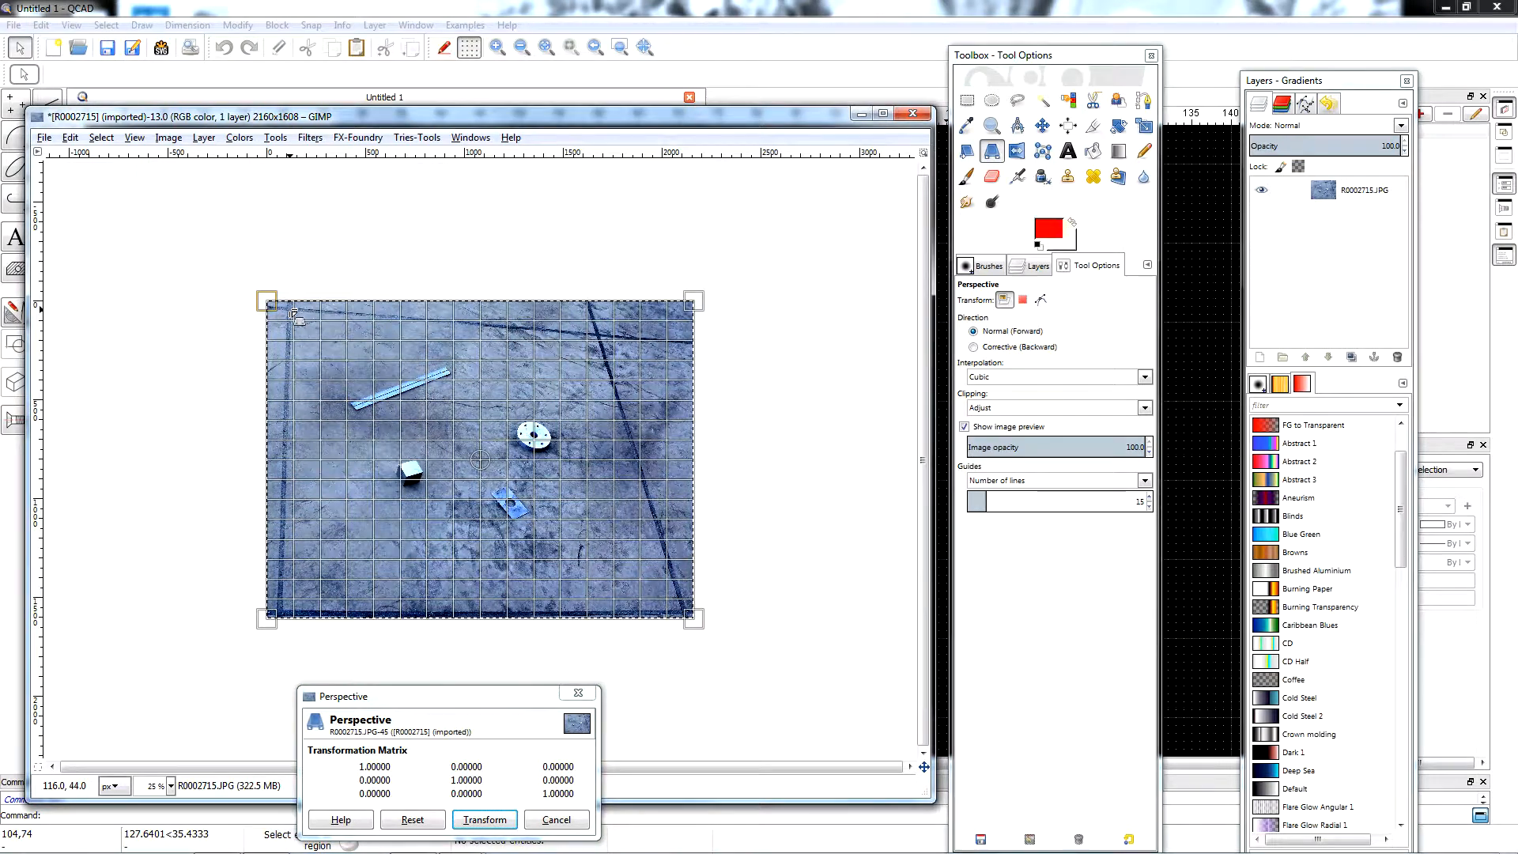
pyautogui.moveTo(292, 313); pyautogui.dragTo(277, 311)
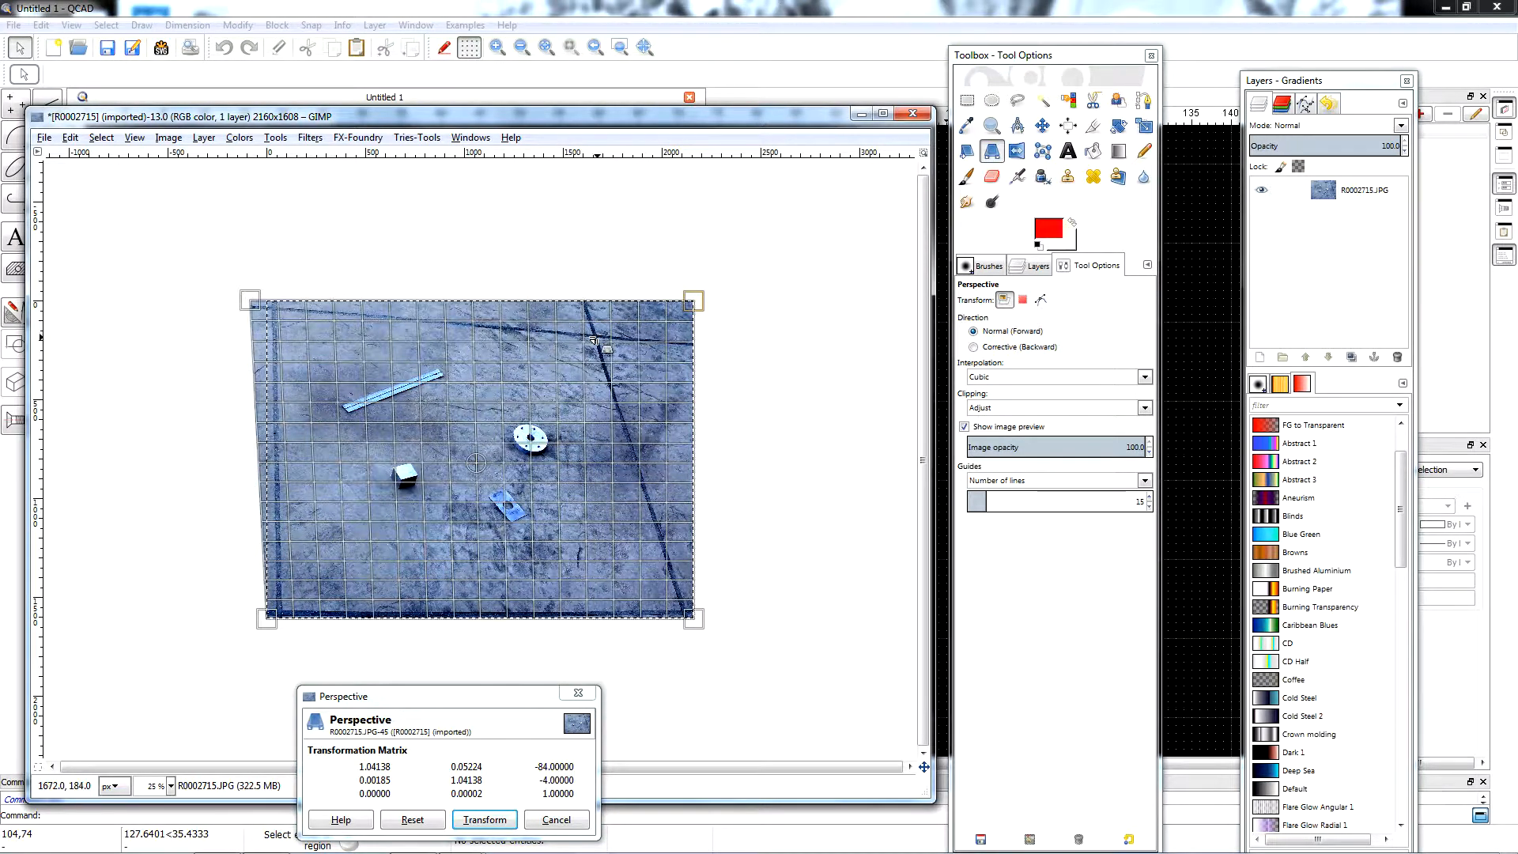
pyautogui.moveTo(593, 339); pyautogui.dragTo(758, 278)
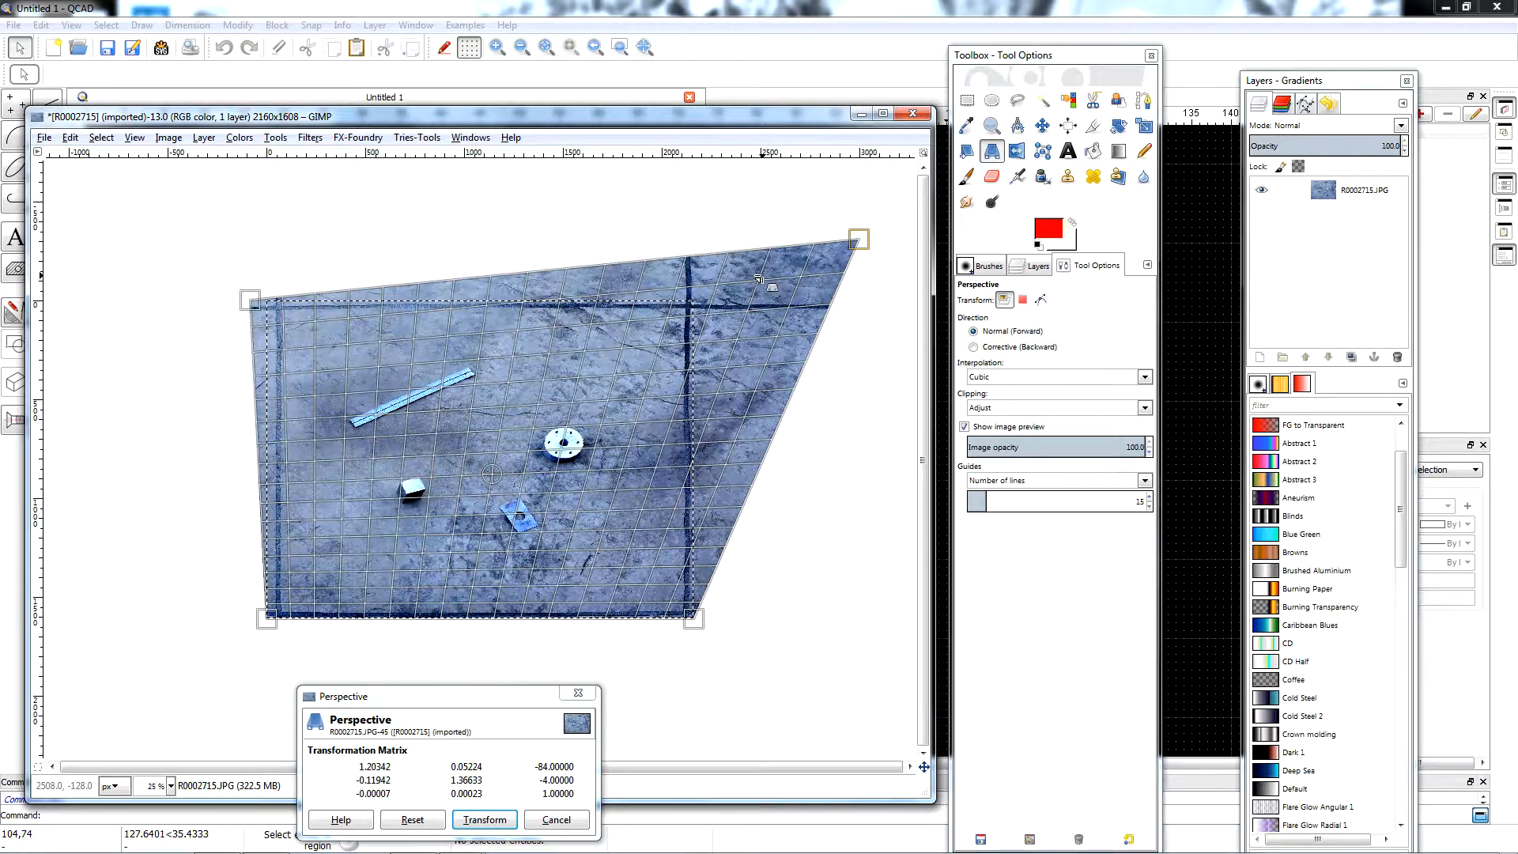
pyautogui.moveTo(285, 314); pyautogui.dragTo(283, 314)
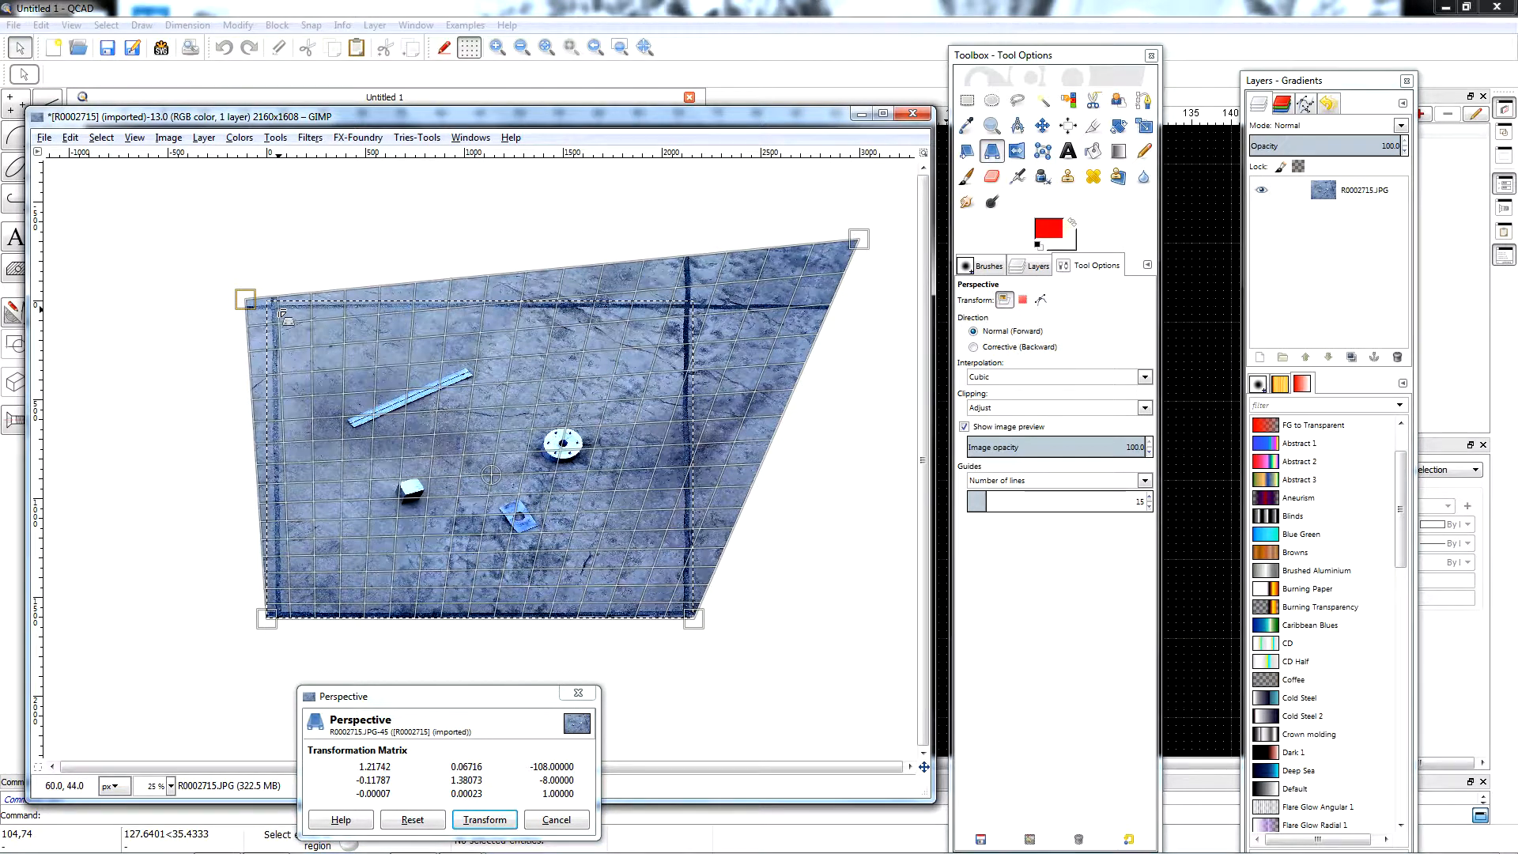
pyautogui.click(492, 821)
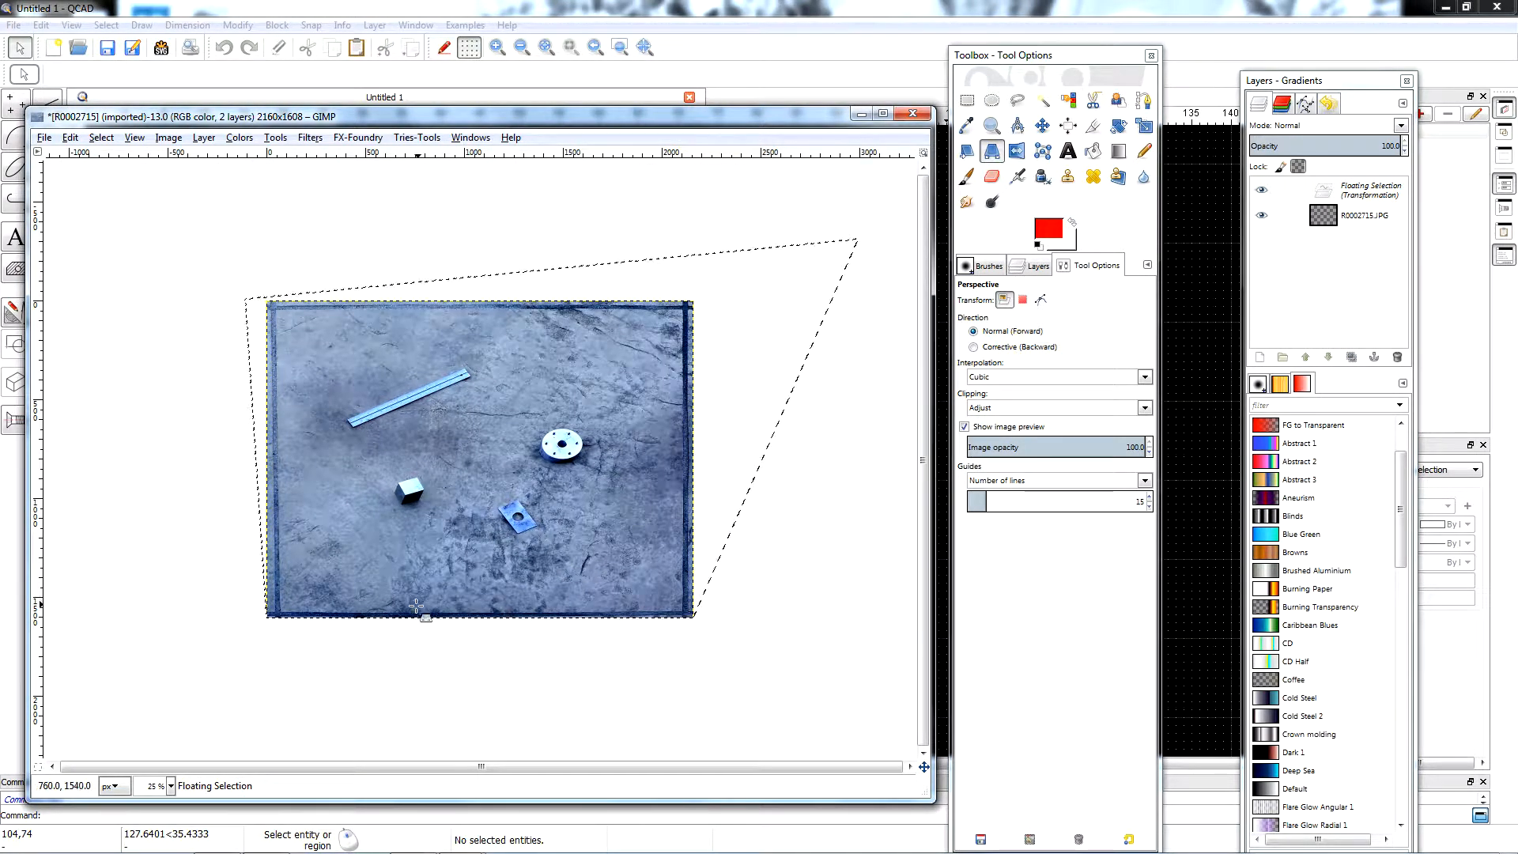
# Check the left joint at 100% zoom, start a second Perspective transform and shift the photo's upper-left corner slightly inward to straighten that joint.
pyautogui.click(170, 786)
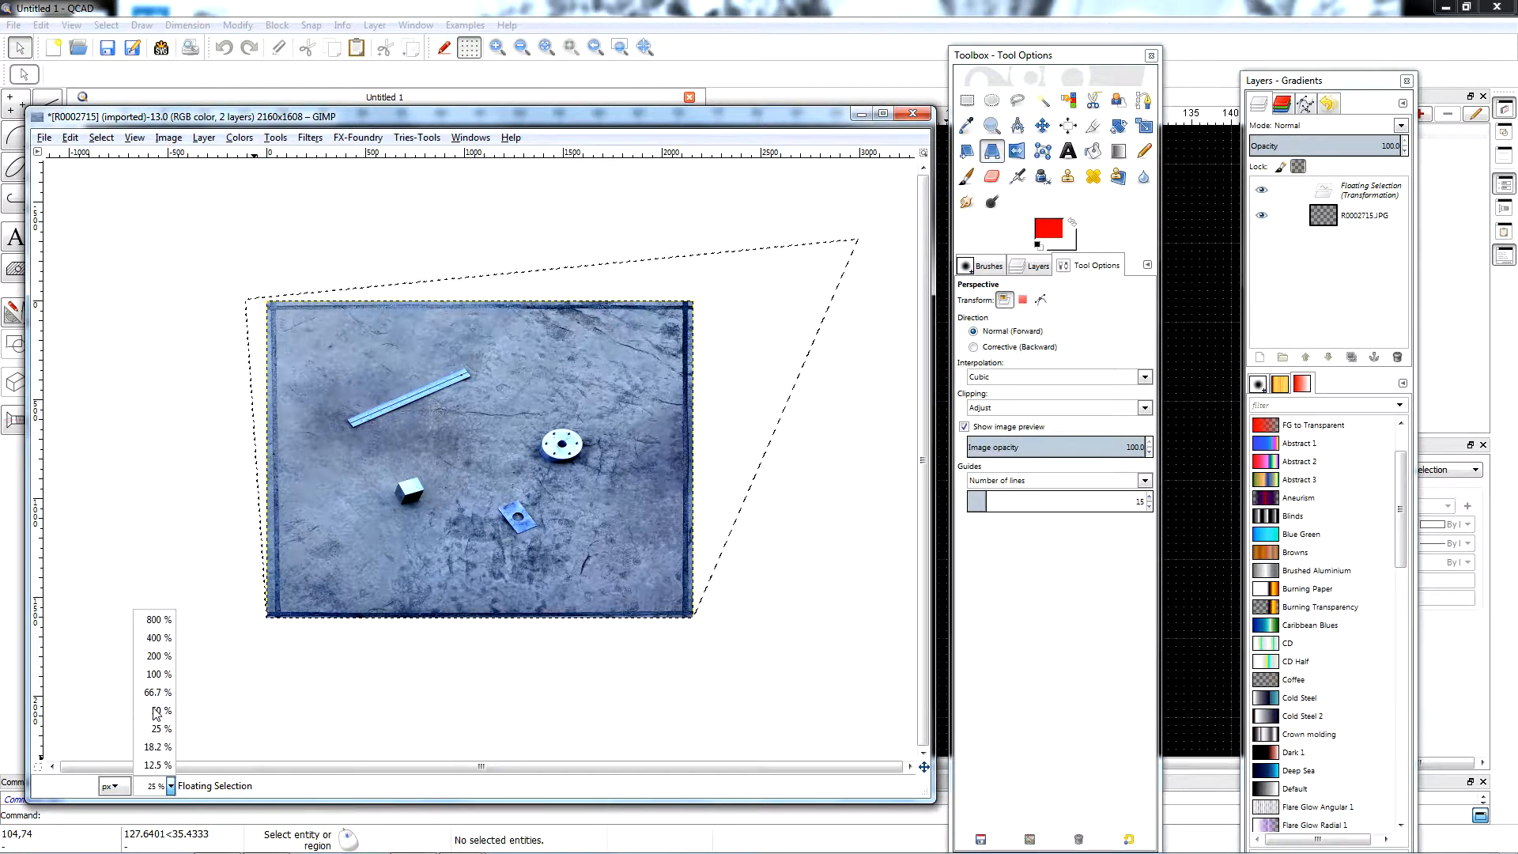
pyautogui.click(164, 672)
pyautogui.moveTo(315, 772); pyautogui.dragTo(45, 760)
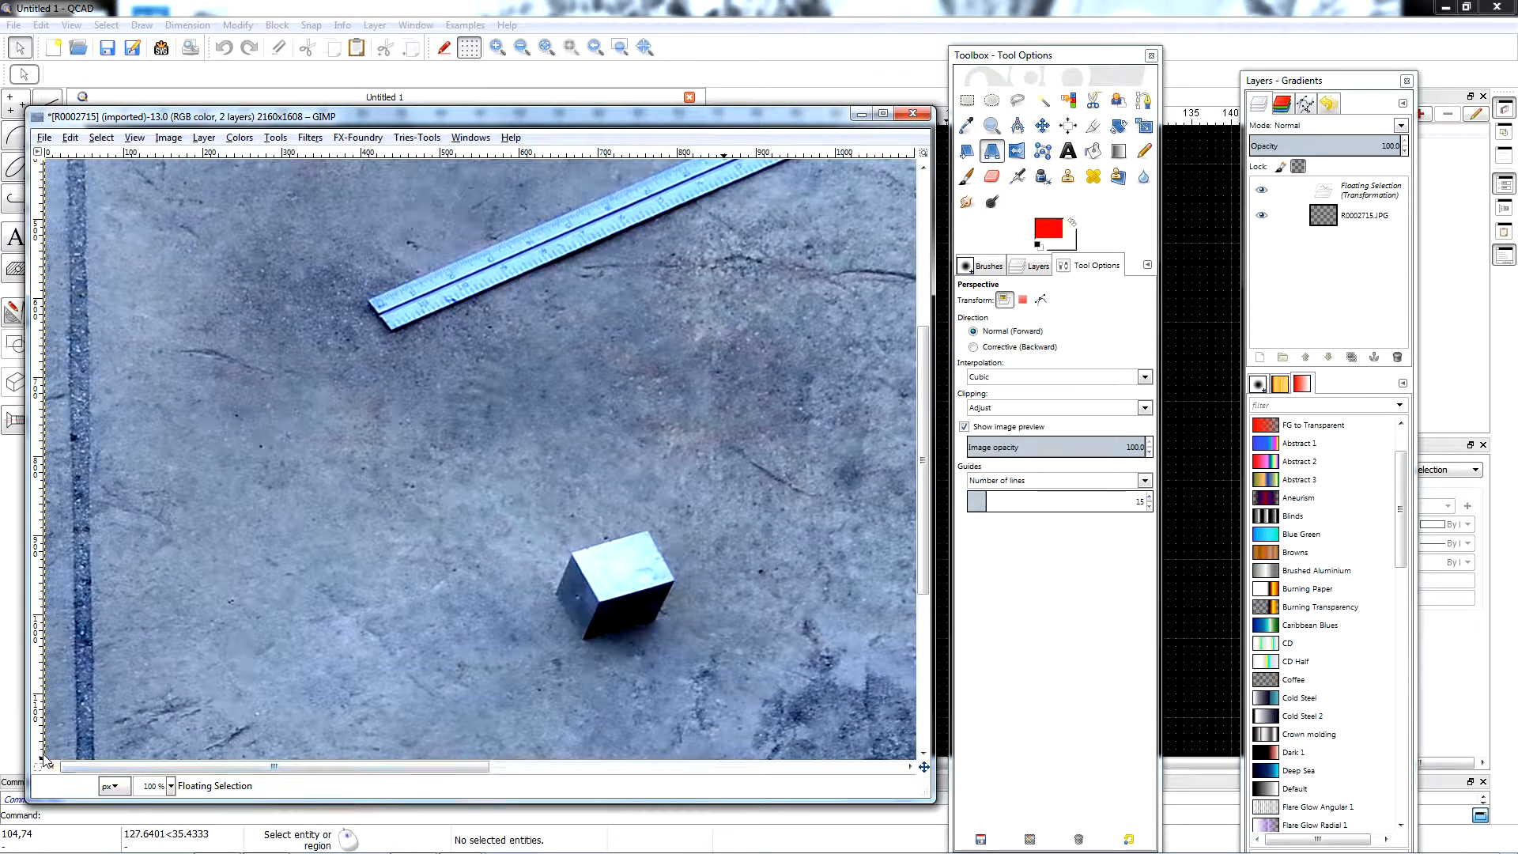
pyautogui.moveTo(238, 771); pyautogui.dragTo(244, 775)
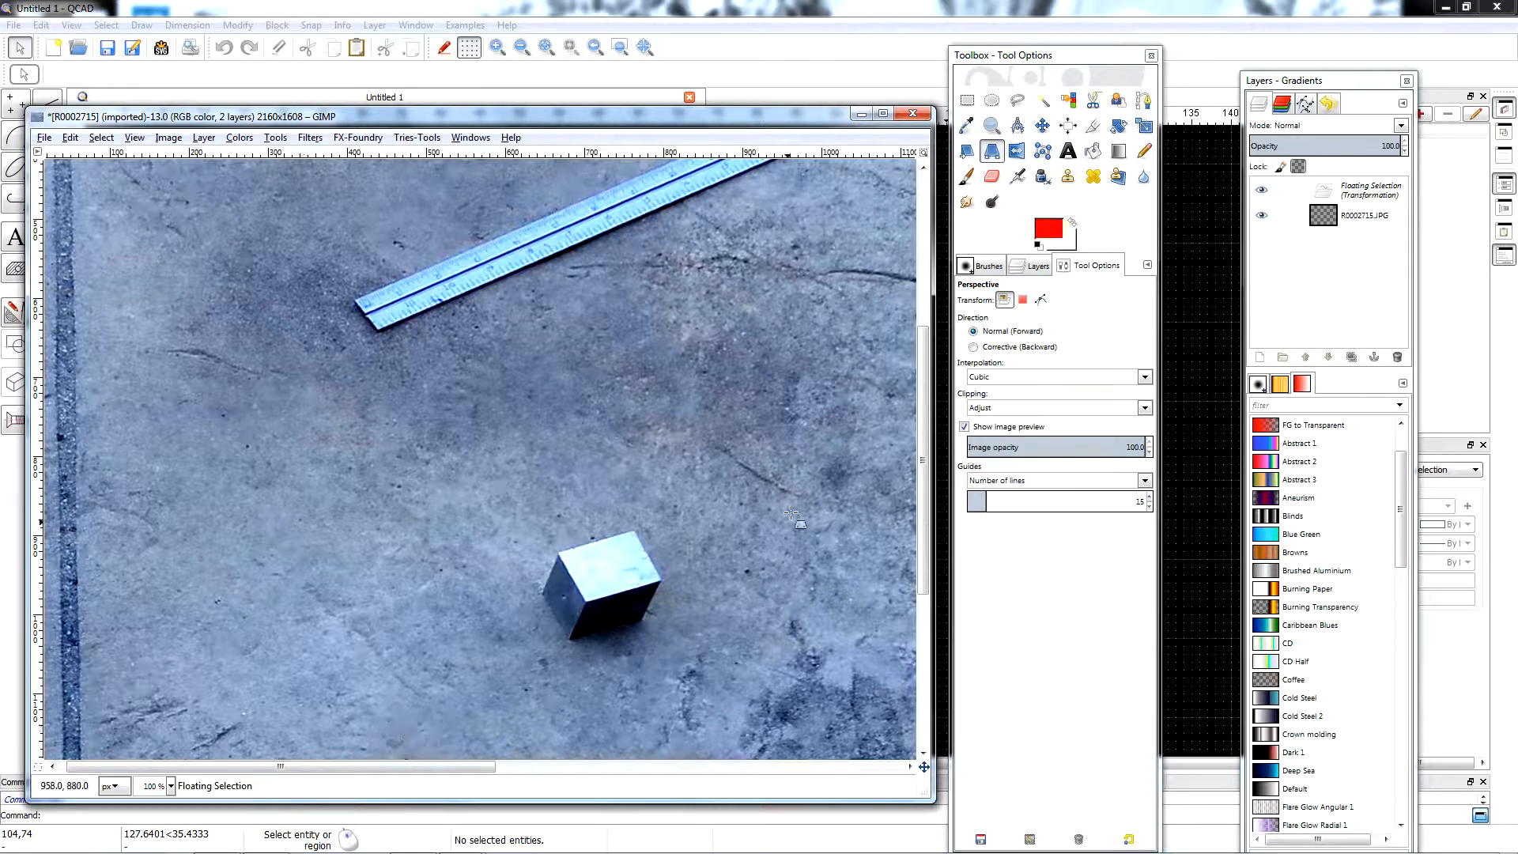
pyautogui.moveTo(923, 444); pyautogui.dragTo(936, 595)
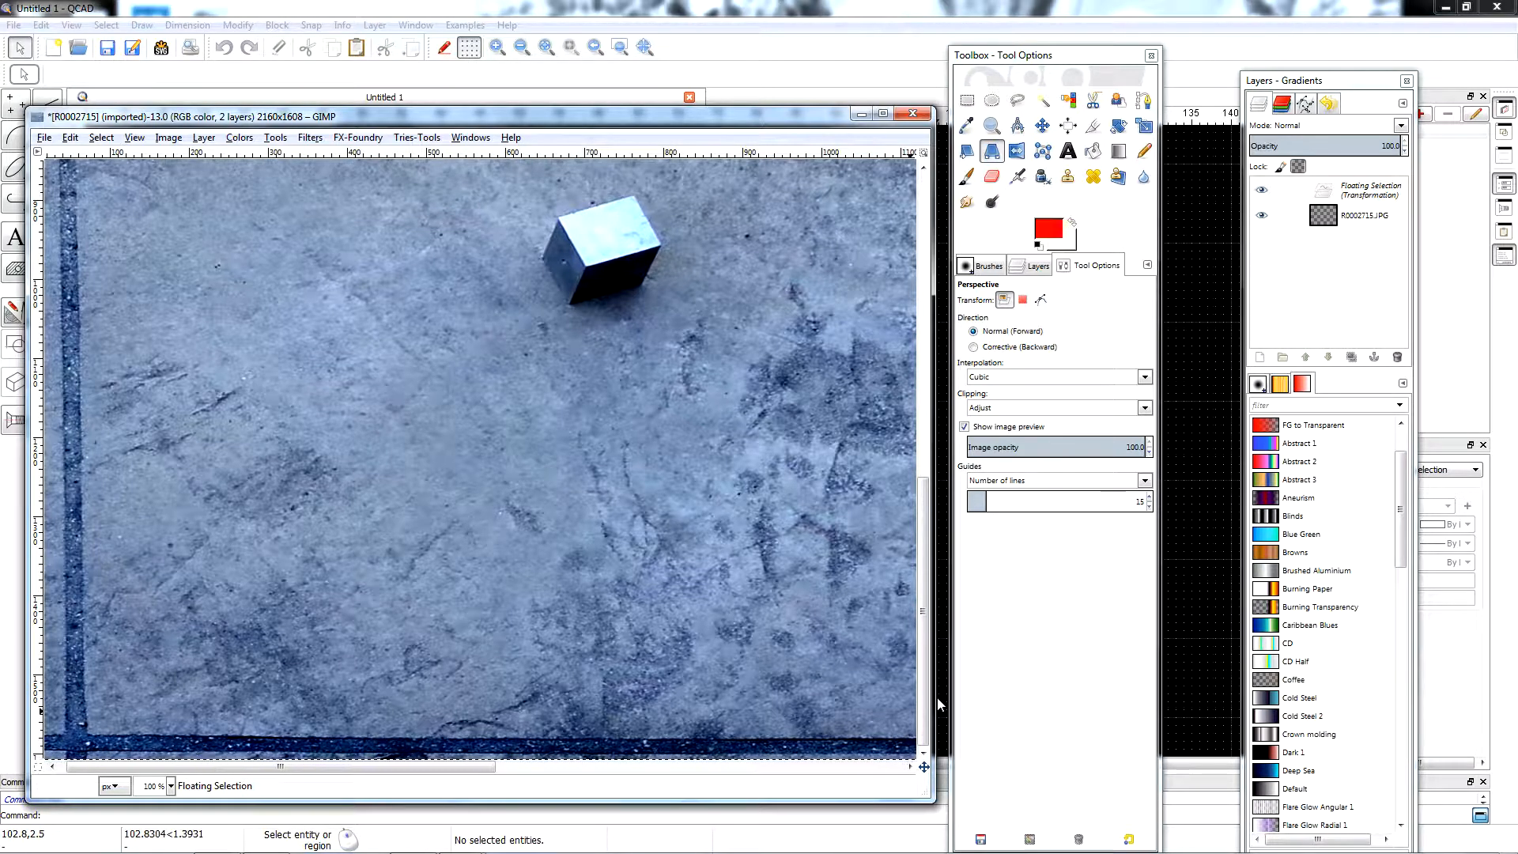
pyautogui.moveTo(923, 538); pyautogui.dragTo(926, 229)
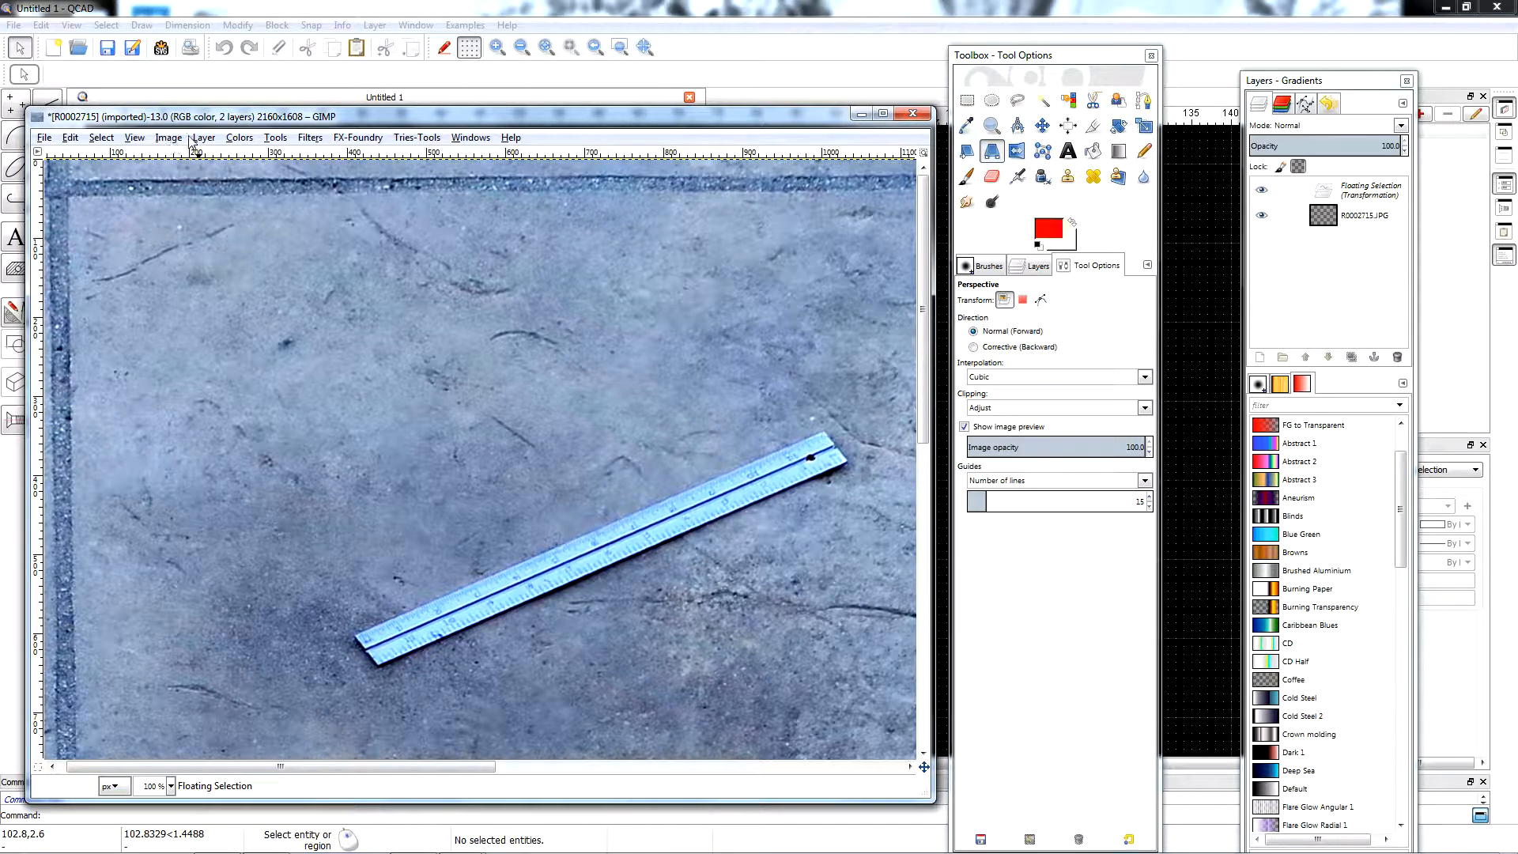
pyautogui.click(275, 139)
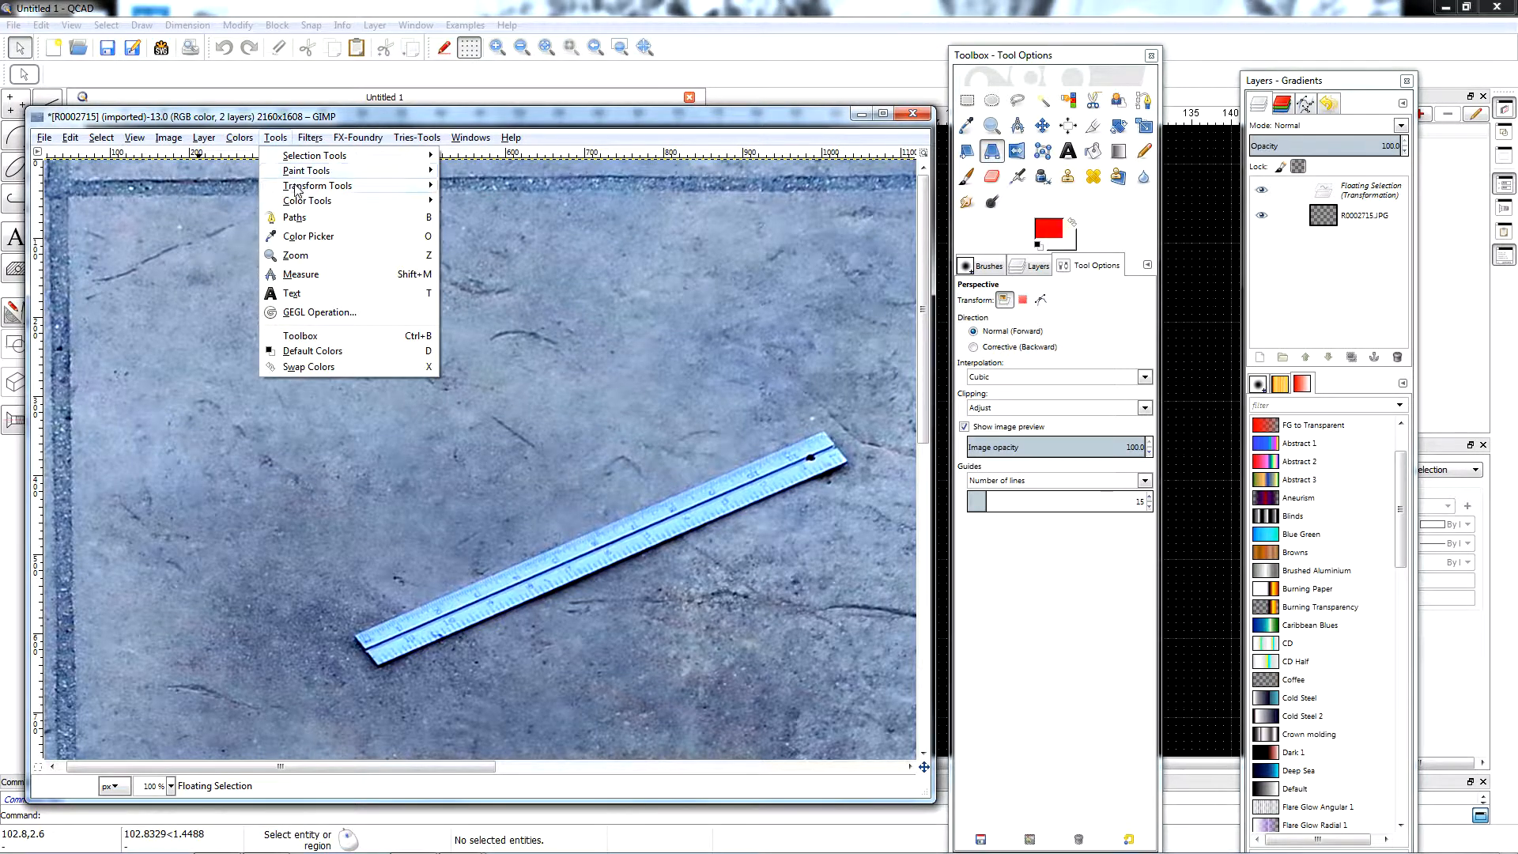
pyautogui.moveTo(300, 186)
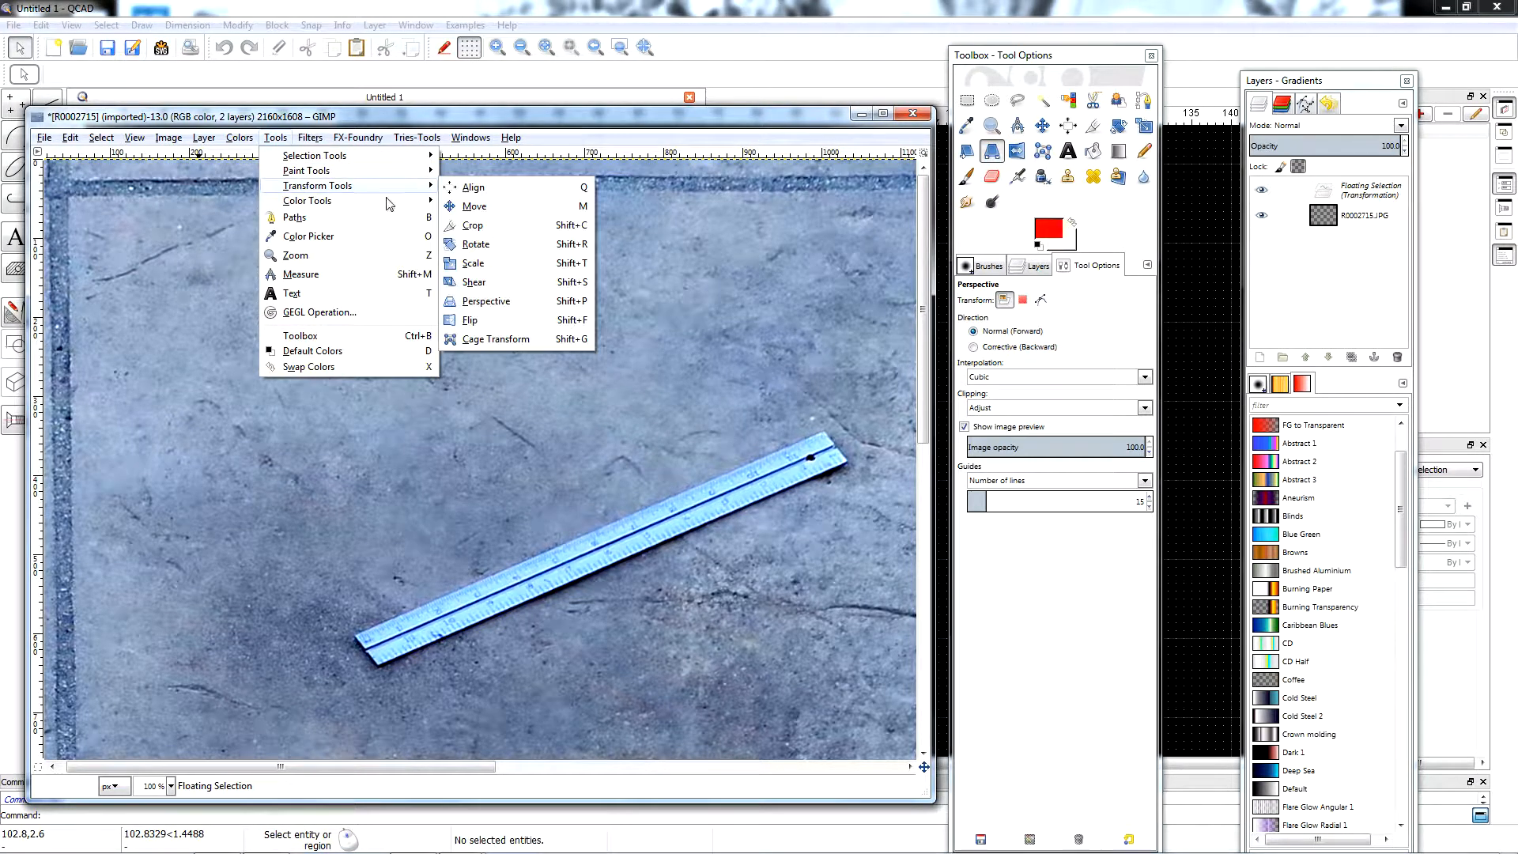
pyautogui.click(486, 302)
pyautogui.moveTo(55, 202); pyautogui.dragTo(74, 209)
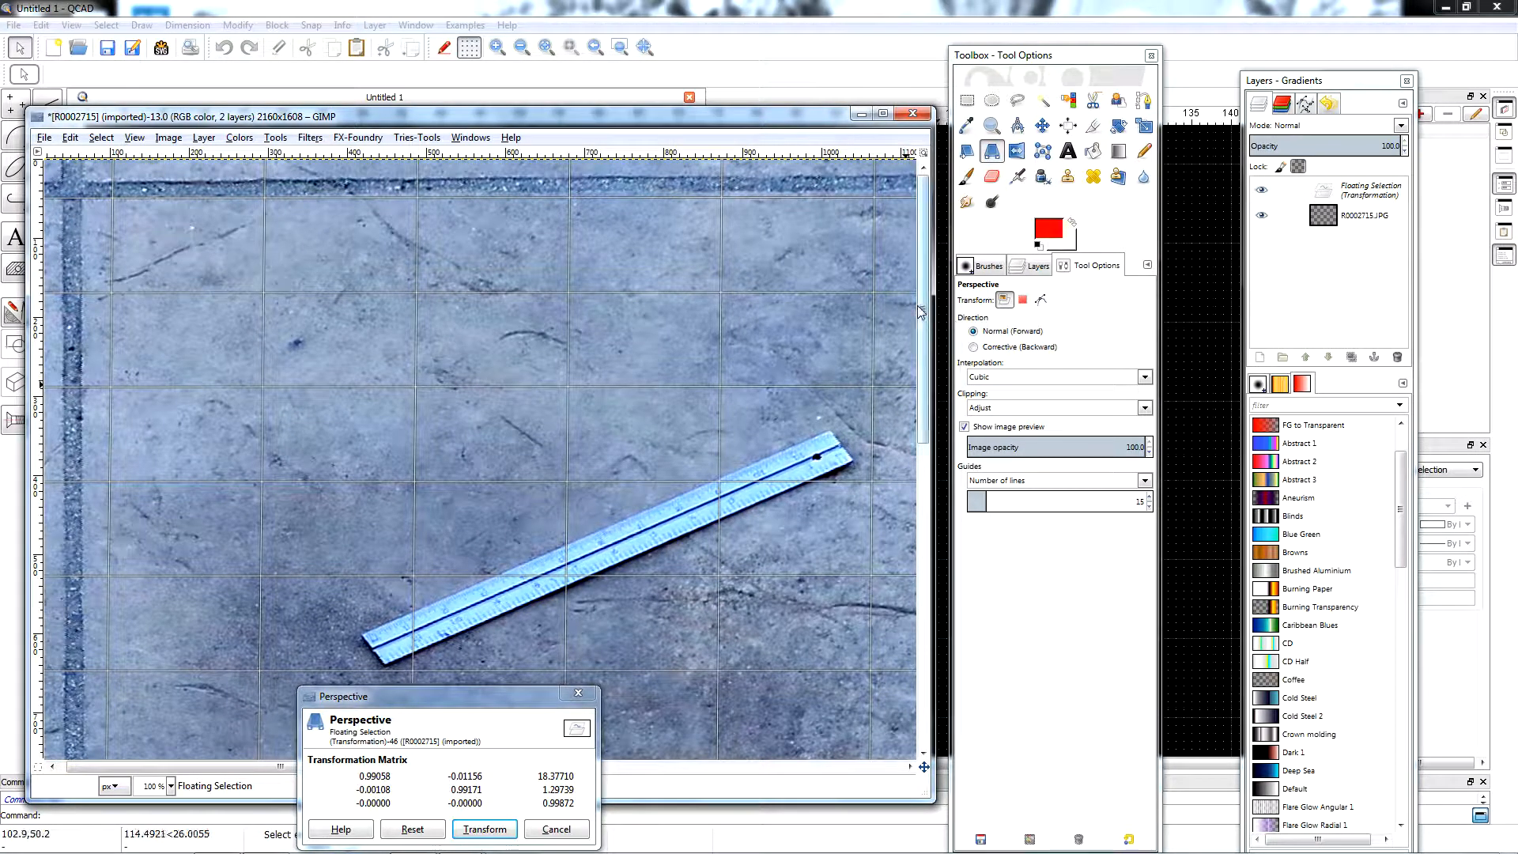
# Nudge the photo's upper-right corner to align the upper and right joints with the grid, check the lower-right corner and apply the transform.
pyautogui.moveTo(921, 316); pyautogui.dragTo(965, 276)
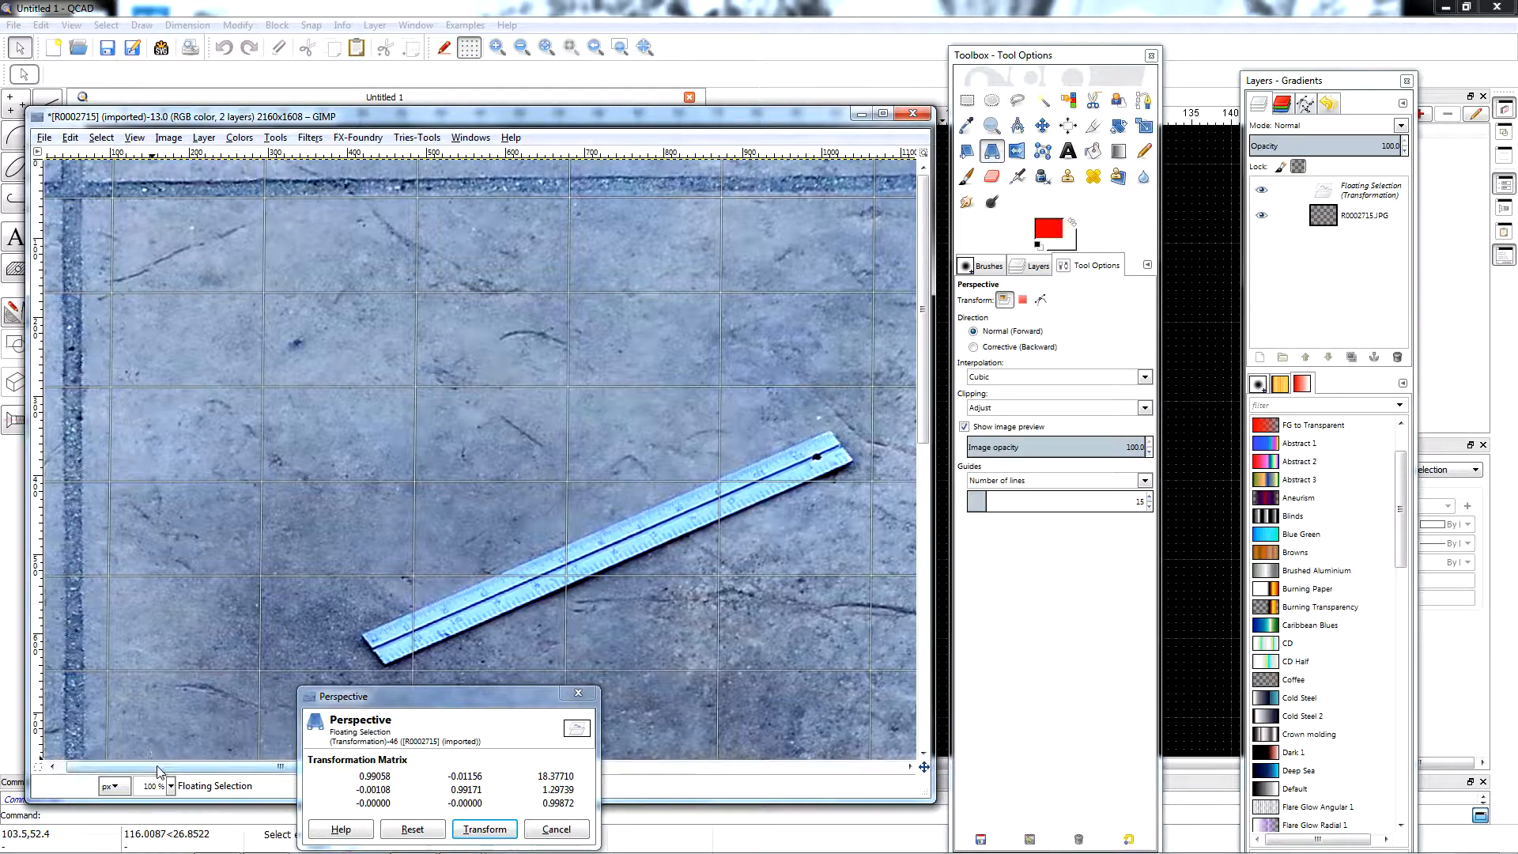
pyautogui.moveTo(158, 771); pyautogui.dragTo(789, 711)
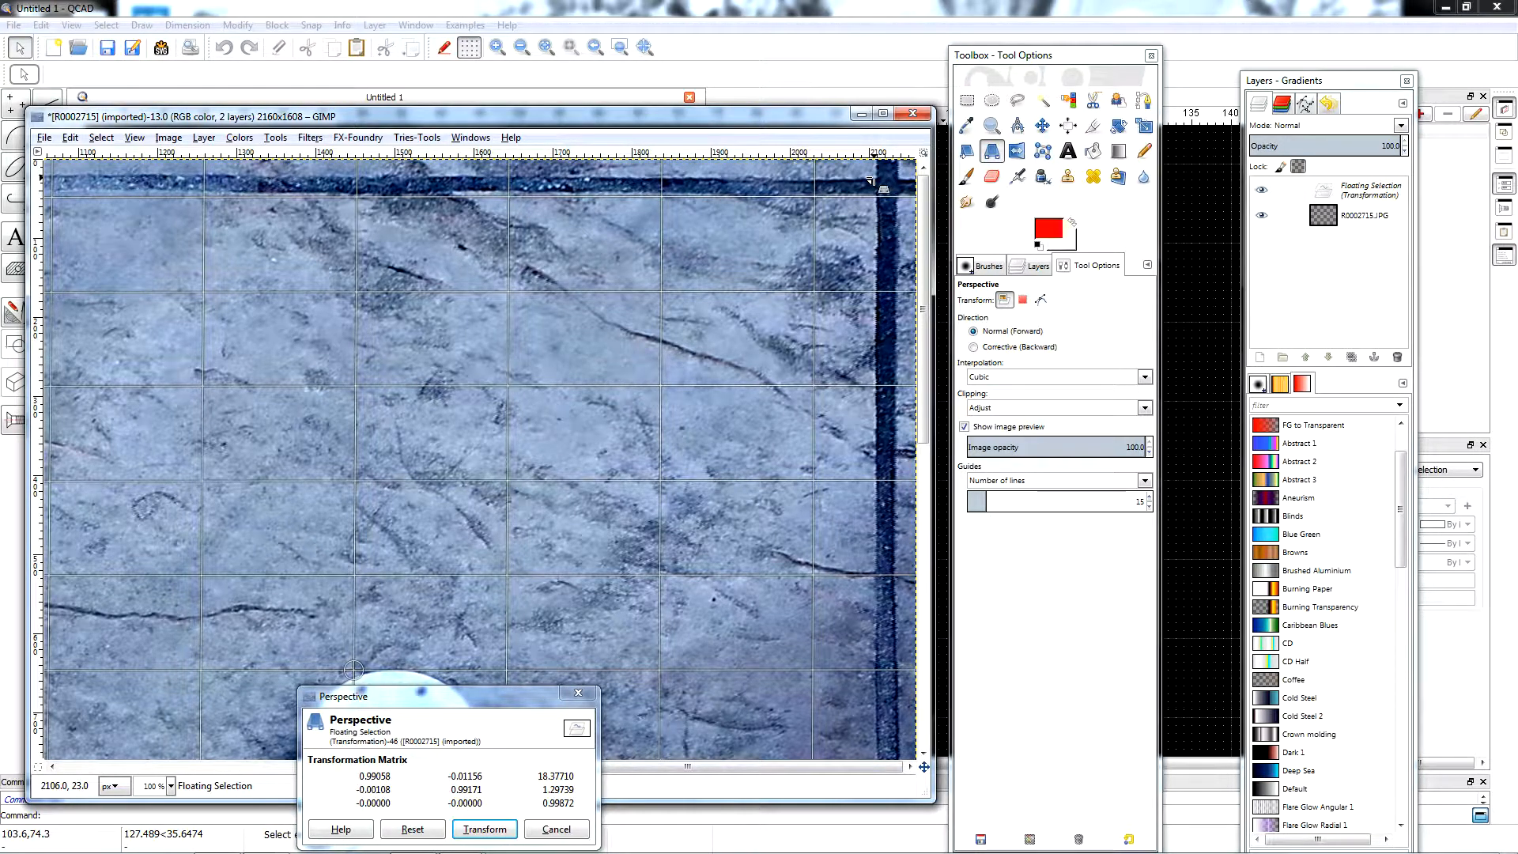
pyautogui.moveTo(870, 181); pyautogui.dragTo(871, 182)
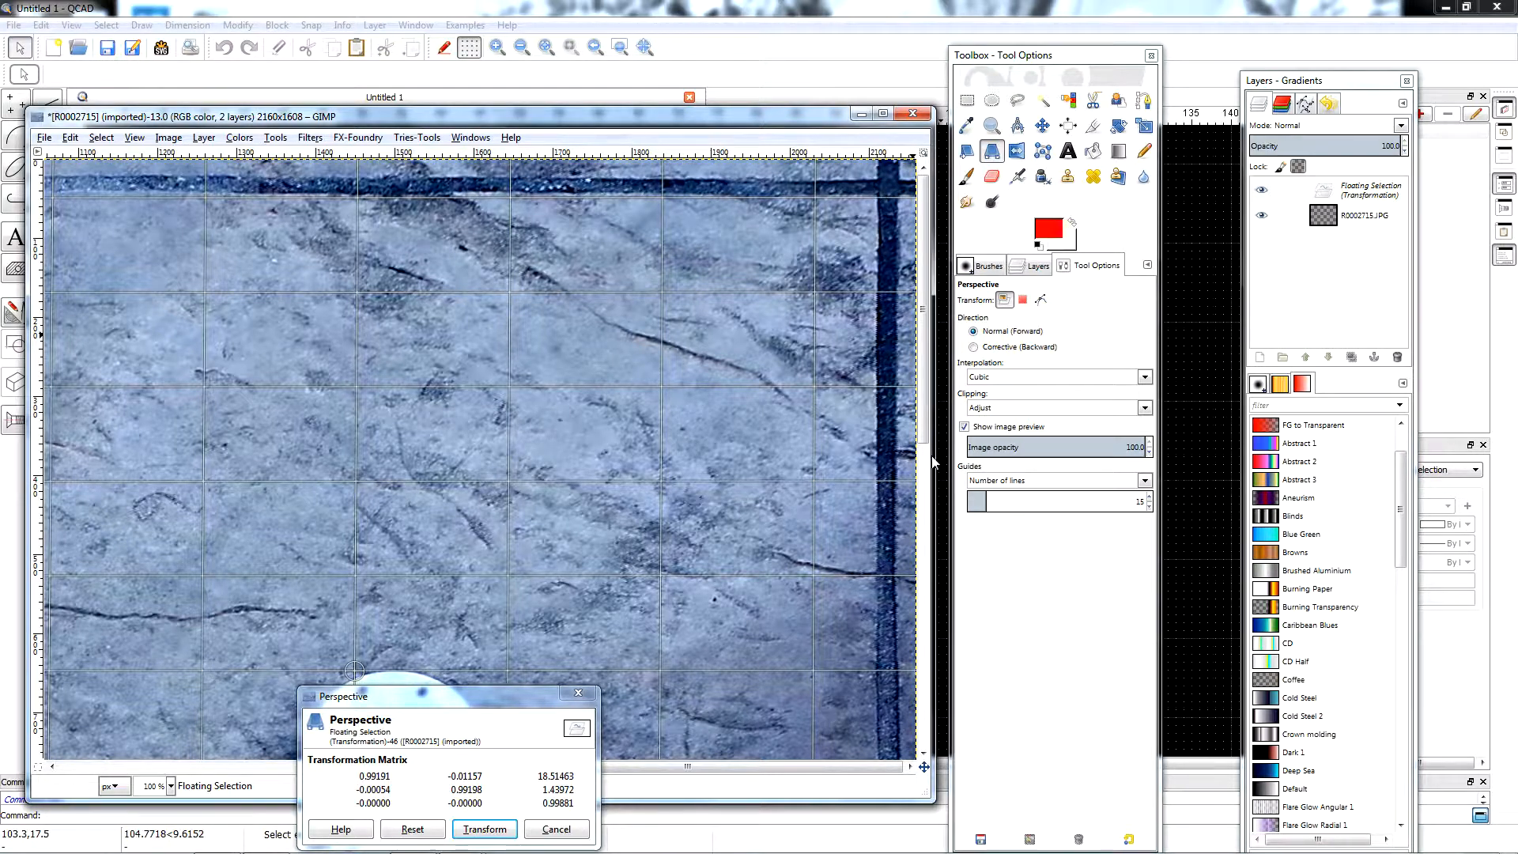
pyautogui.moveTo(924, 429); pyautogui.dragTo(974, 733)
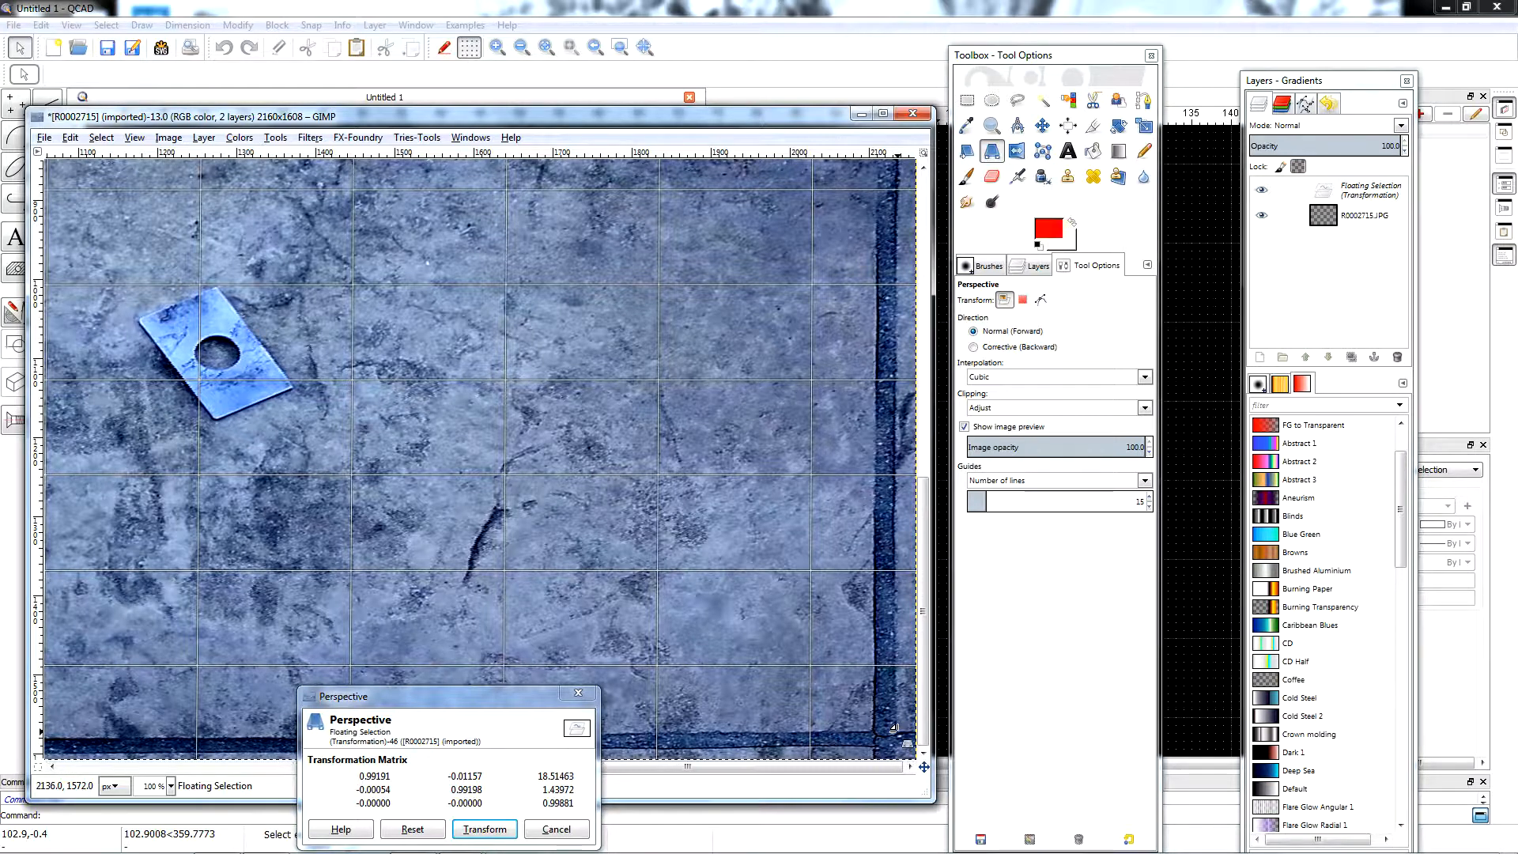
pyautogui.moveTo(923, 601); pyautogui.dragTo(915, 315)
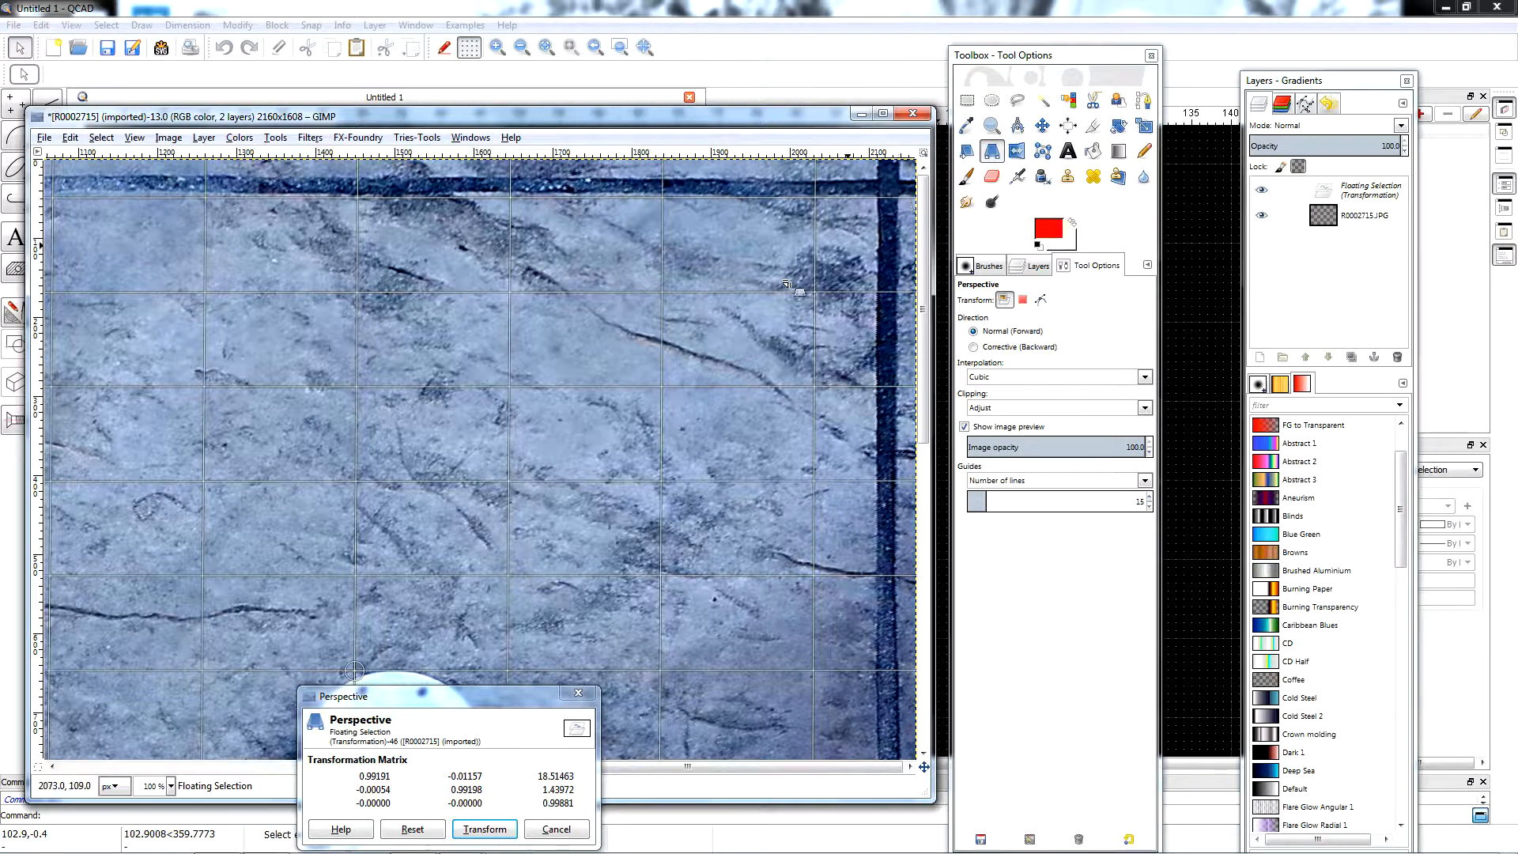
pyautogui.click(485, 829)
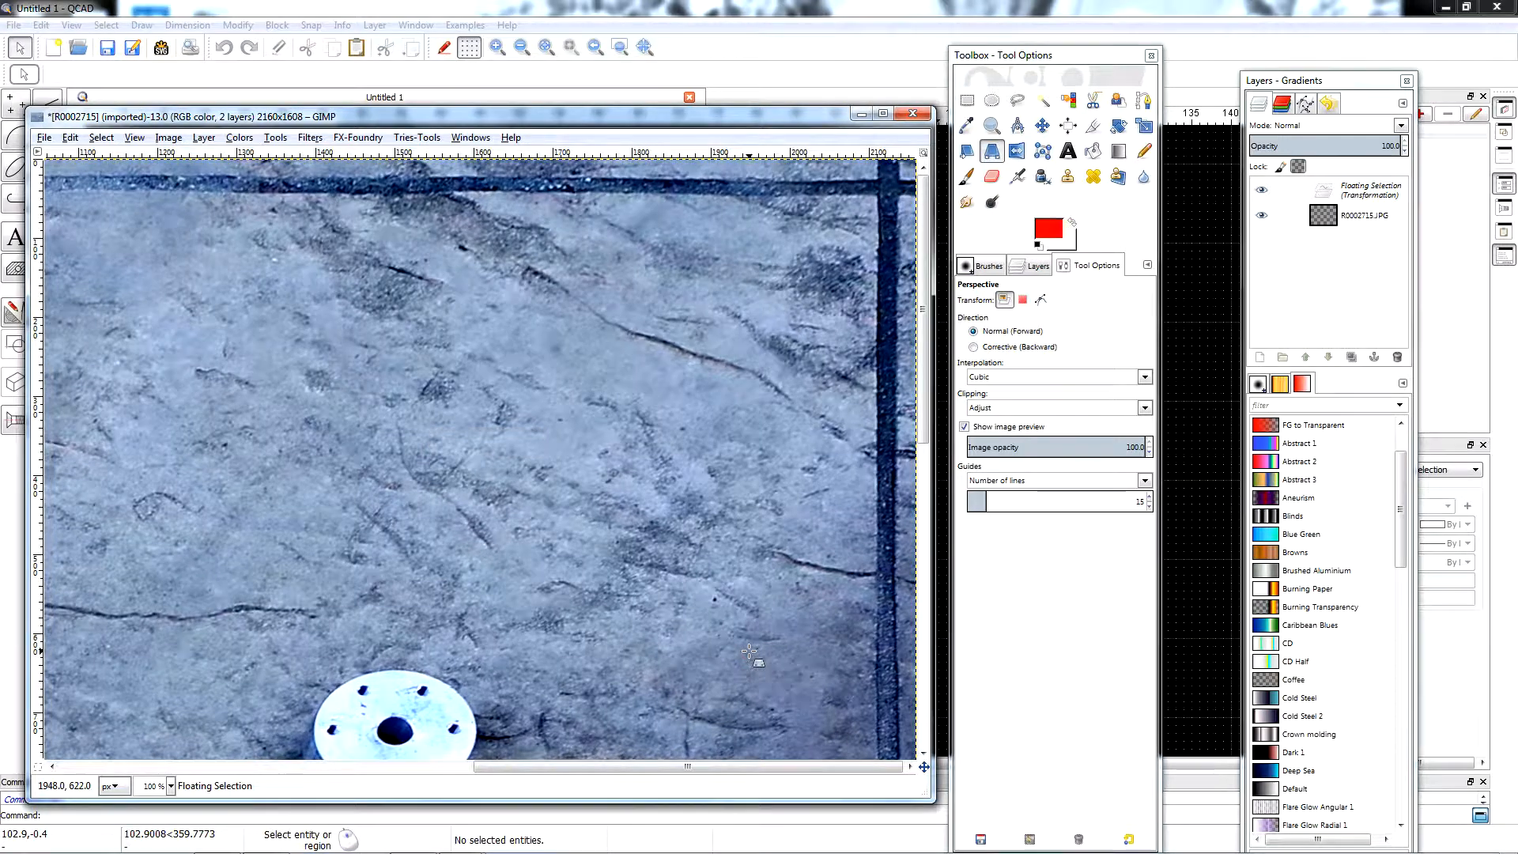
# Inspect the ruler, flange, cube and plate in the corrected photo at 100%, and return to 25% zoom.
pyautogui.moveTo(648, 771); pyautogui.dragTo(506, 778)
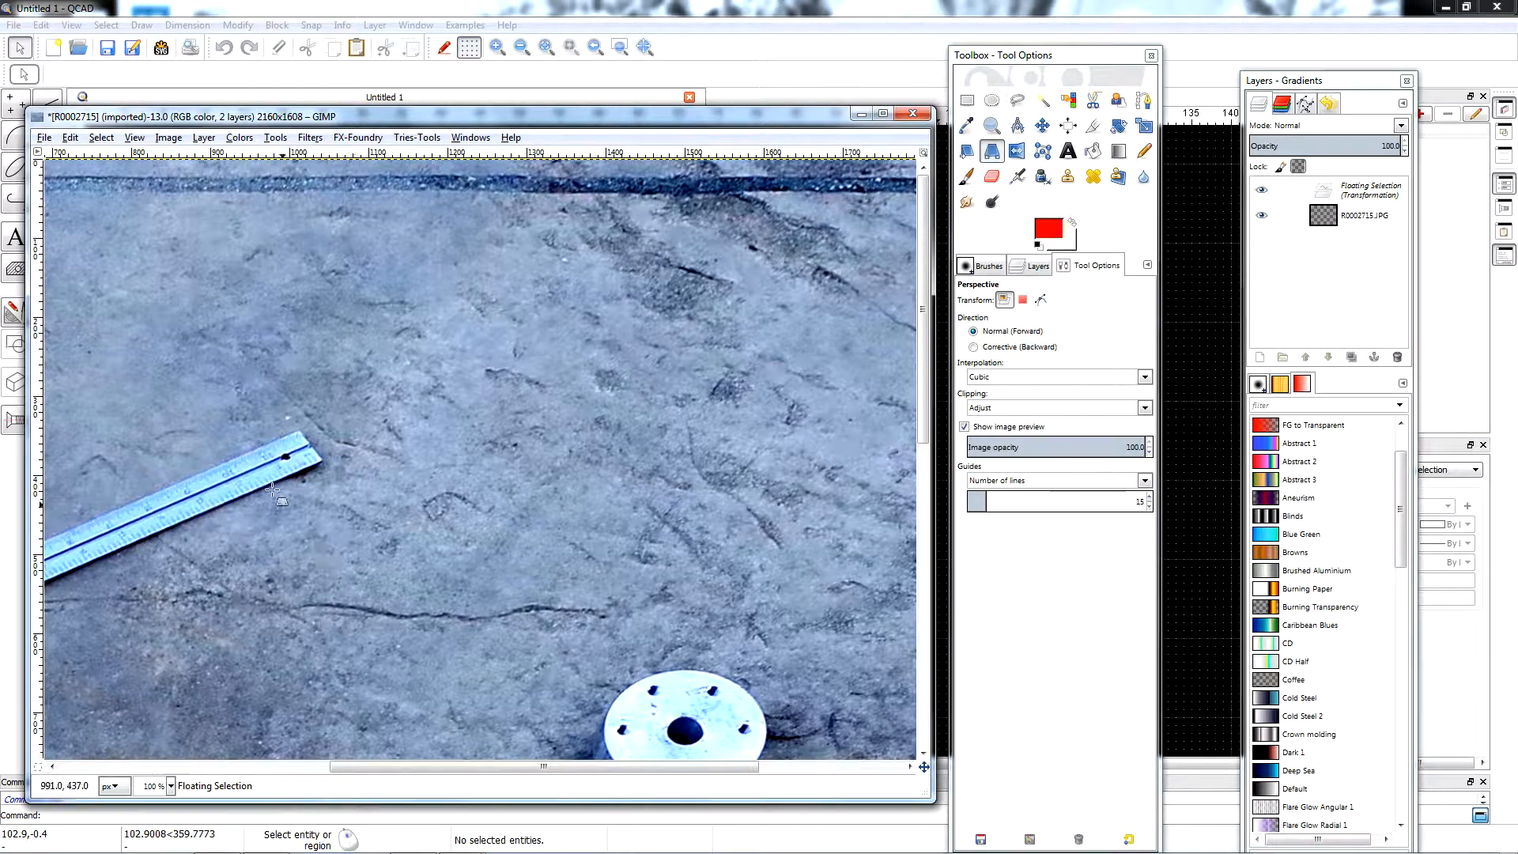
pyautogui.scroll(-10, 542, 385)
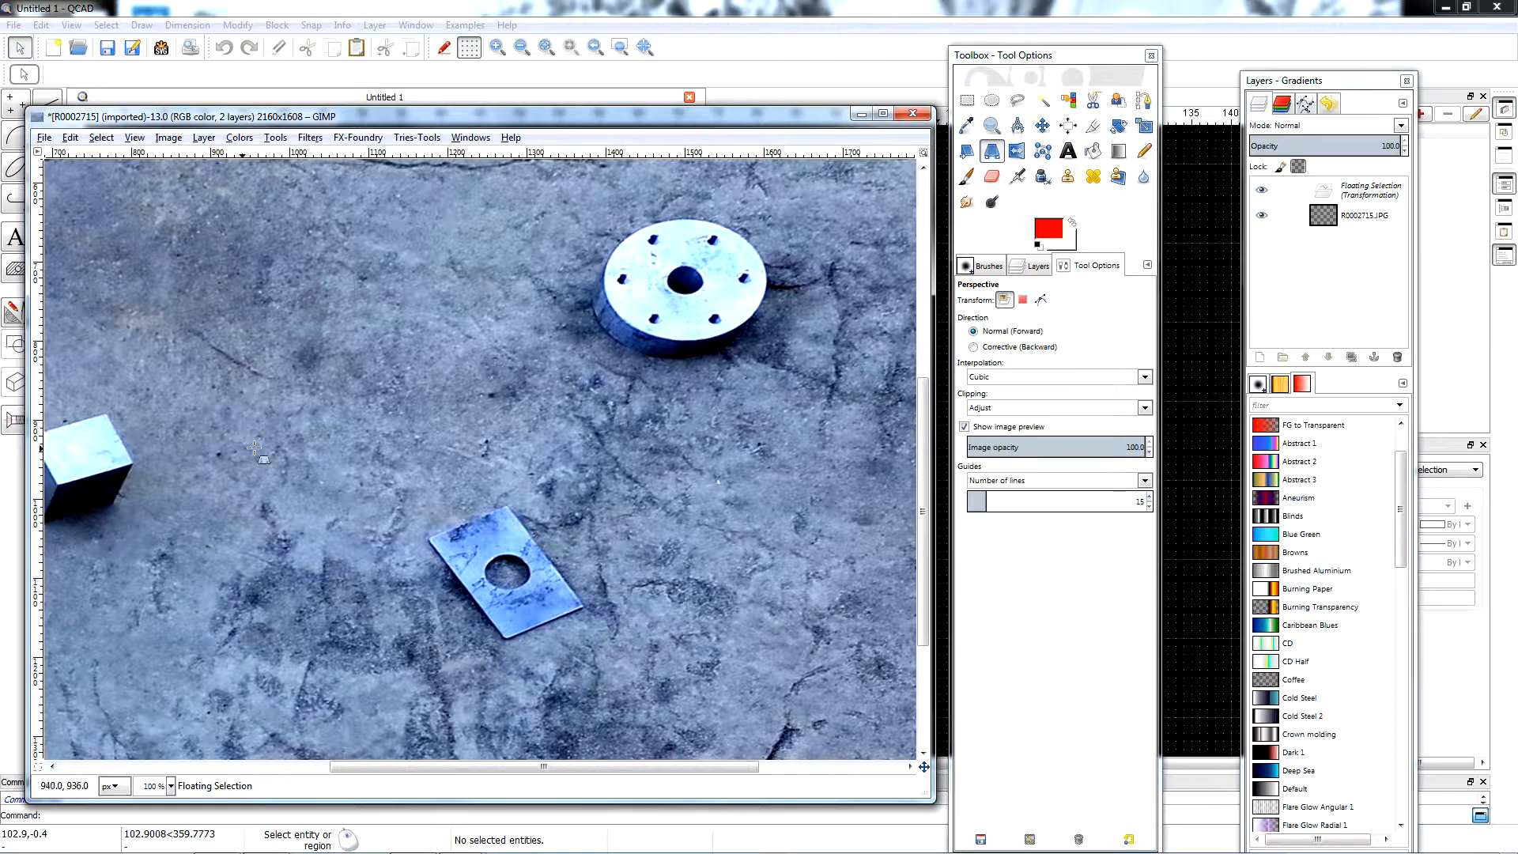
pyautogui.scroll(-3, 625, 354)
pyautogui.moveTo(425, 775); pyautogui.dragTo(305, 752)
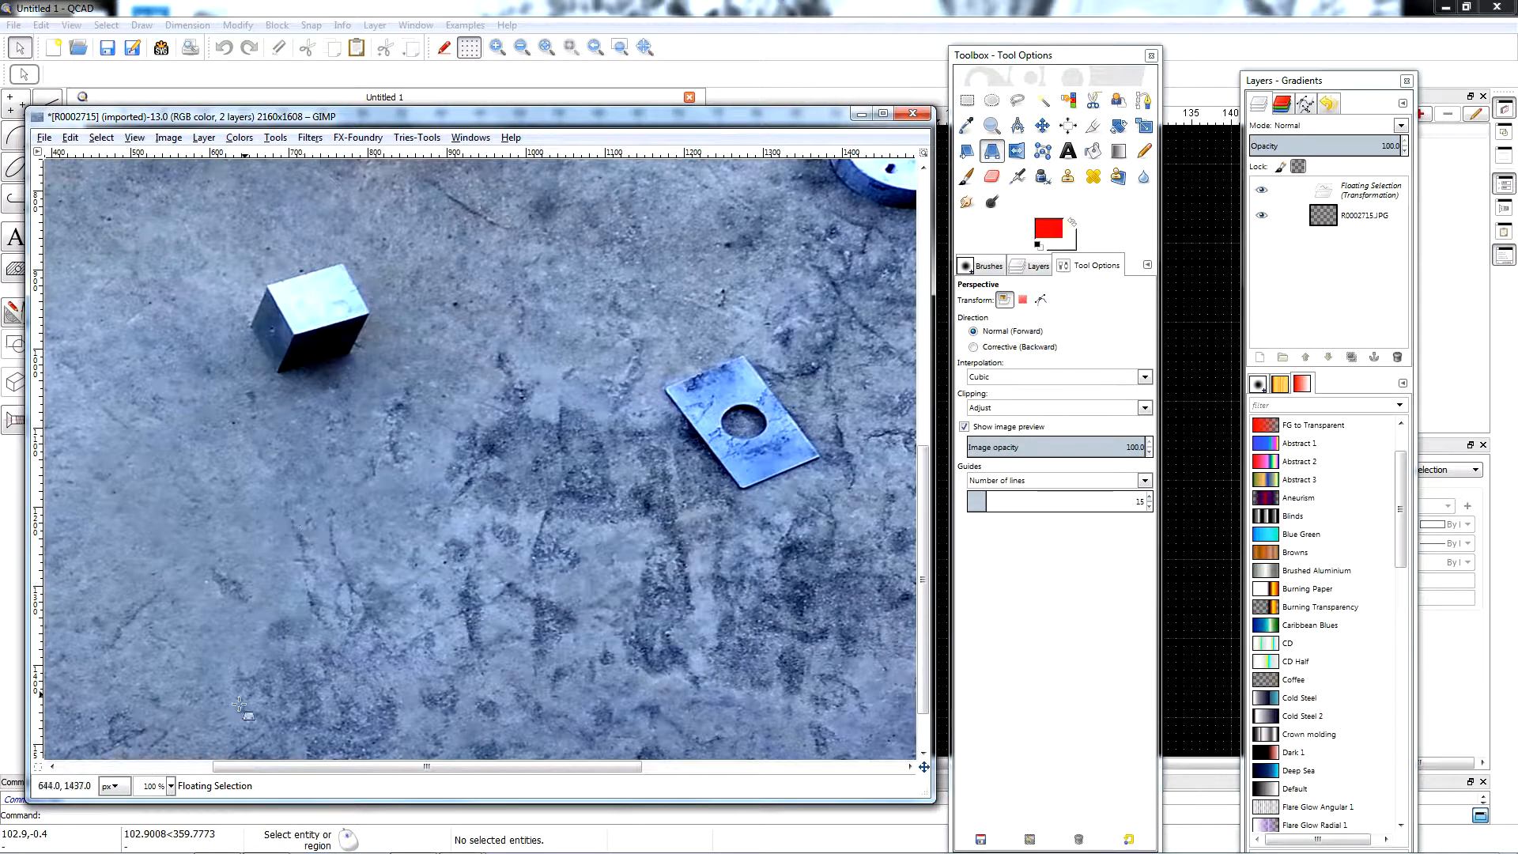
pyautogui.click(170, 787)
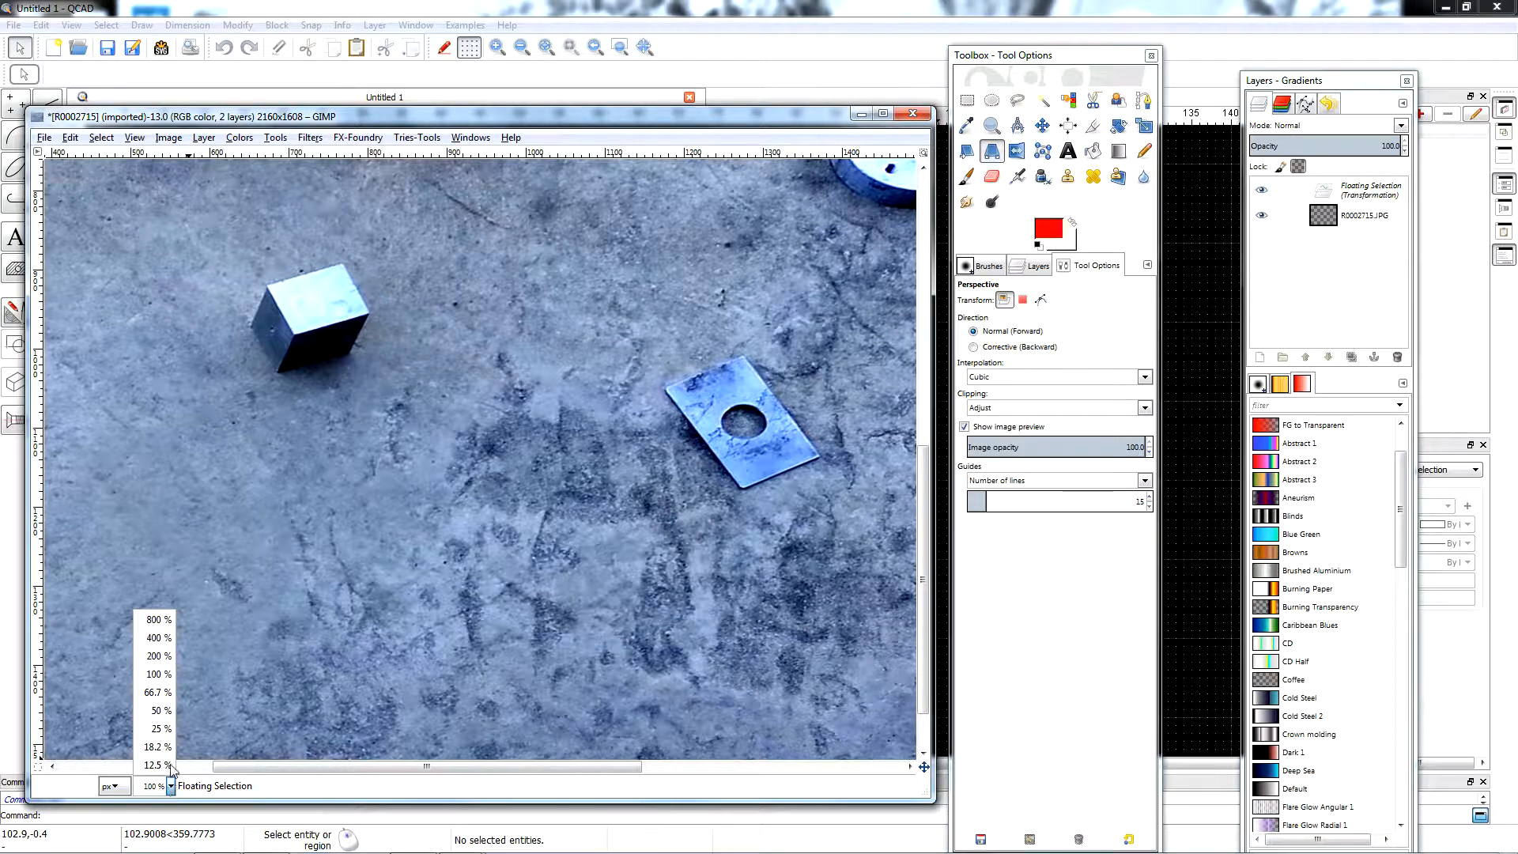
pyautogui.click(162, 729)
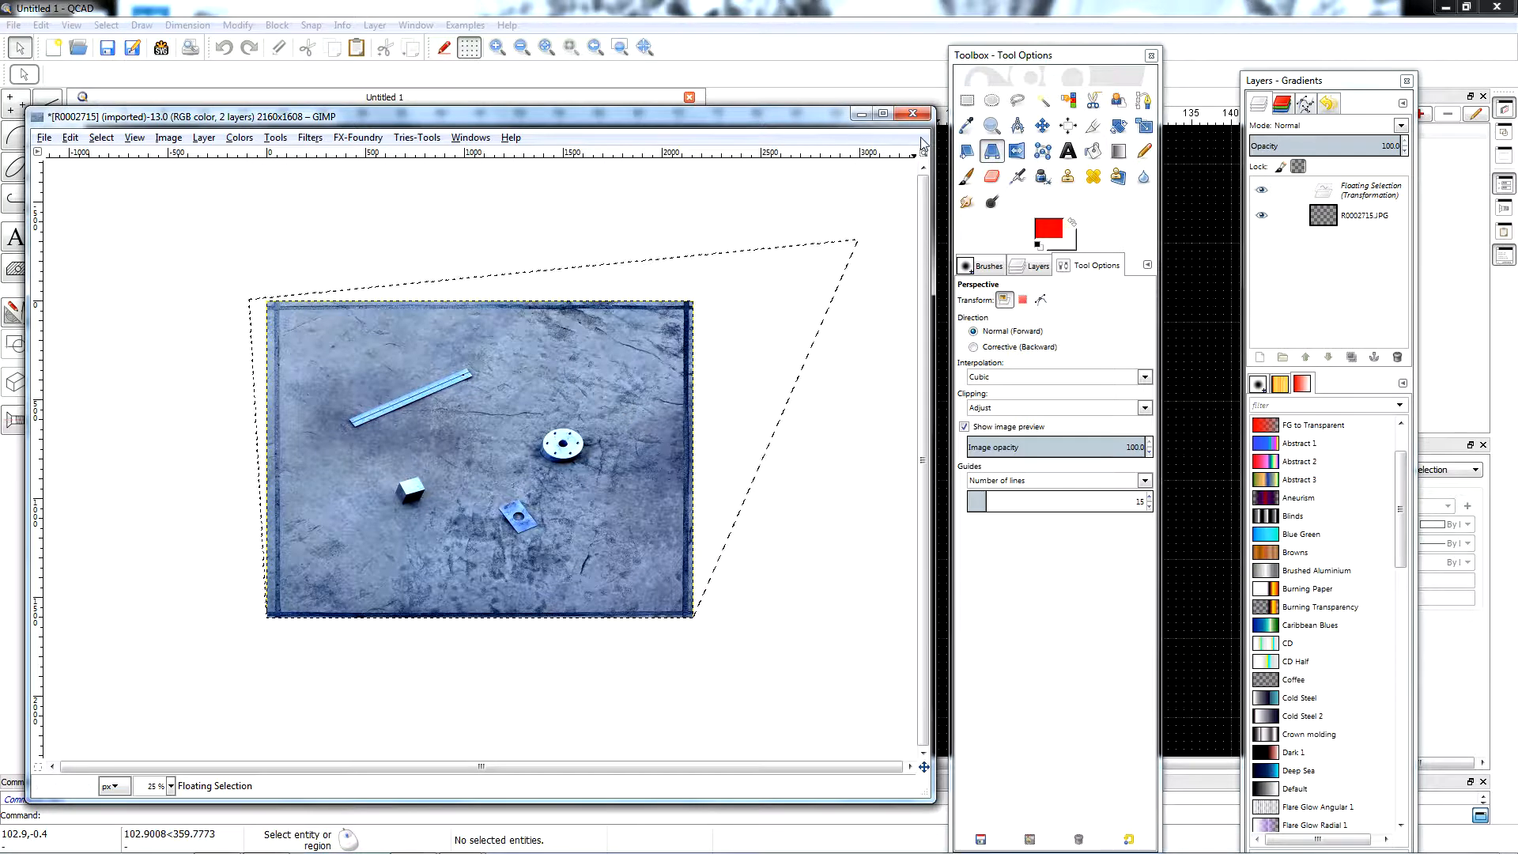
pyautogui.click(44, 137)
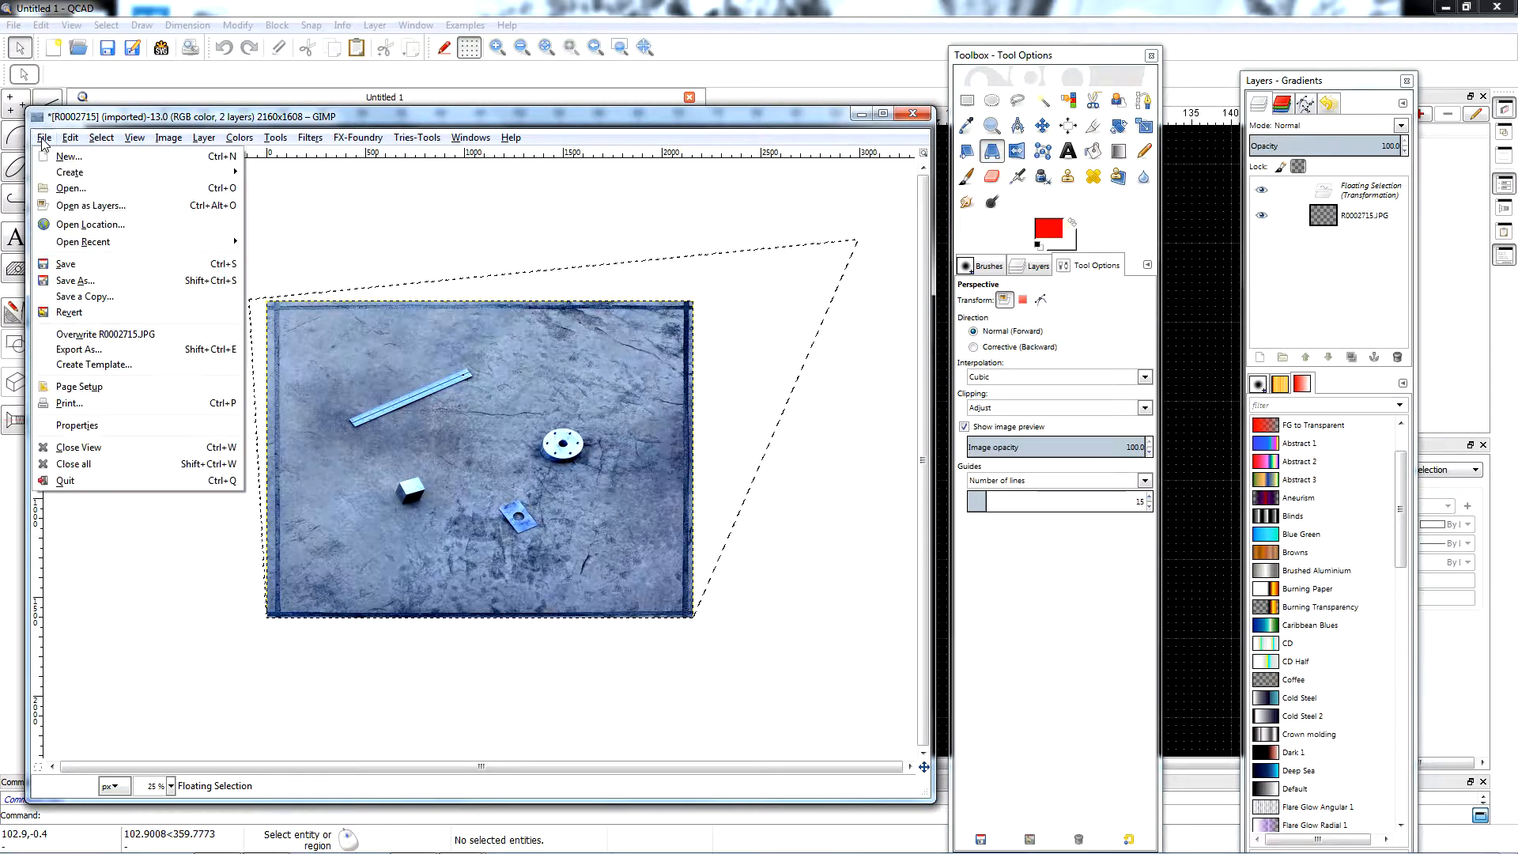
pyautogui.click(73, 282)
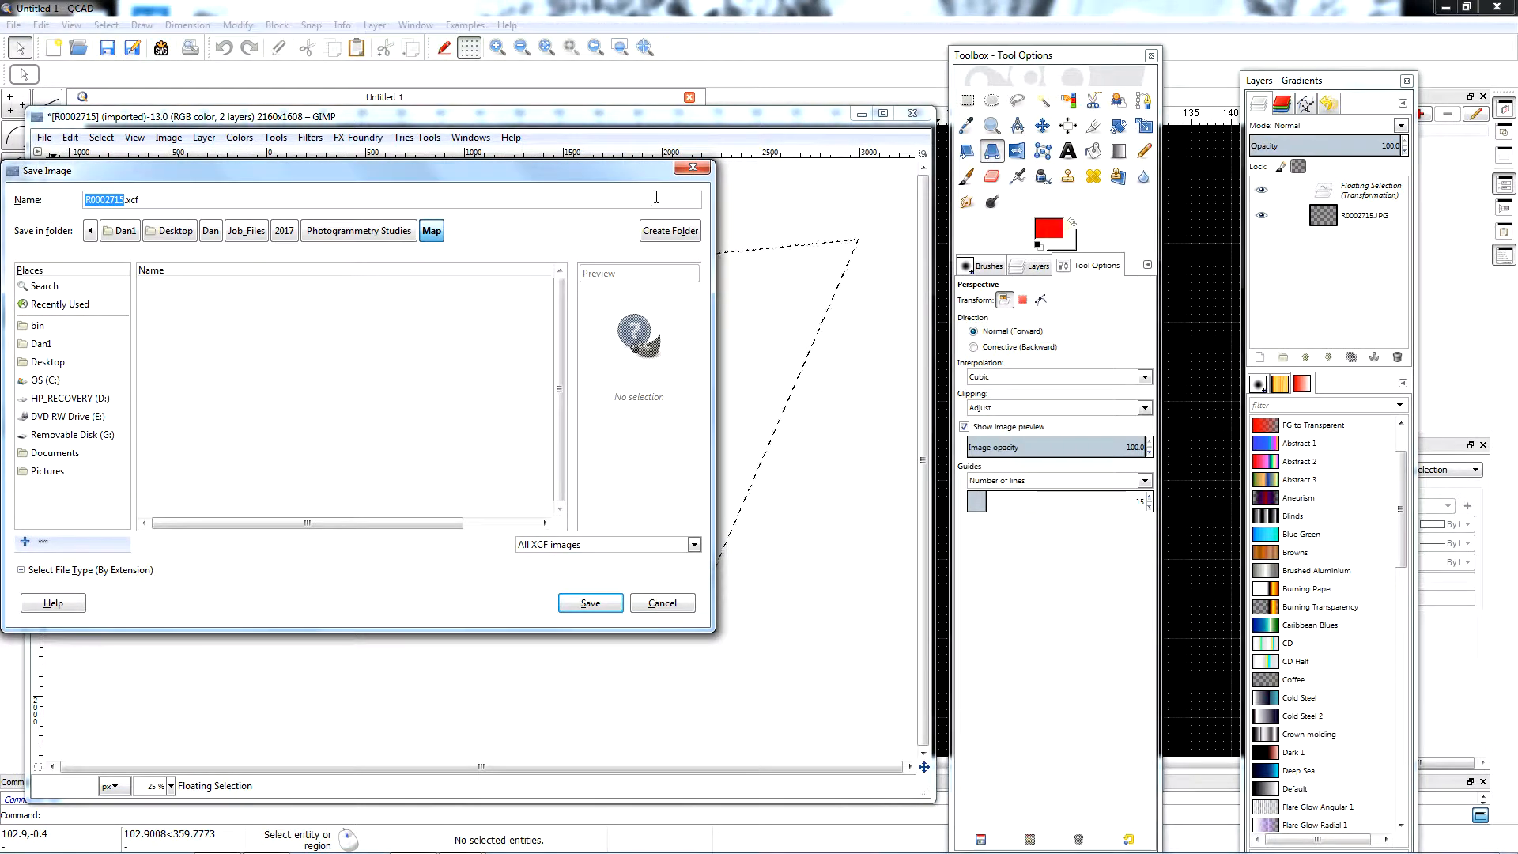
pyautogui.click(692, 167)
# Export the corrected photo to the Map folder as 15.JPG with JPEG quality 98 and switch to QCAD.
pyautogui.click(44, 139)
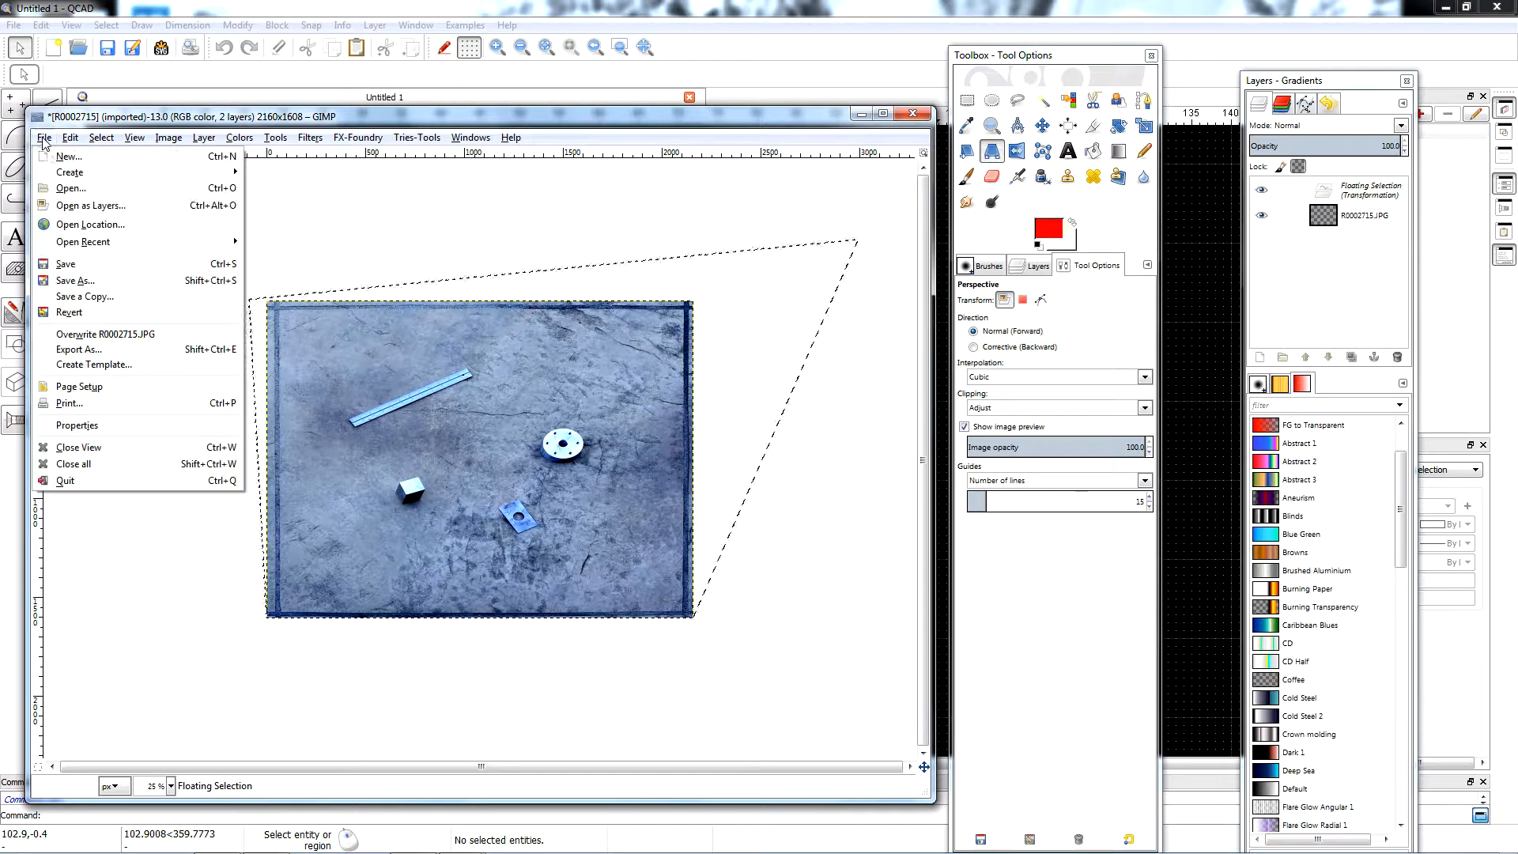
pyautogui.click(88, 355)
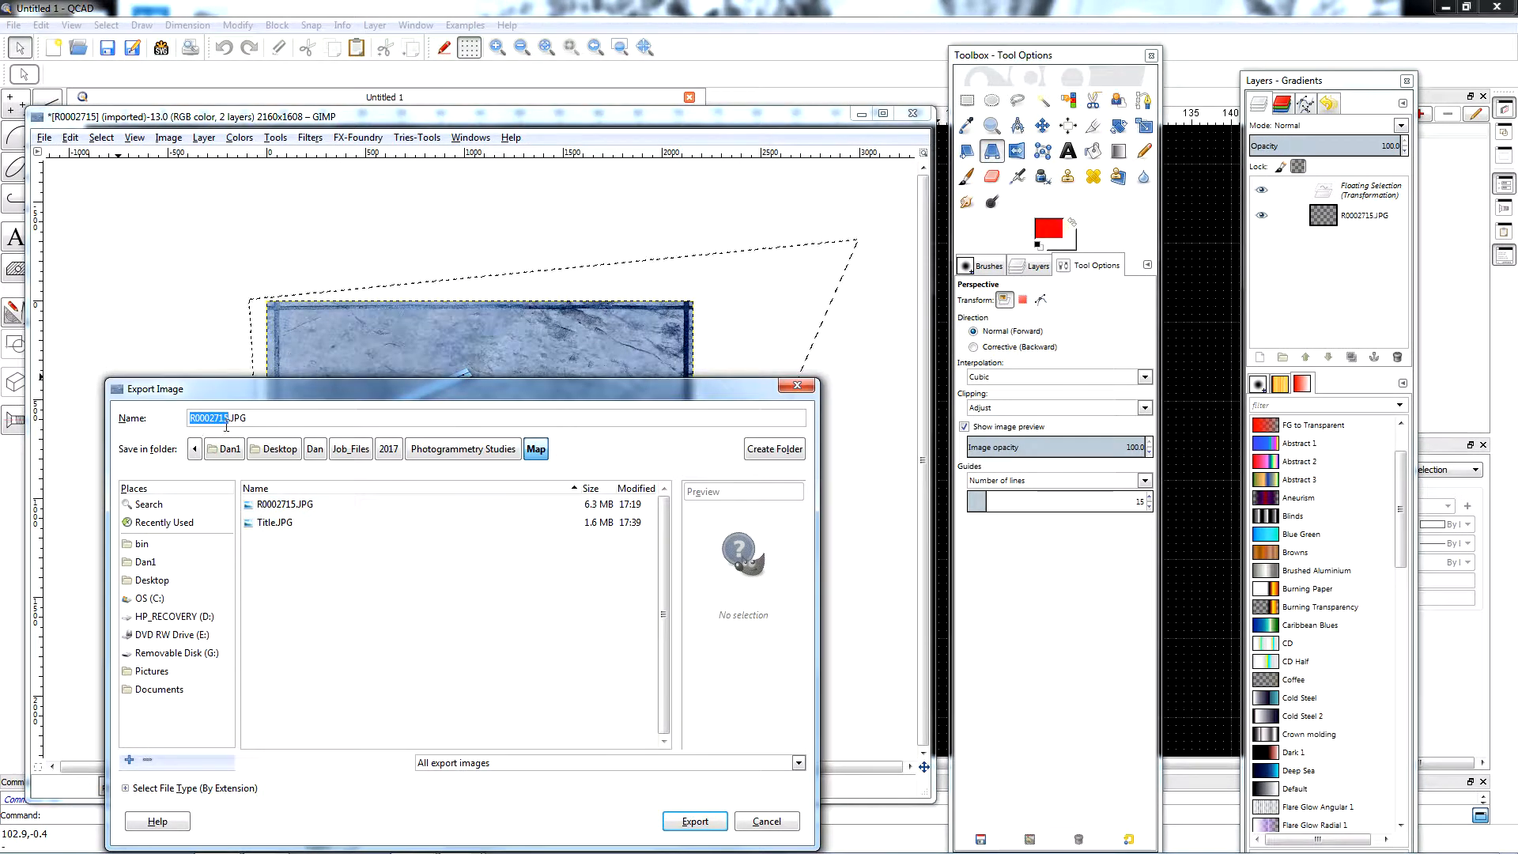
pyautogui.write('15')
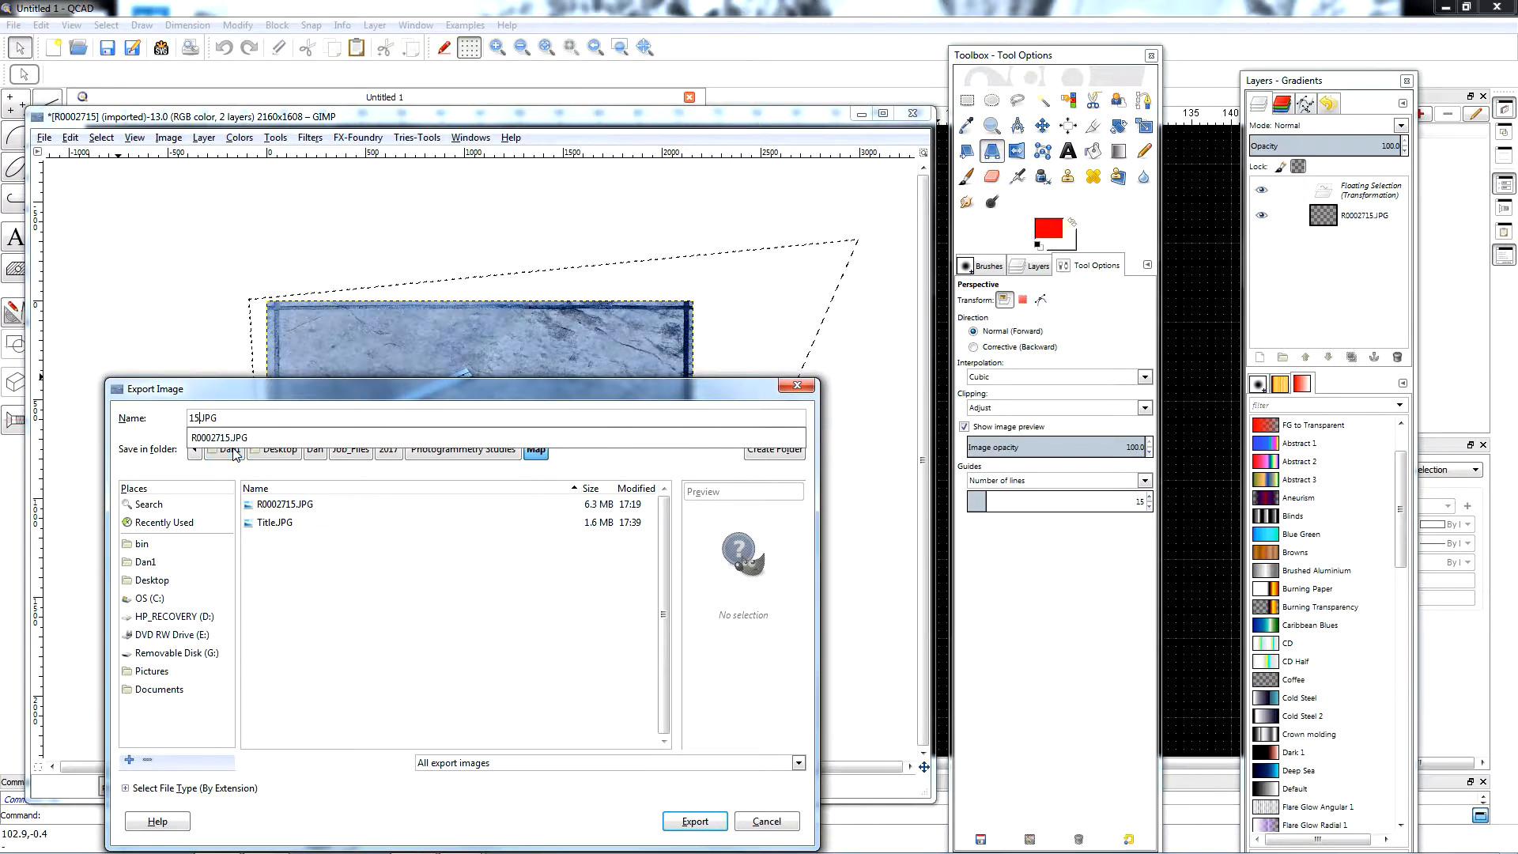
pyautogui.press('Return')
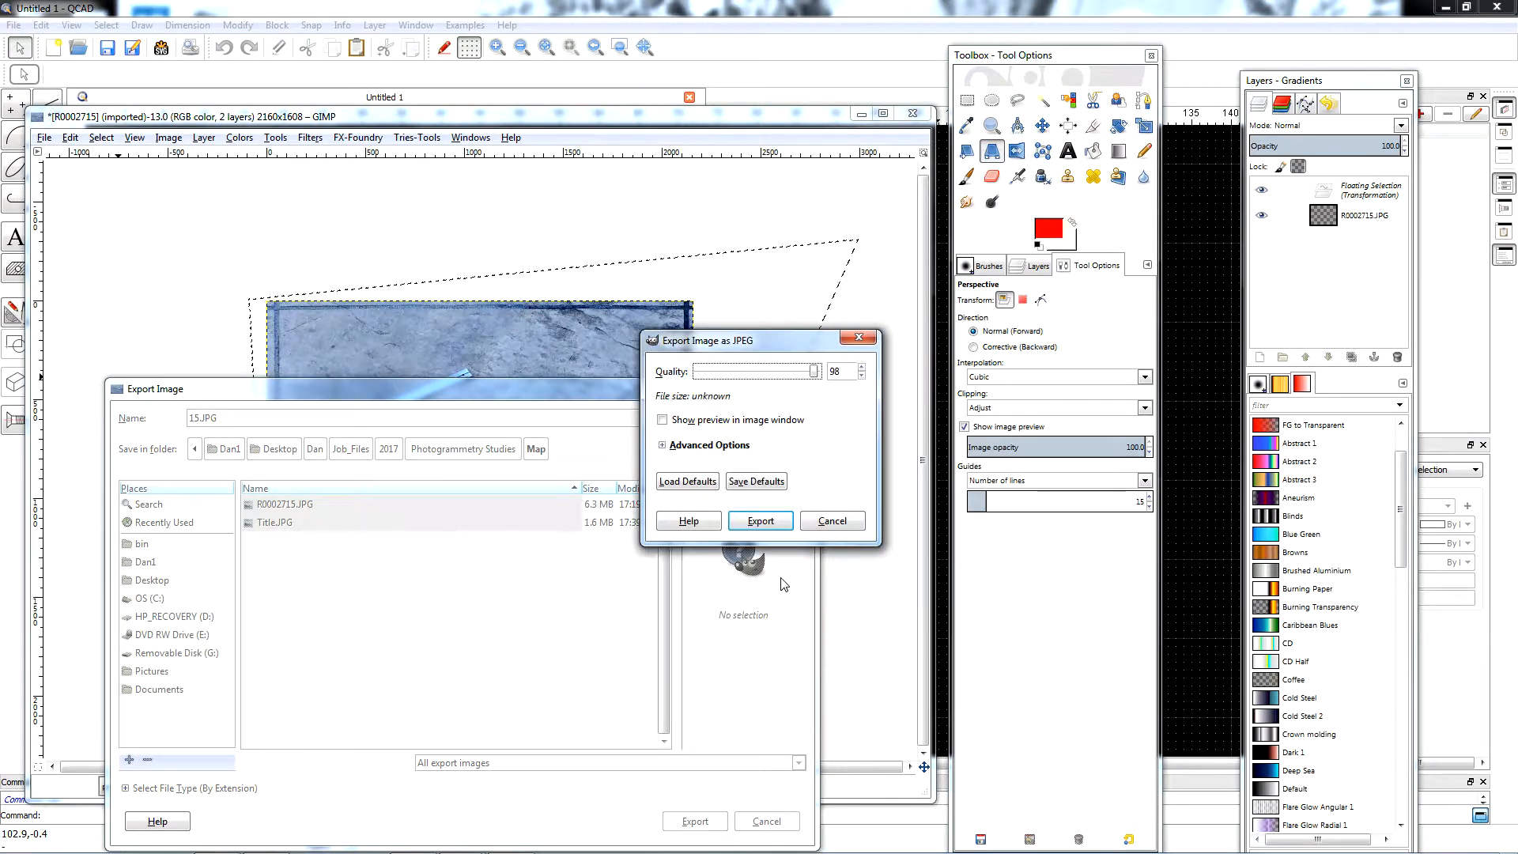
pyautogui.click(760, 521)
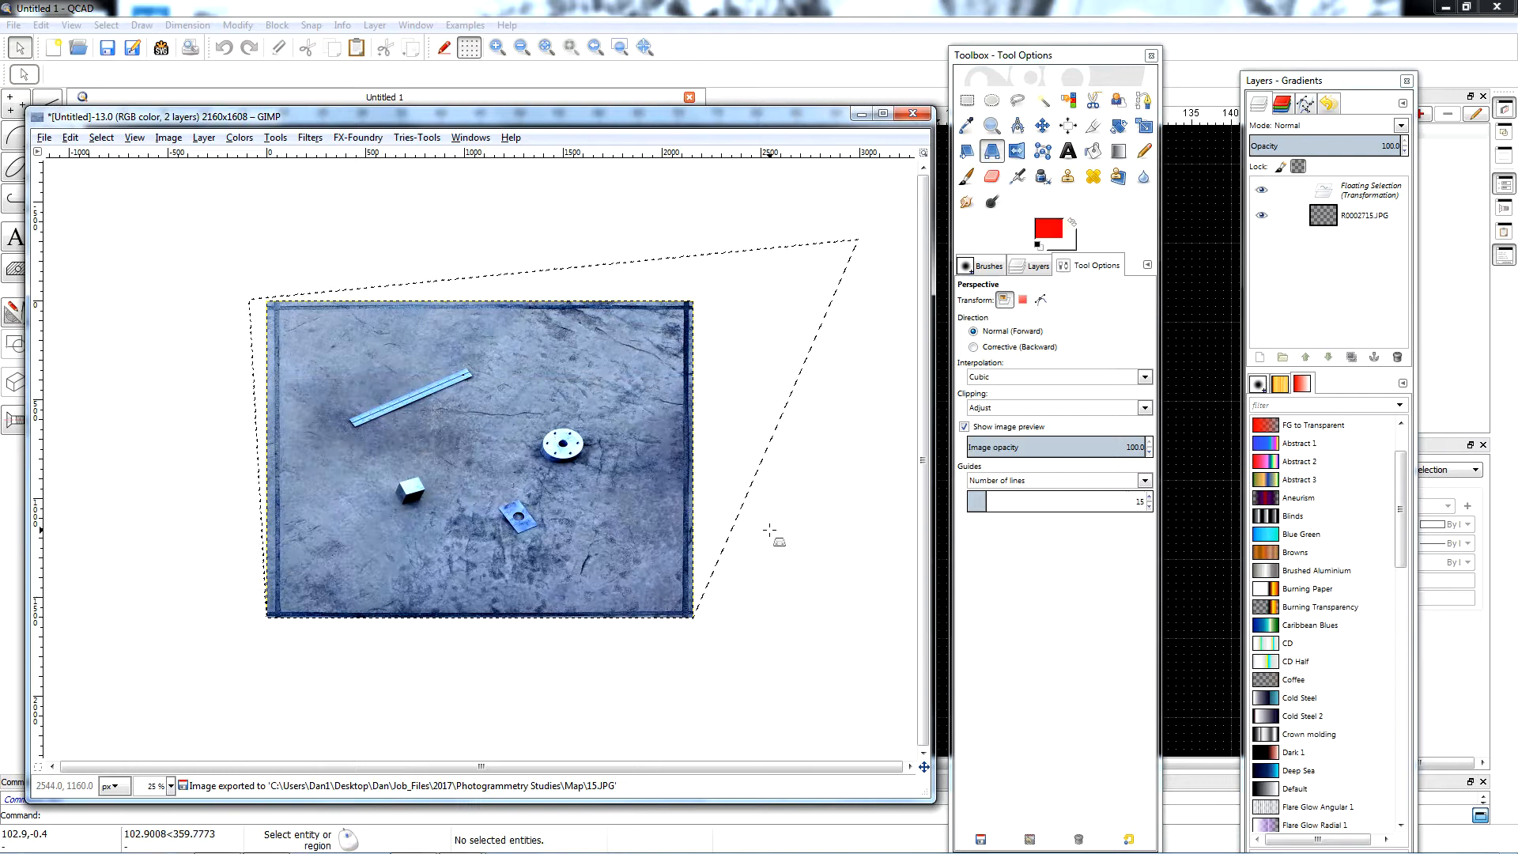
pyautogui.click(789, 26)
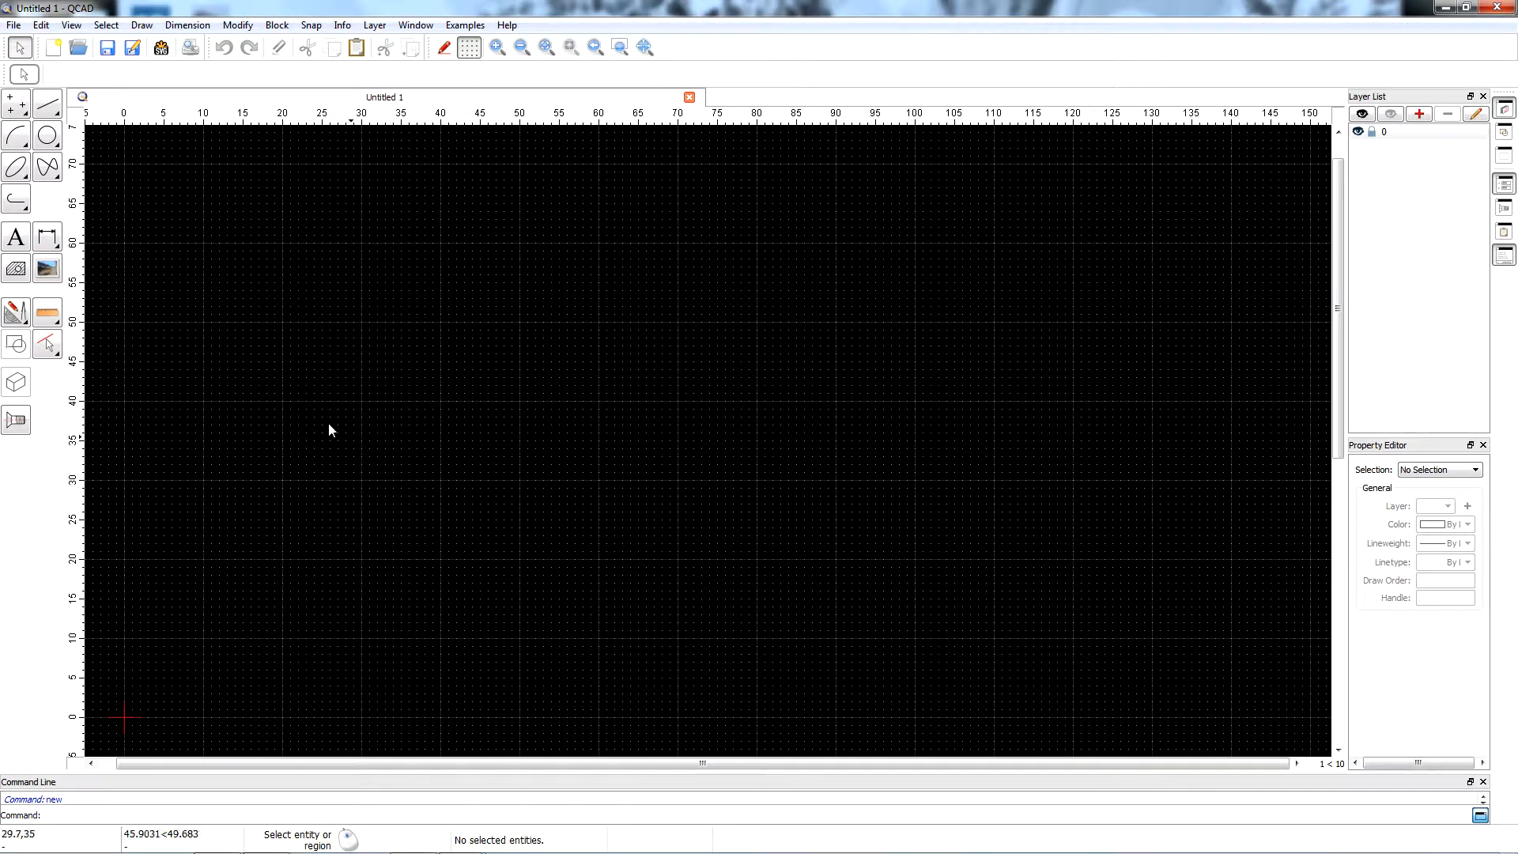
# Insert the bitmap 15.JPG from the Map folder with its lower-left corner at the drawing origin 0,0.
pyautogui.click(44, 270)
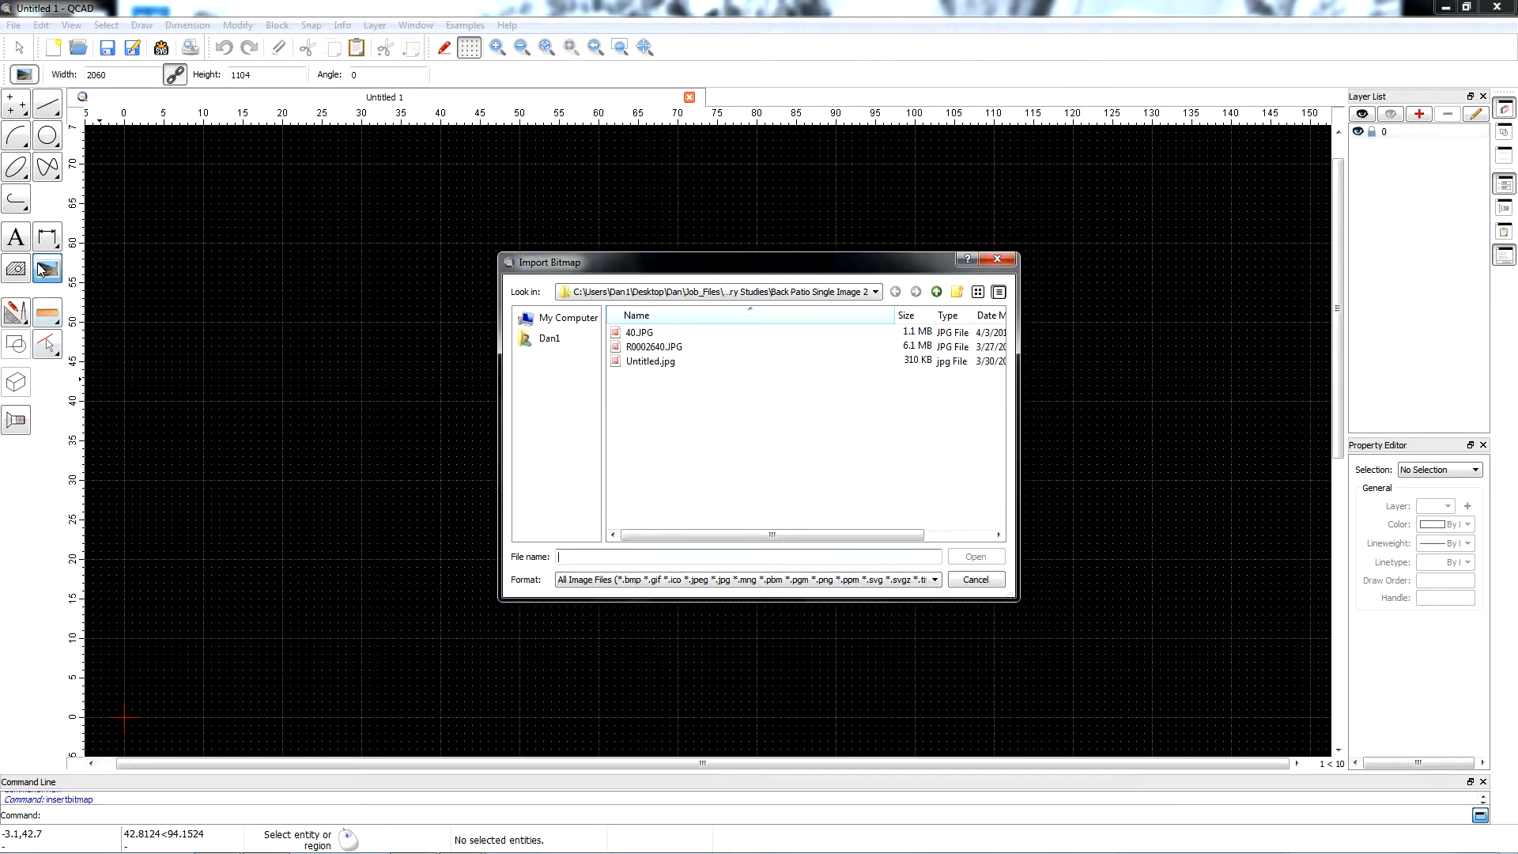
pyautogui.click(938, 293)
pyautogui.click(633, 376)
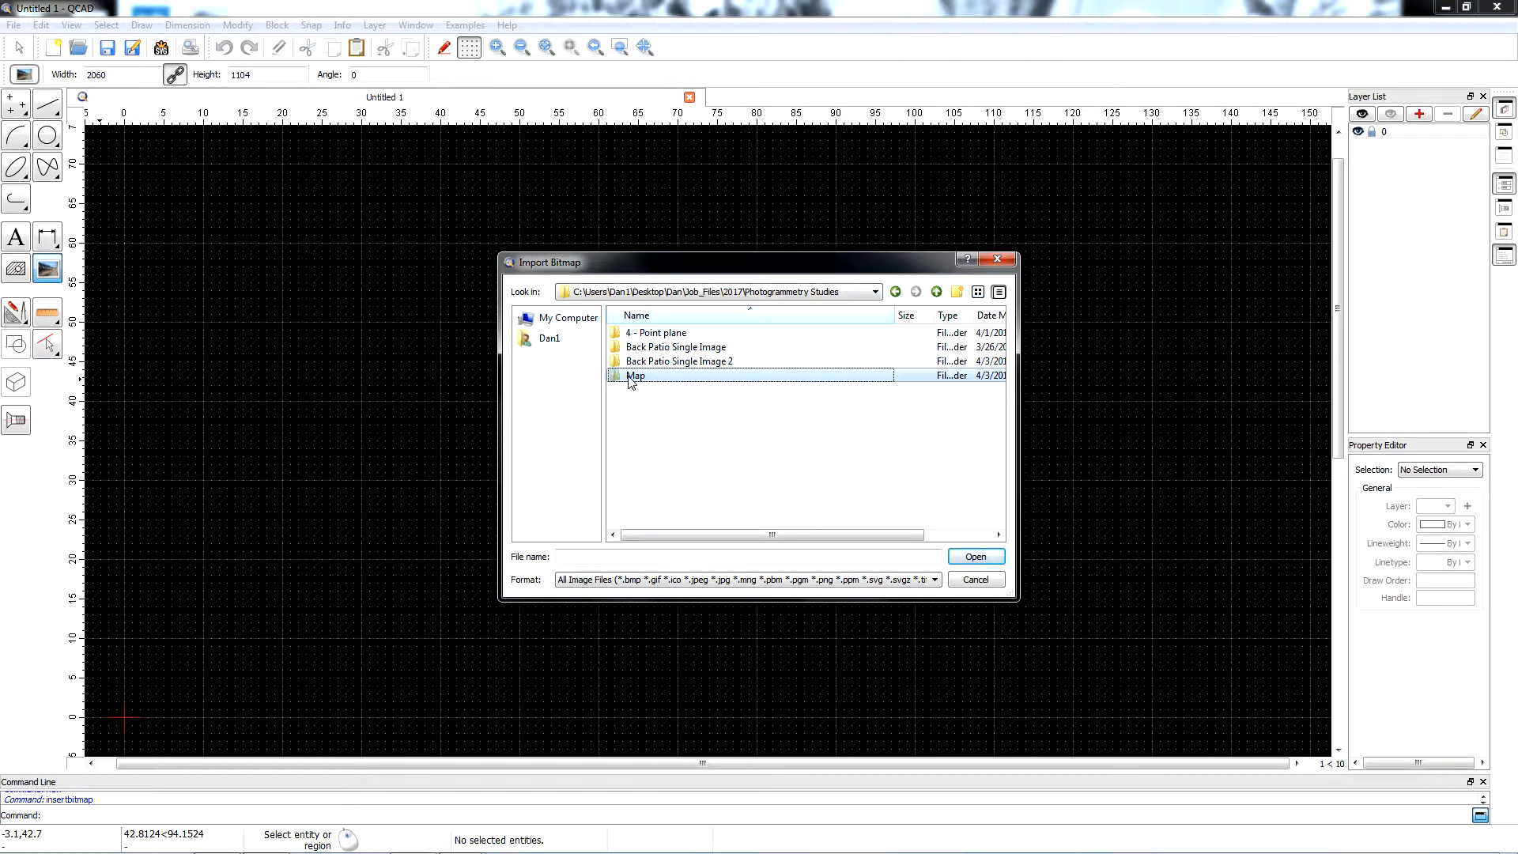
pyautogui.doubleClick(635, 377)
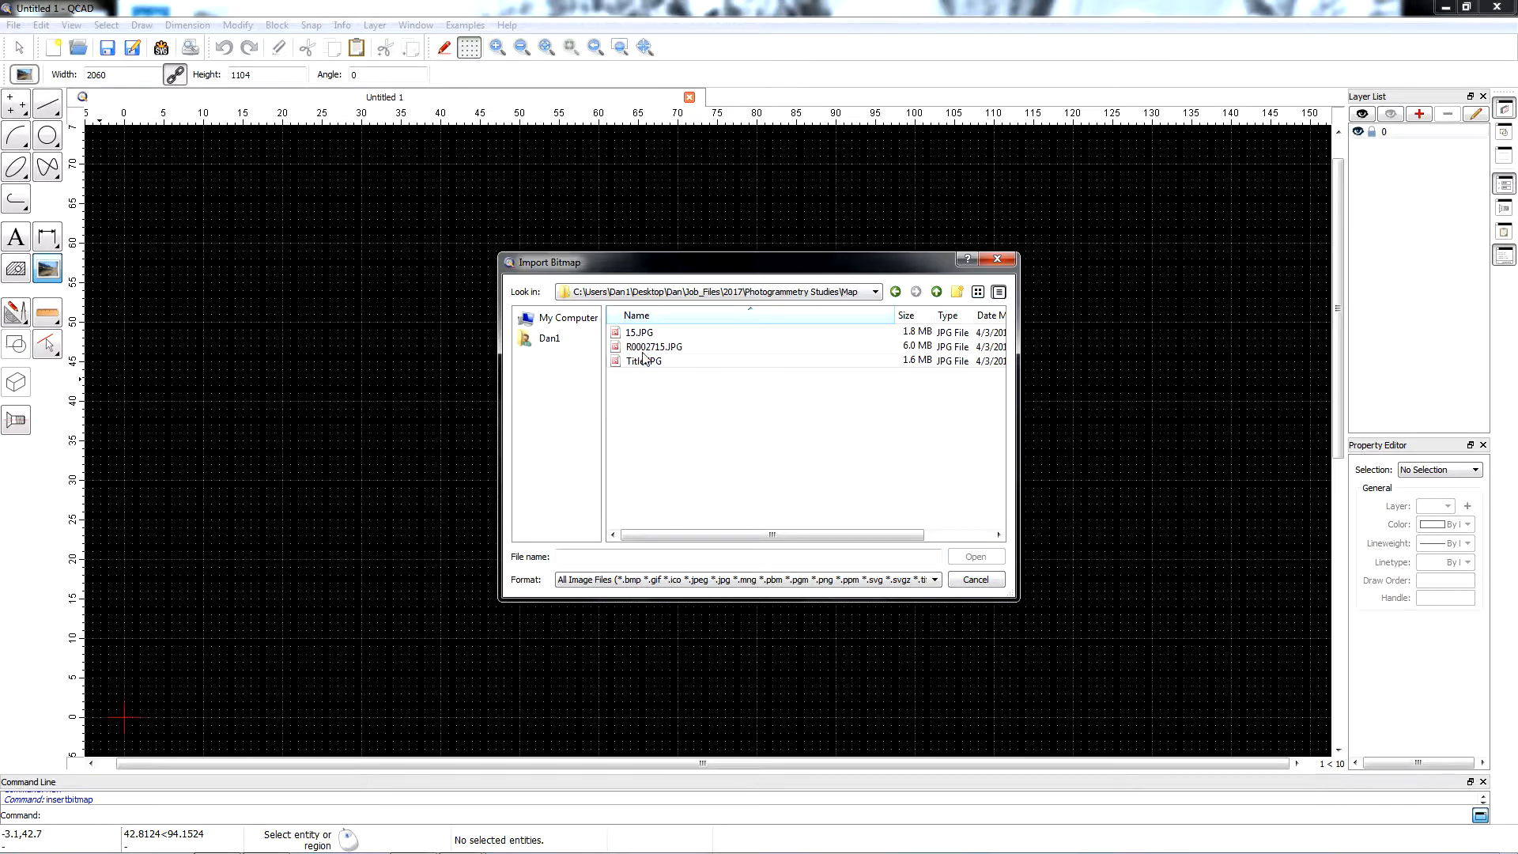
pyautogui.doubleClick(639, 332)
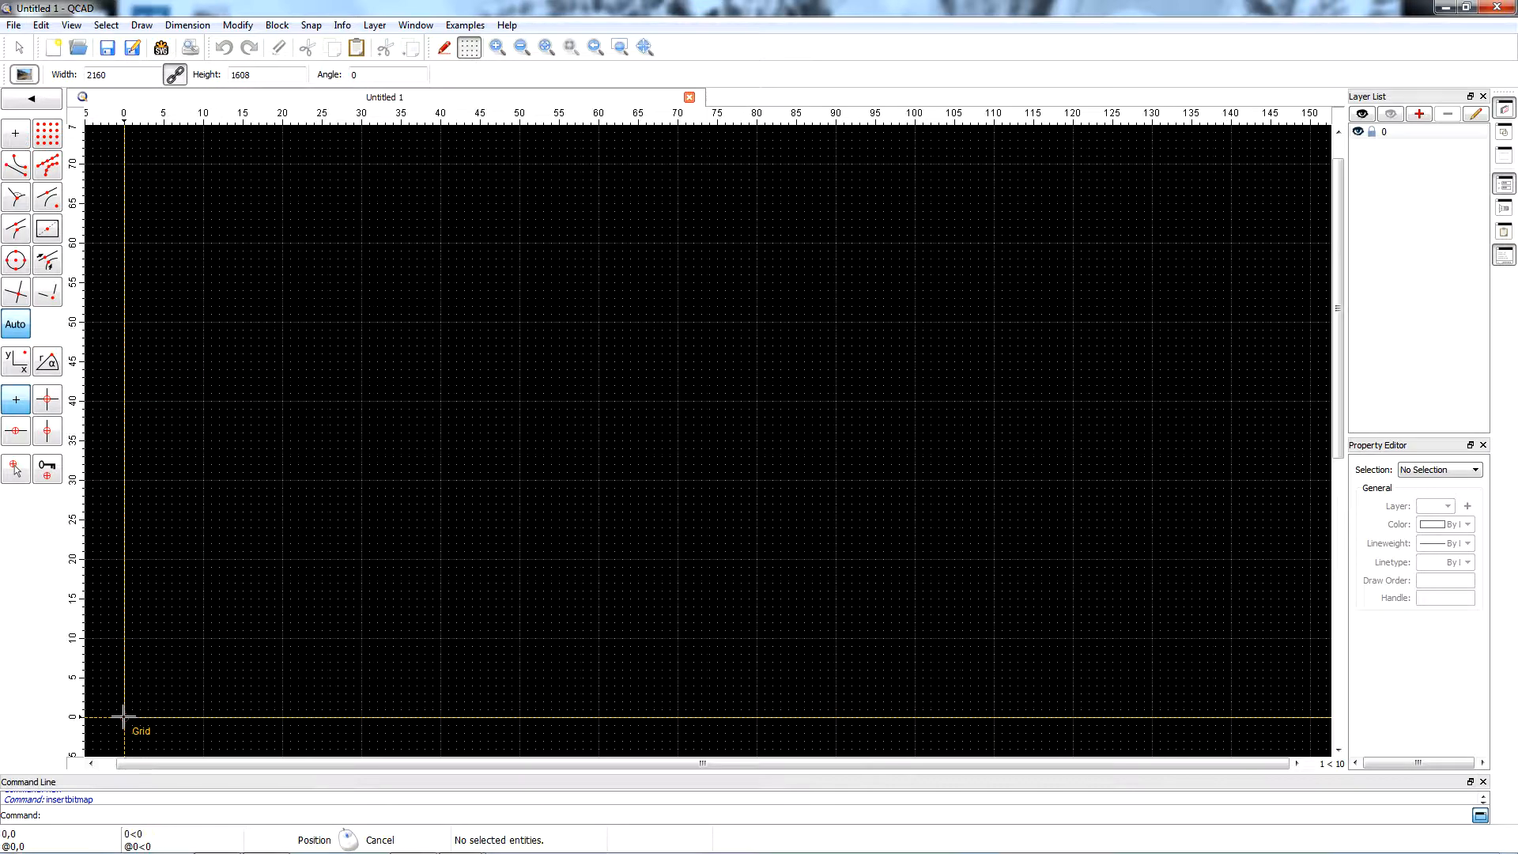
pyautogui.click(124, 718)
pyautogui.scroll(-8, 281, 672)
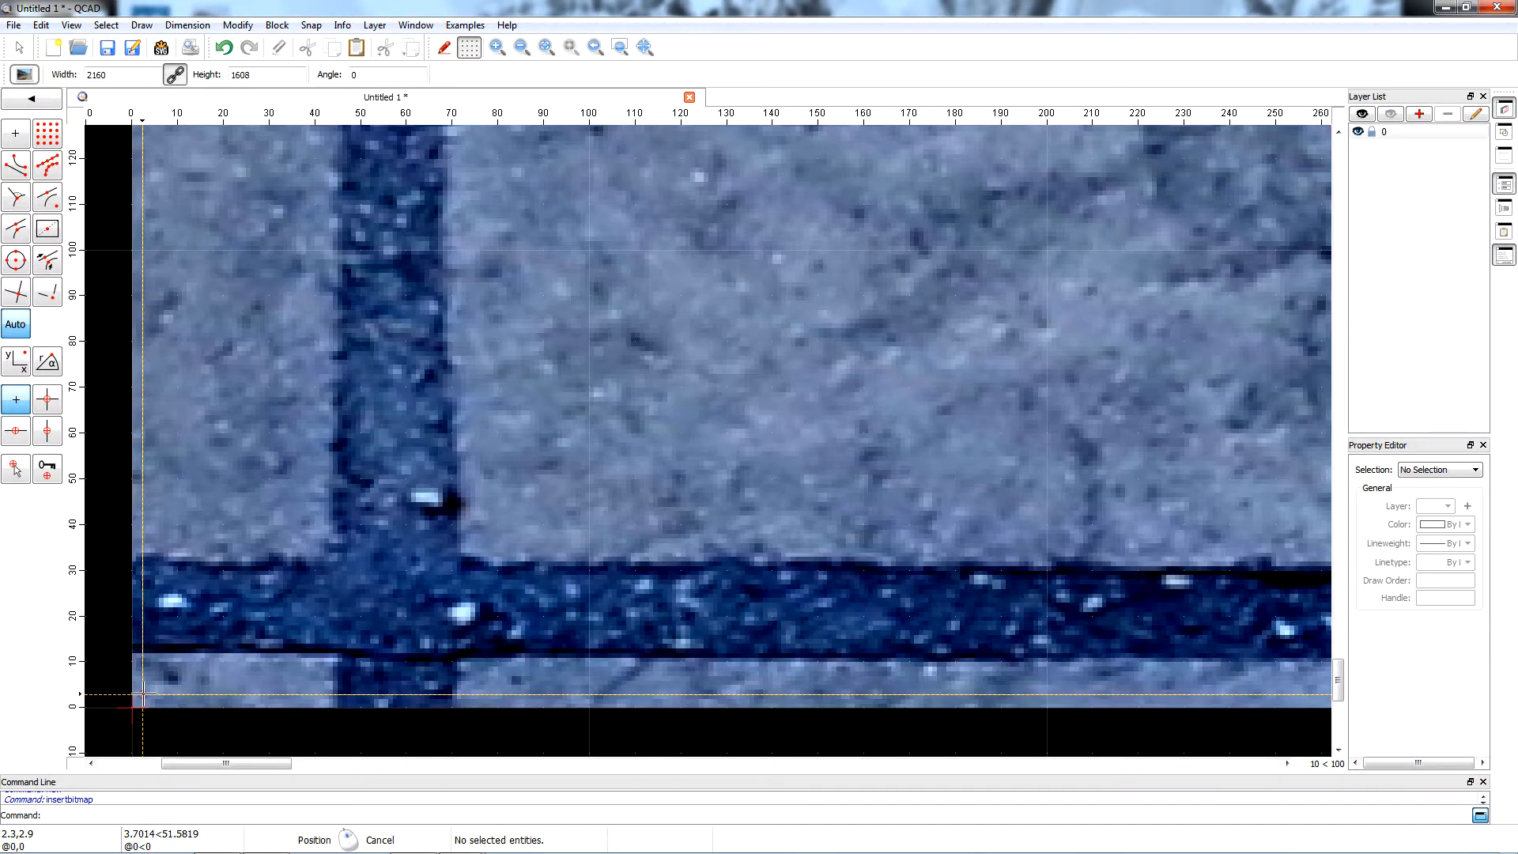
pyautogui.scroll(-10, 281, 673)
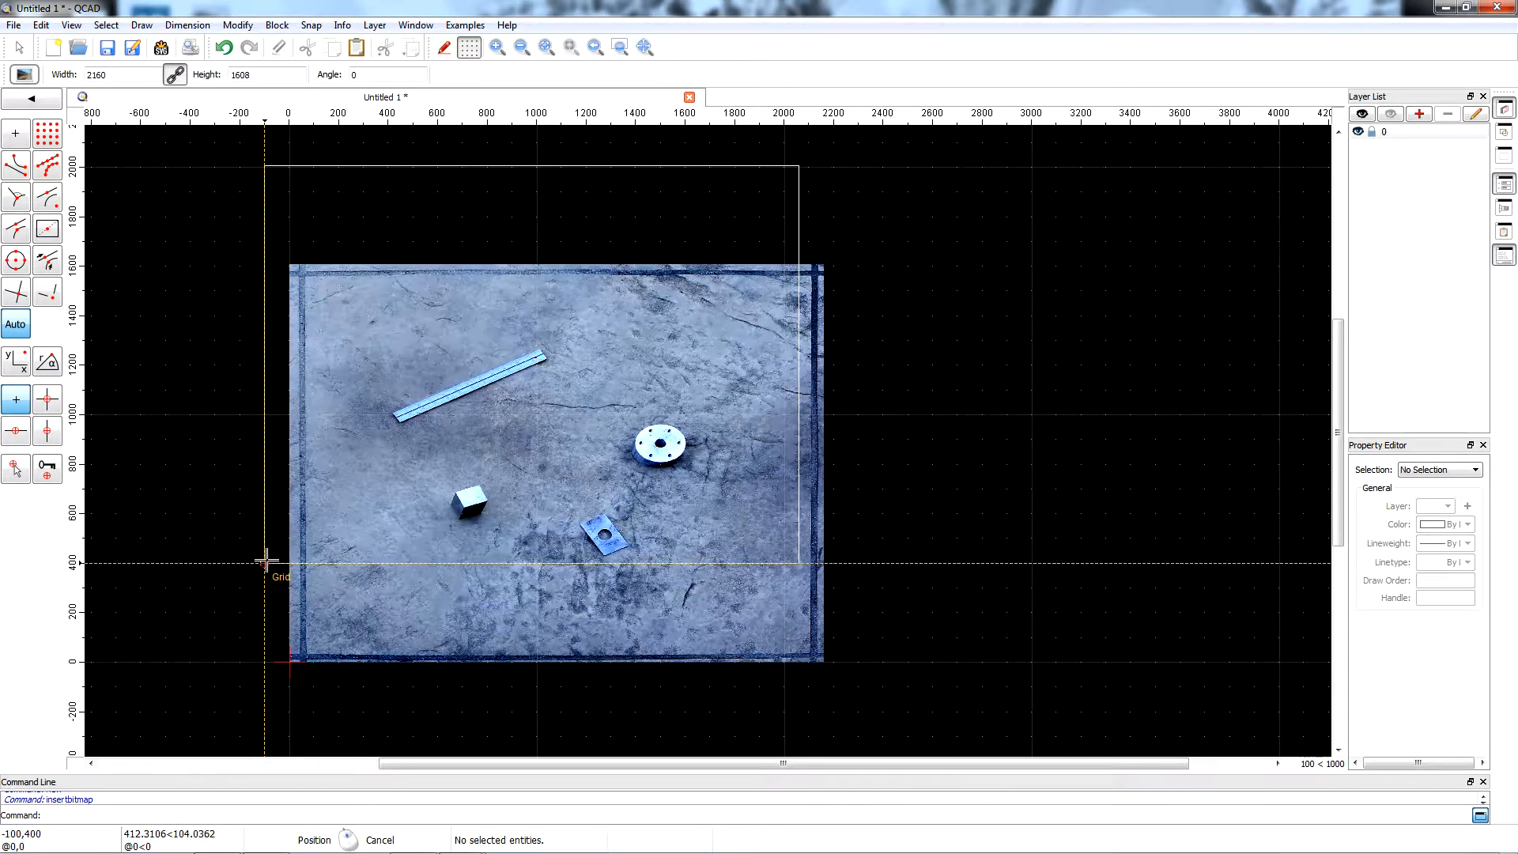
pyautogui.press('Escape')
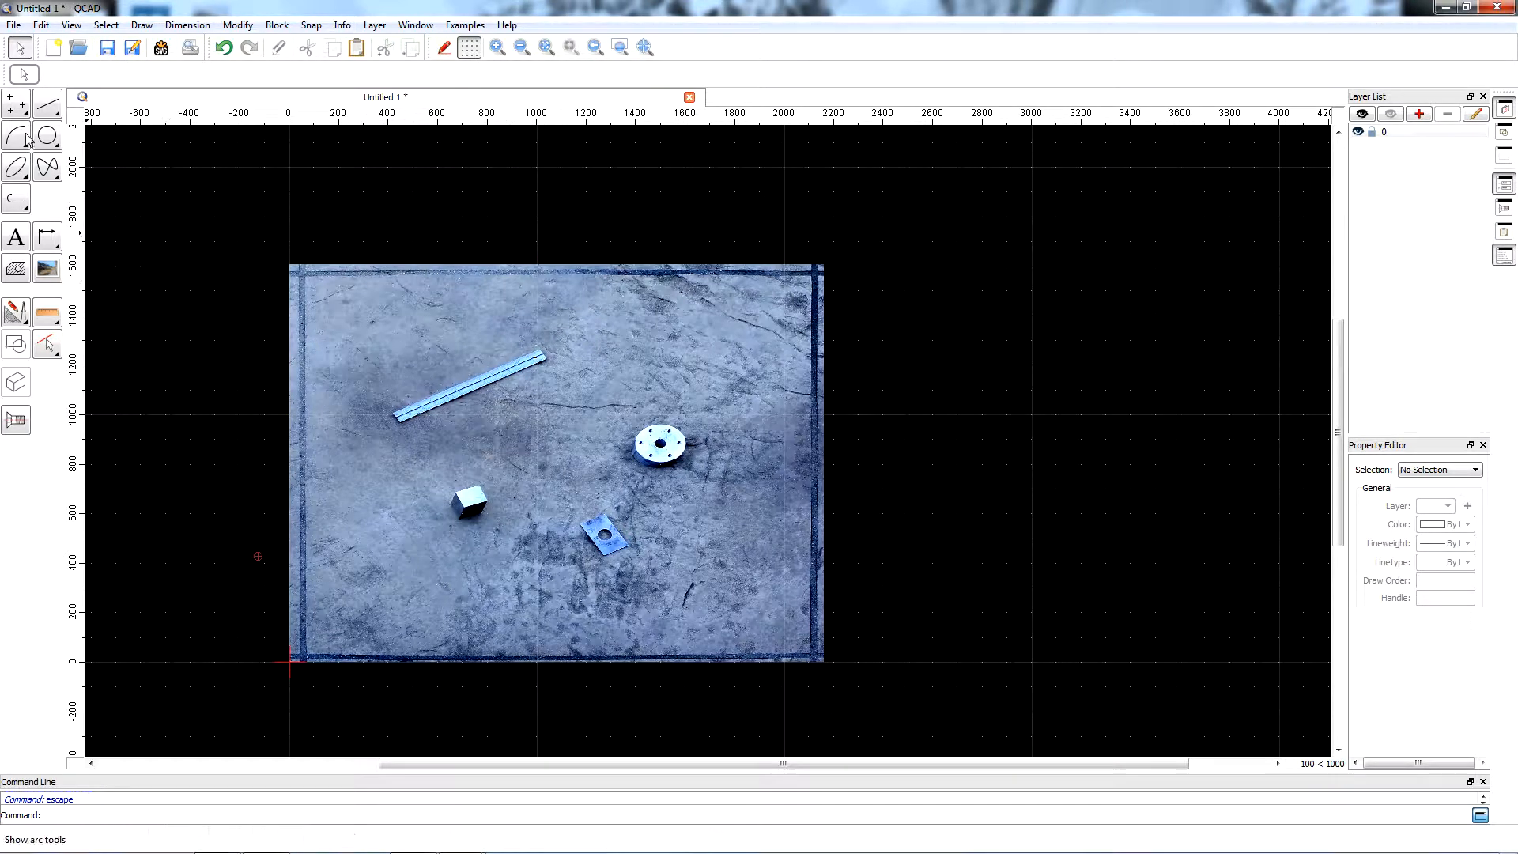
# Draw a two-point line about 2062 units long along the slab's lower joint, from the lower-left to the lower-right joint corner.
pyautogui.click(49, 113)
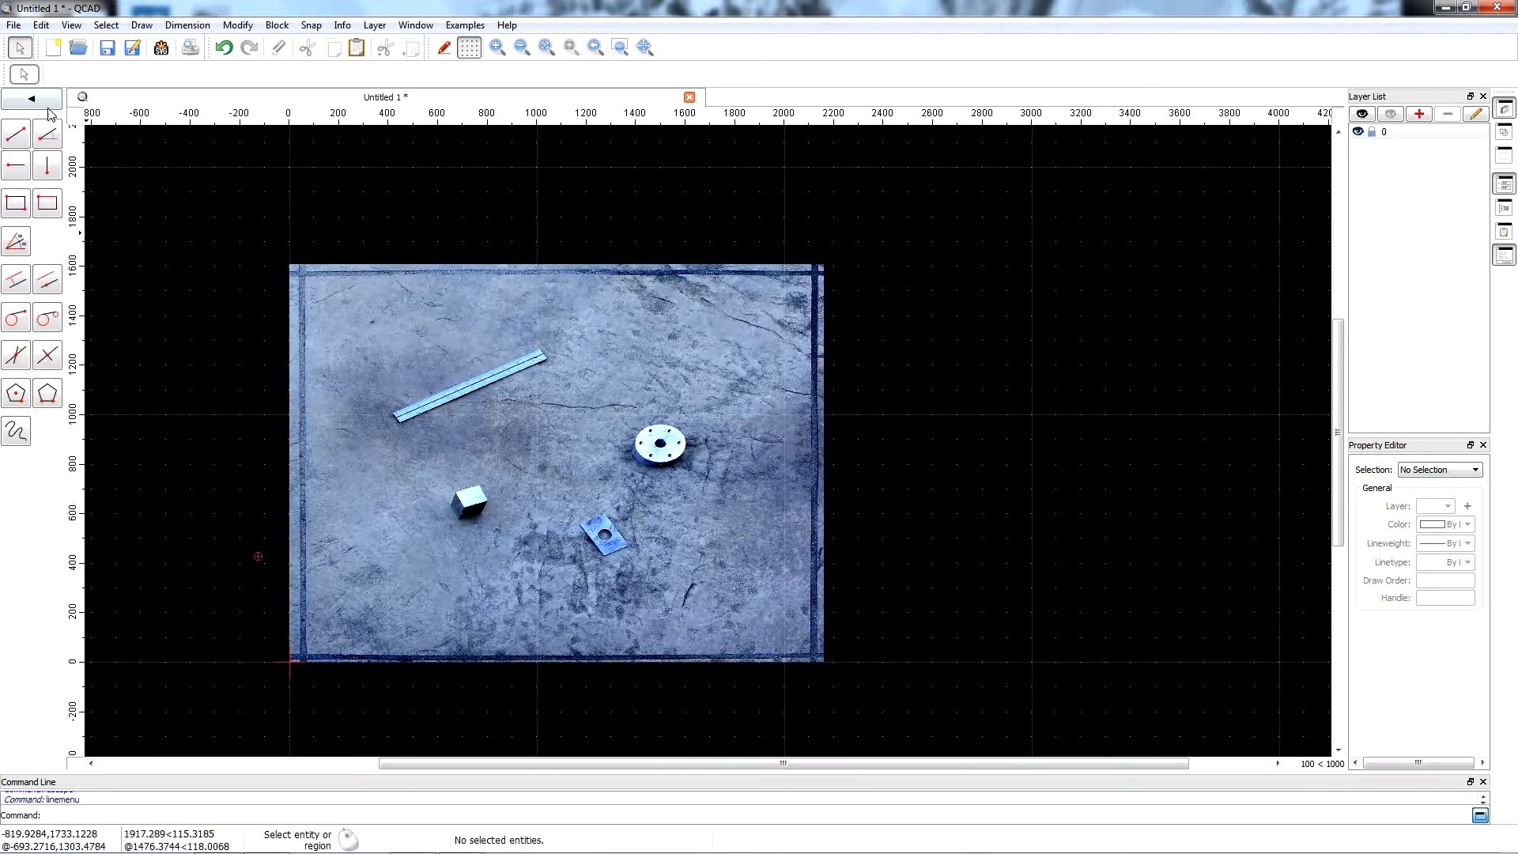
pyautogui.click(18, 138)
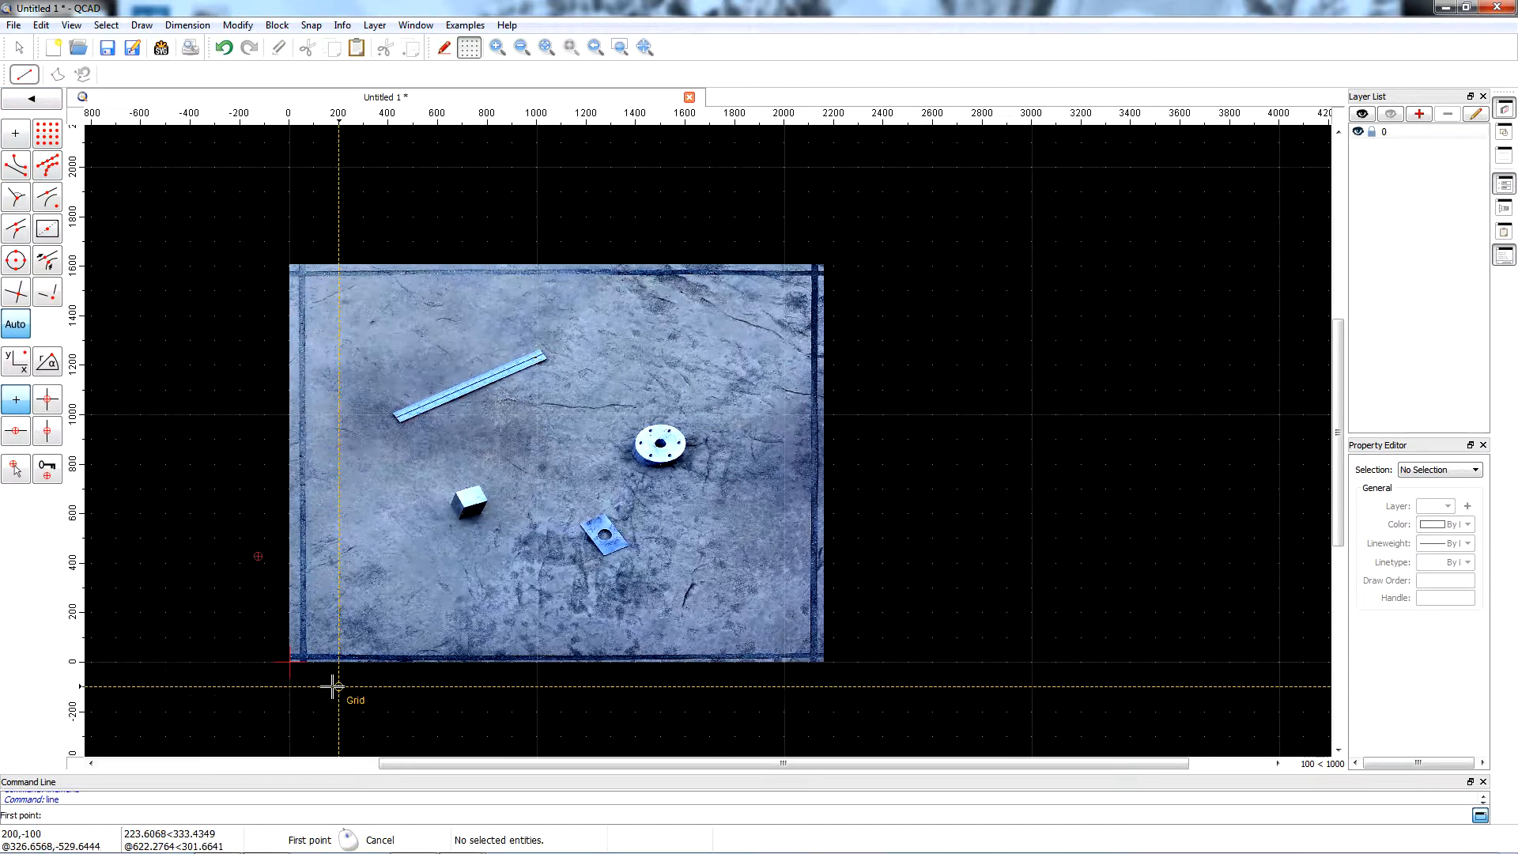
pyautogui.scroll(1, 330, 688)
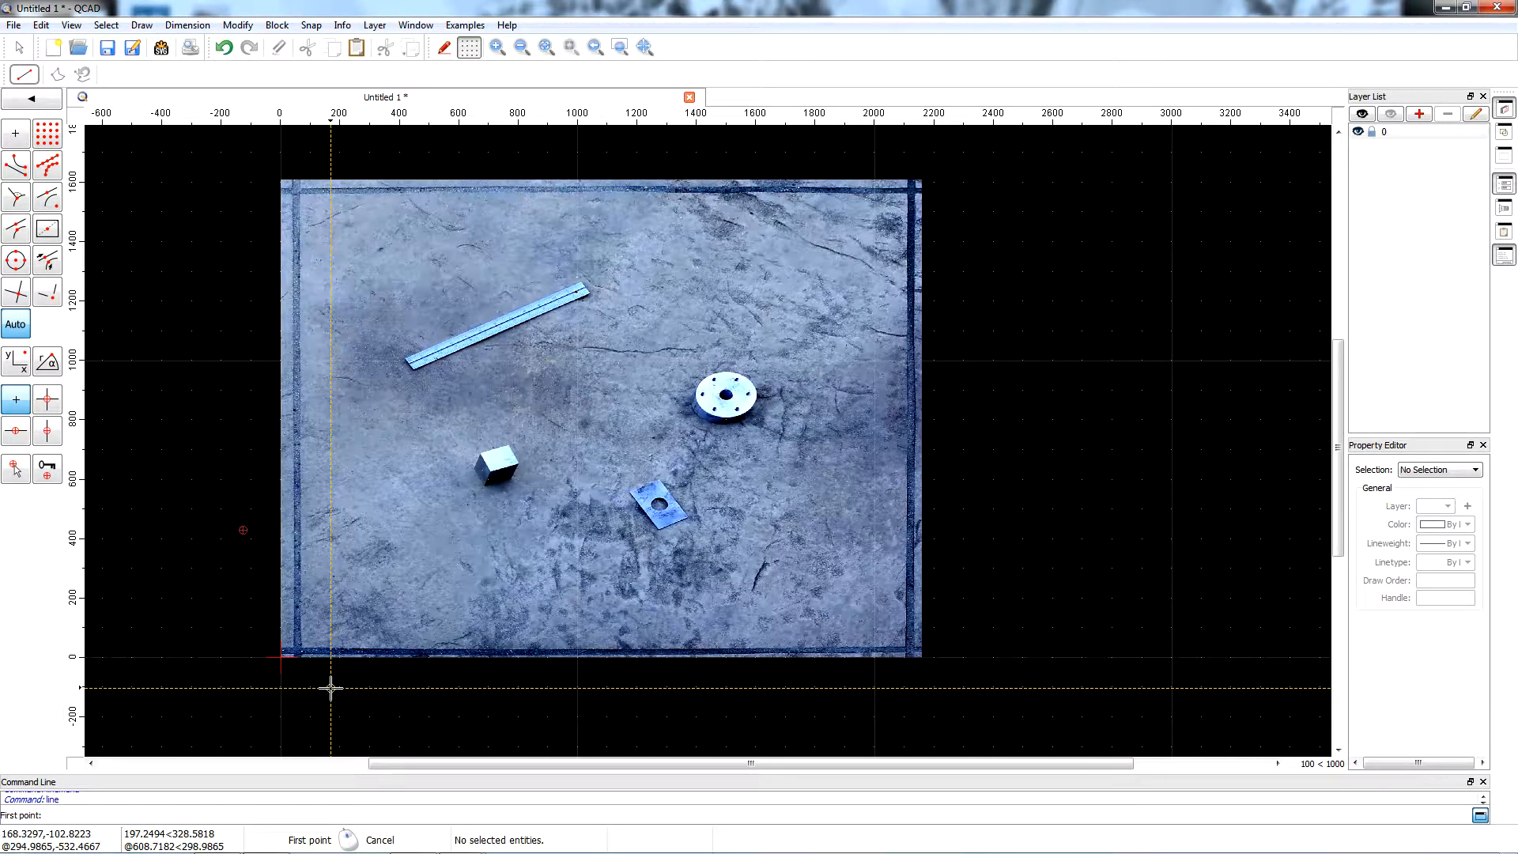
pyautogui.scroll(1, 301, 665)
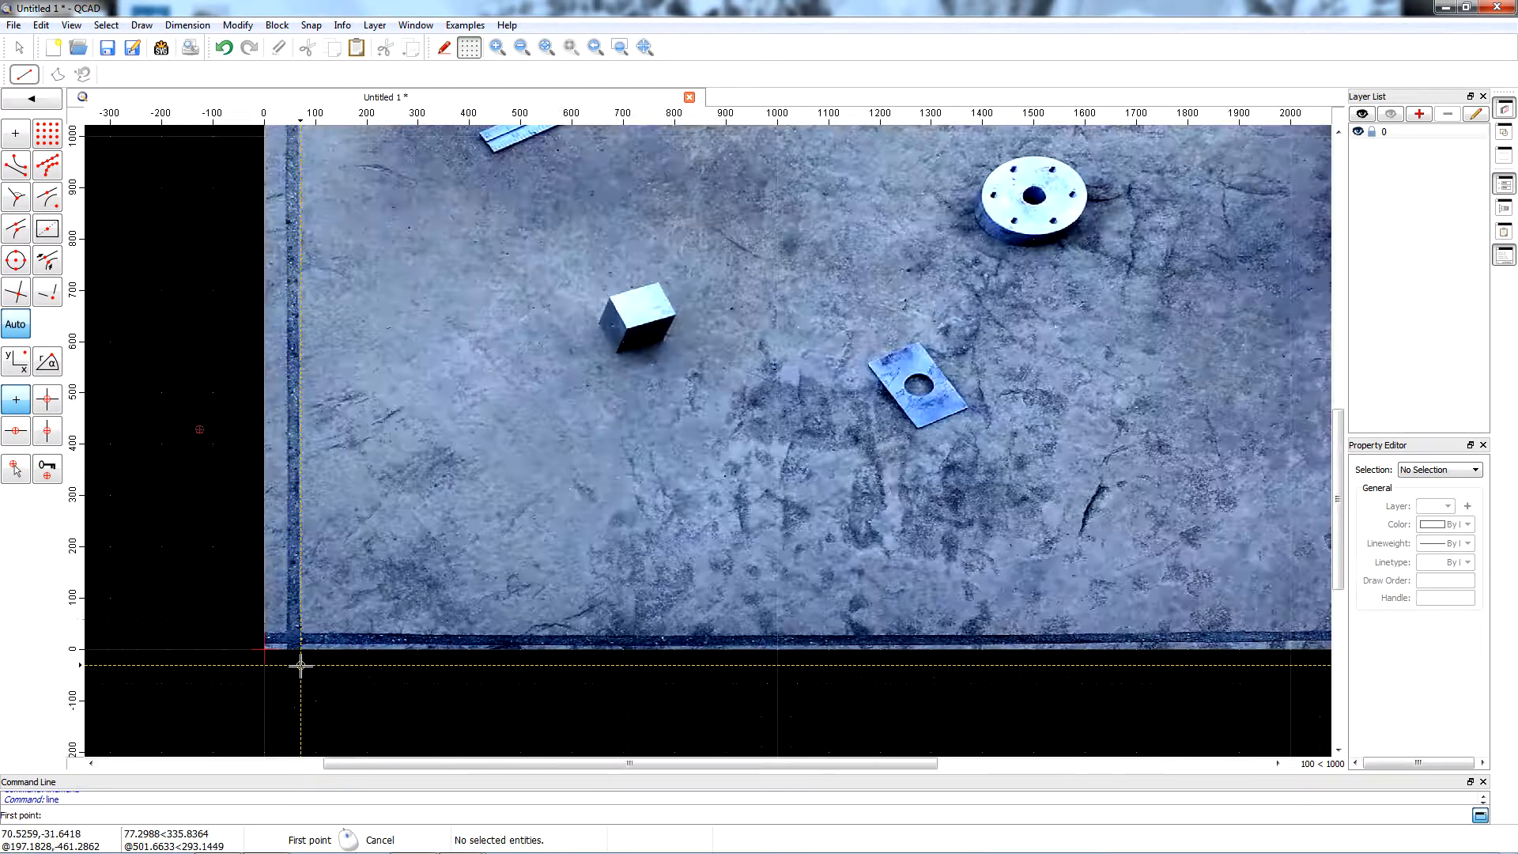
pyautogui.scroll(2, 301, 666)
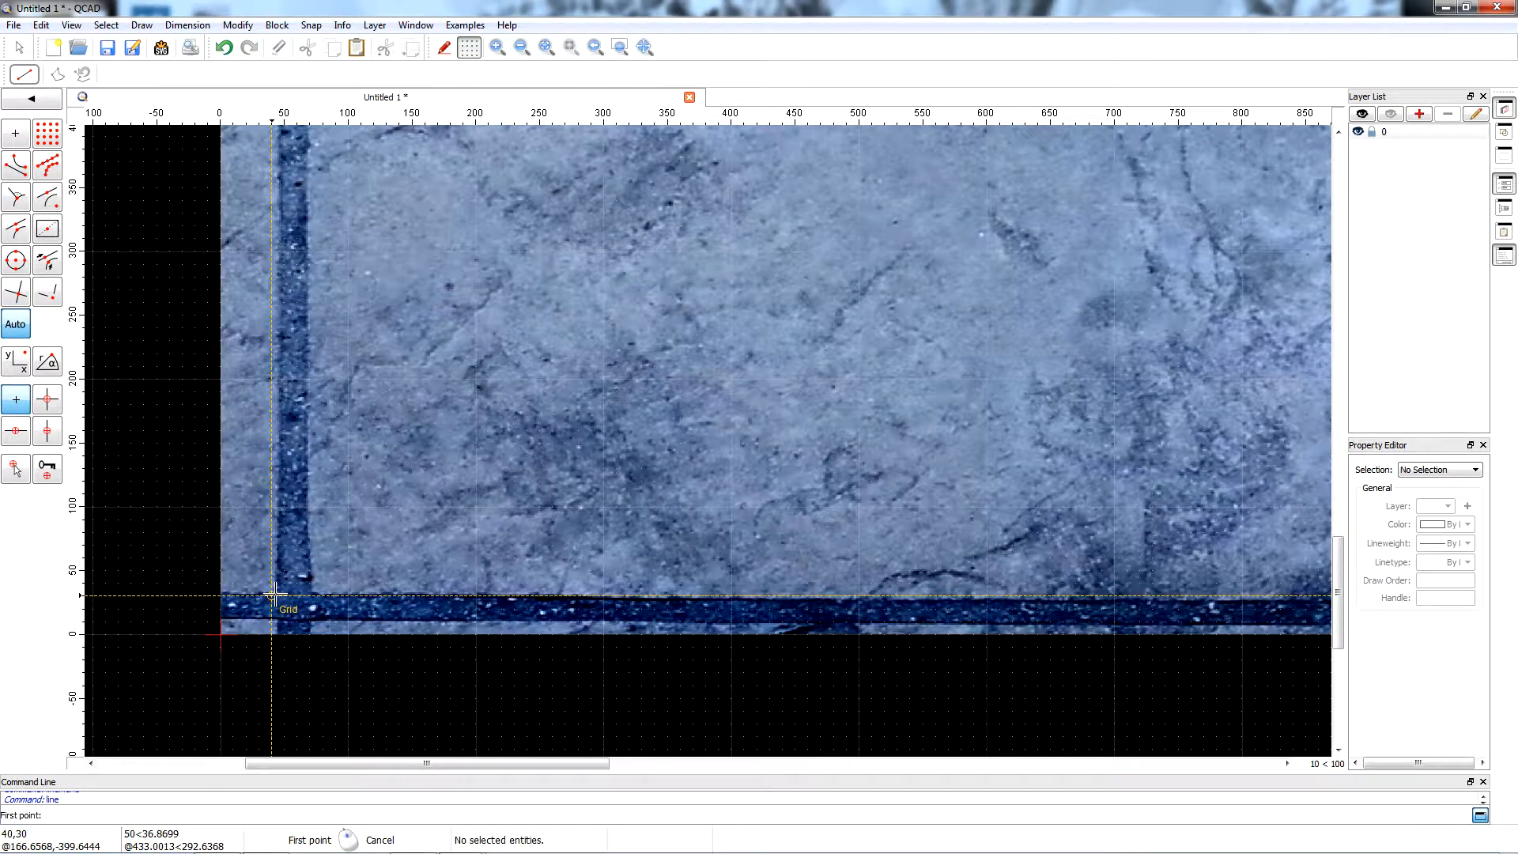
pyautogui.scroll(3, 273, 593)
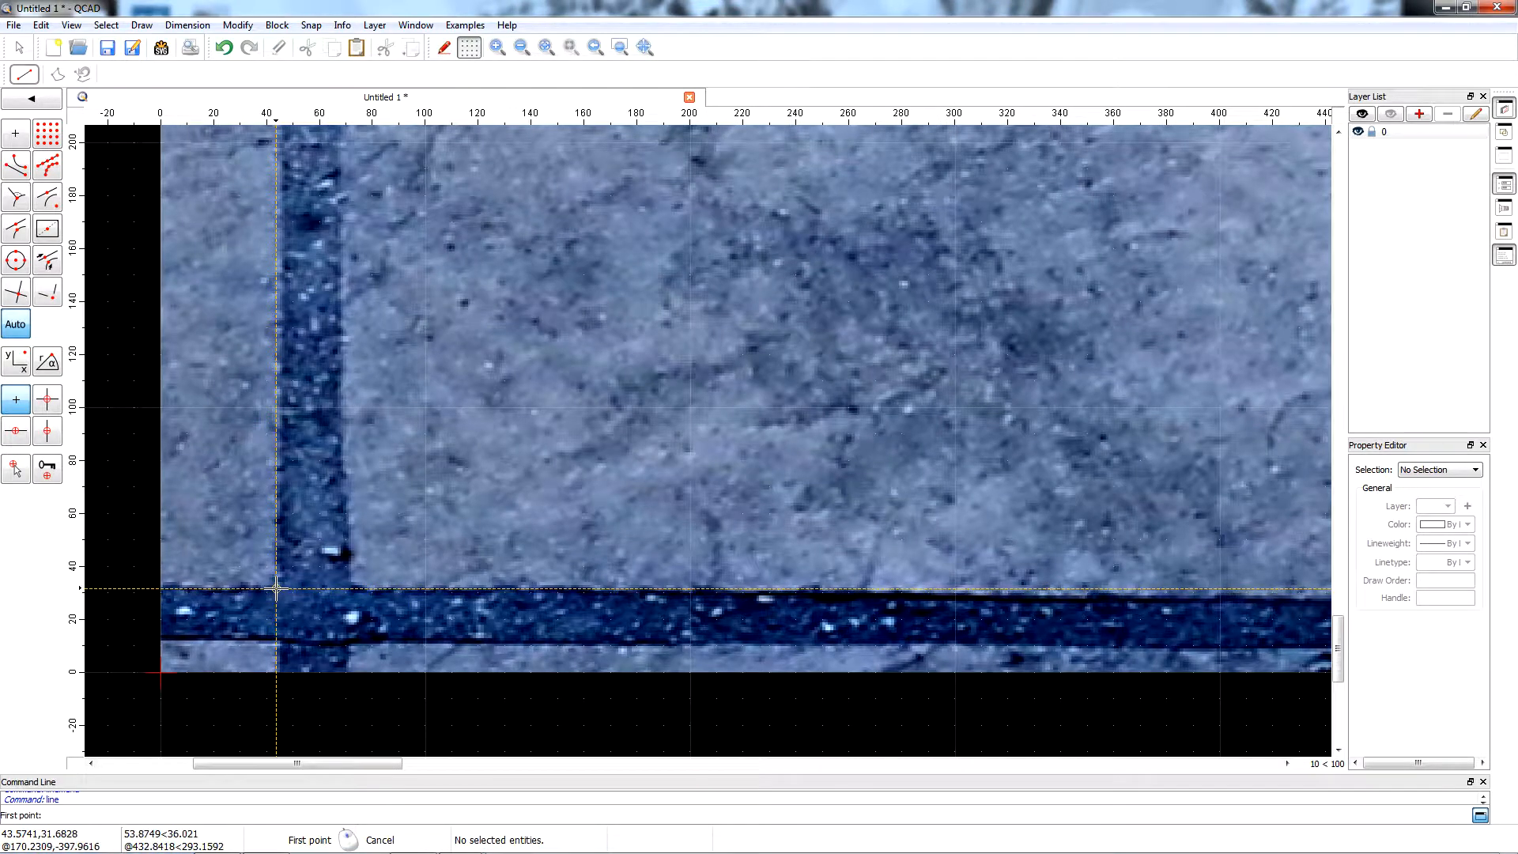
pyautogui.click(276, 588)
pyautogui.scroll(-6, 276, 589)
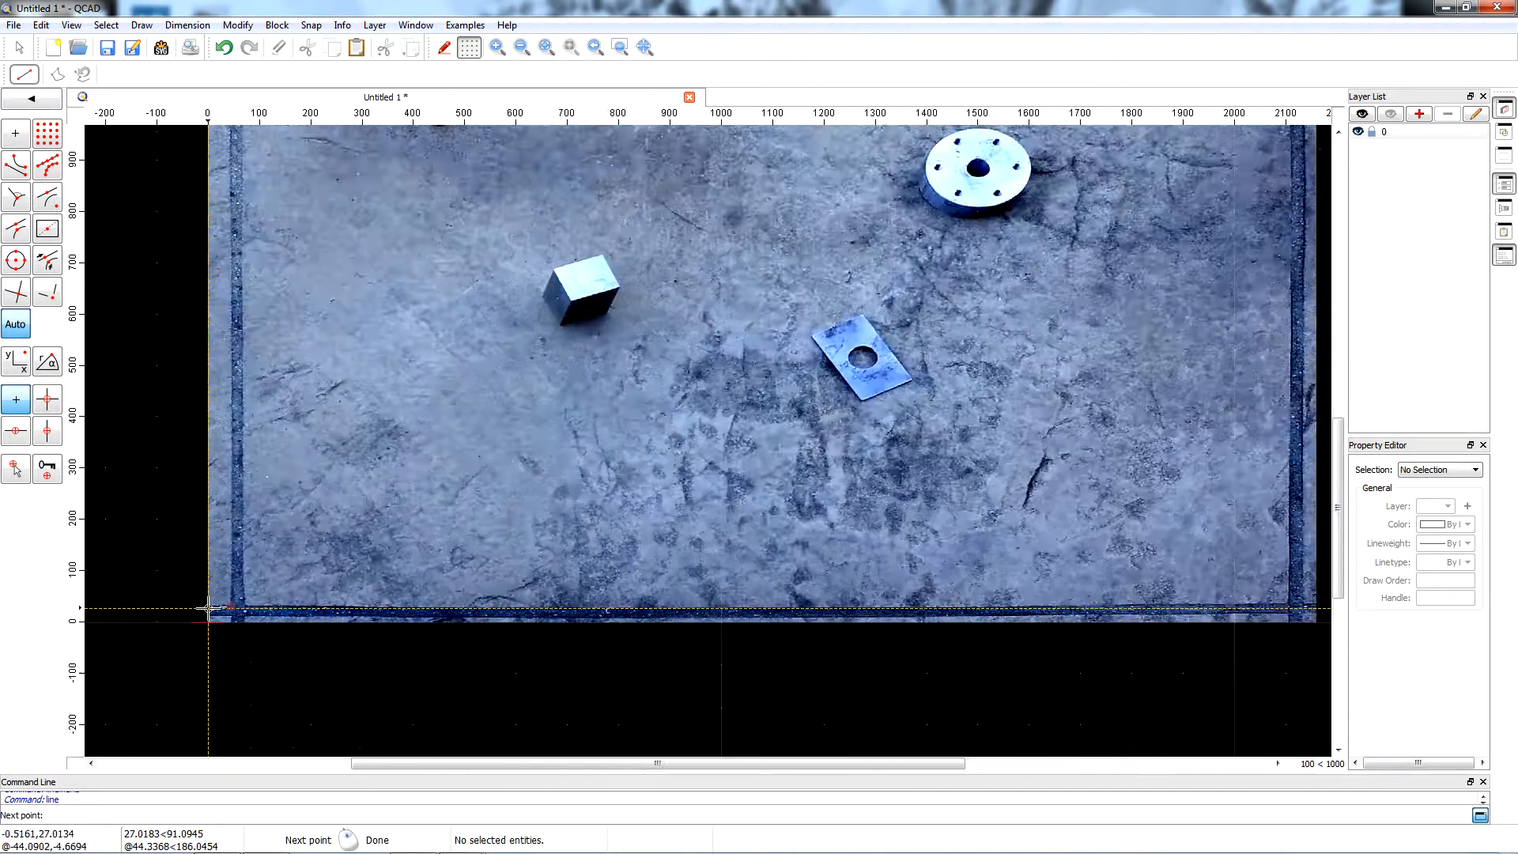
pyautogui.scroll(-2, 208, 609)
pyautogui.scroll(4, 847, 613)
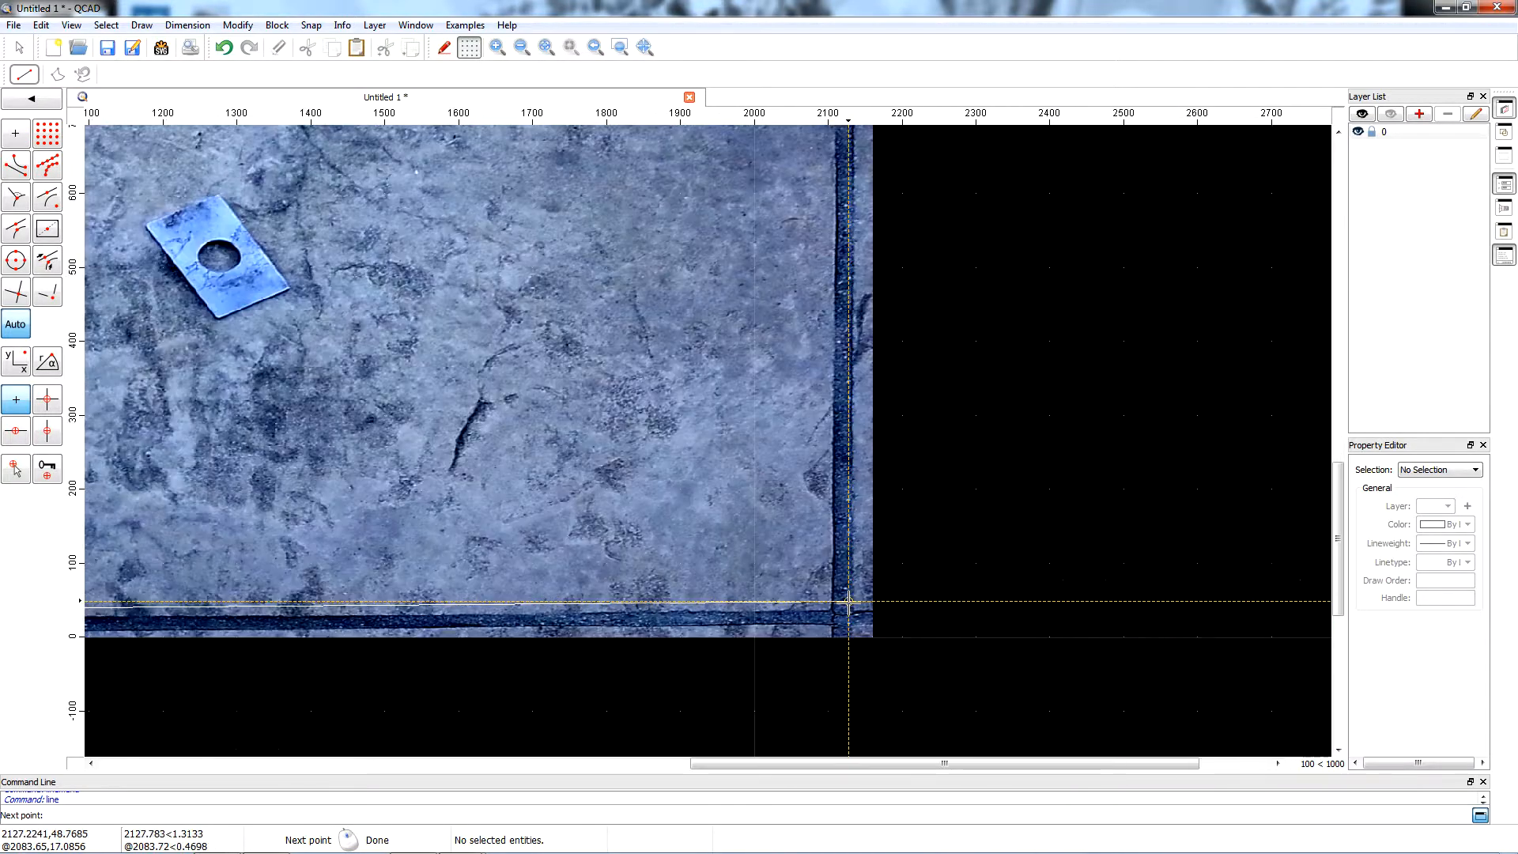
pyautogui.scroll(5, 848, 603)
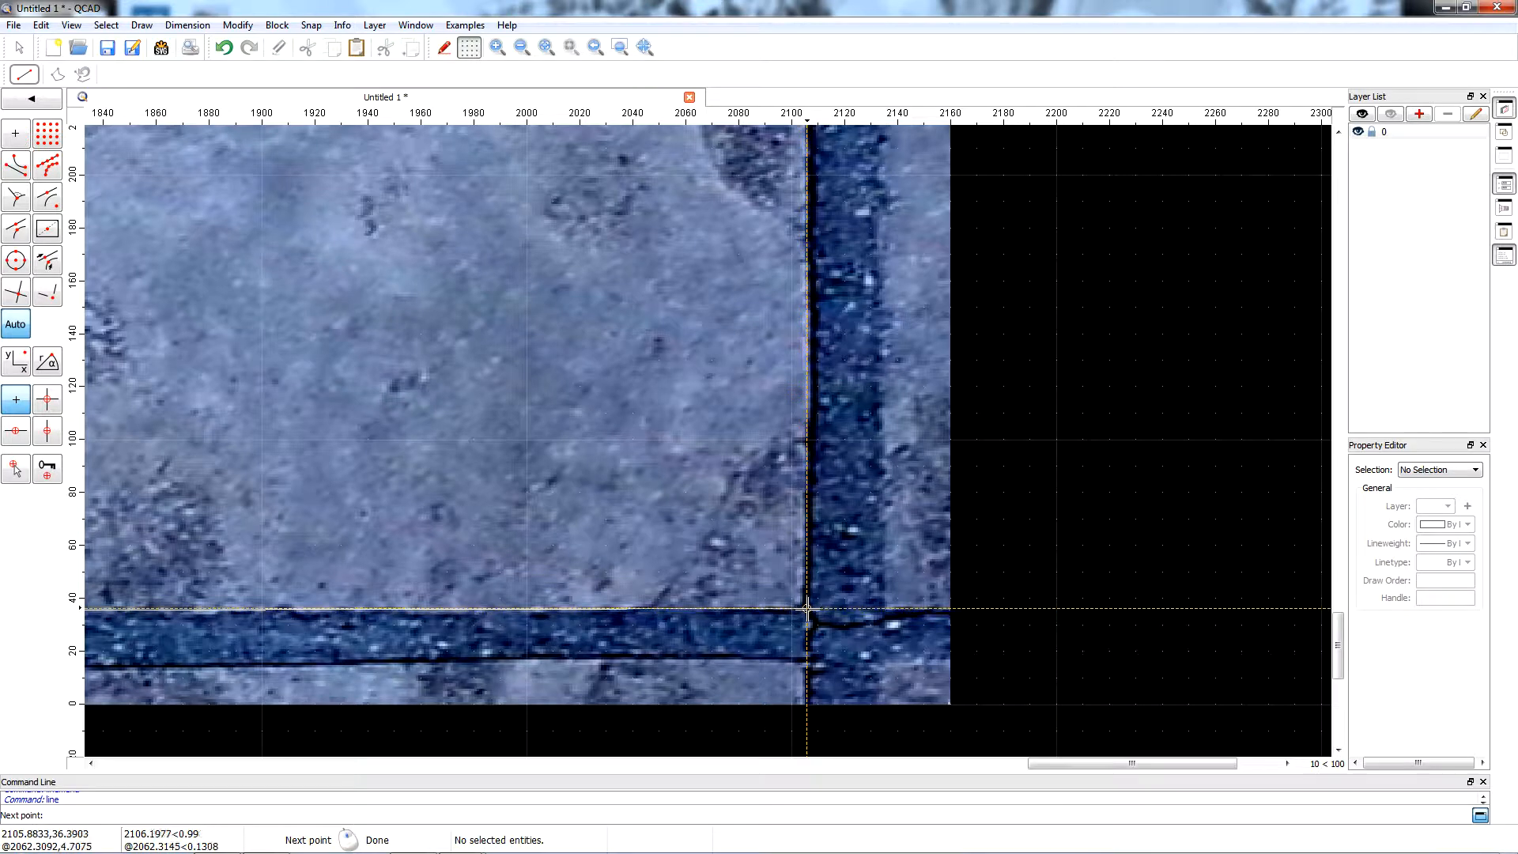
pyautogui.click(807, 608)
# Continue the line about 1546 units up the slab's right joint to the outer edge of the upper-right joint corner.
pyautogui.scroll(-10, 807, 609)
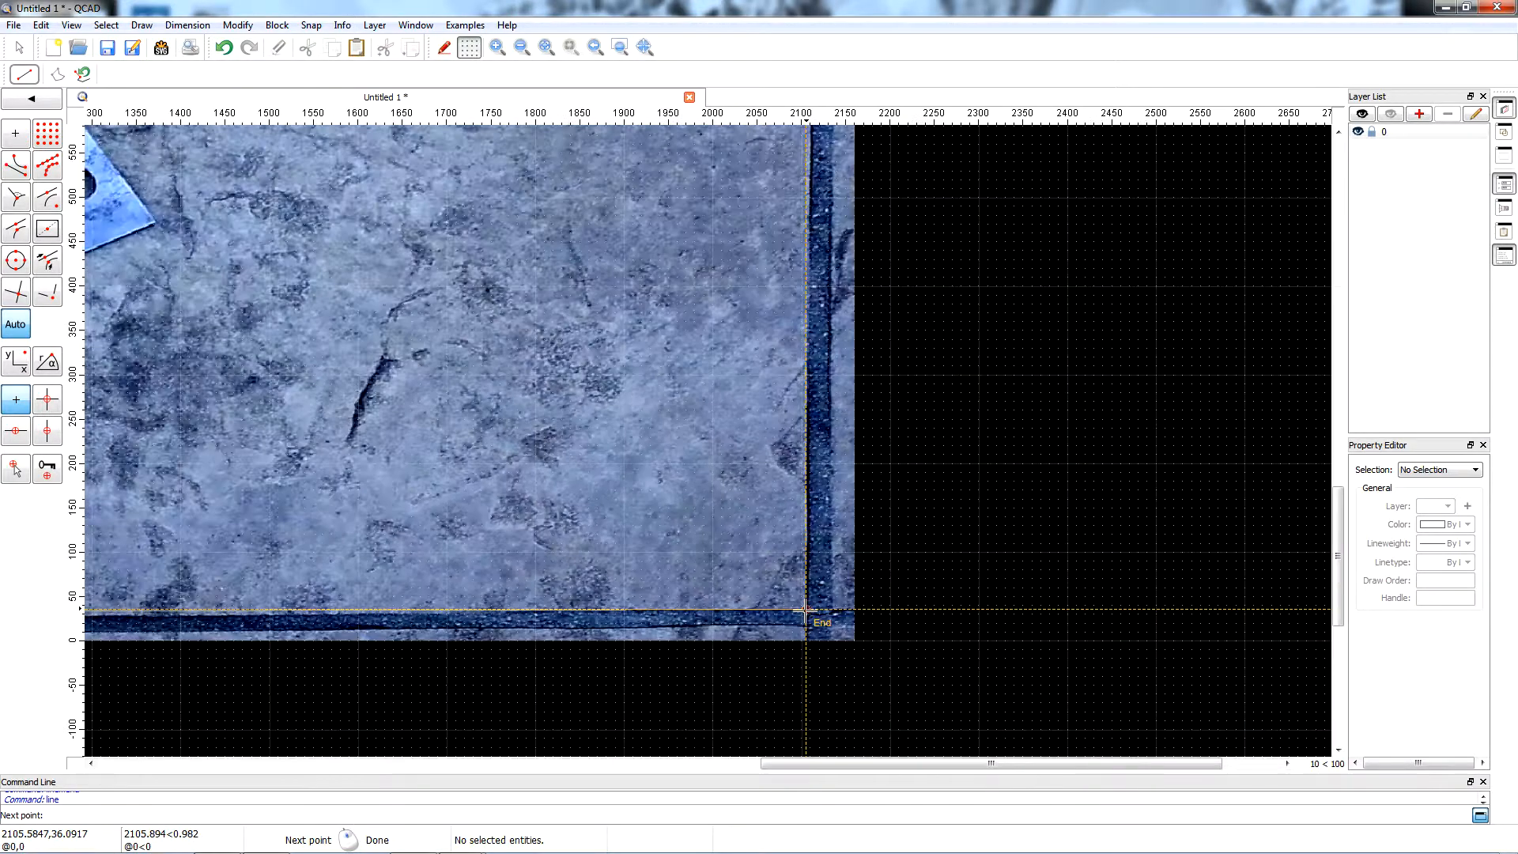
pyautogui.scroll(10, 805, 231)
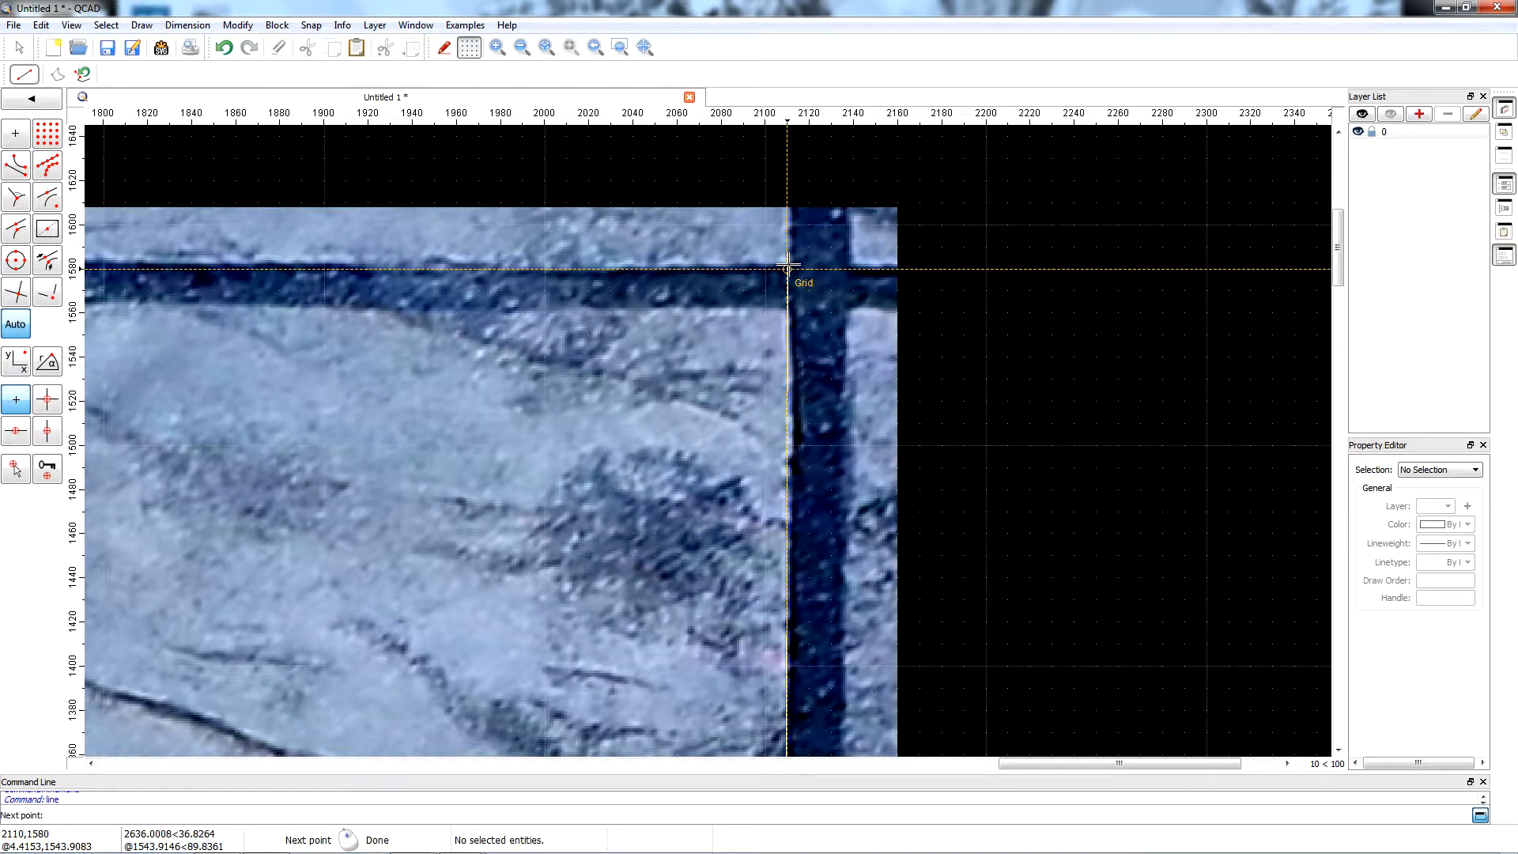
pyautogui.scroll(3, 787, 269)
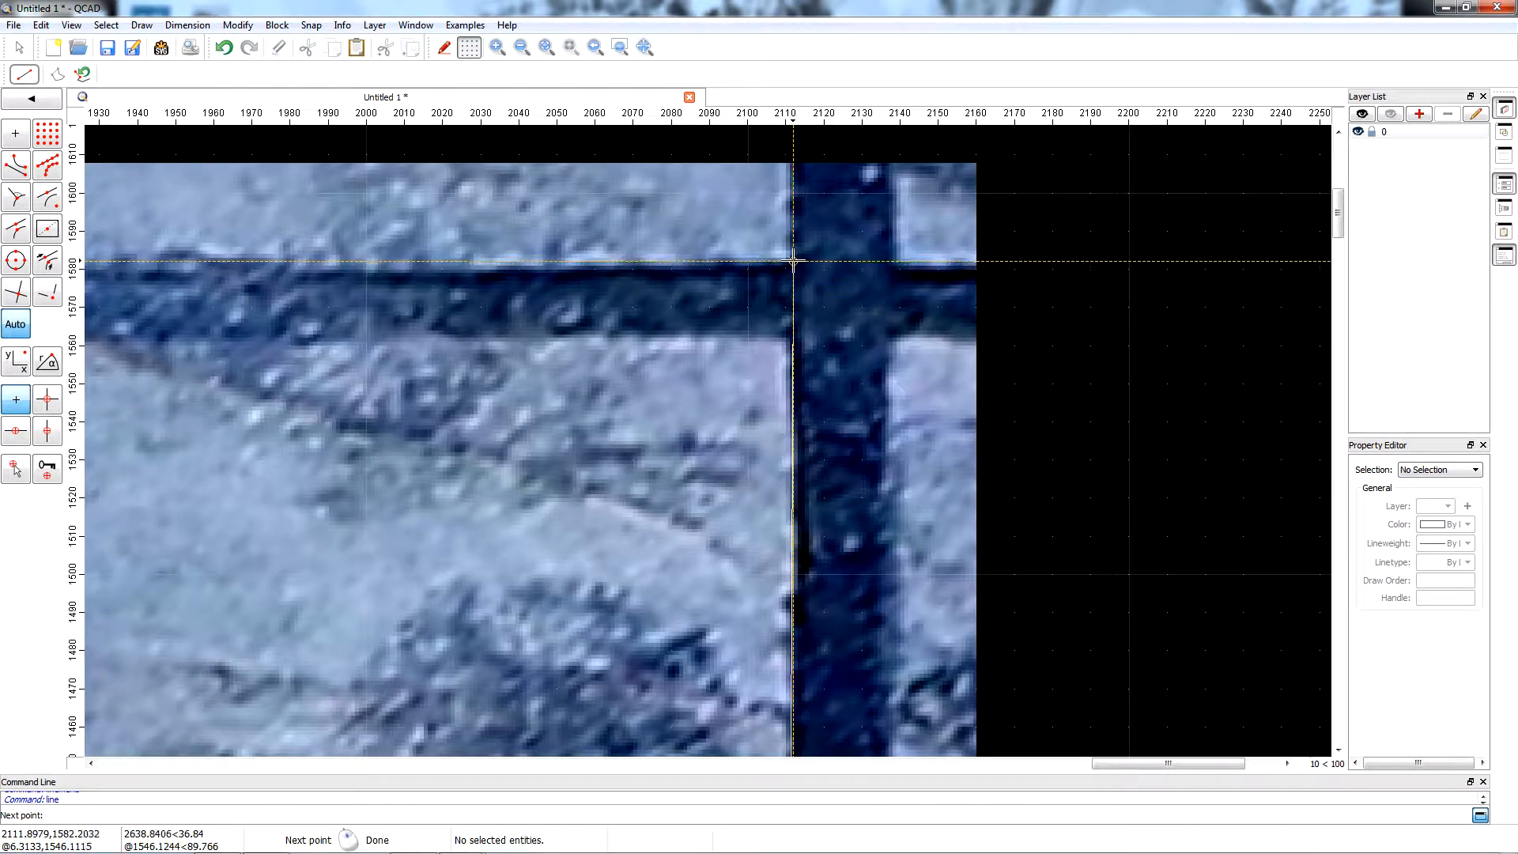
# Continue the line about 2071 units along the slab's upper joint to the upper-left joint corner.
pyautogui.scroll(-10, 793, 263)
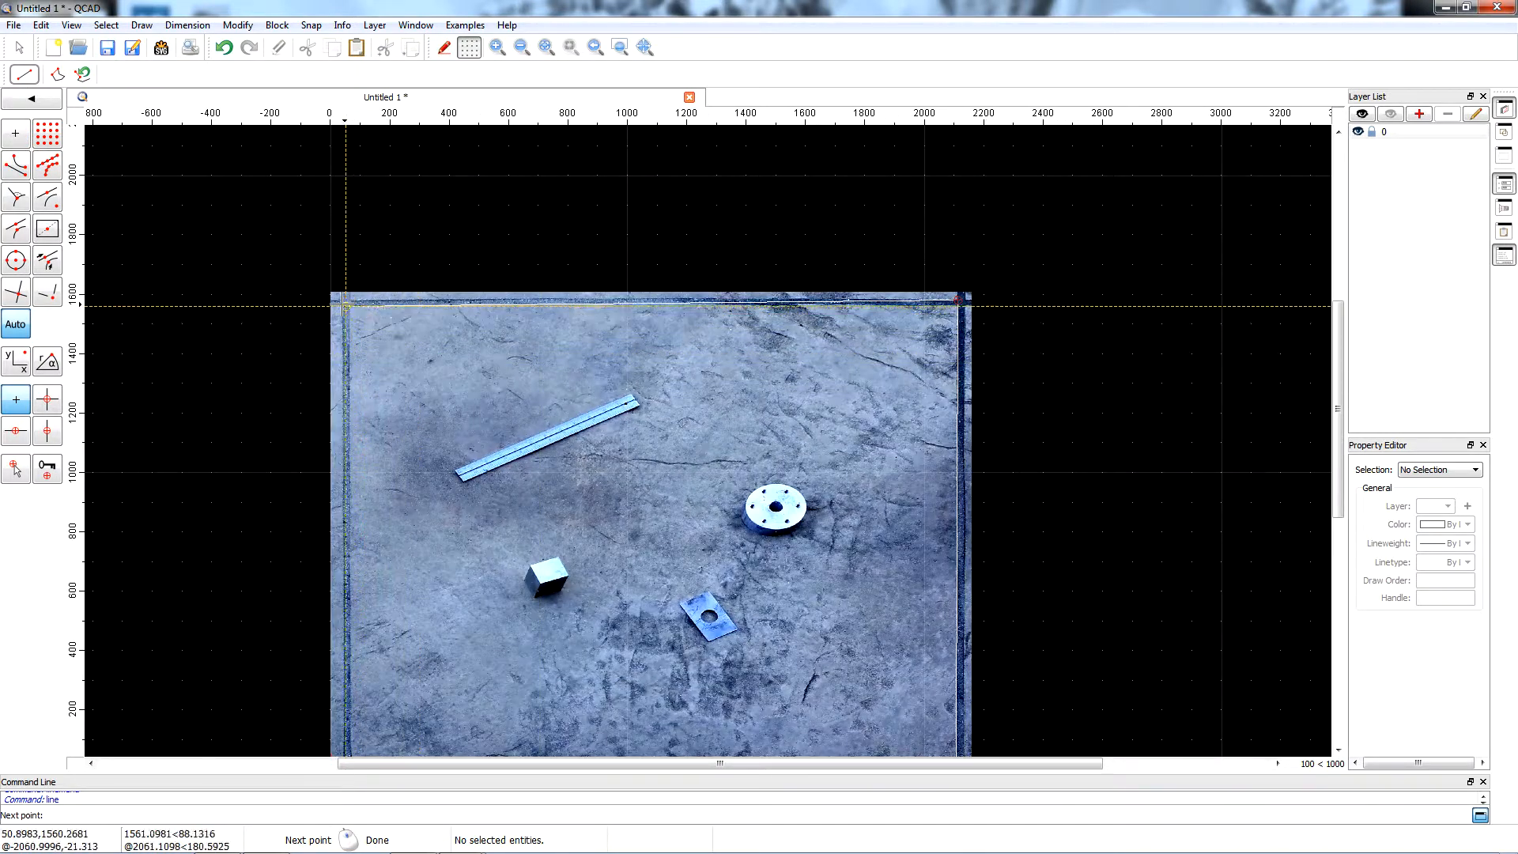
pyautogui.scroll(10, 417, 296)
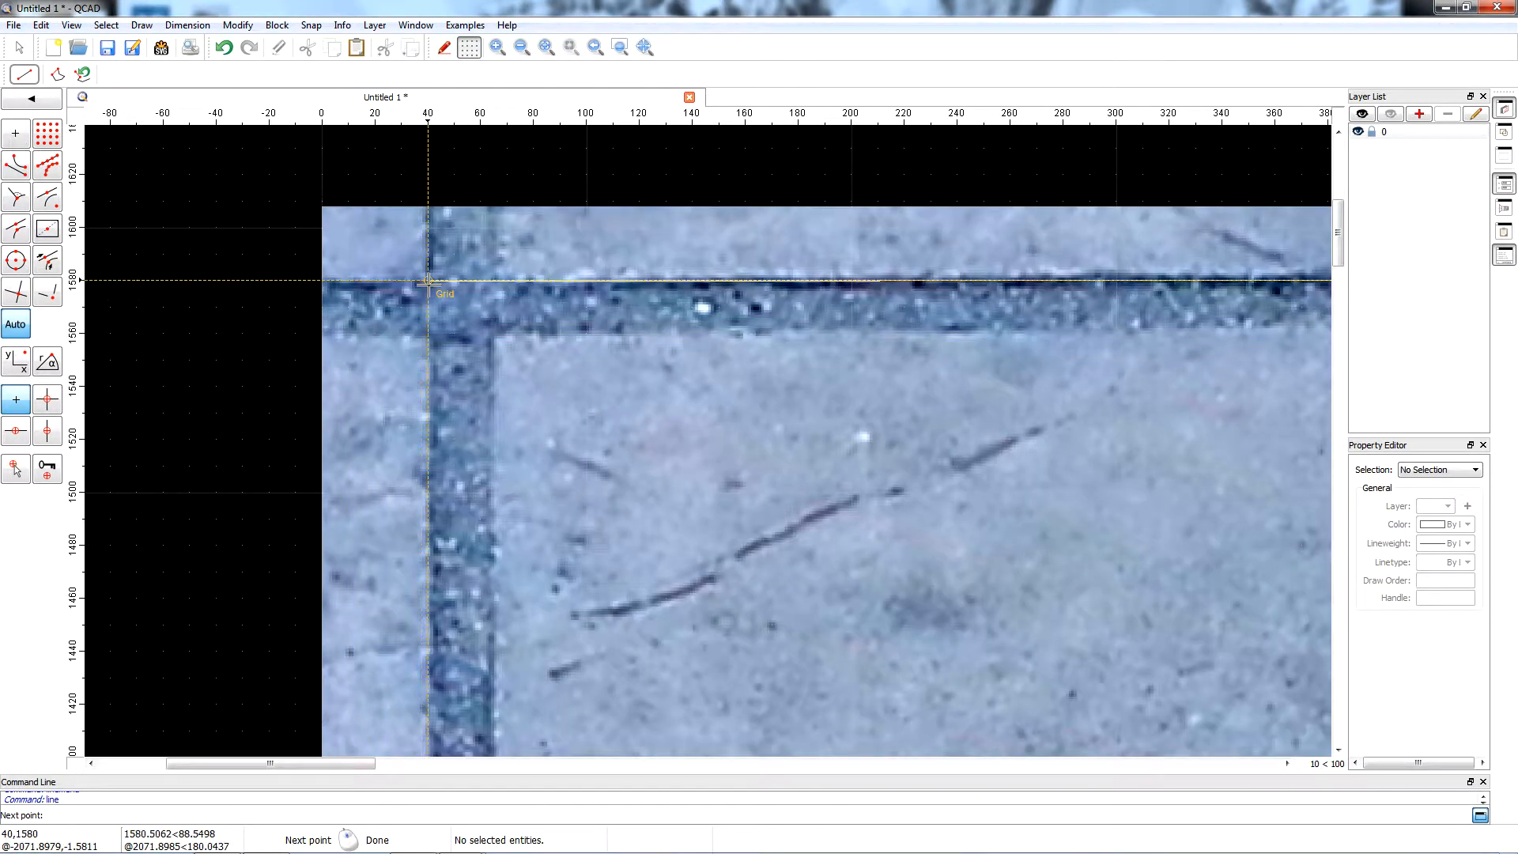
pyautogui.scroll(2, 428, 282)
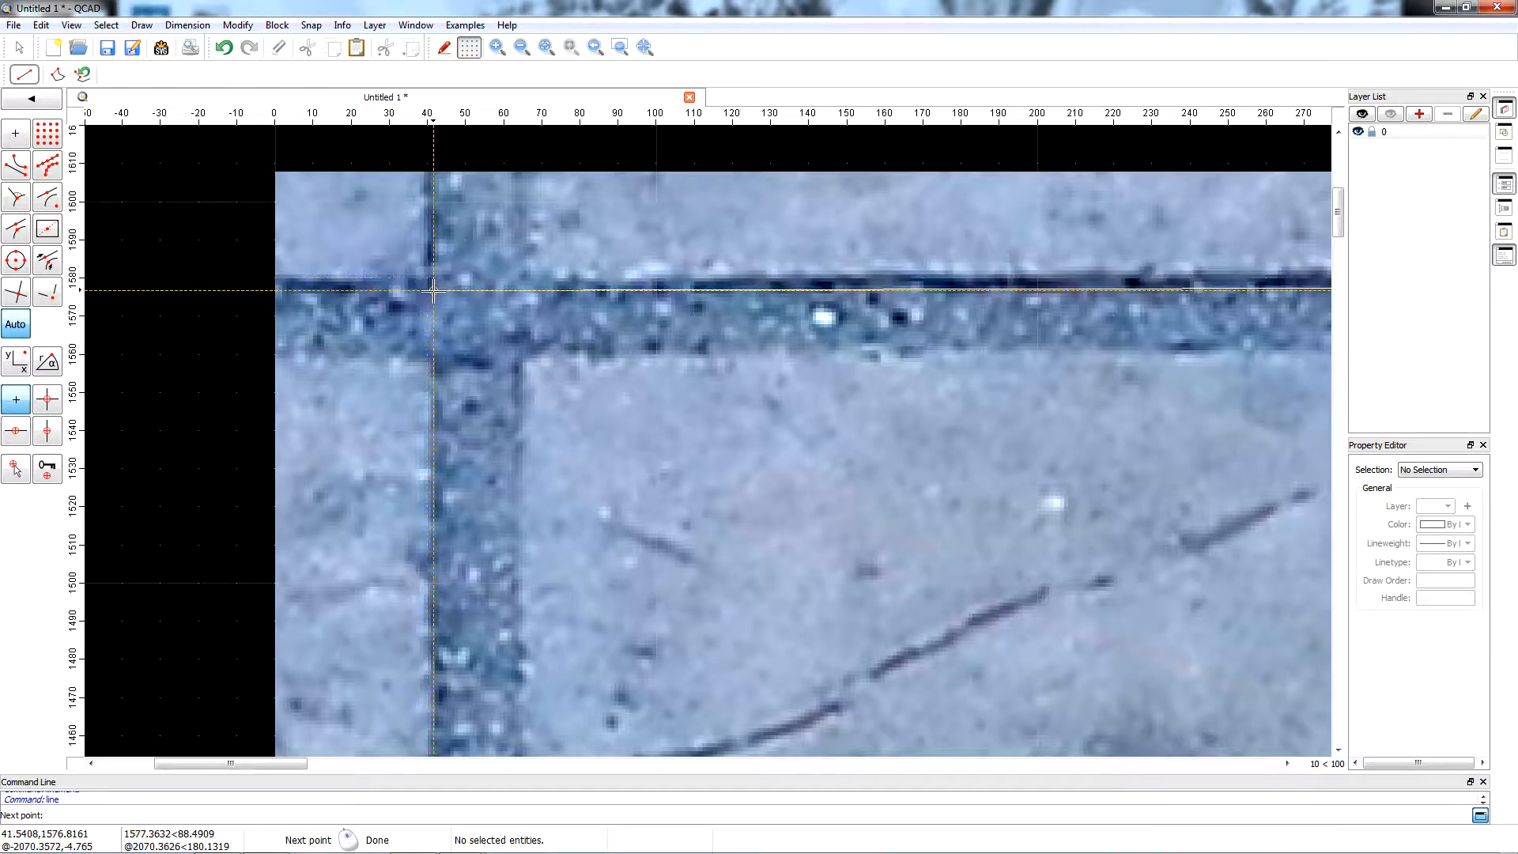
pyautogui.scroll(1, 431, 285)
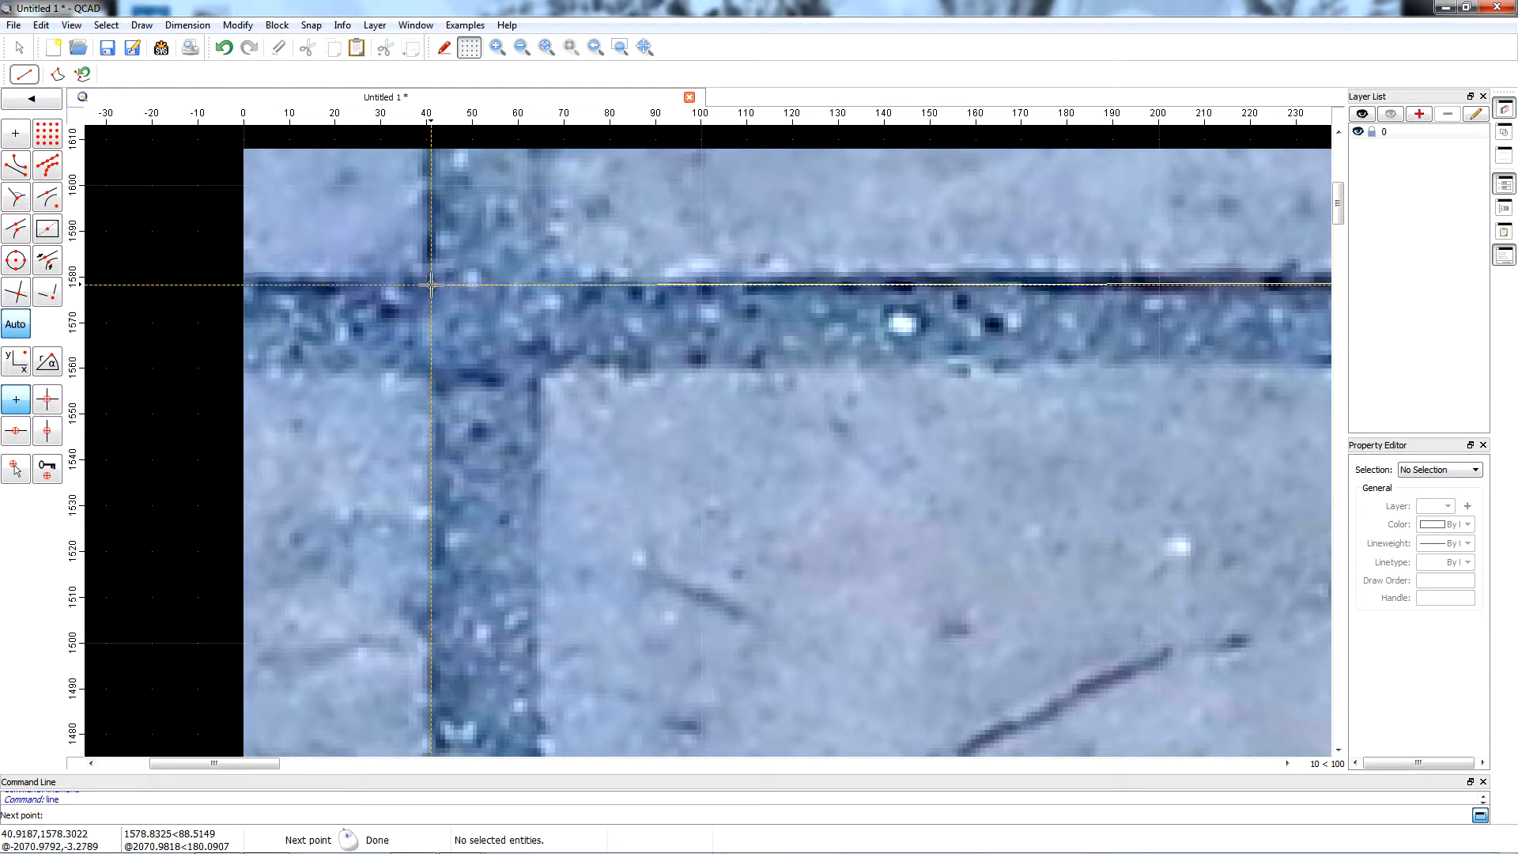
# Close the outline down the left joint at its starting point in the lower-left corner and end the line sequence.
pyautogui.scroll(-15, 431, 285)
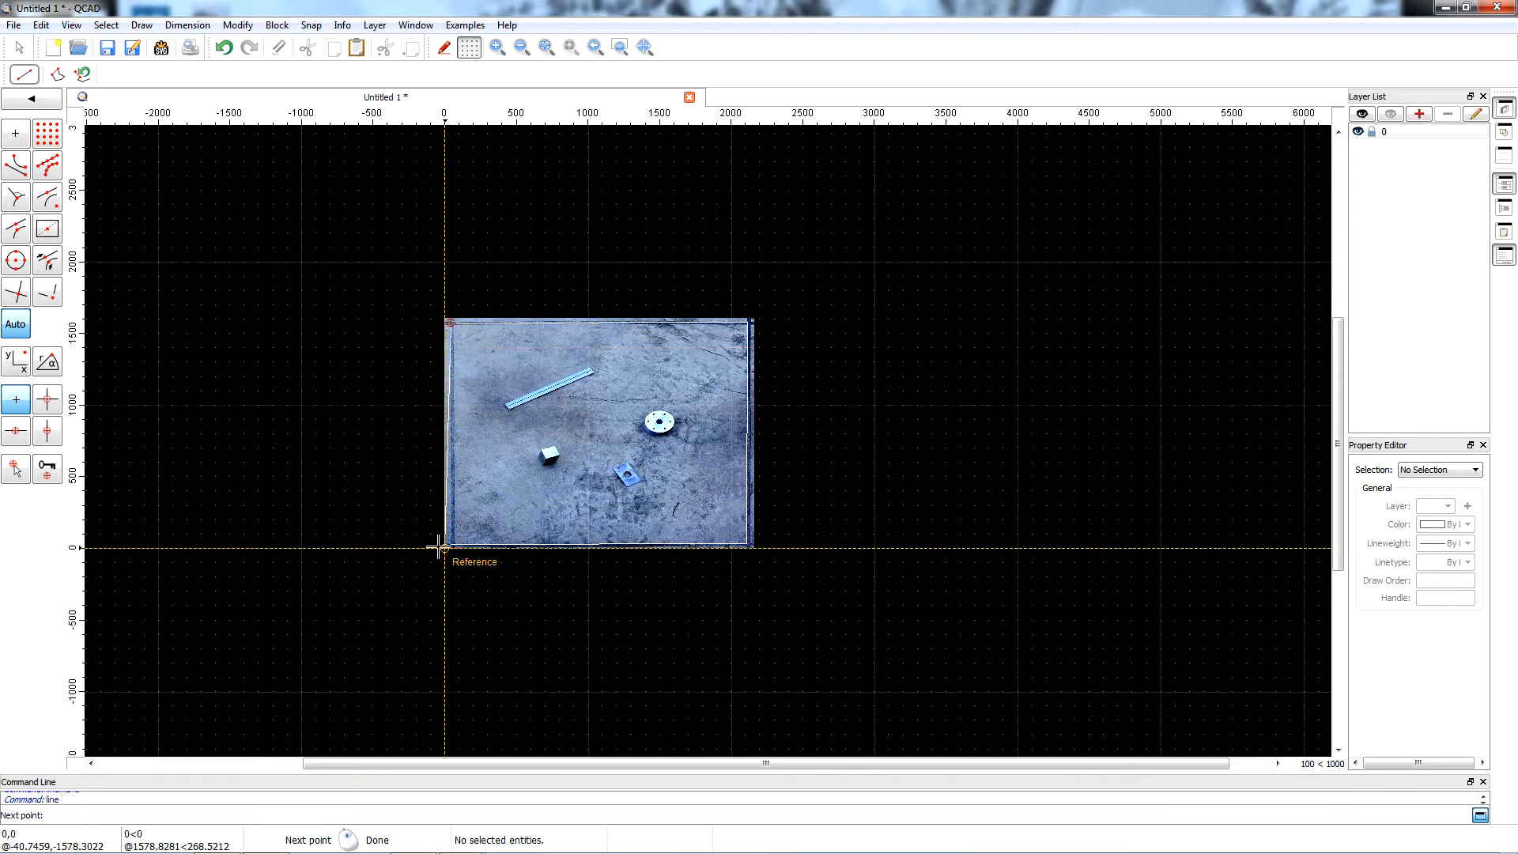
pyautogui.click(449, 543)
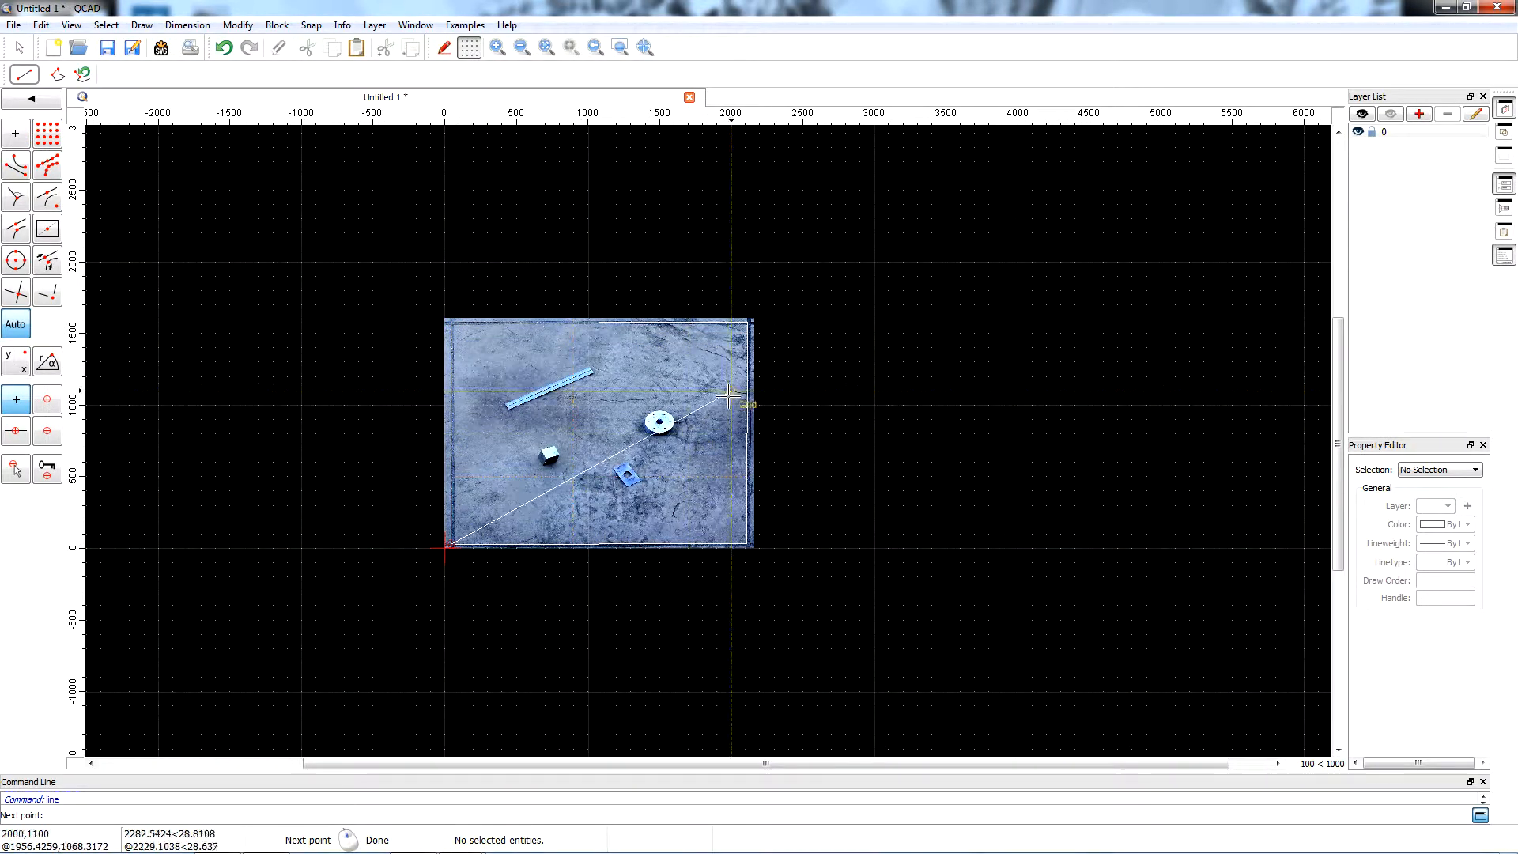
pyautogui.press('Escape')
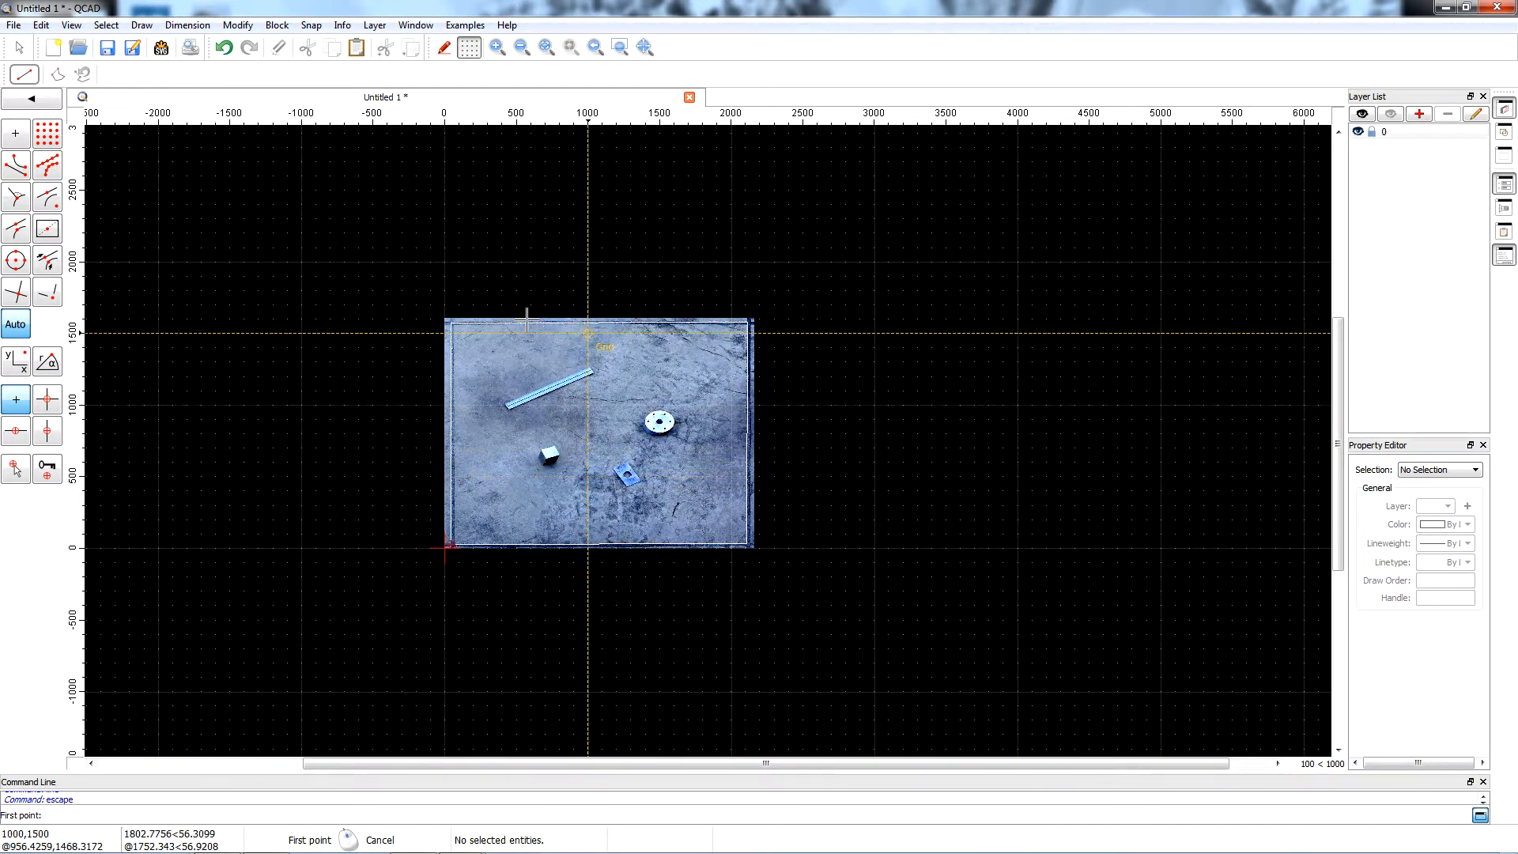
# Add a new layer named Grid with colour black, lineweight 0.25mm (ISO) and a continuous linetype.
pyautogui.scroll(1, 603, 401)
pyautogui.scroll(1, 603, 400)
pyautogui.scroll(1, 322, 409)
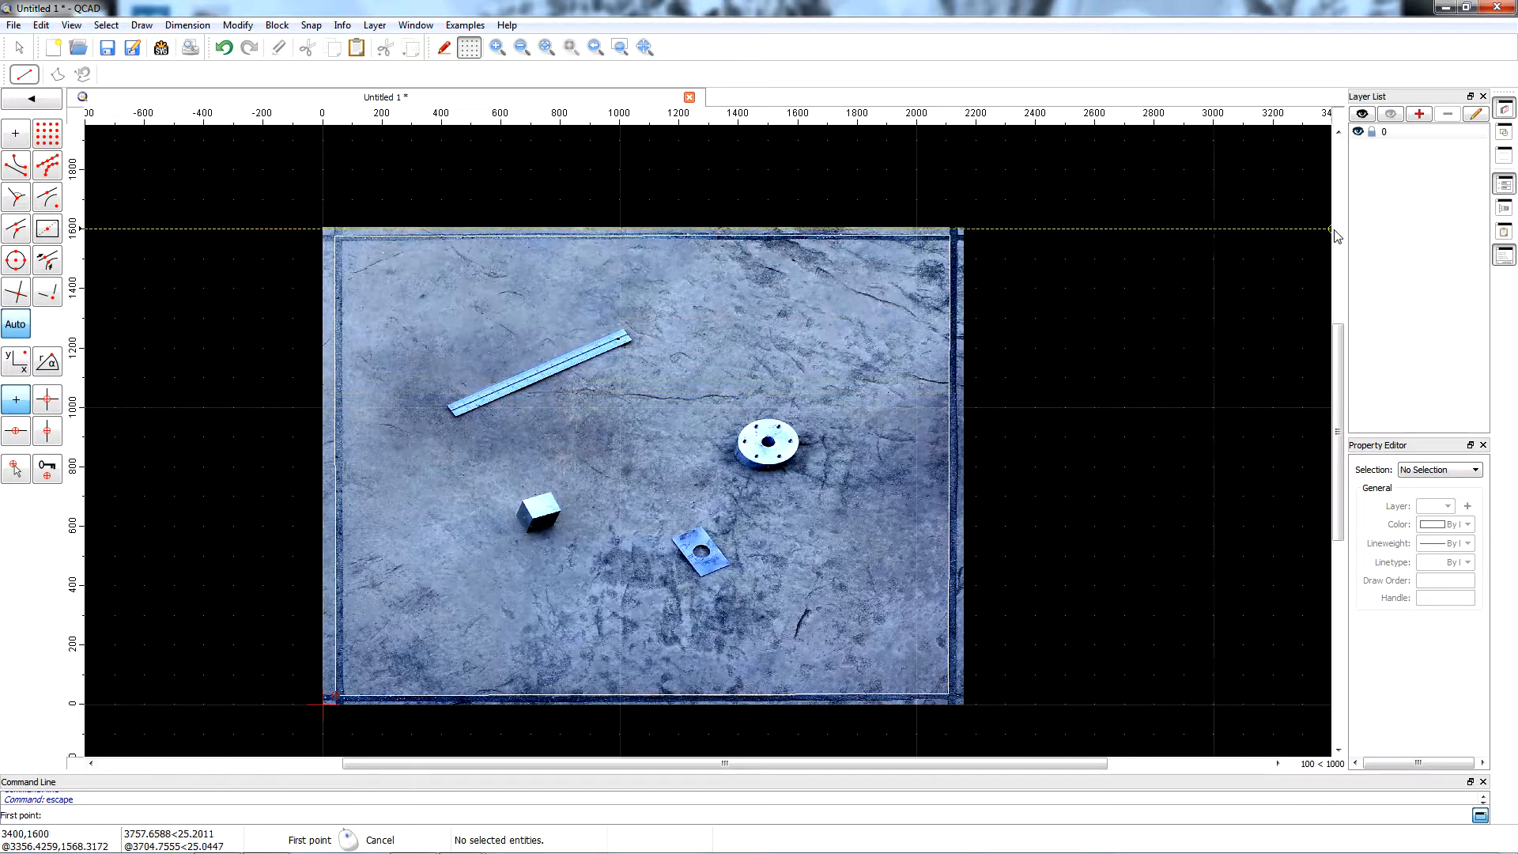
pyautogui.click(1419, 115)
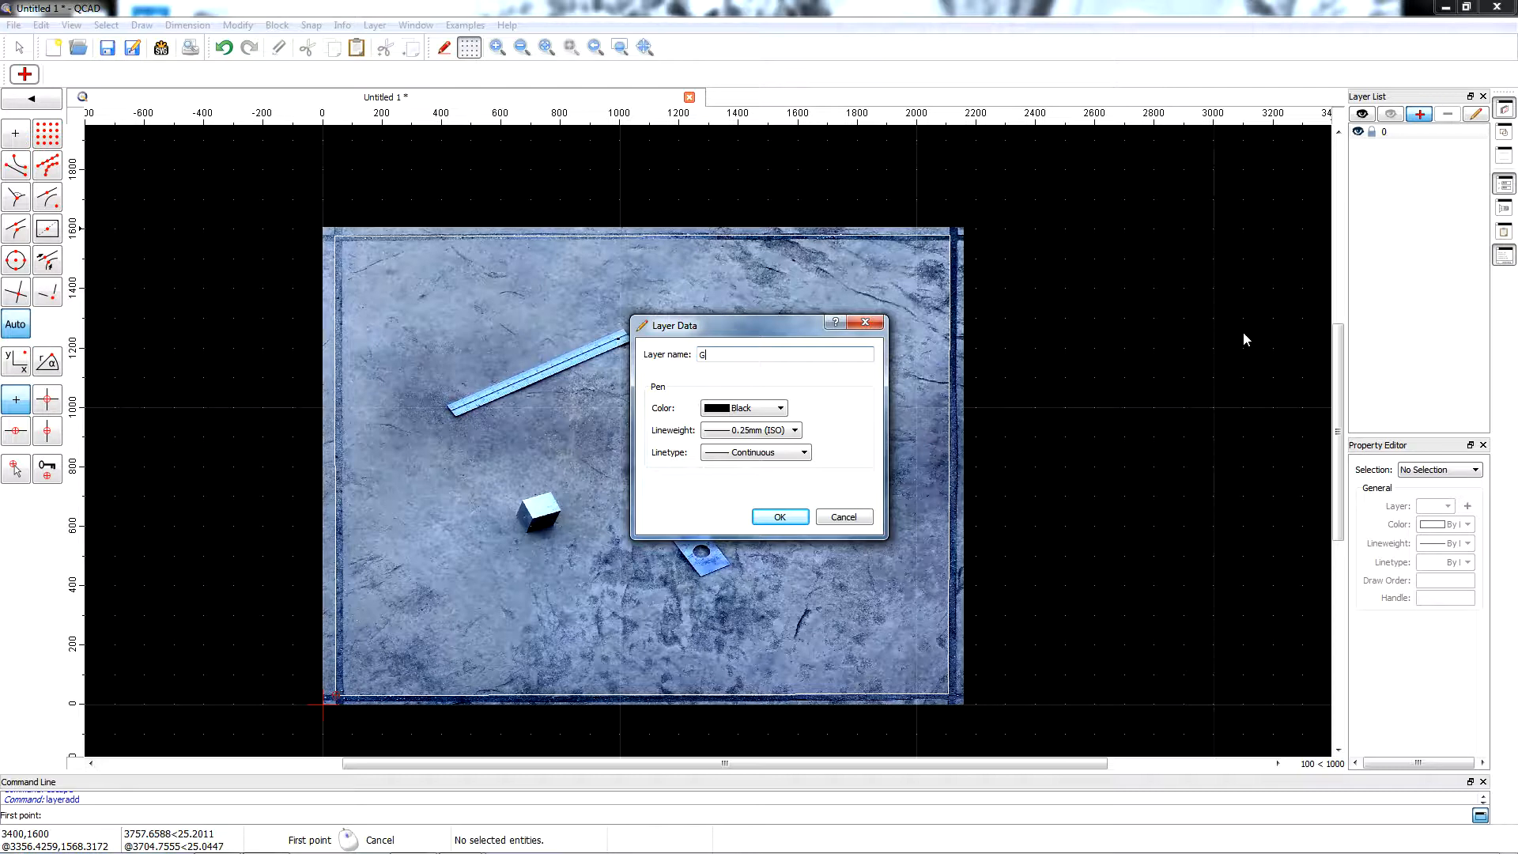
pyautogui.press('Return')
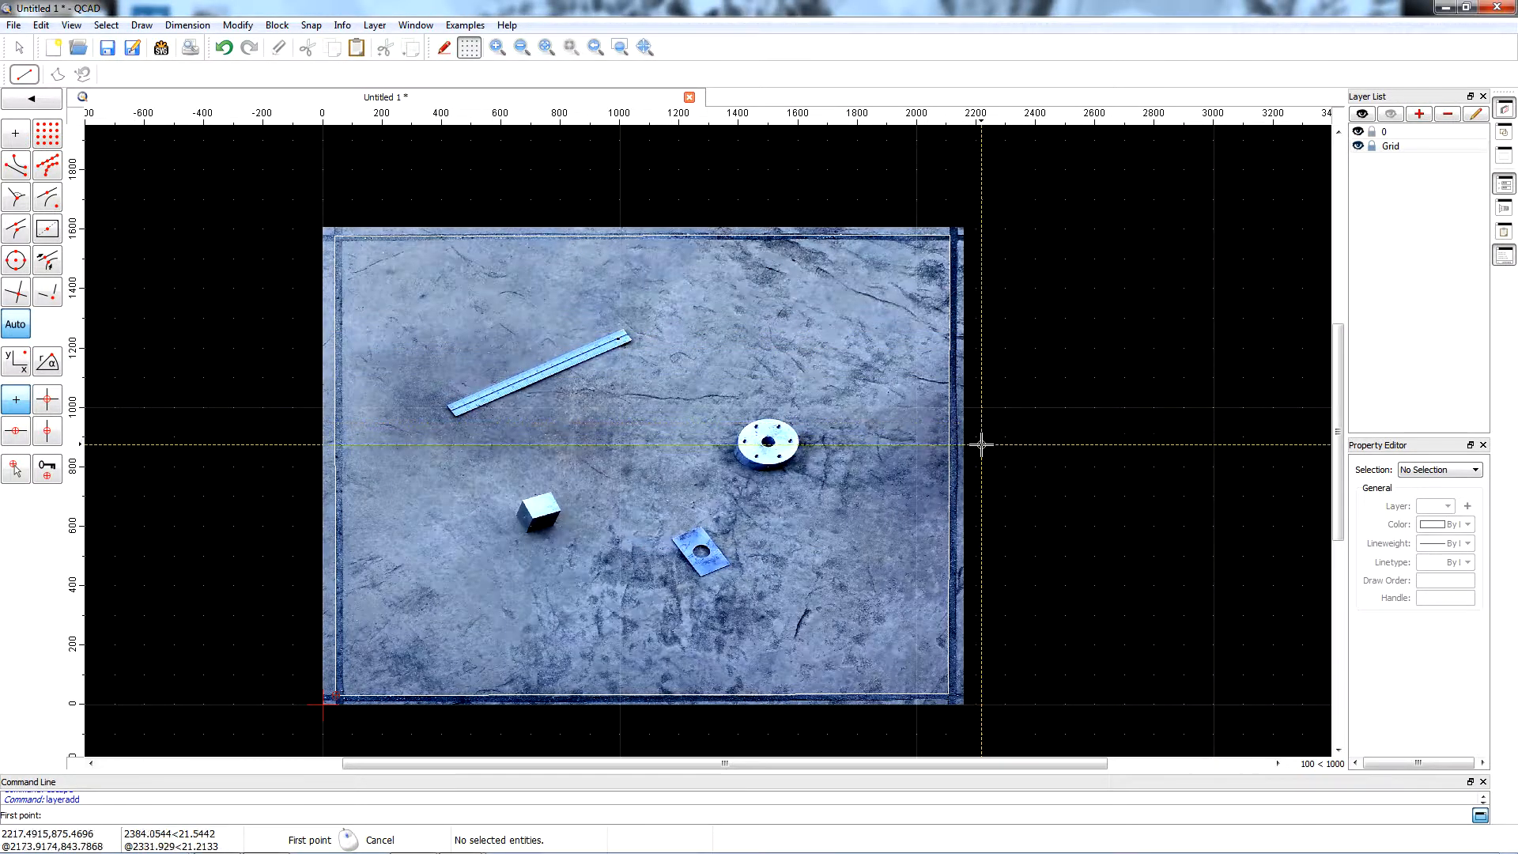
# Place horizontal lines 100 units long starting at the midpoints of the outline's upper and lower edges.
pyautogui.click(143, 27)
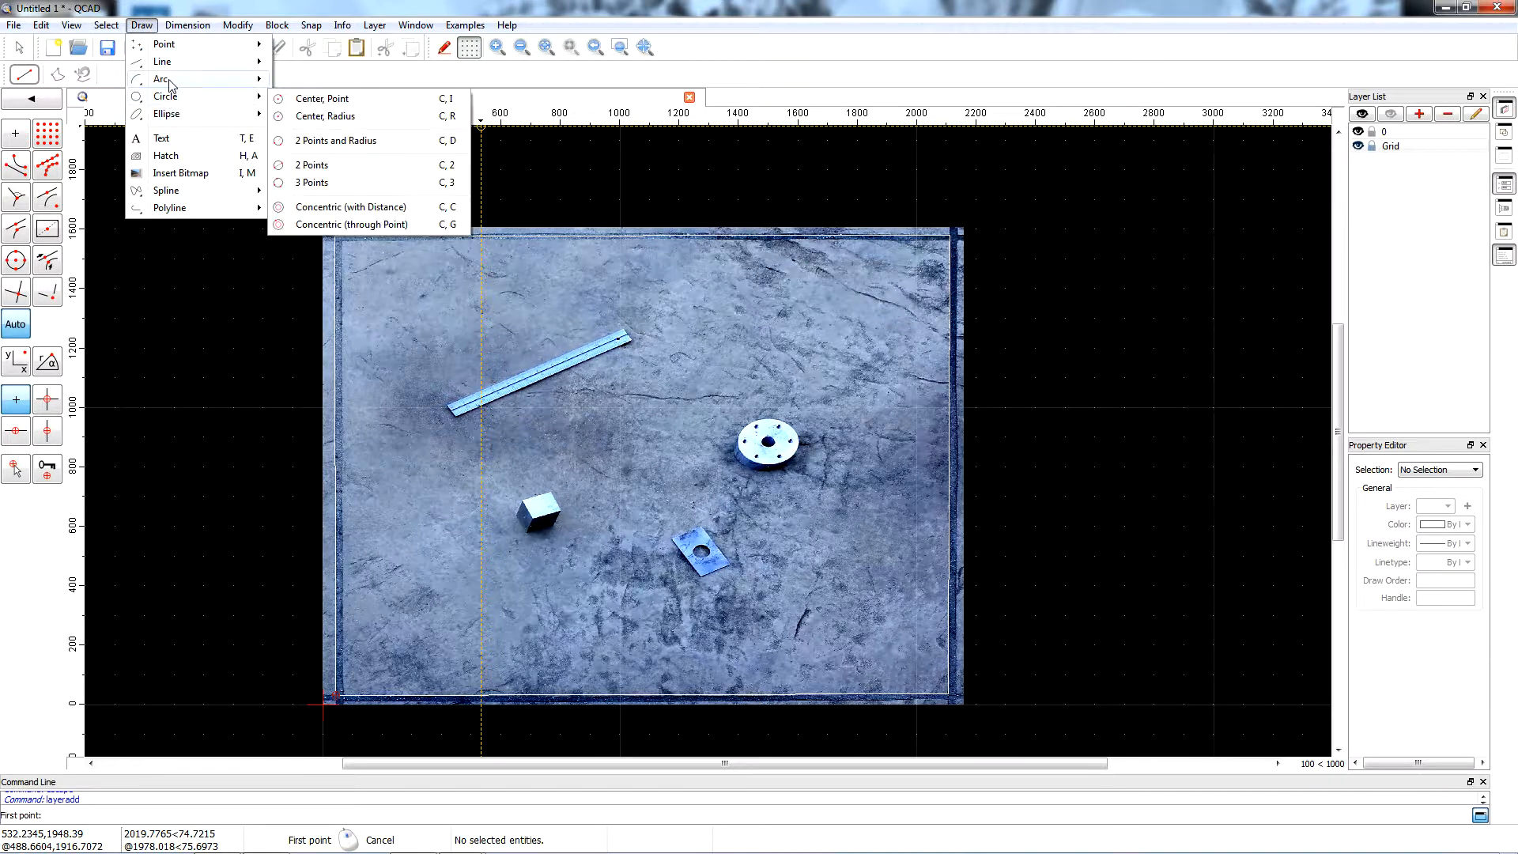
pyautogui.moveTo(207, 70)
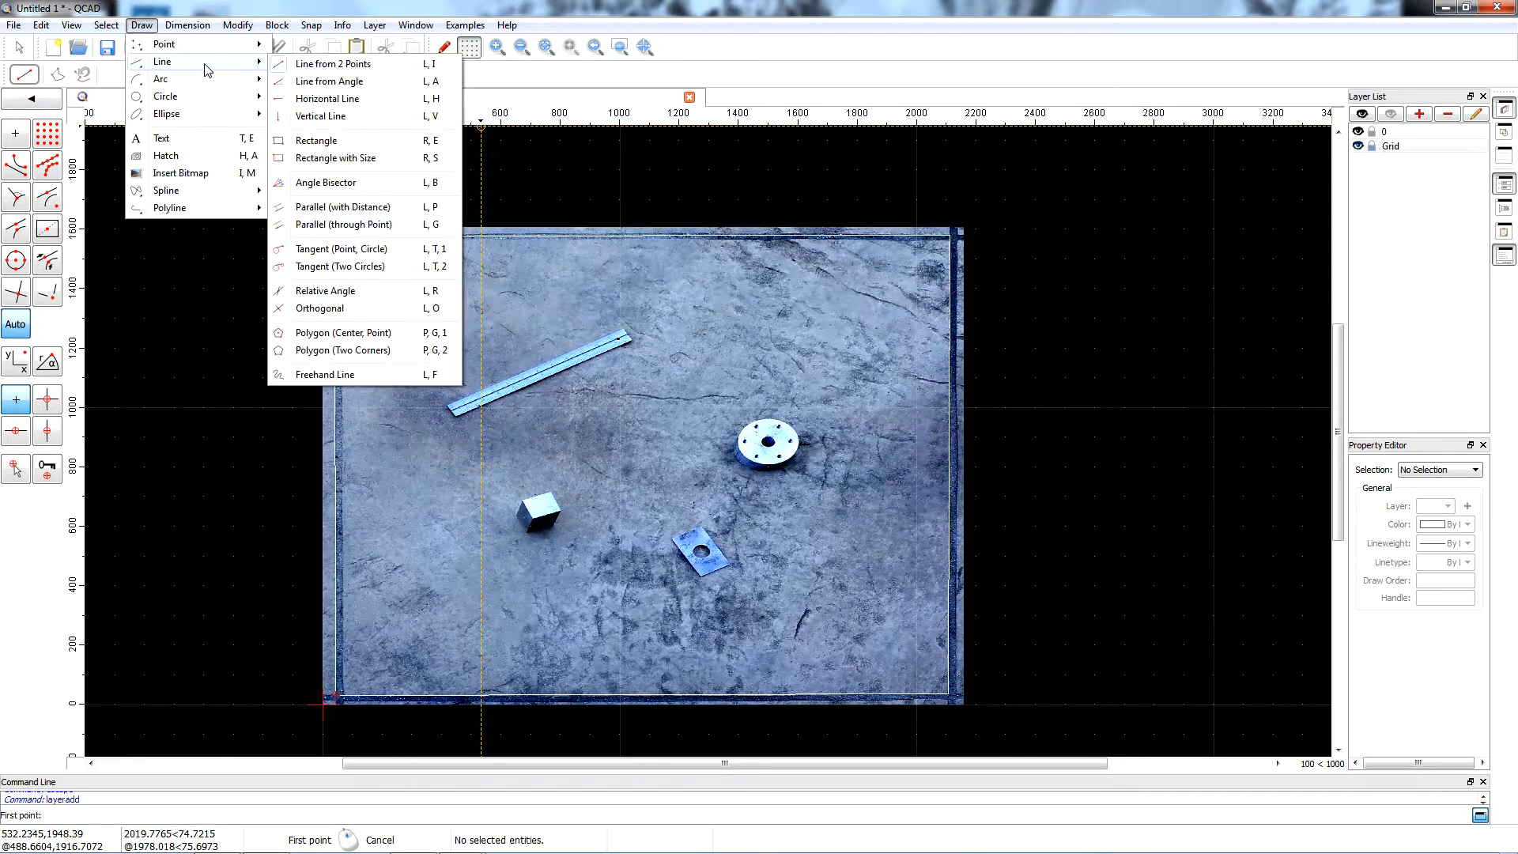
pyautogui.click(325, 101)
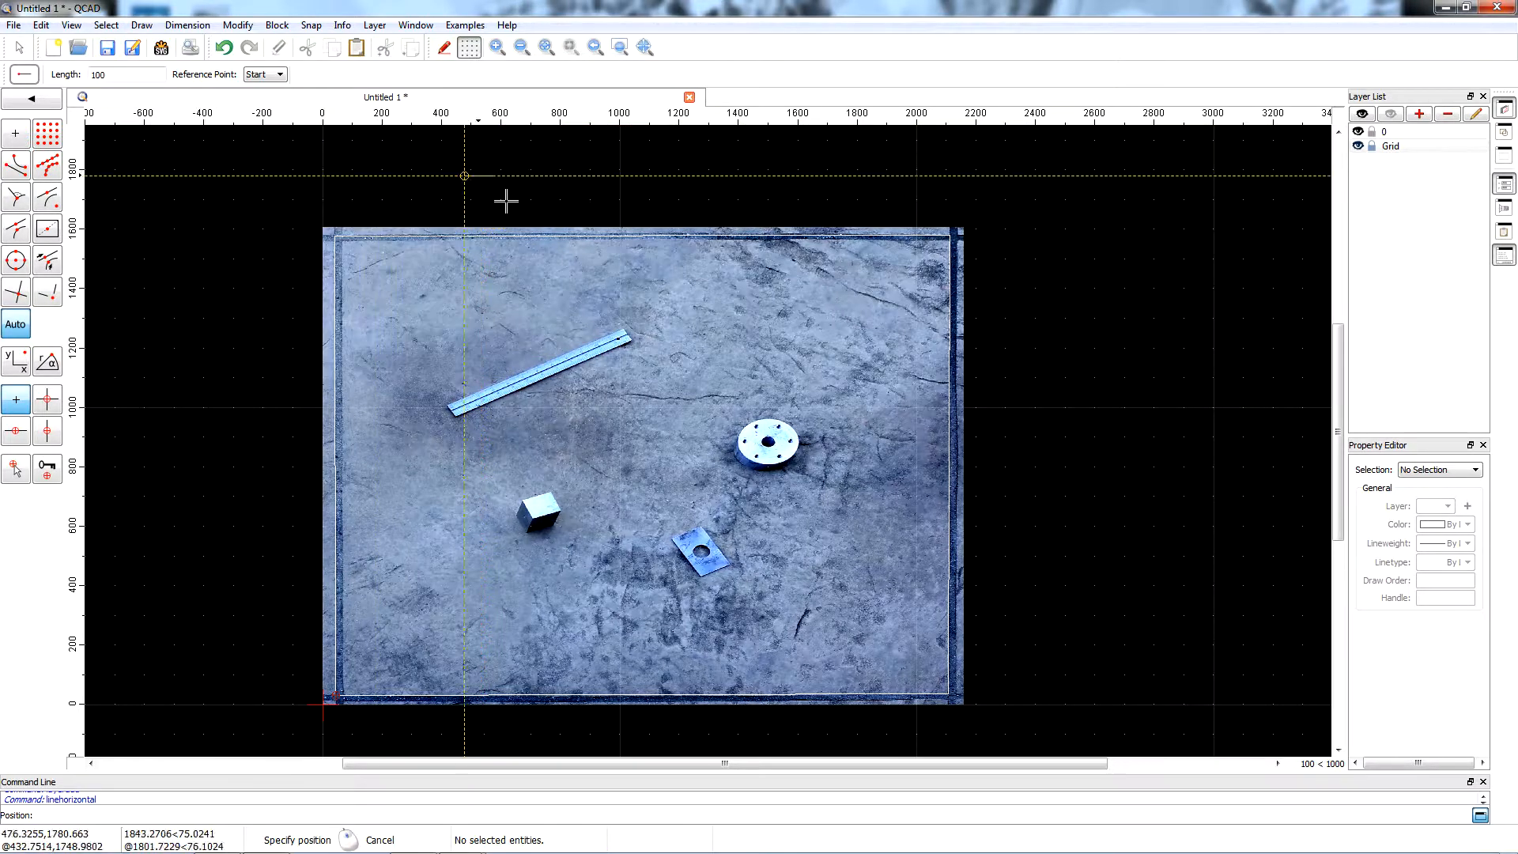
pyautogui.click(641, 235)
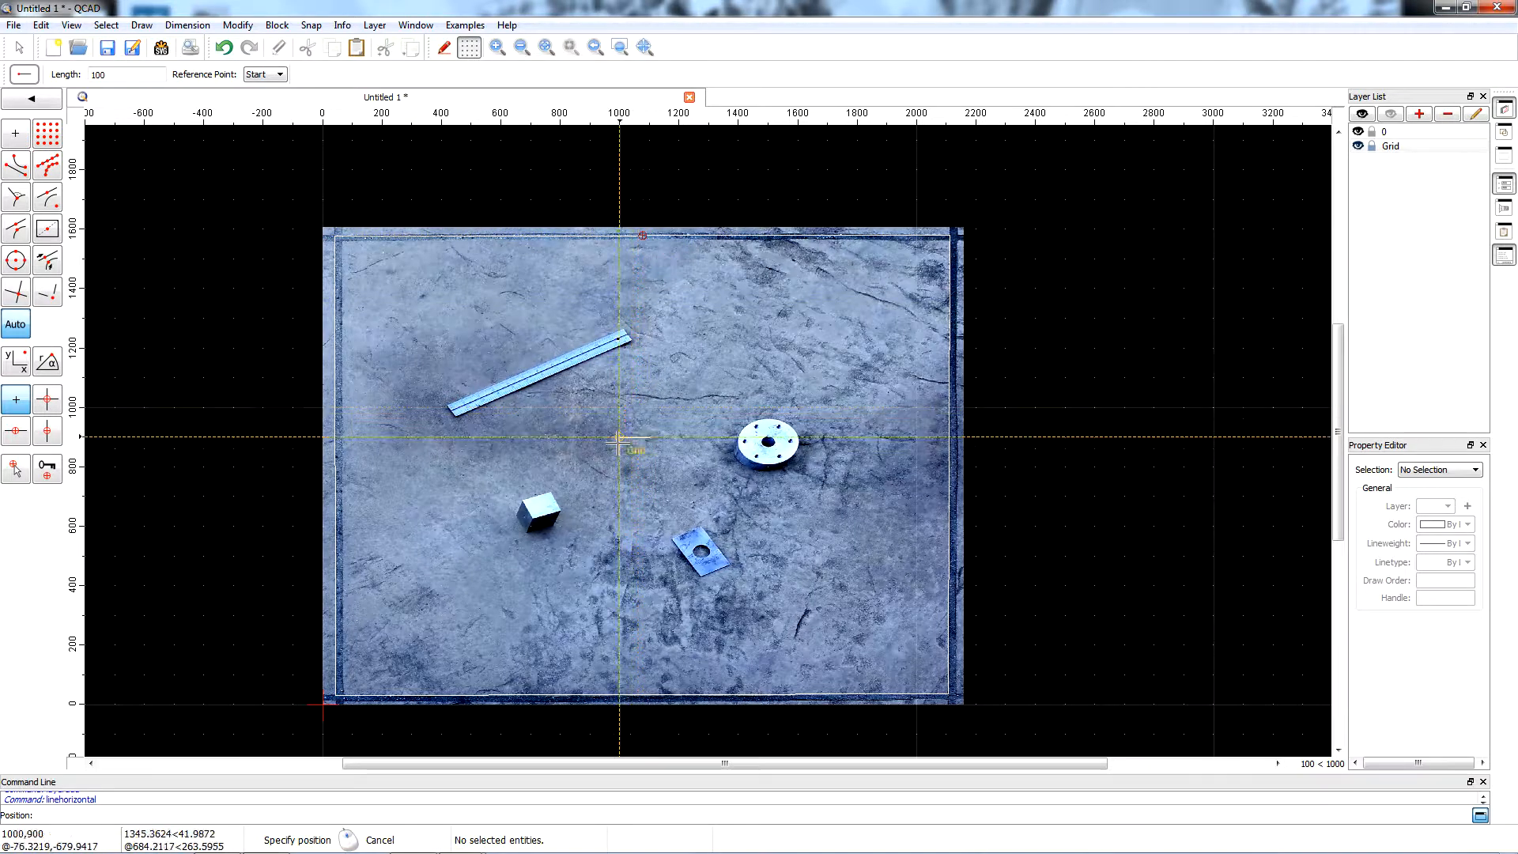
pyautogui.click(640, 696)
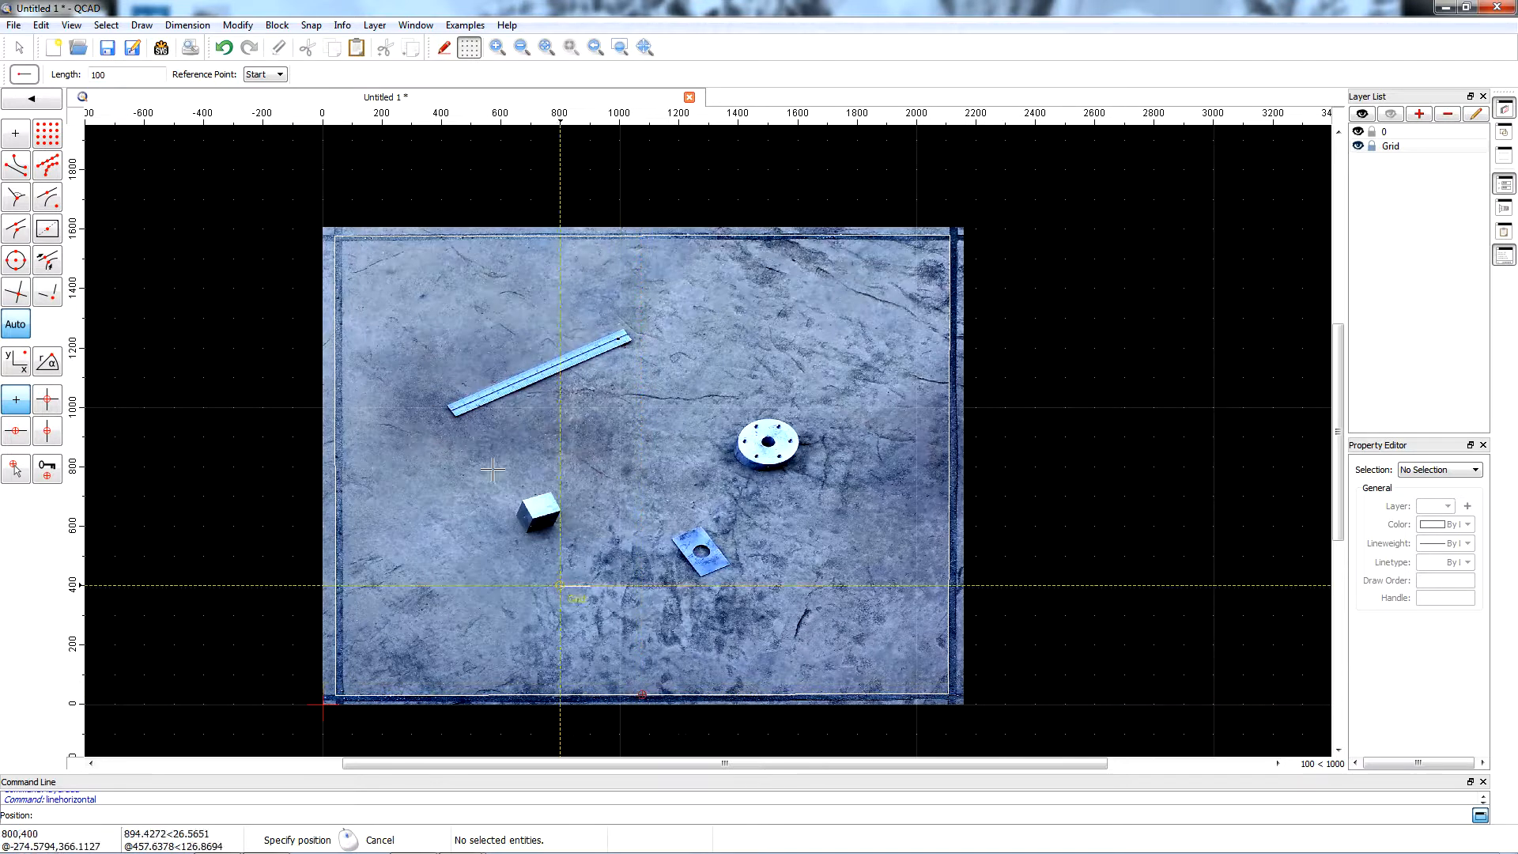
# Place vertical lines 100 units long at the midpoint of the outline's left edge and near the middle of its right edge.
pyautogui.click(141, 25)
pyautogui.moveTo(158, 65)
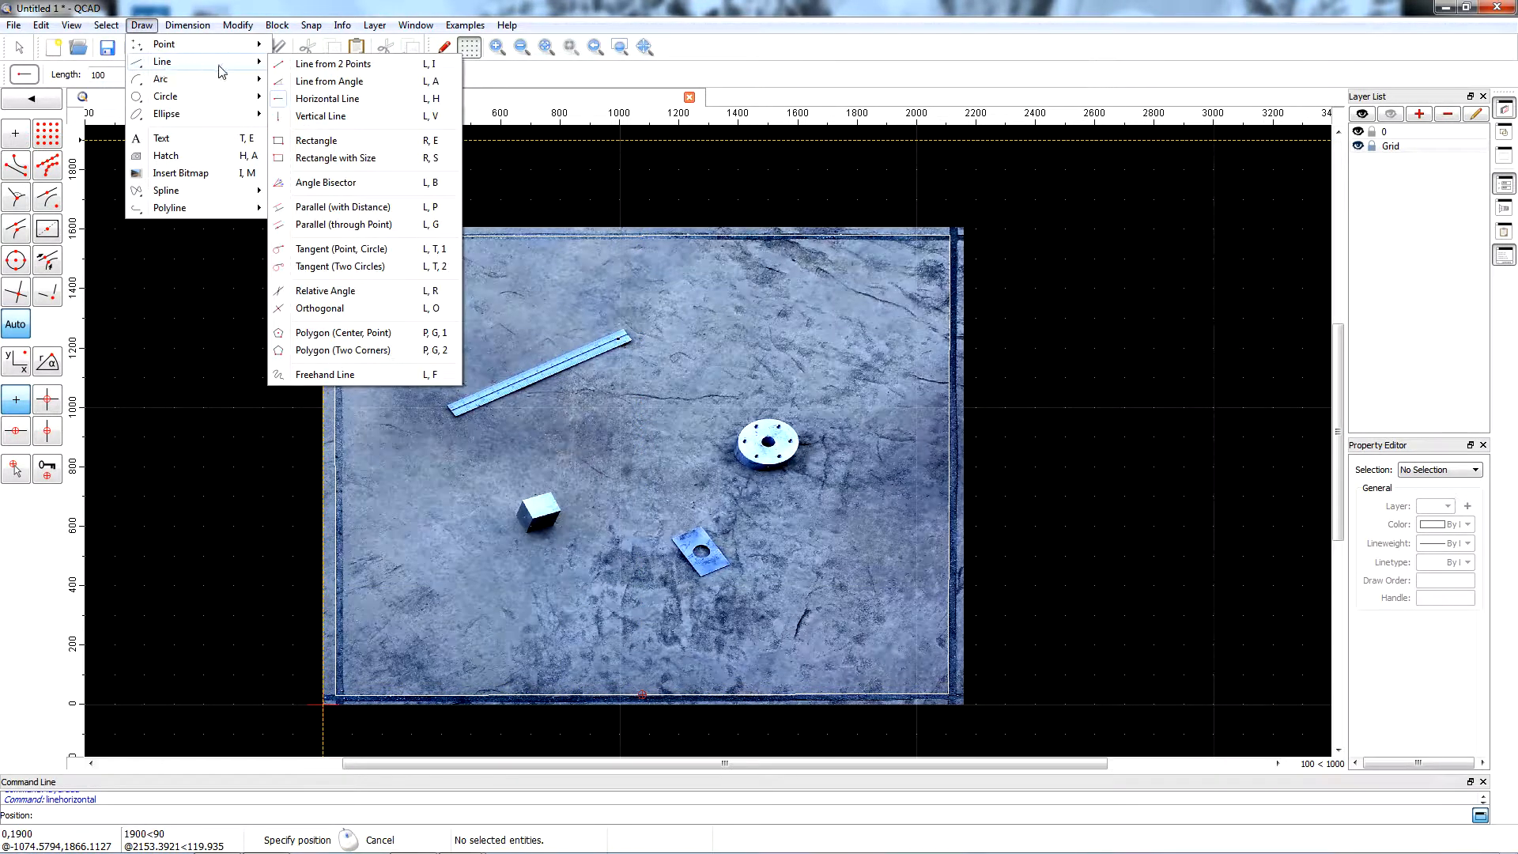
pyautogui.moveTo(237, 79)
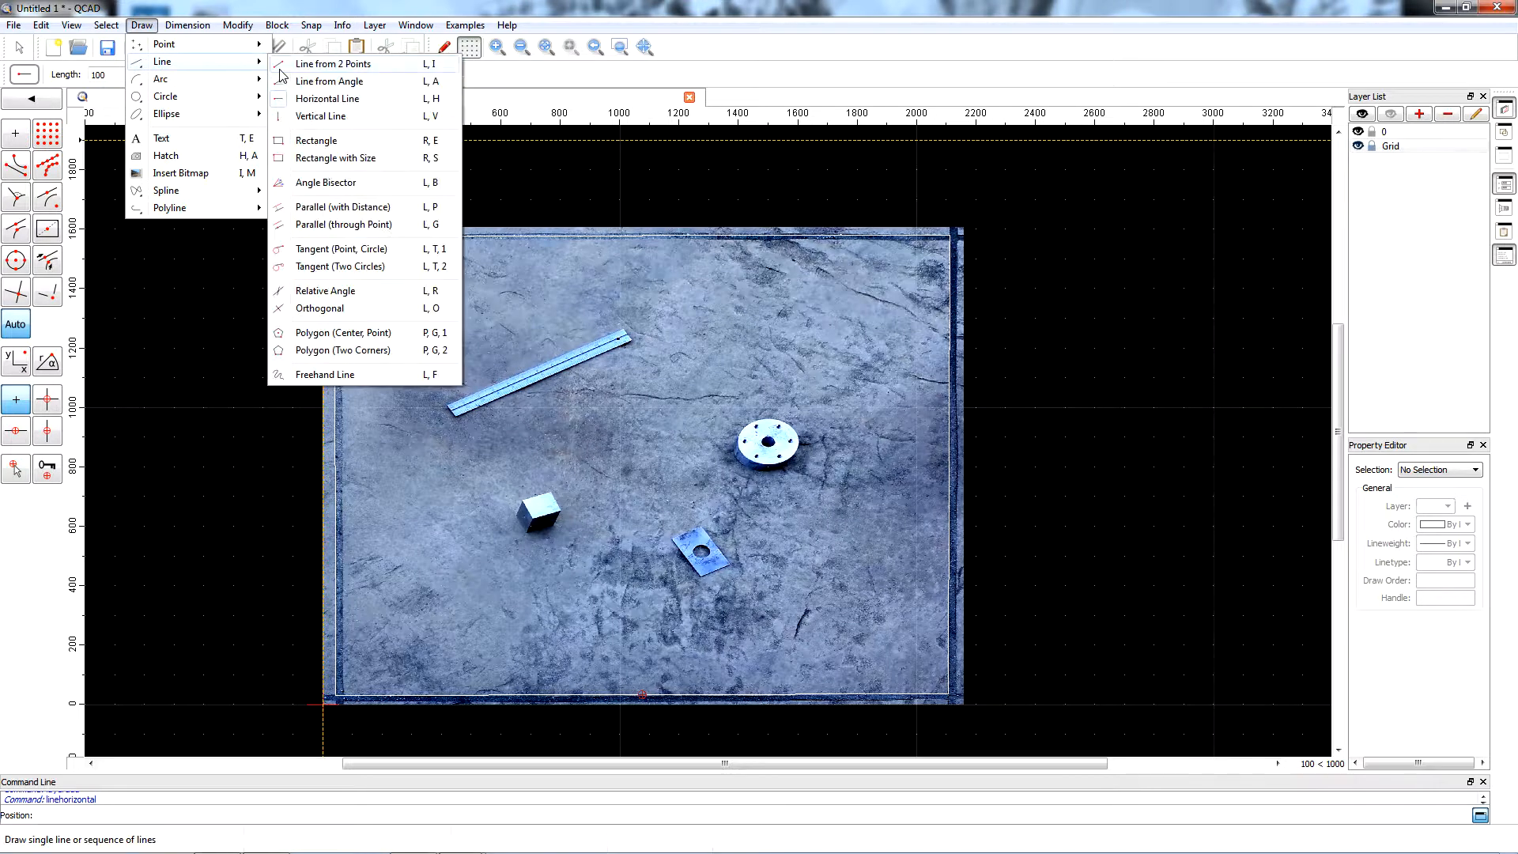
pyautogui.click(317, 116)
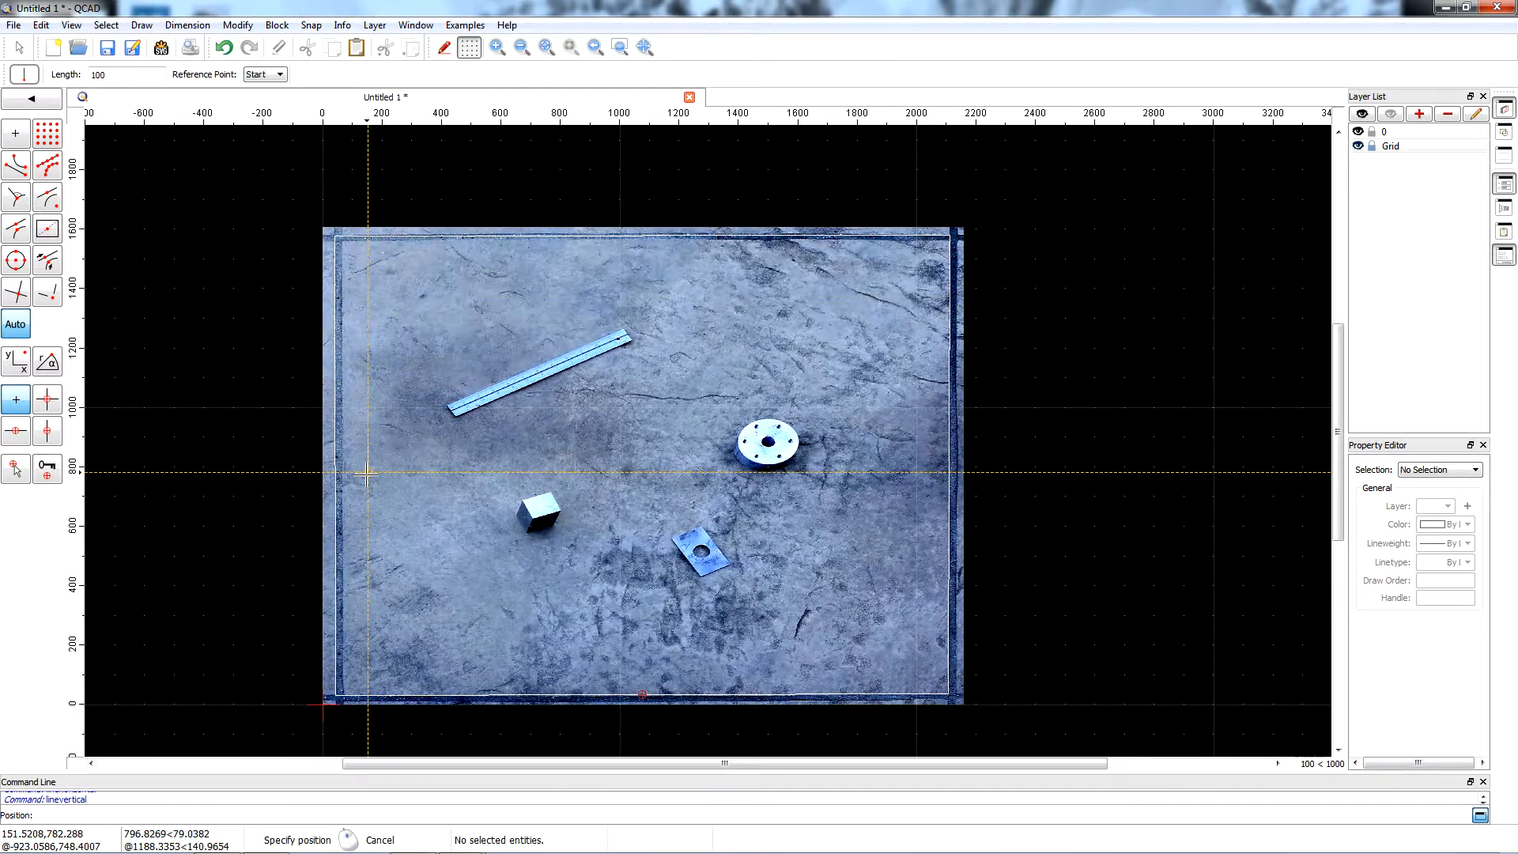
pyautogui.click(333, 466)
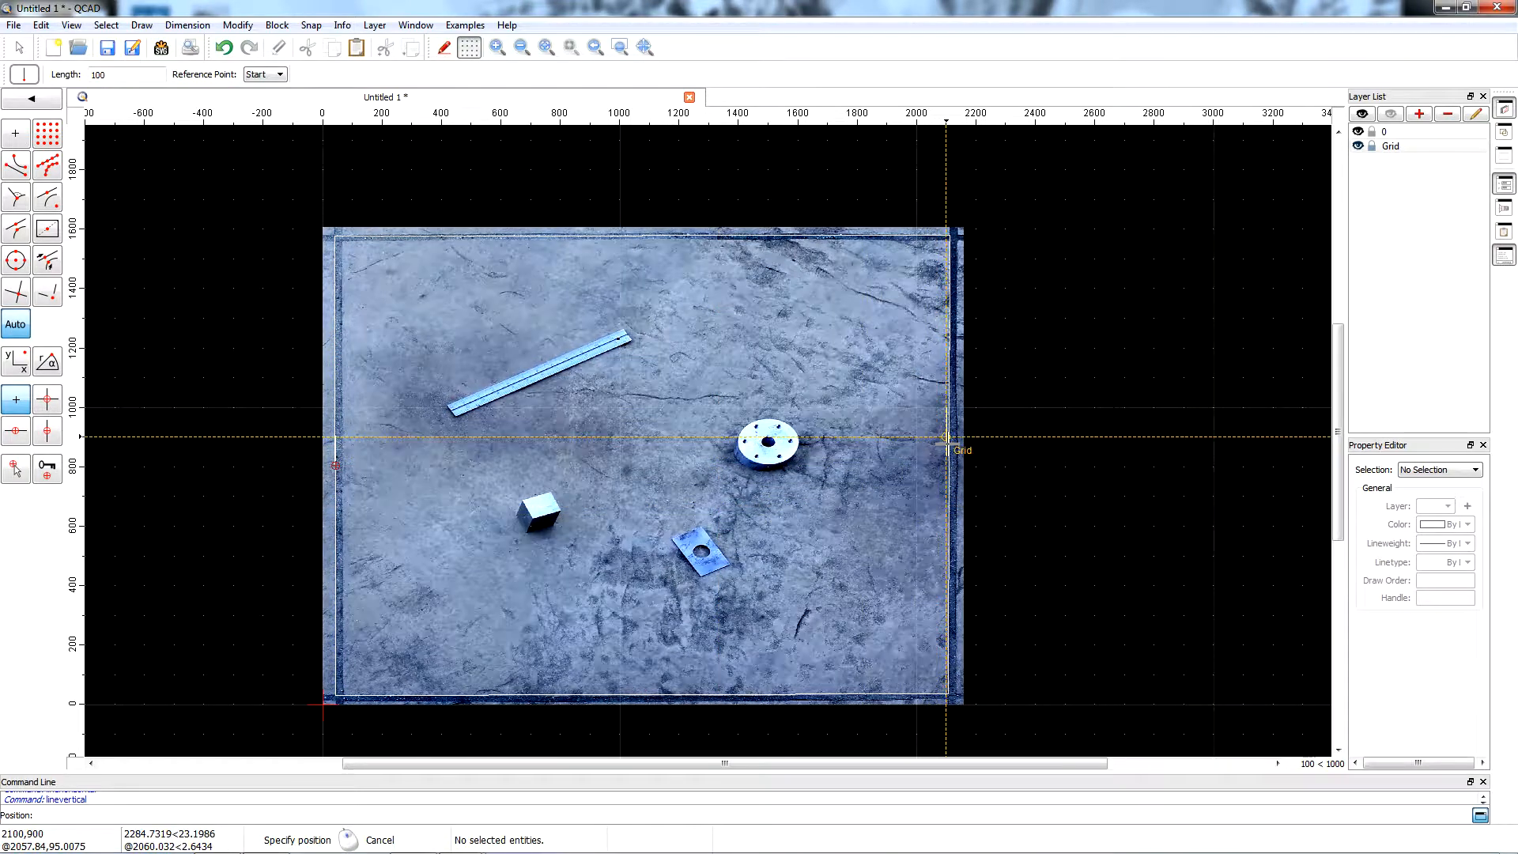
# Change the Grid layer's colour to red.
pyautogui.rightClick(1404, 147)
pyautogui.click(1404, 261)
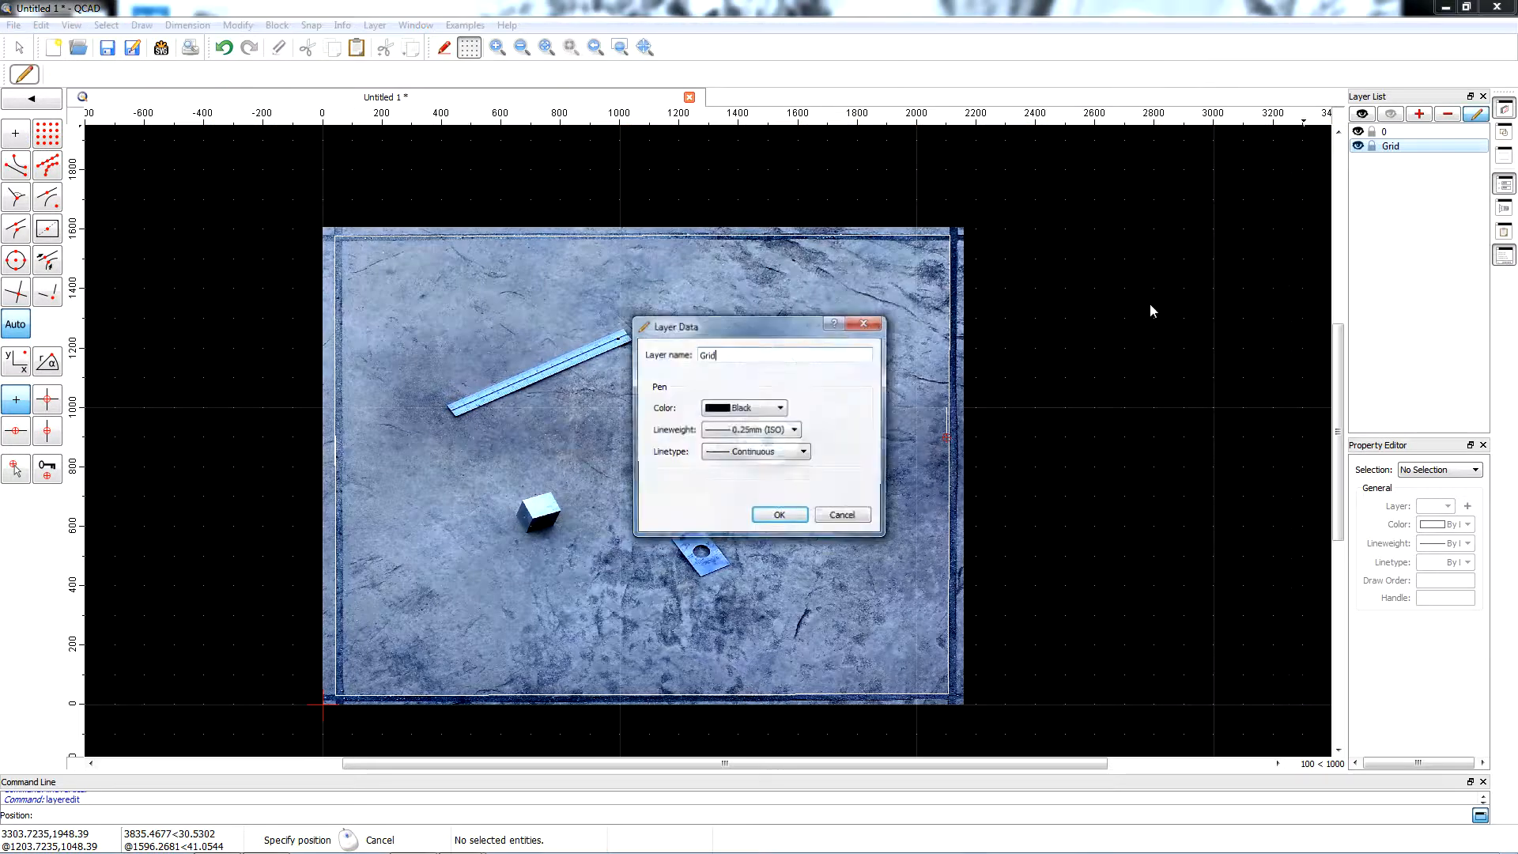
pyautogui.click(783, 409)
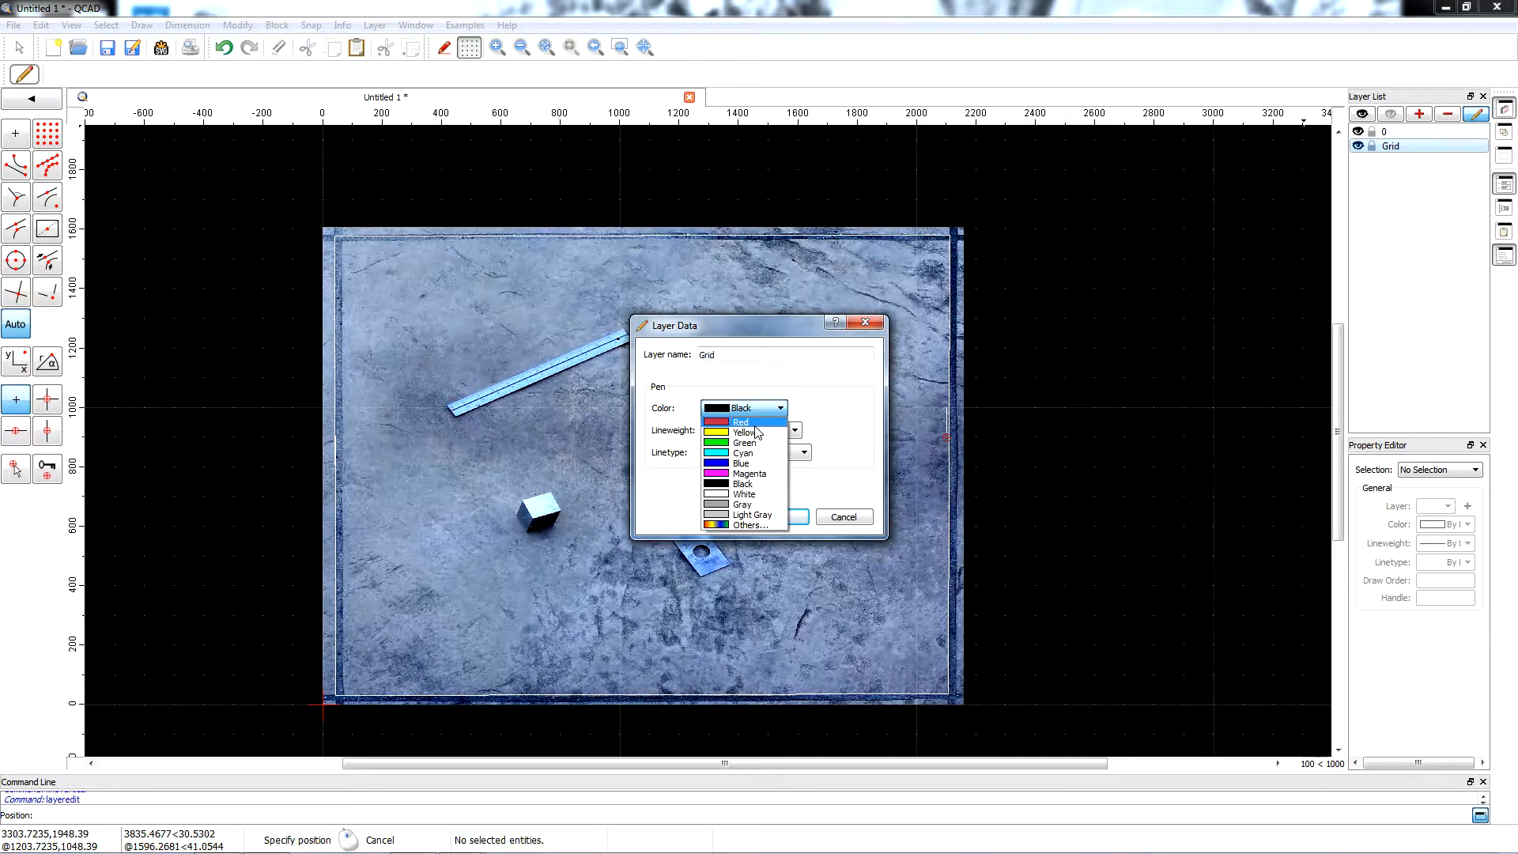
pyautogui.click(744, 422)
pyautogui.click(773, 516)
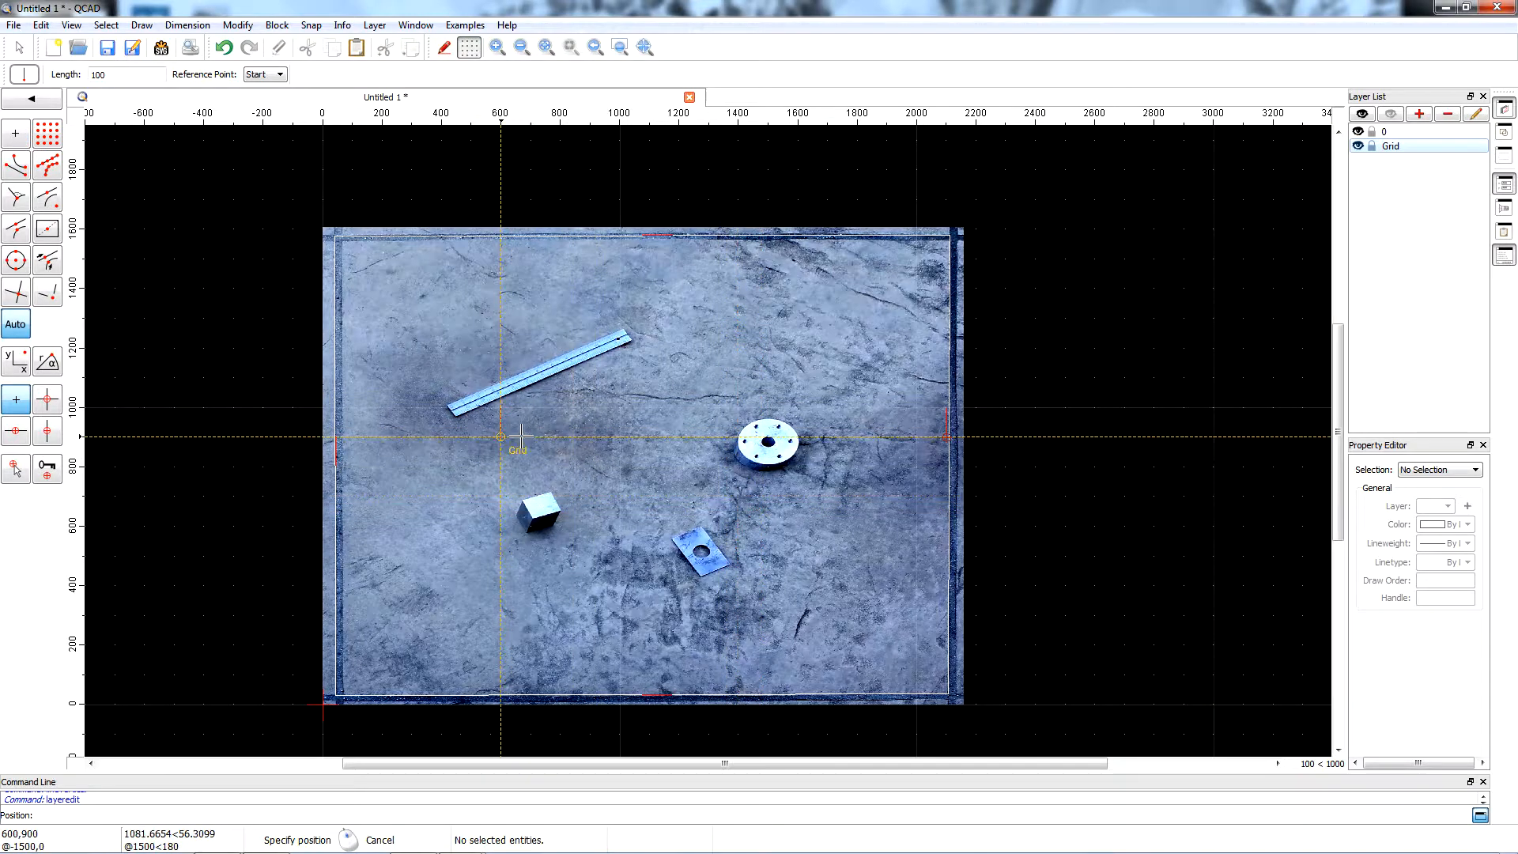
# Delete the misplaced vertical line starting at 2100,900 beside the outline's right edge.
pyautogui.scroll(5, 971, 405)
pyautogui.scroll(-6, 971, 419)
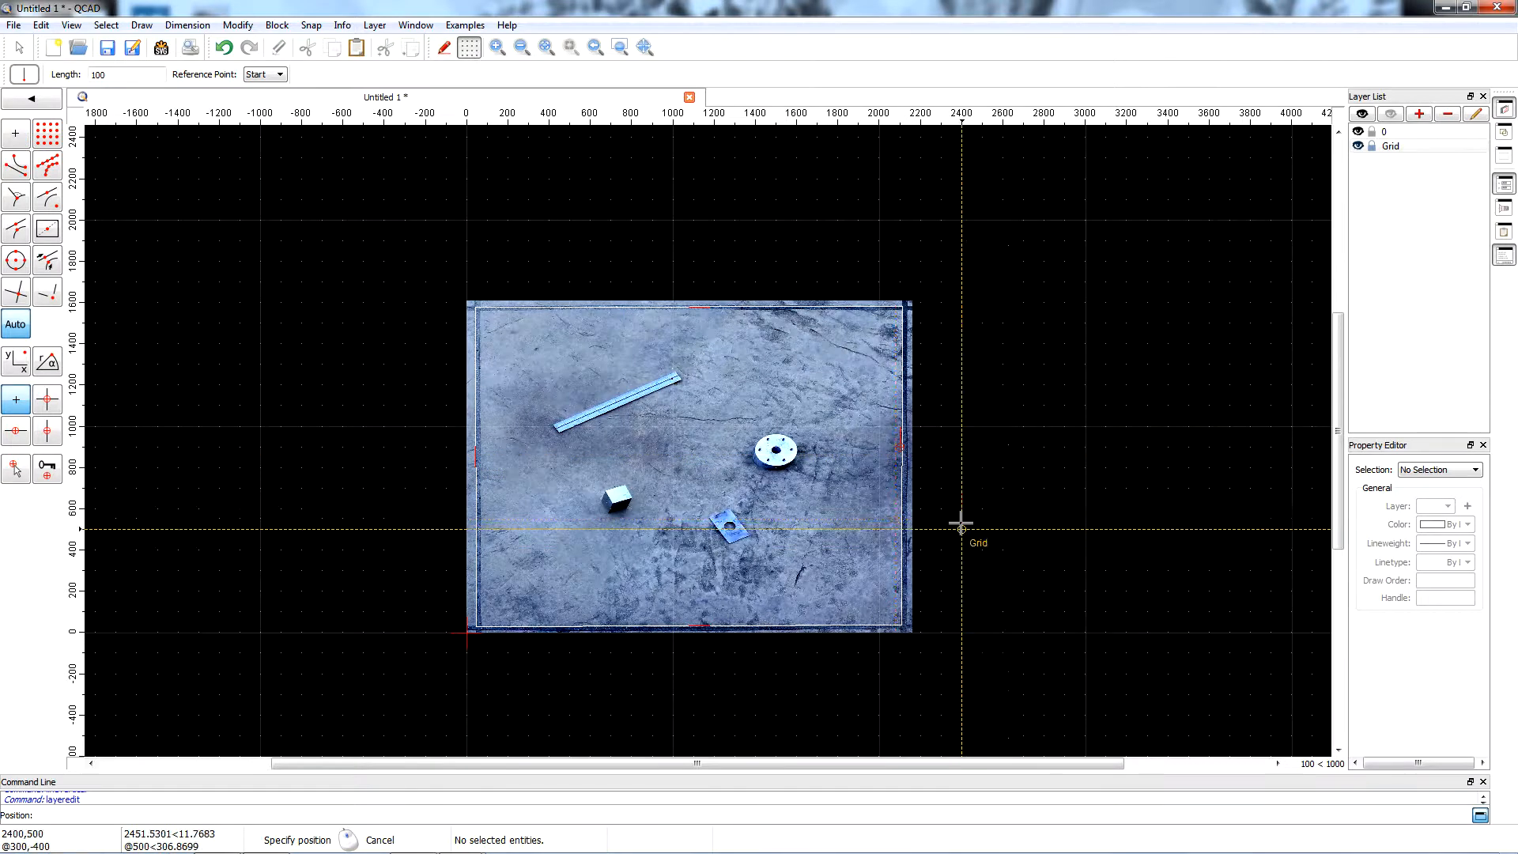
pyautogui.scroll(5, 925, 450)
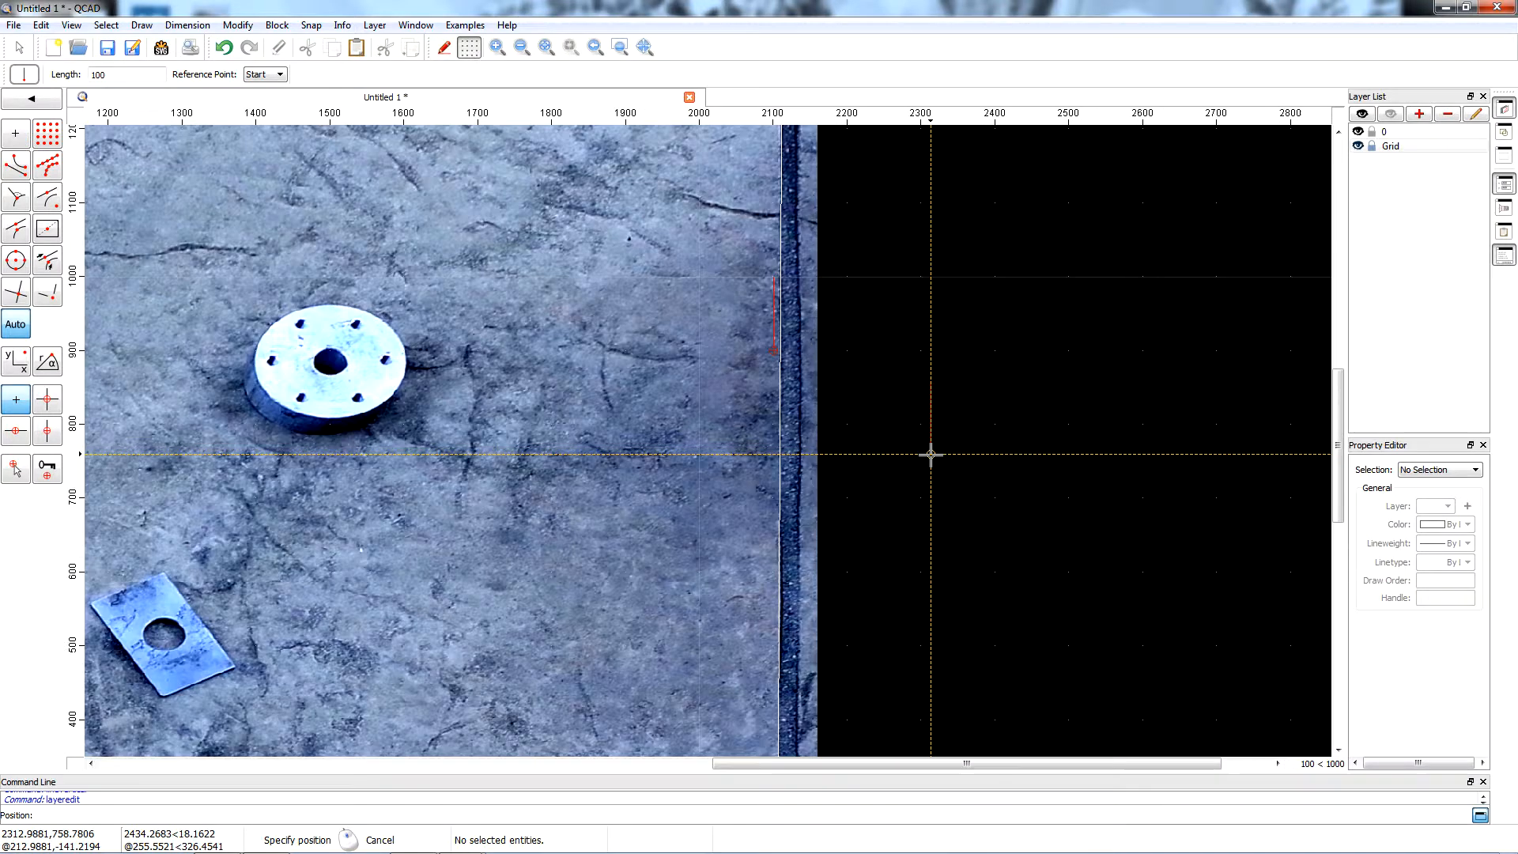
pyautogui.click(19, 47)
pyautogui.click(774, 328)
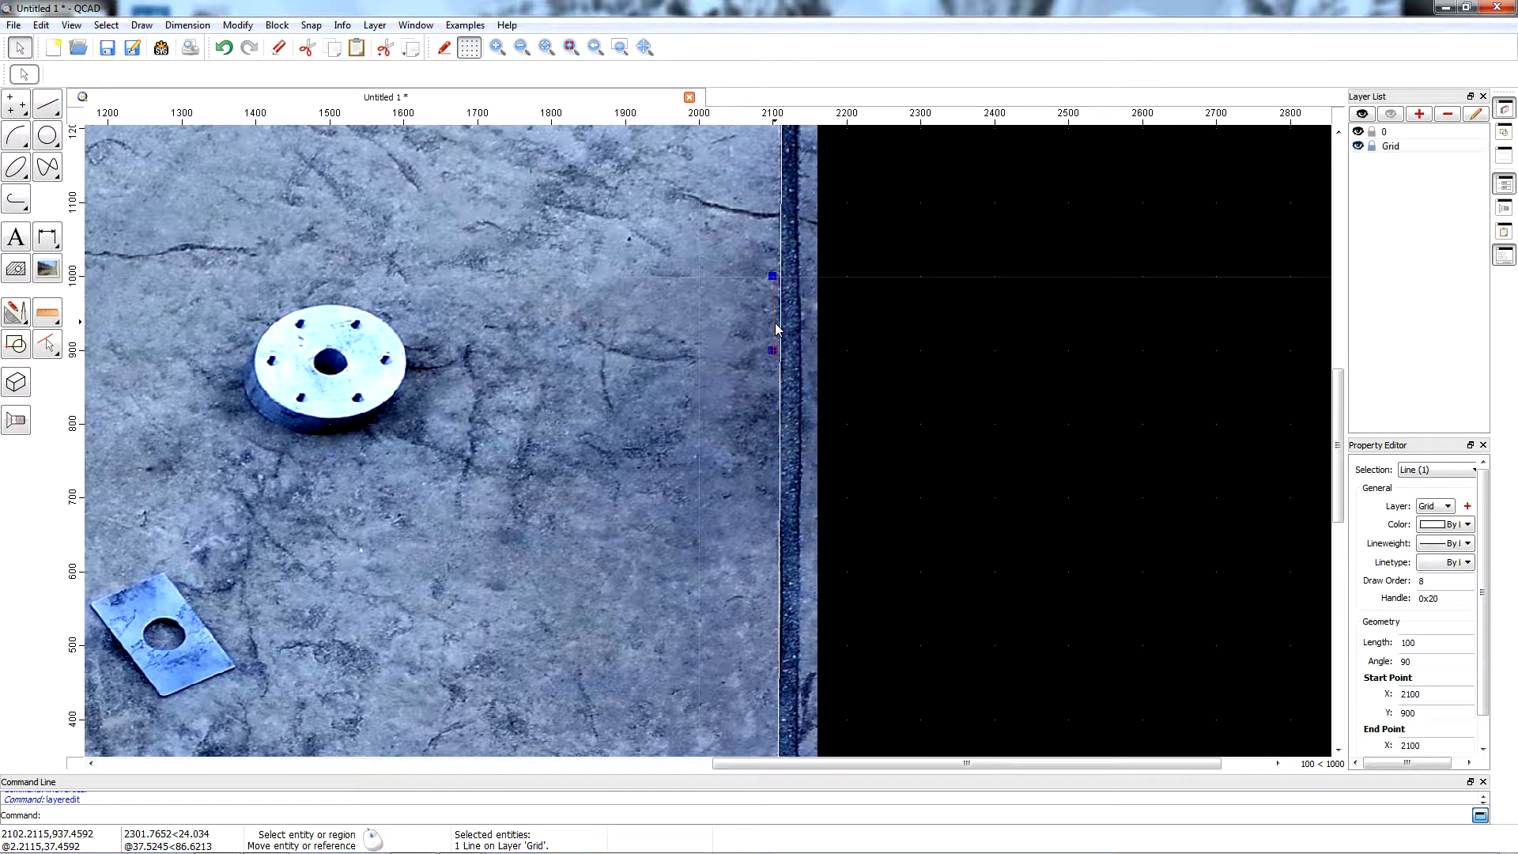
pyautogui.press('Delete')
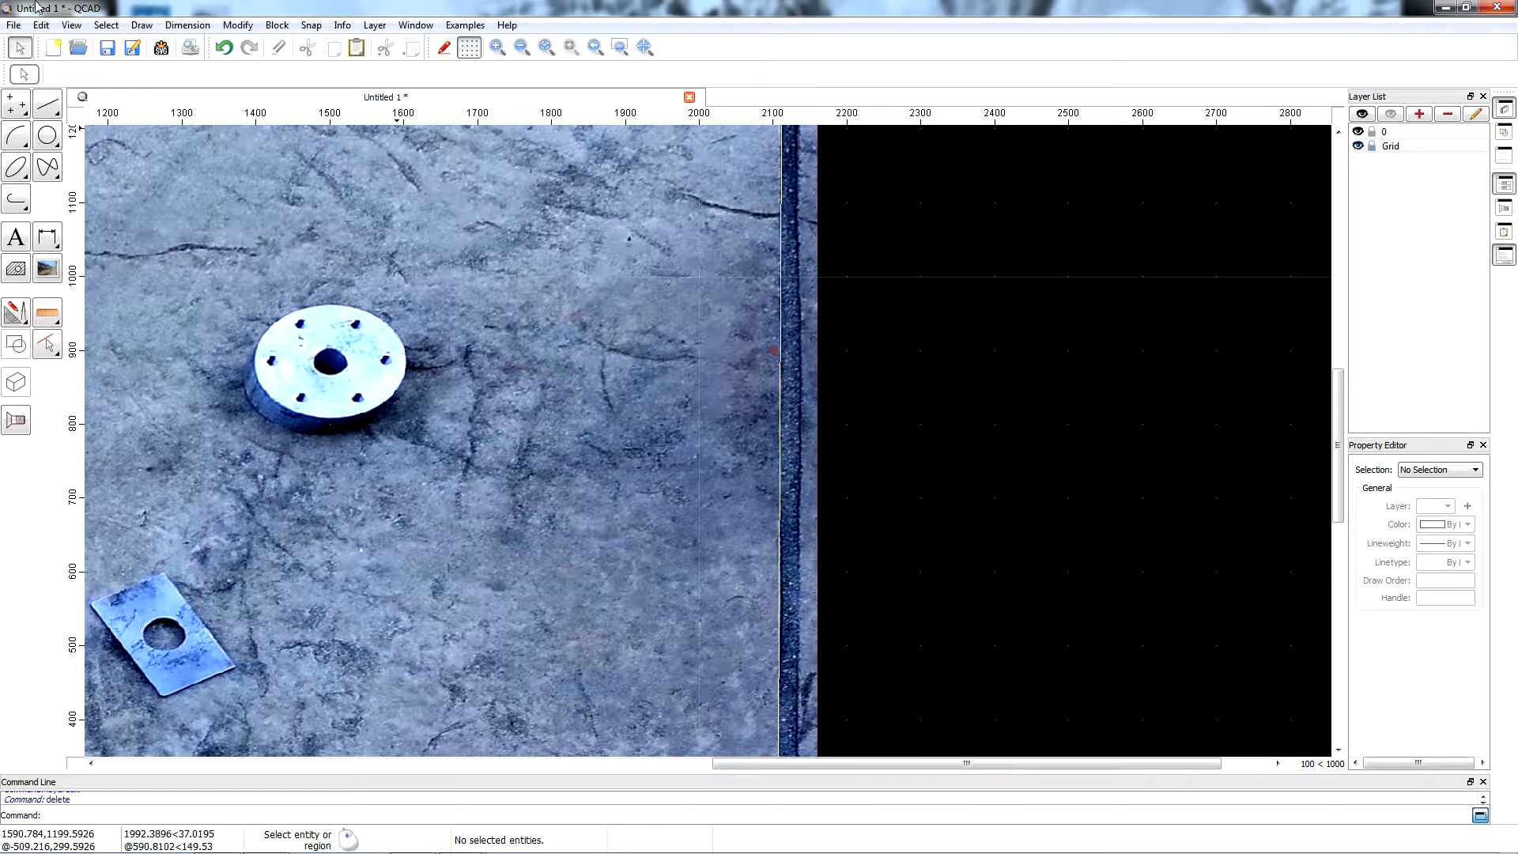
# Place a vertical line 100 units long starting at the midpoint of the outline's right edge and end the command.
pyautogui.click(142, 26)
pyautogui.moveTo(162, 62)
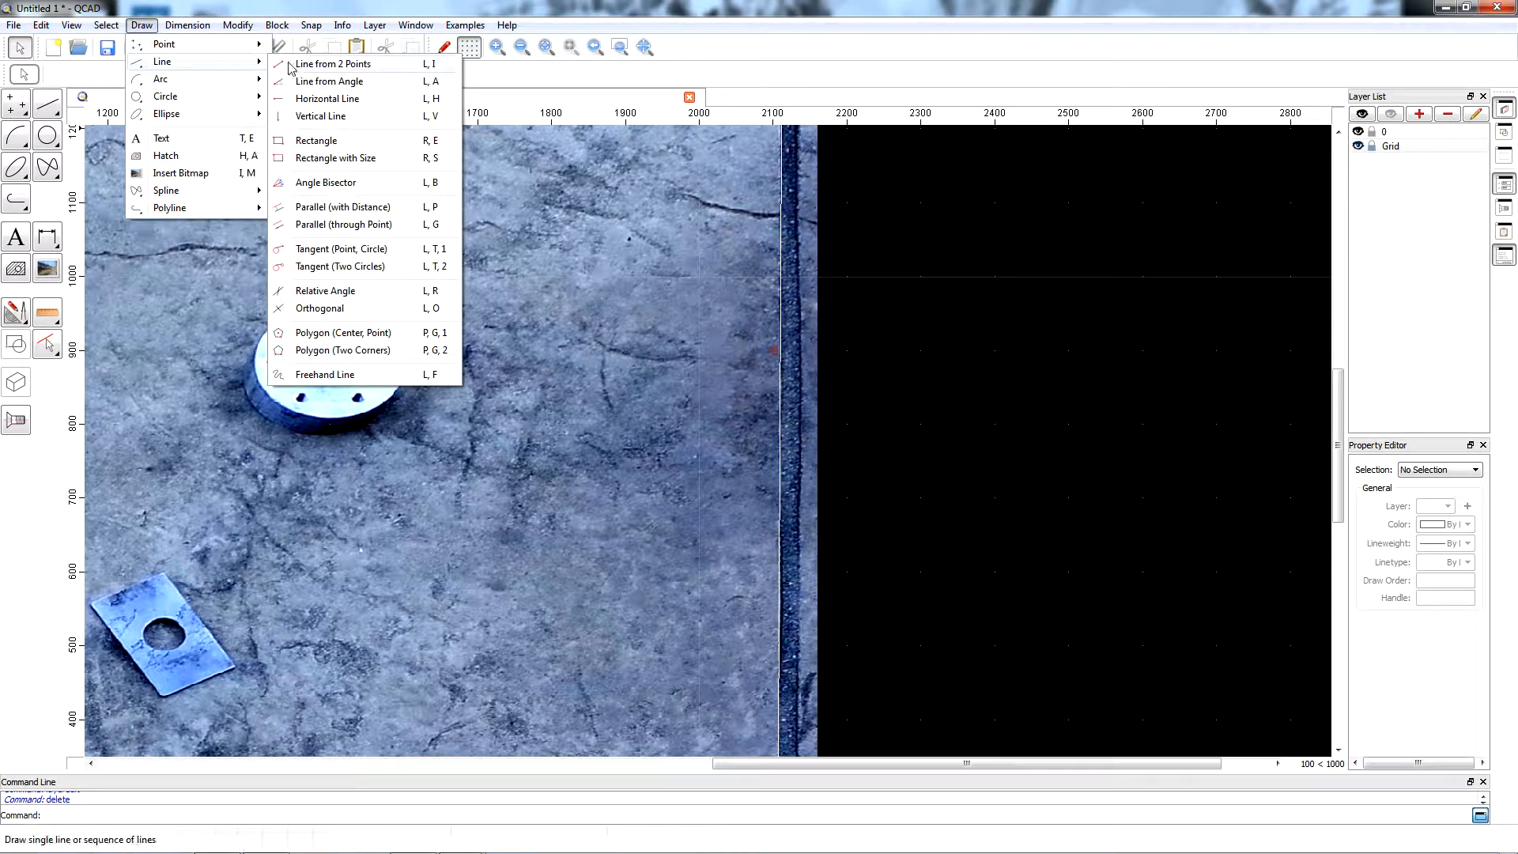
pyautogui.click(325, 116)
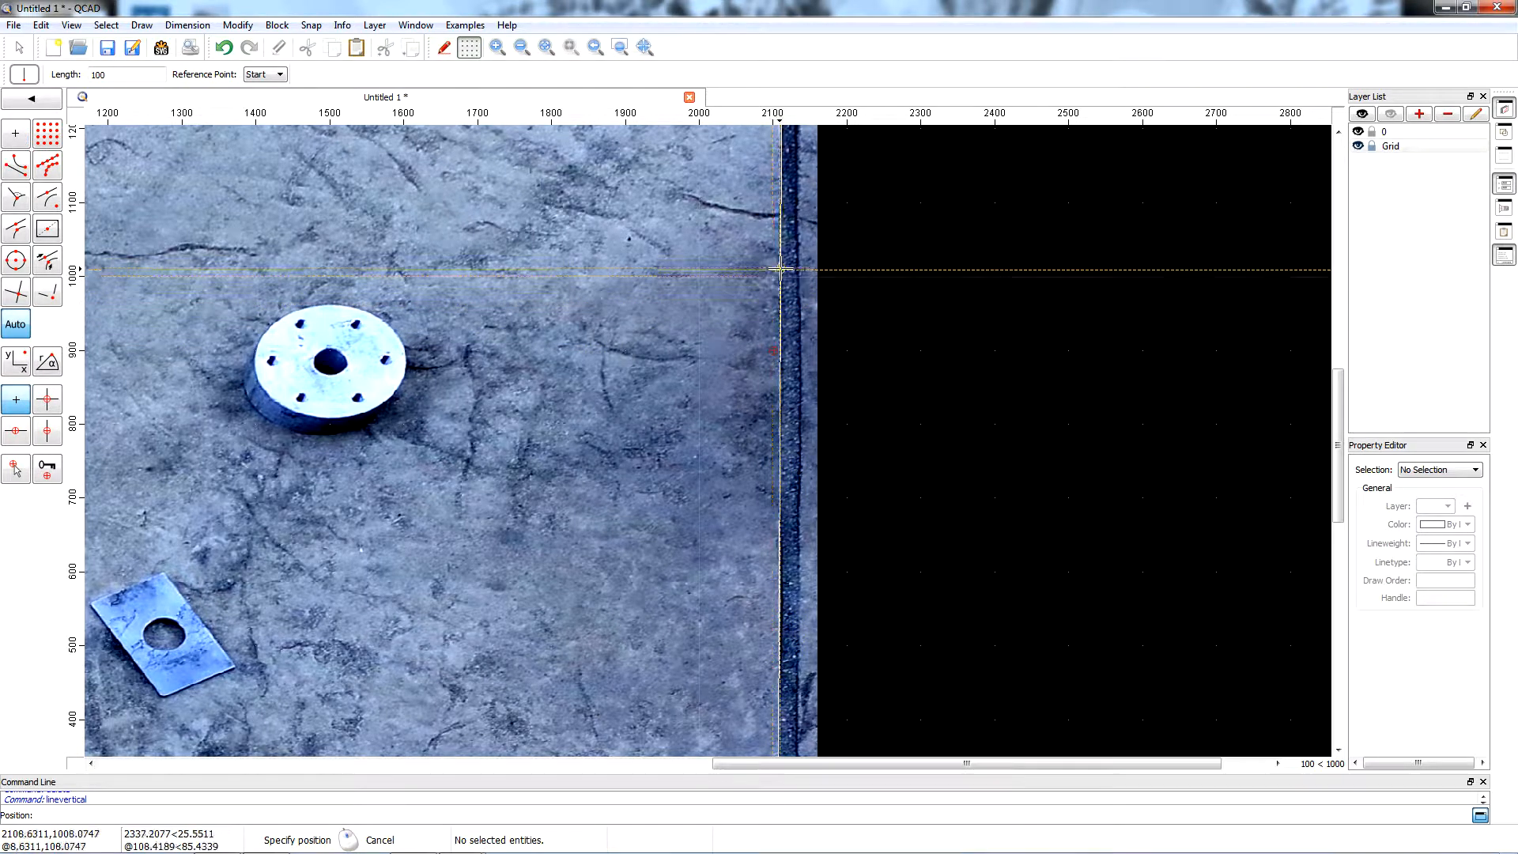
pyautogui.scroll(-5, 773, 332)
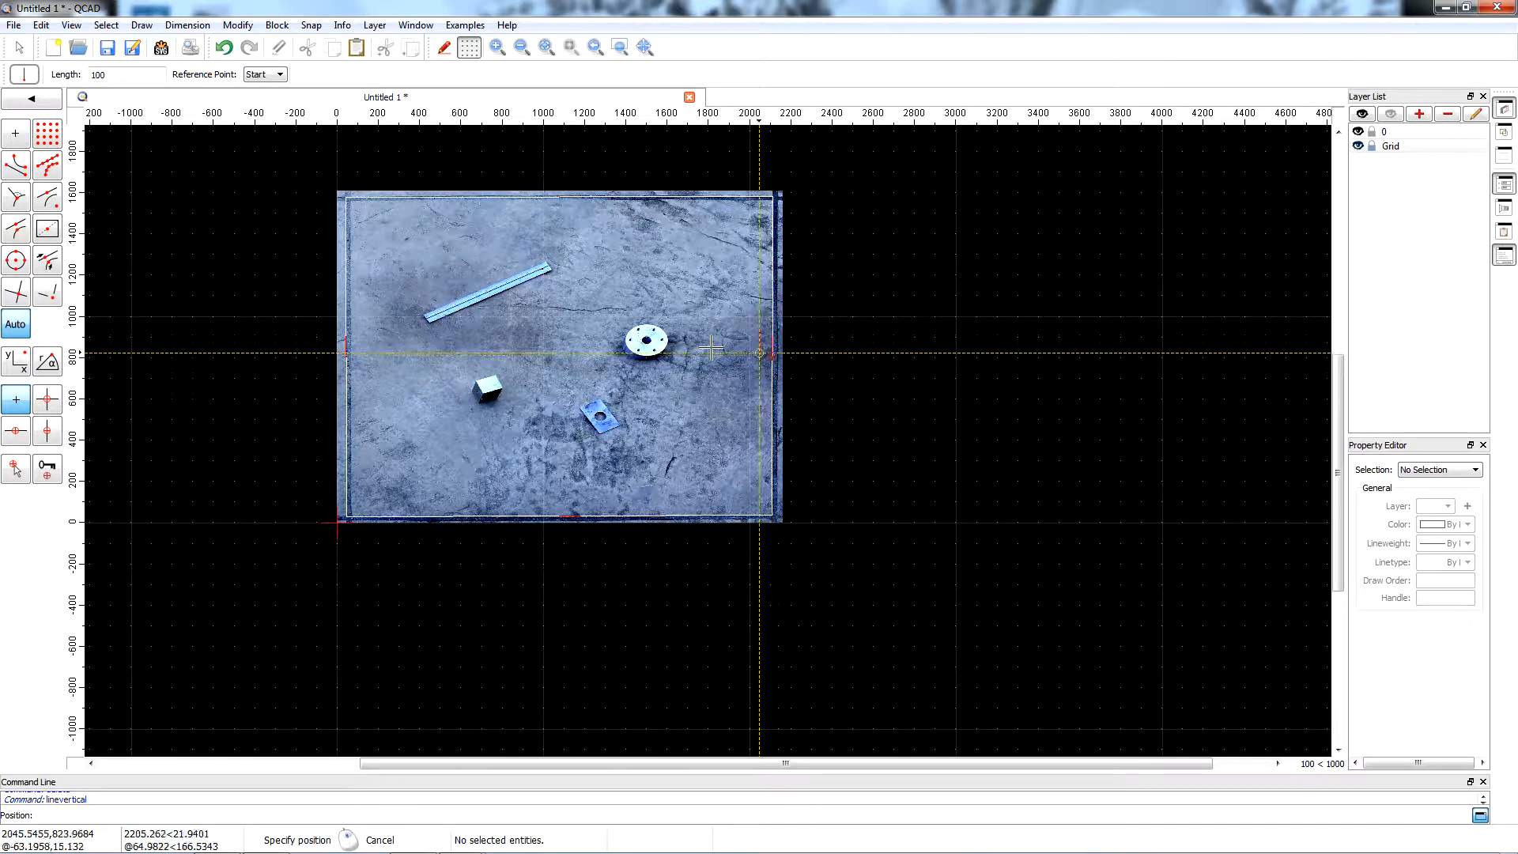
pyautogui.press('Escape')
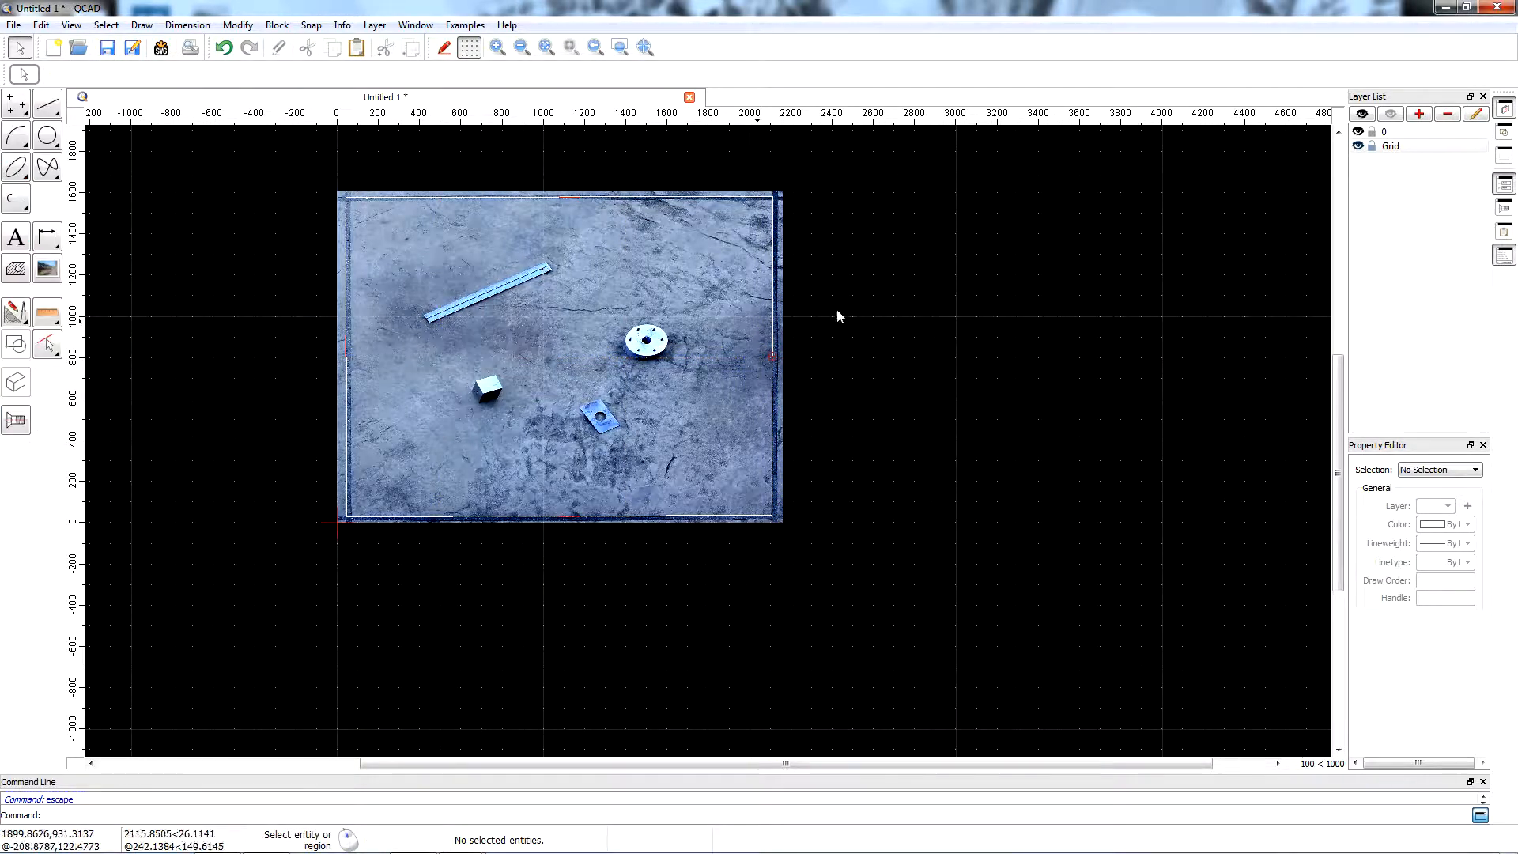
# Hide layer 0 and join the four short grid lines at their corners into a closed rectangle with Trim Both.
pyautogui.click(1358, 132)
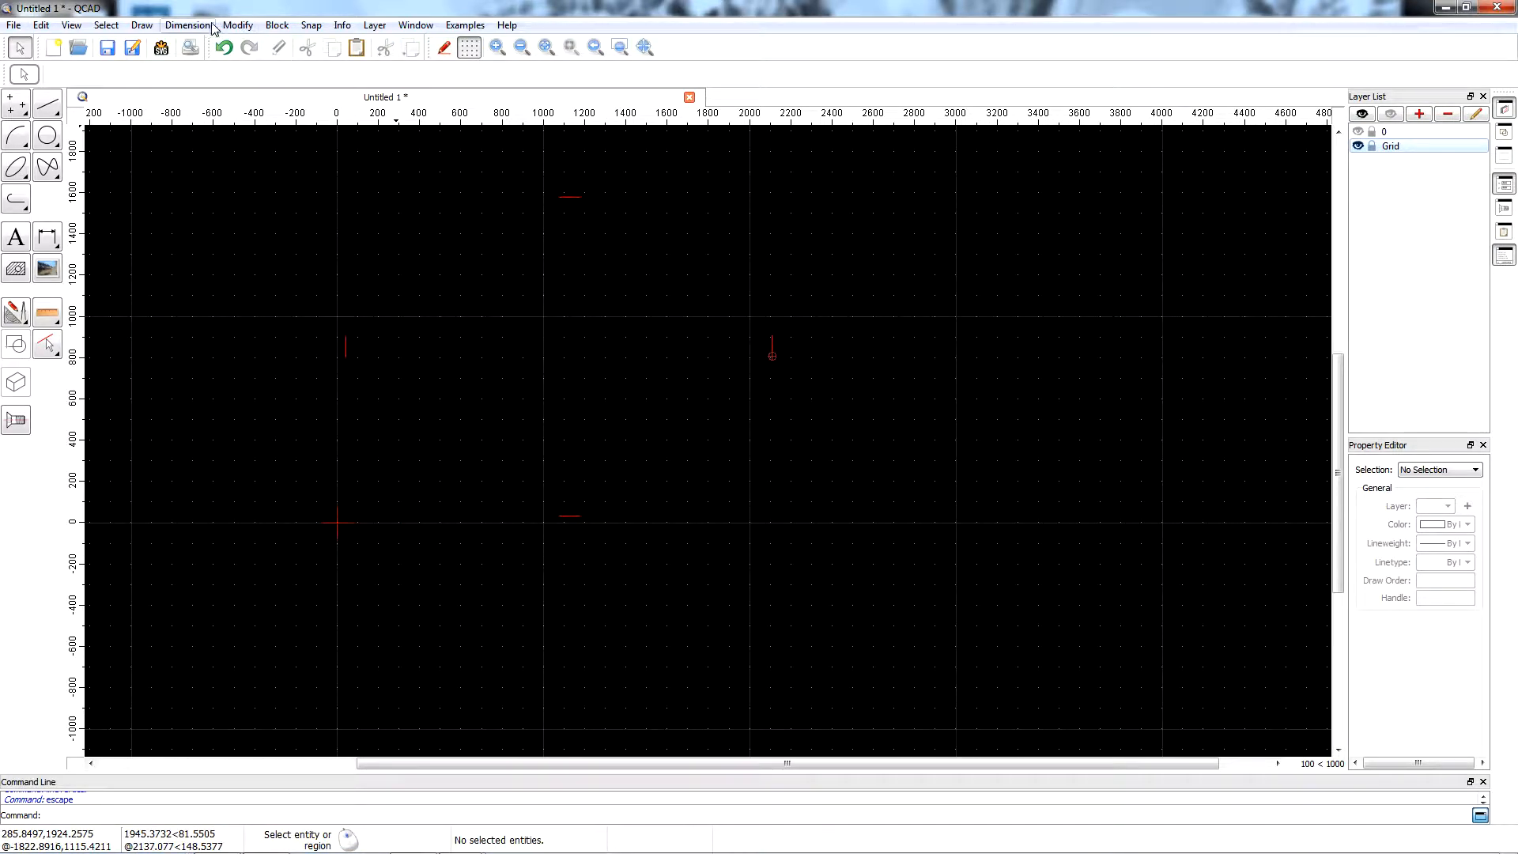
pyautogui.click(237, 25)
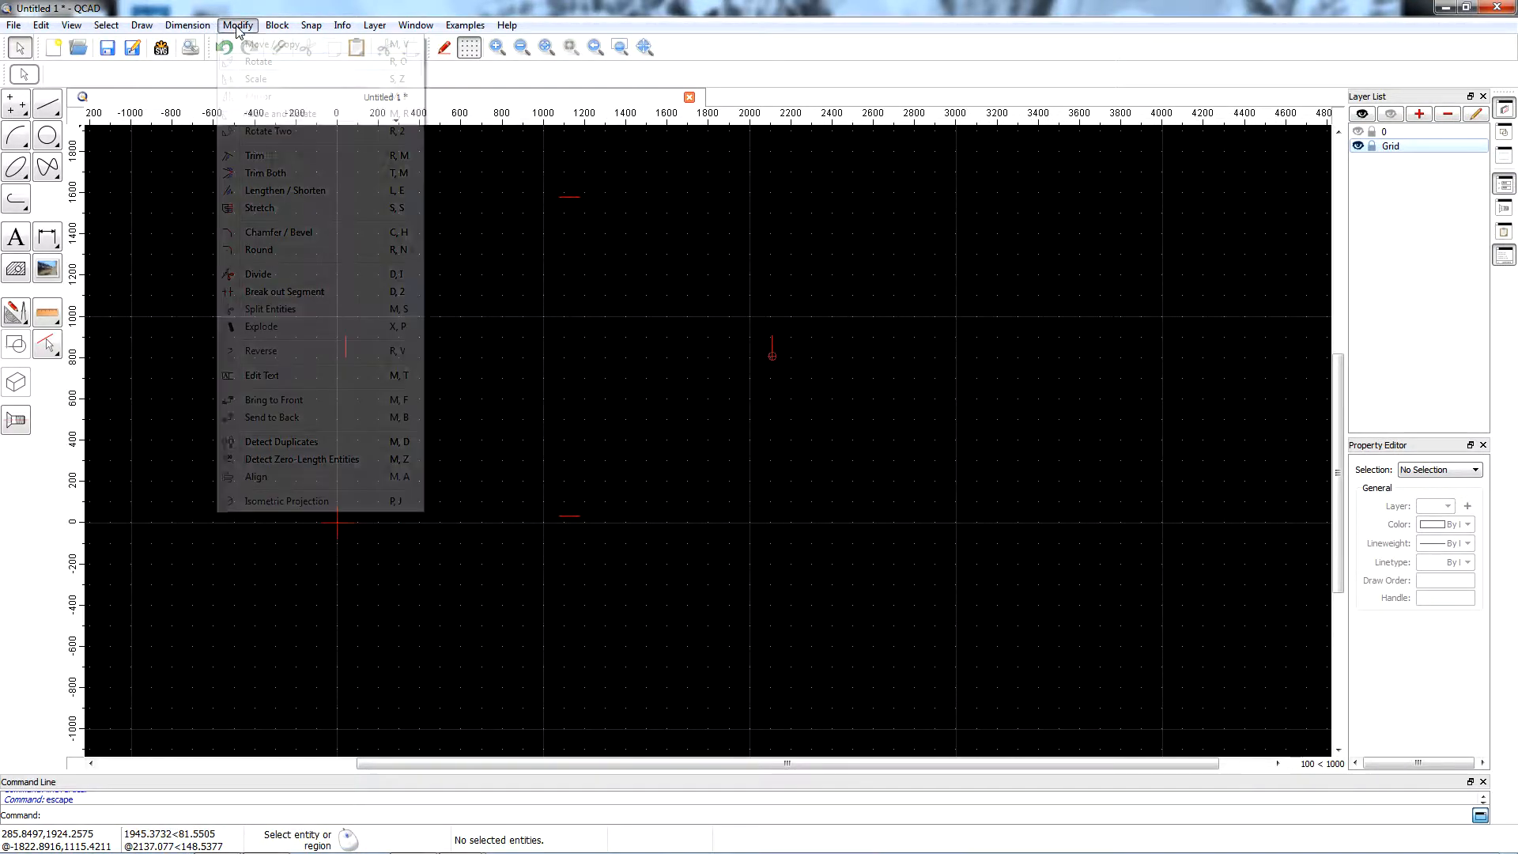
pyautogui.click(267, 176)
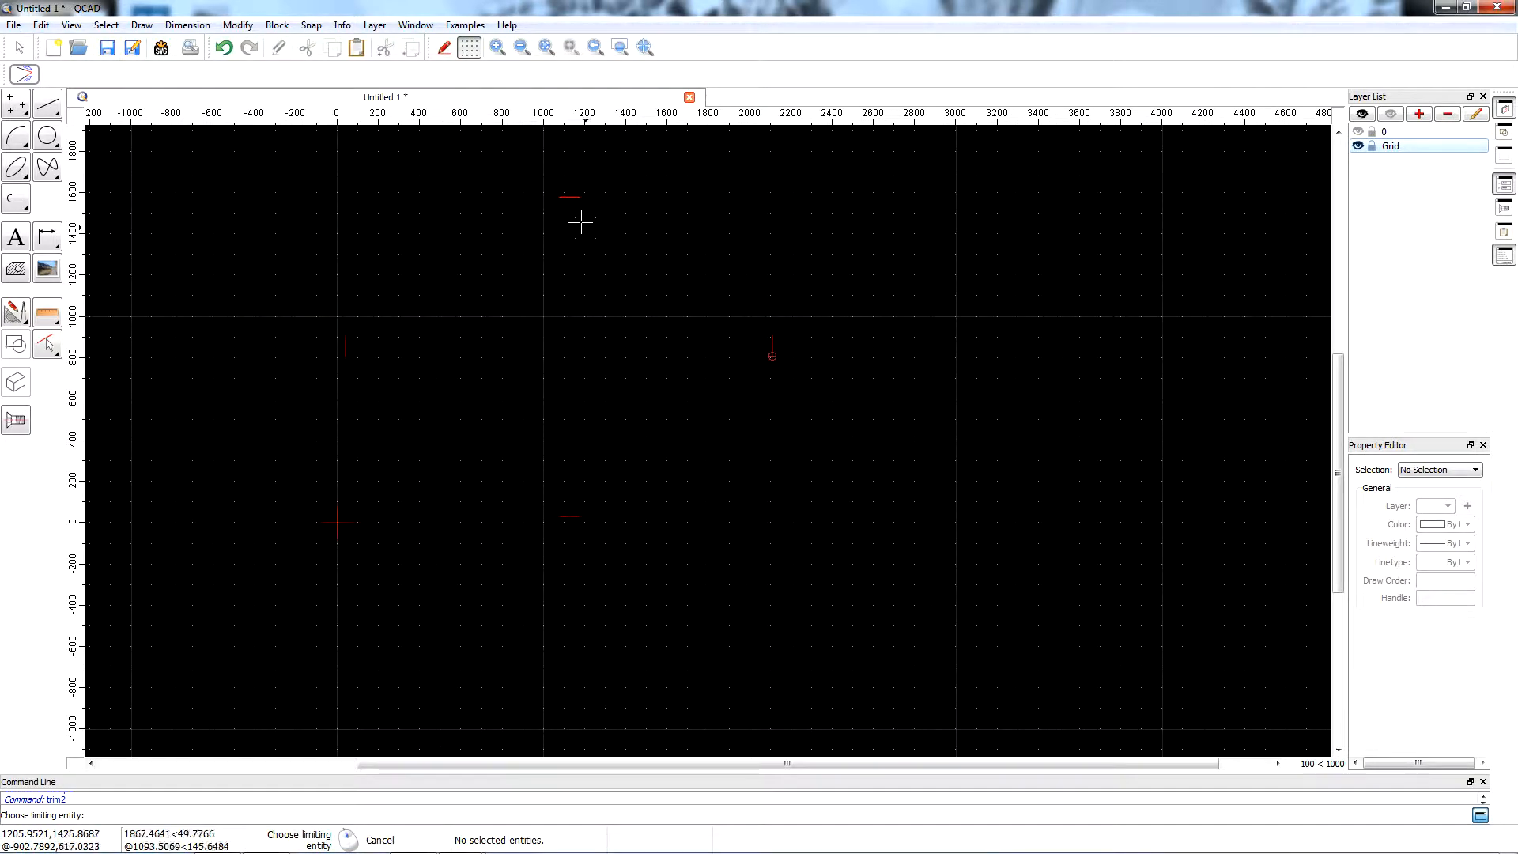
pyautogui.click(769, 338)
pyautogui.click(773, 329)
pyautogui.click(570, 515)
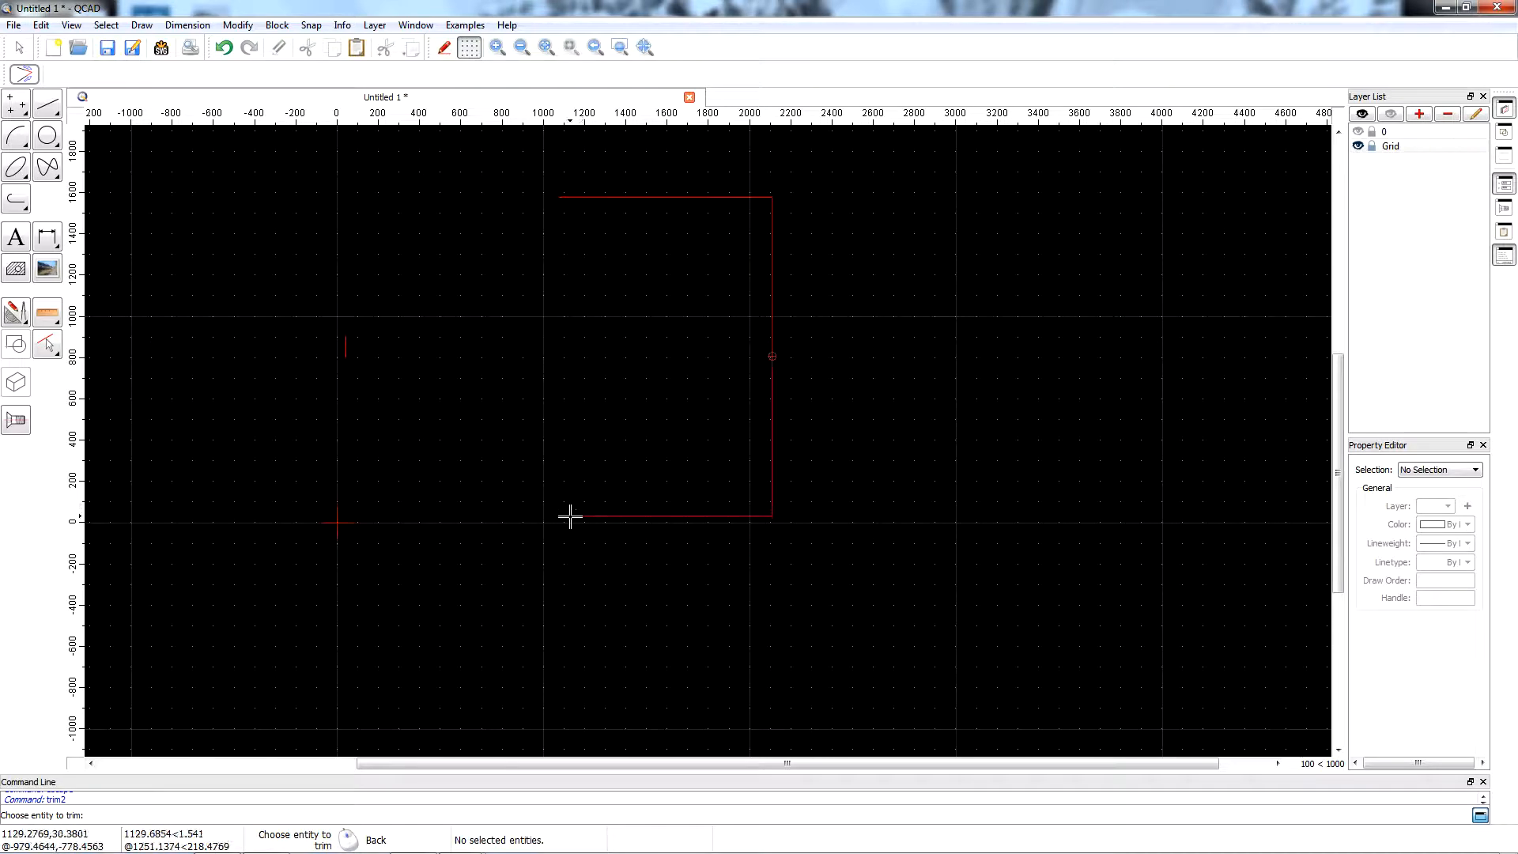
pyautogui.click(569, 515)
pyautogui.click(344, 354)
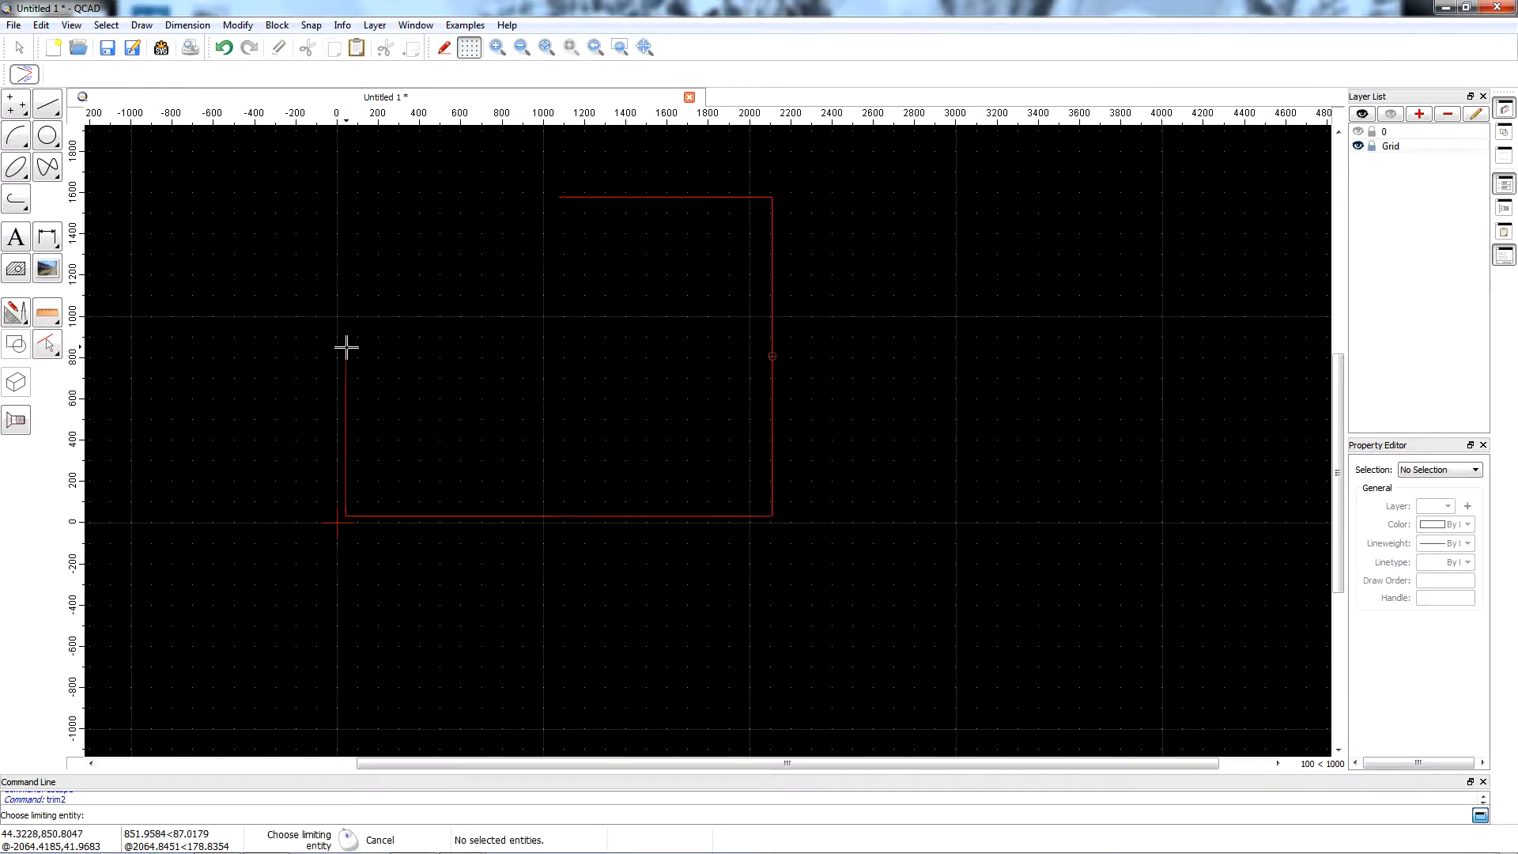
pyautogui.click(579, 198)
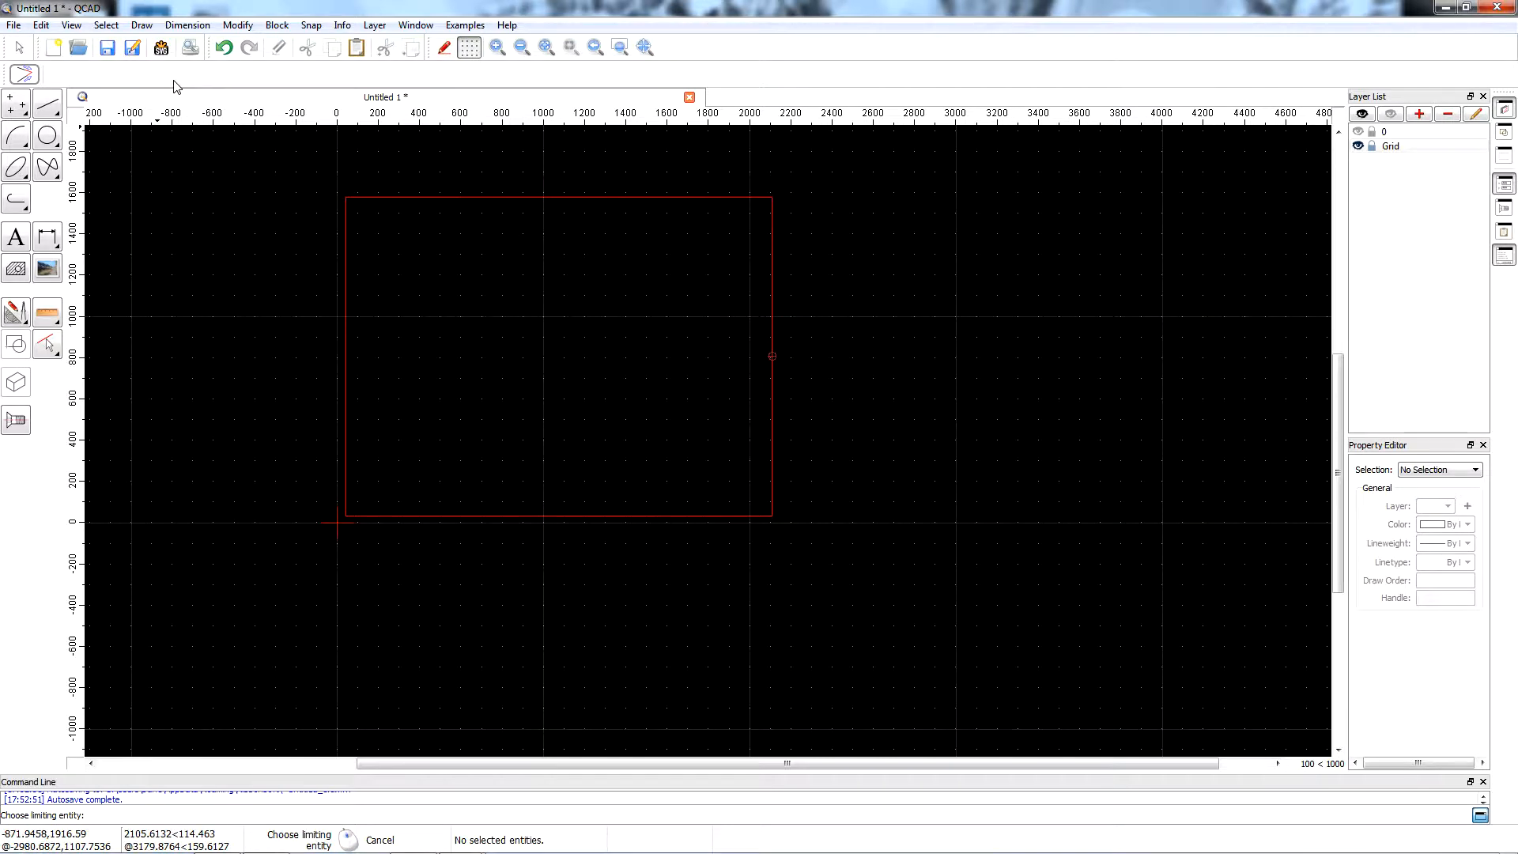
# Try a horizontal dimension between the lower and upper corners of the rectangle's left edge, placed at -100,800, and undo it.
pyautogui.click(188, 25)
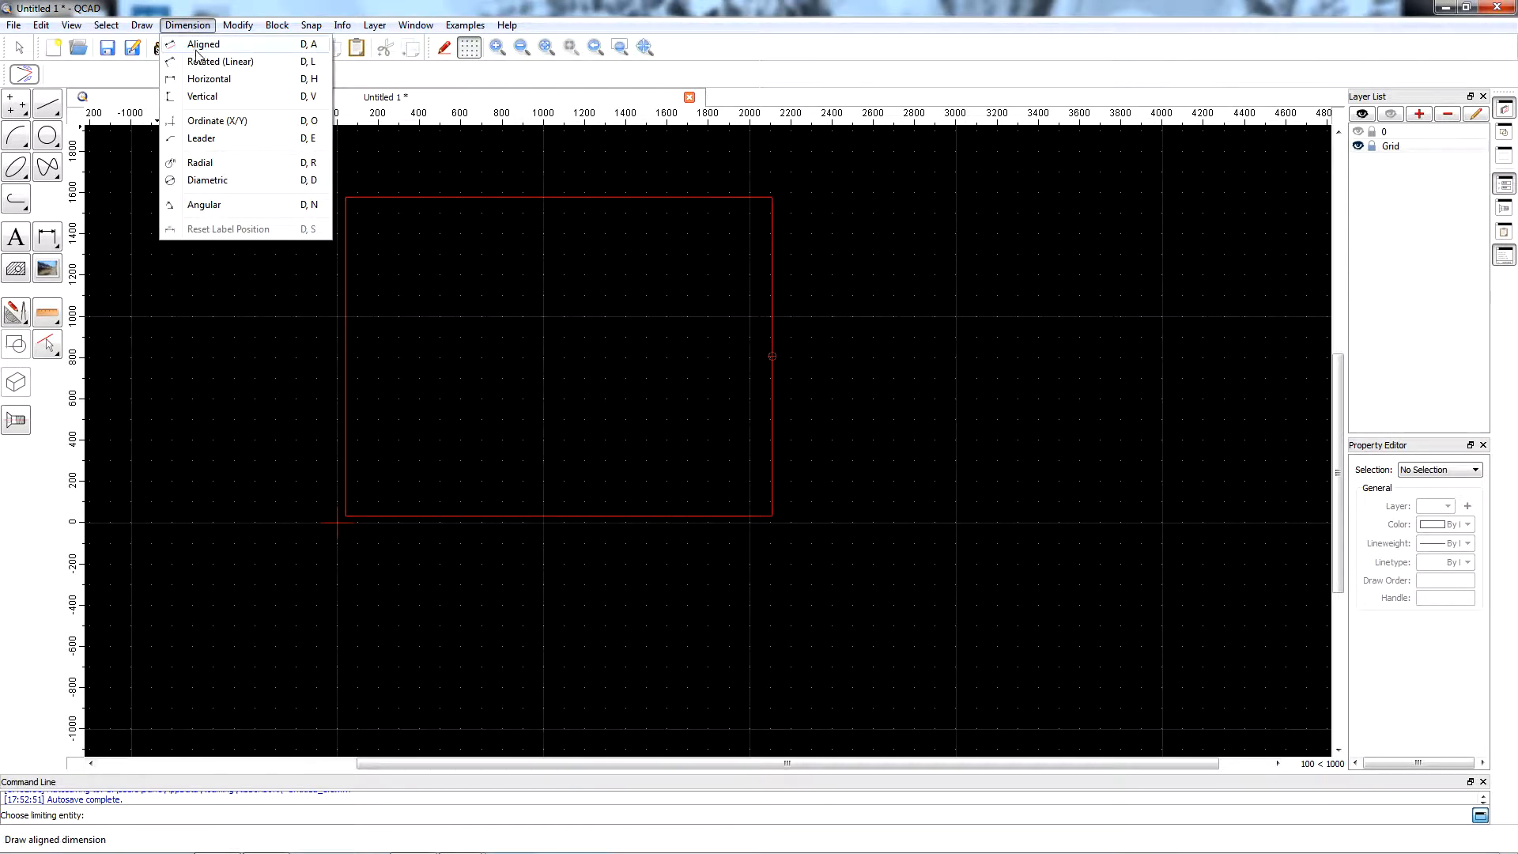
pyautogui.click(207, 79)
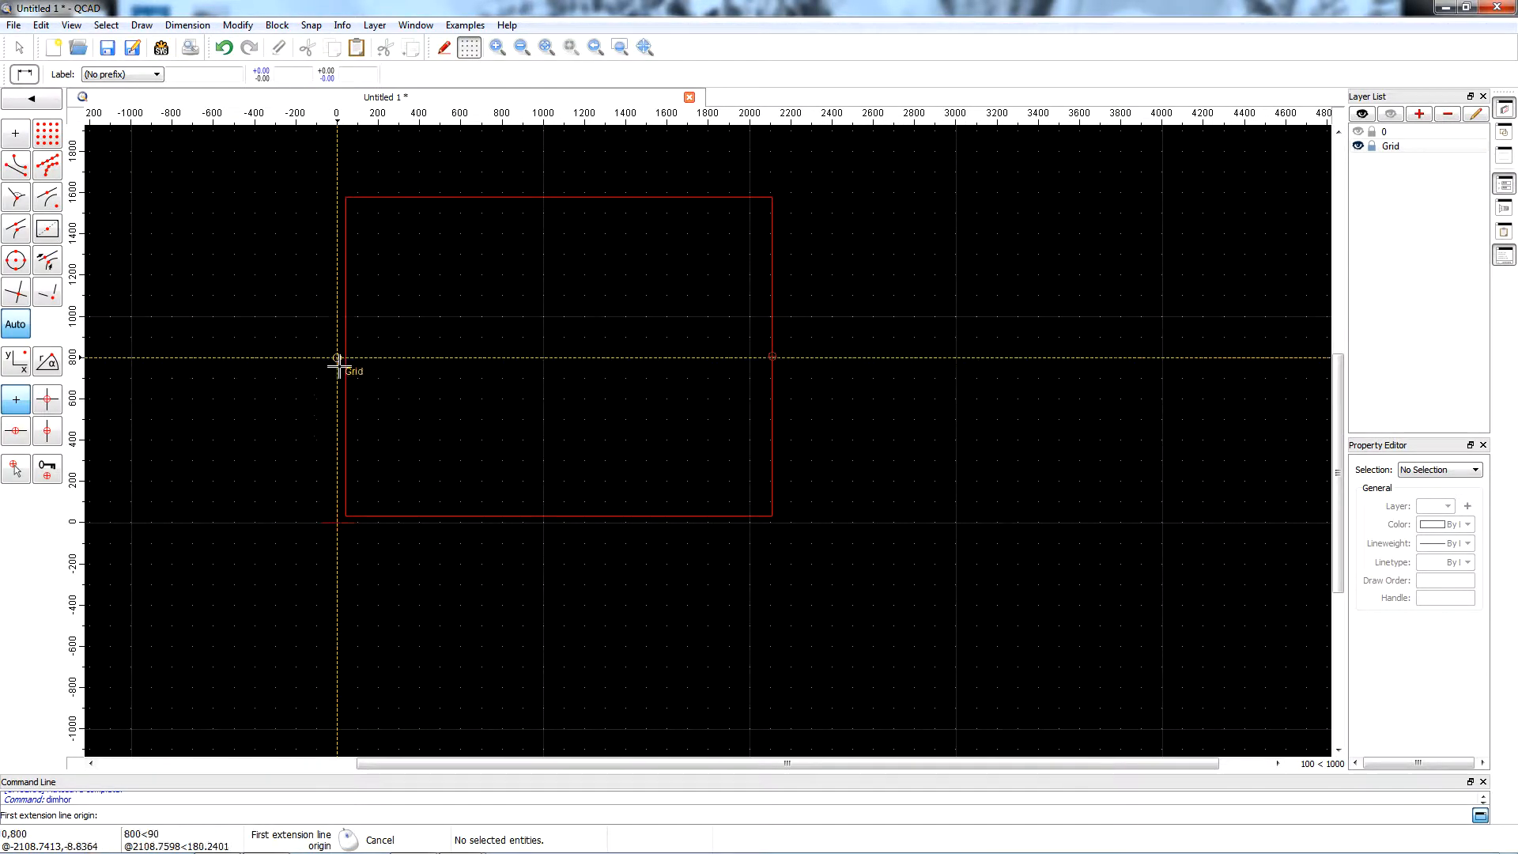
pyautogui.click(347, 517)
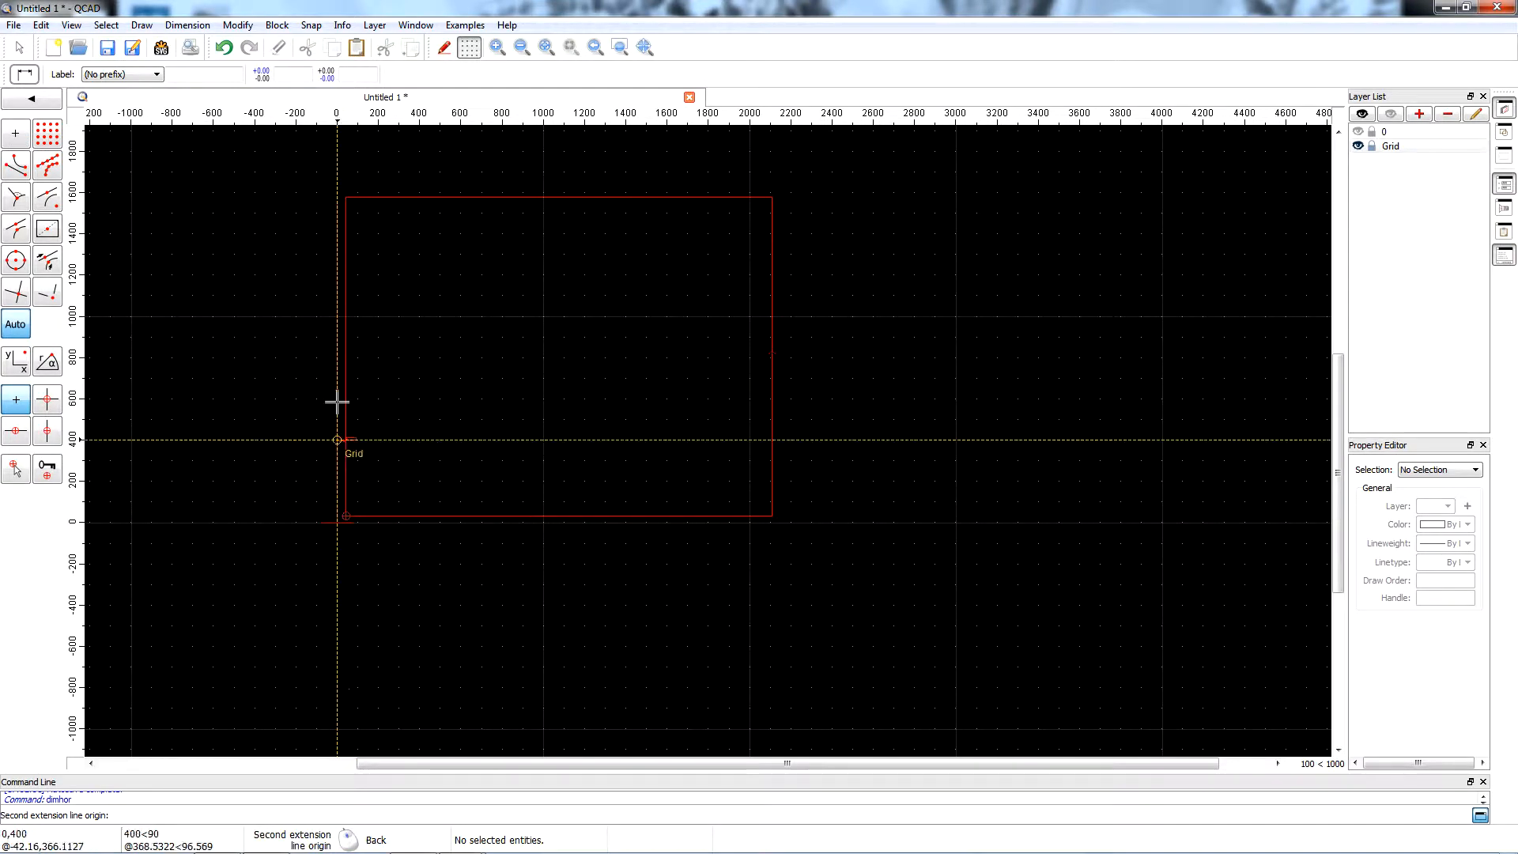
pyautogui.click(345, 196)
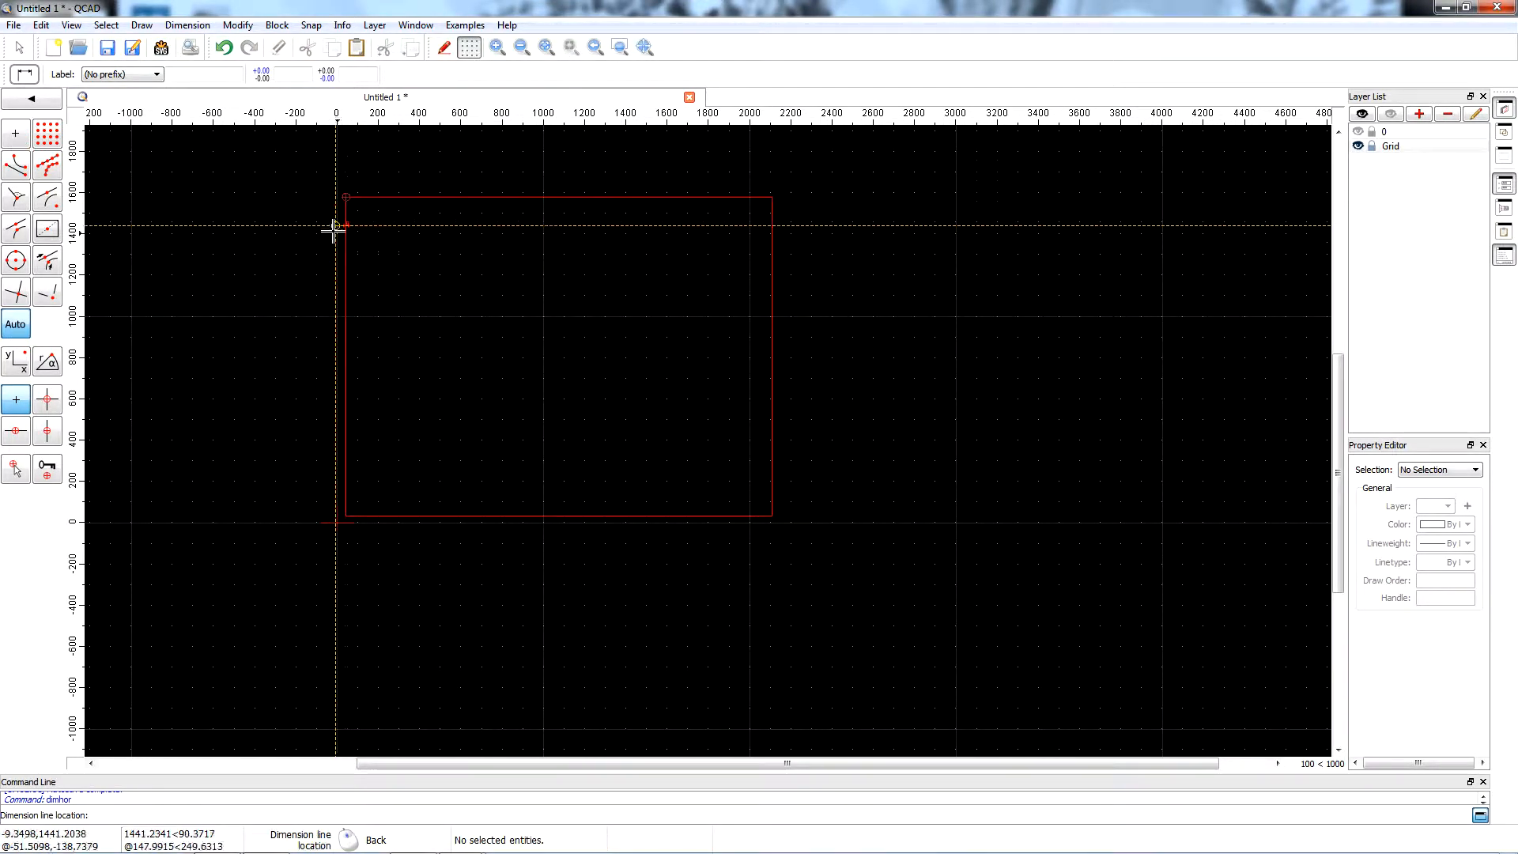
pyautogui.click(317, 357)
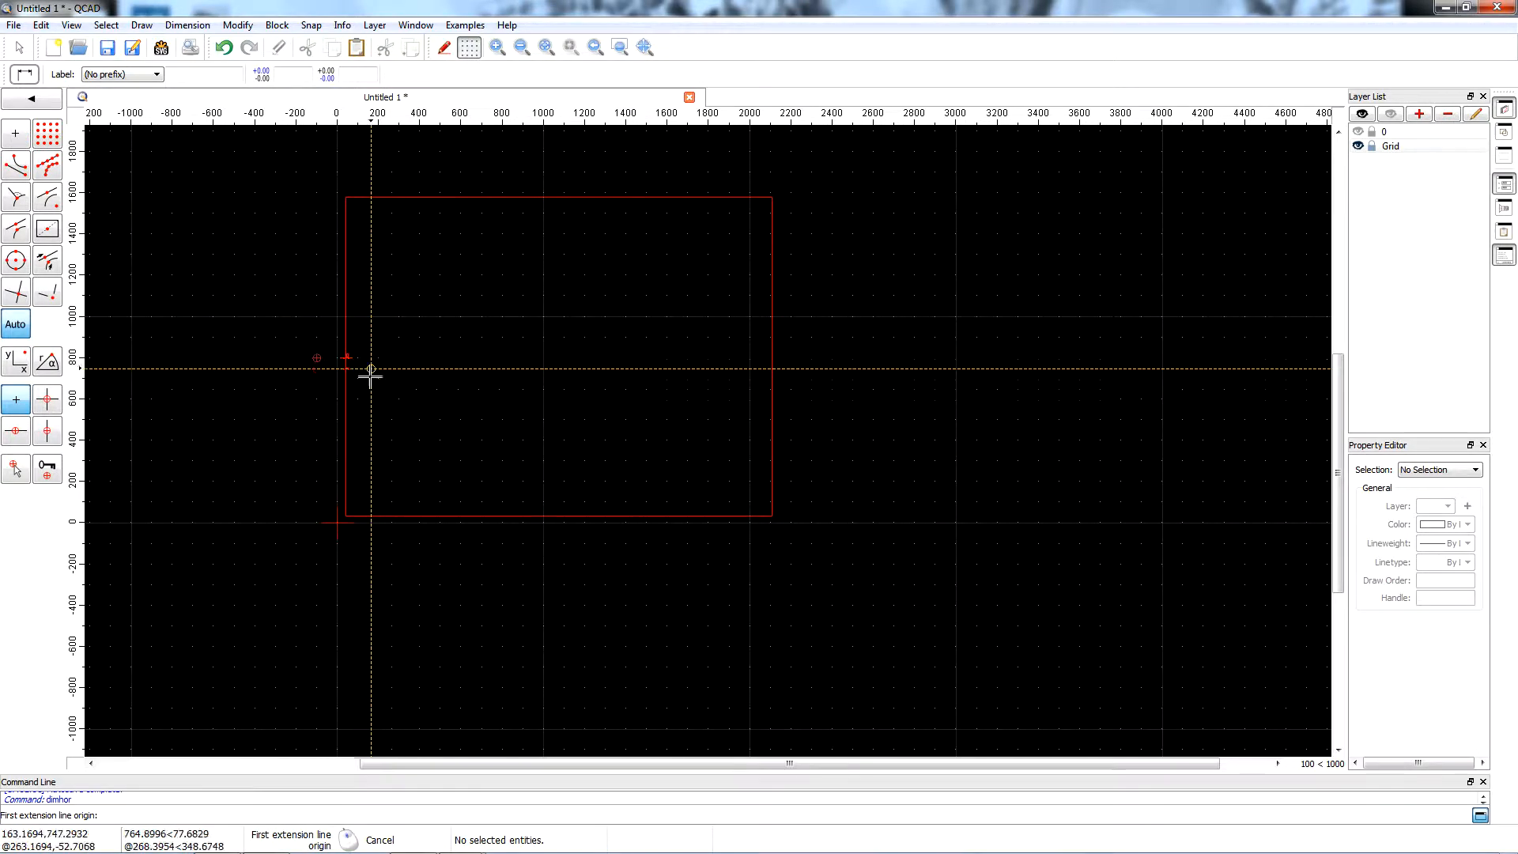
pyautogui.press('Escape')
pyautogui.scroll(7, 316, 353)
pyautogui.scroll(-7, 331, 360)
pyautogui.hotkey('ctrl', 'z')
# Add a vertical dimension to the rectangle's left edge, with its dimension line outside the rectangle at about X -100.
pyautogui.click(207, 30)
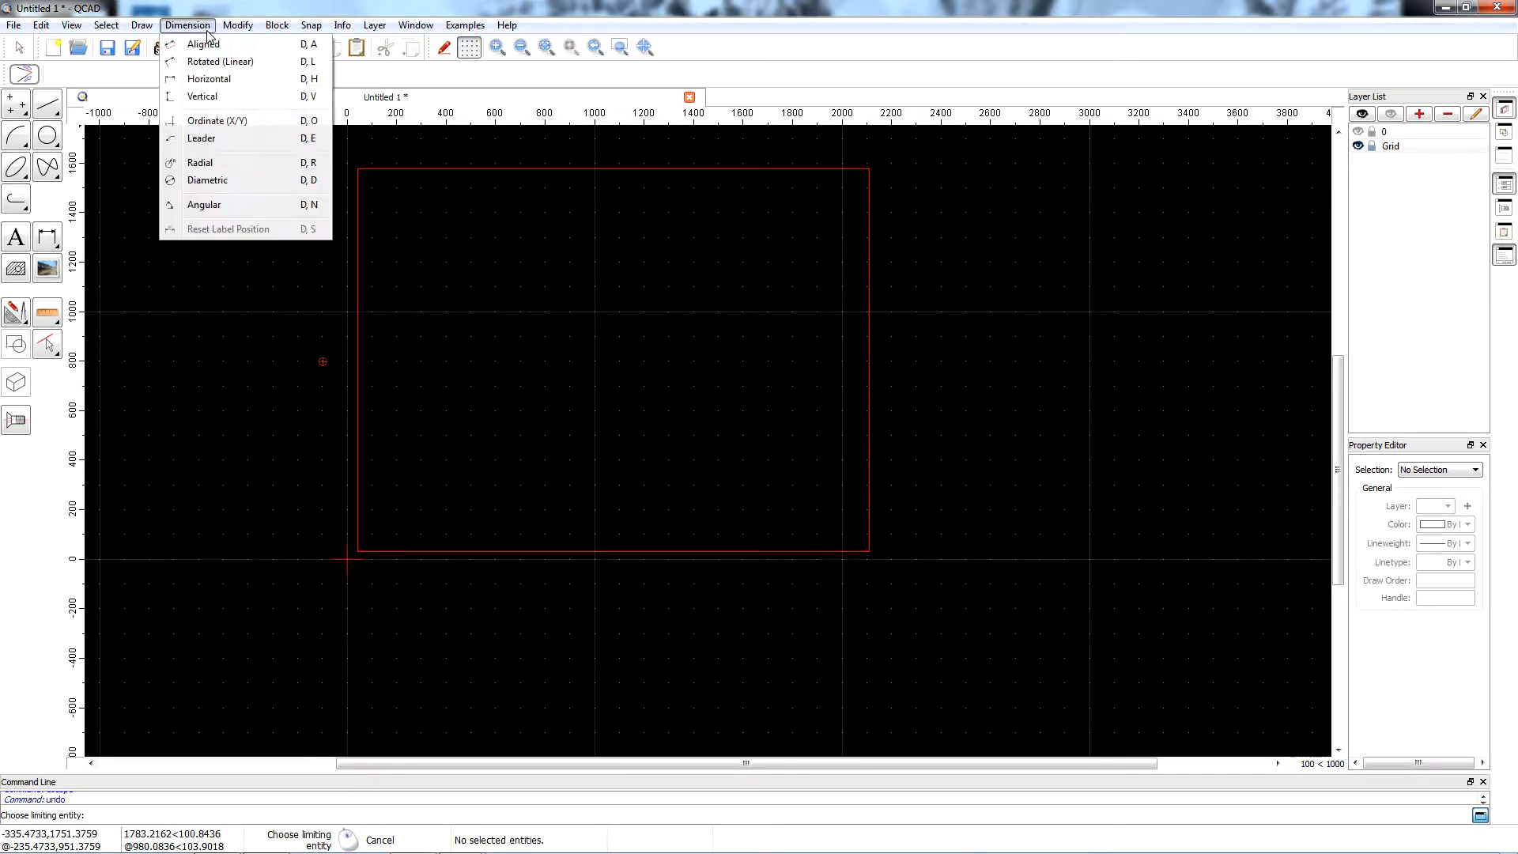
pyautogui.click(213, 98)
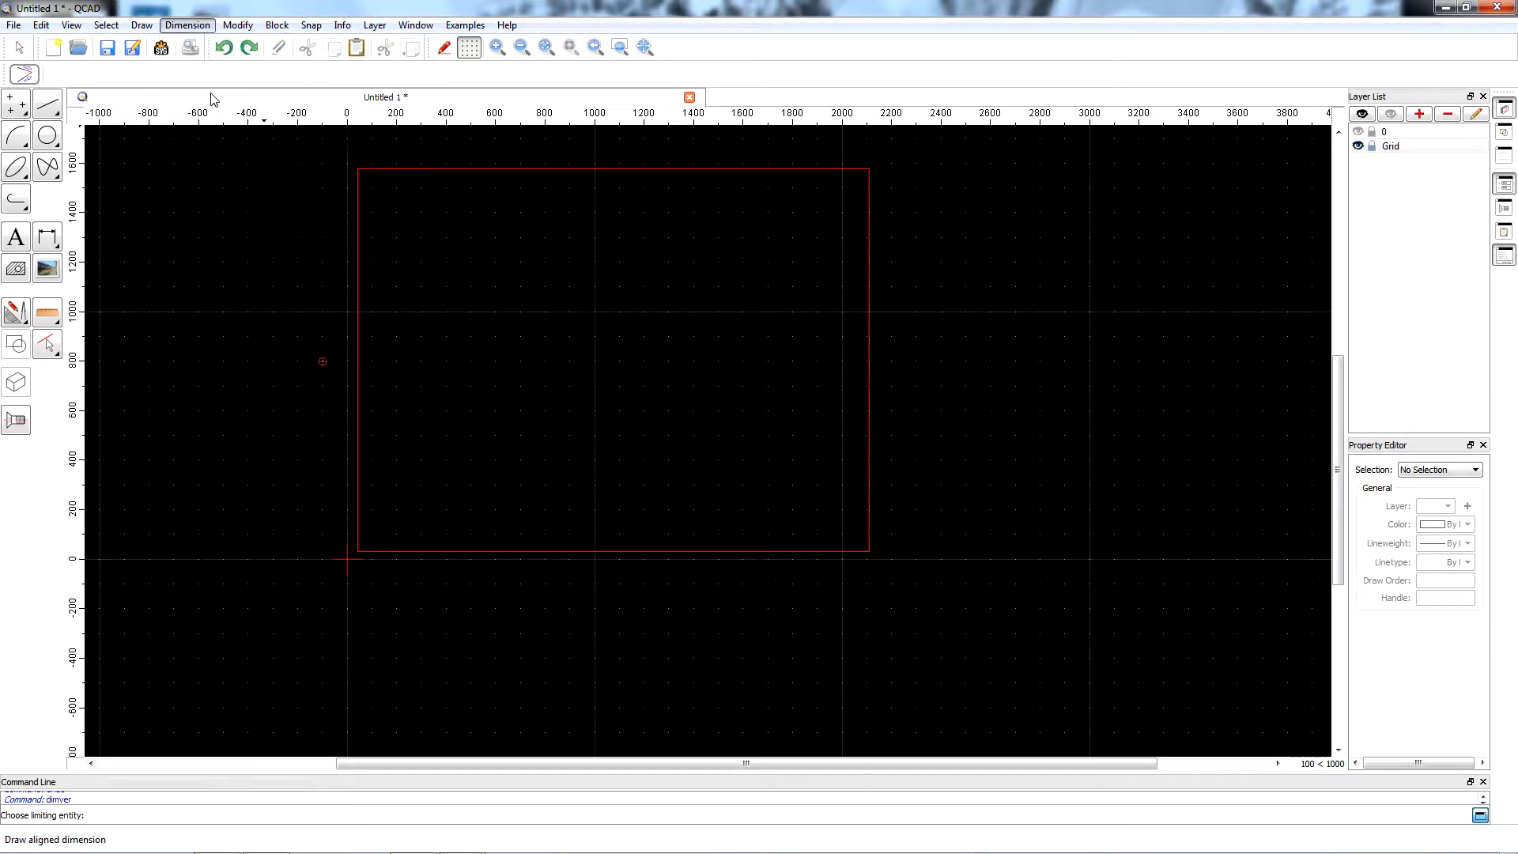
pyautogui.click(358, 169)
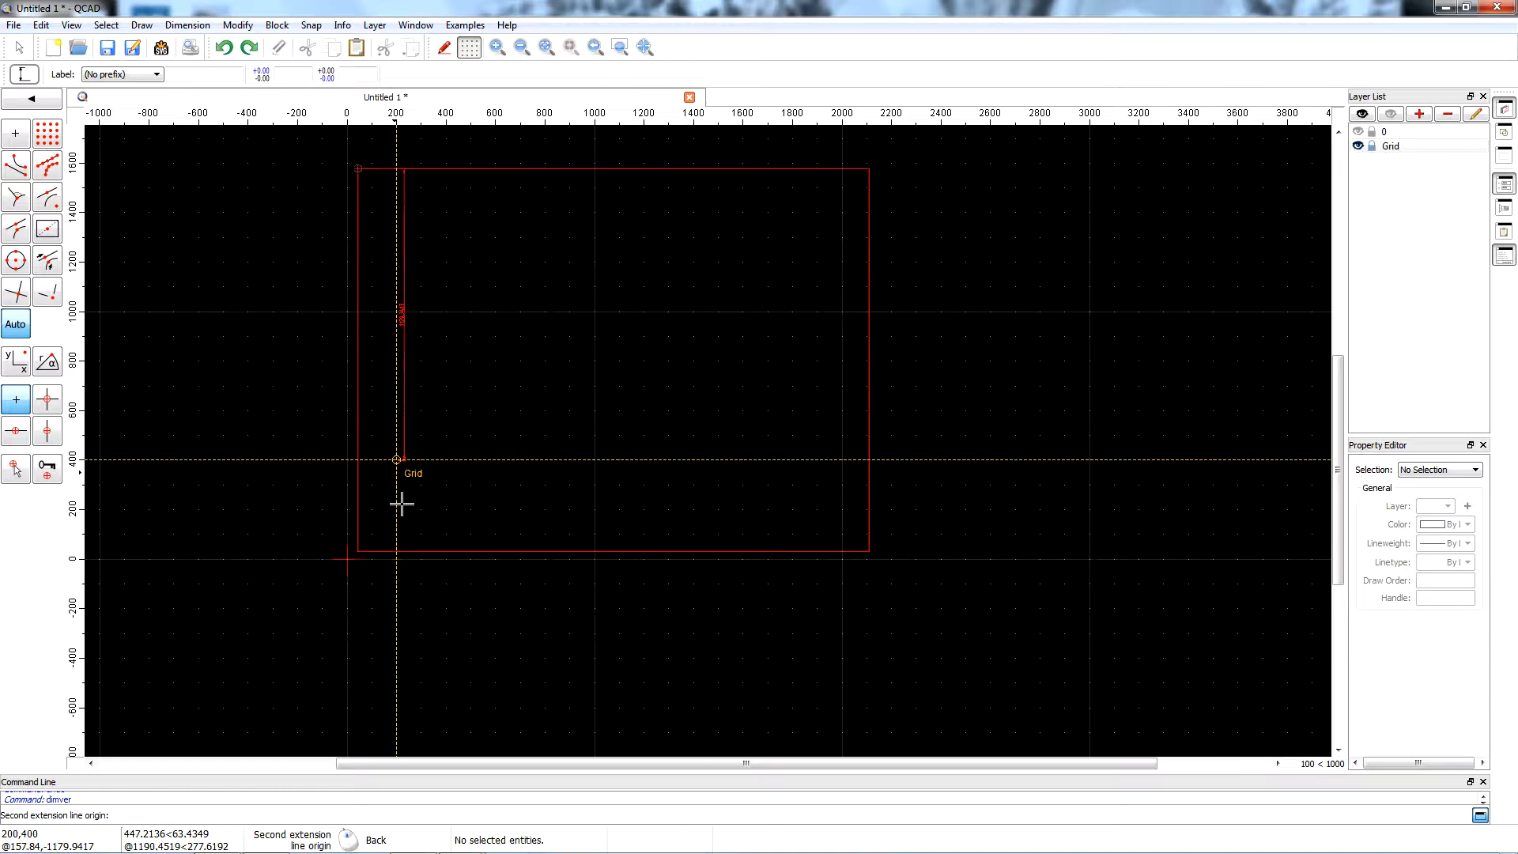
pyautogui.click(357, 552)
pyautogui.click(325, 532)
pyautogui.scroll(3, 304, 345)
pyautogui.scroll(2, 304, 345)
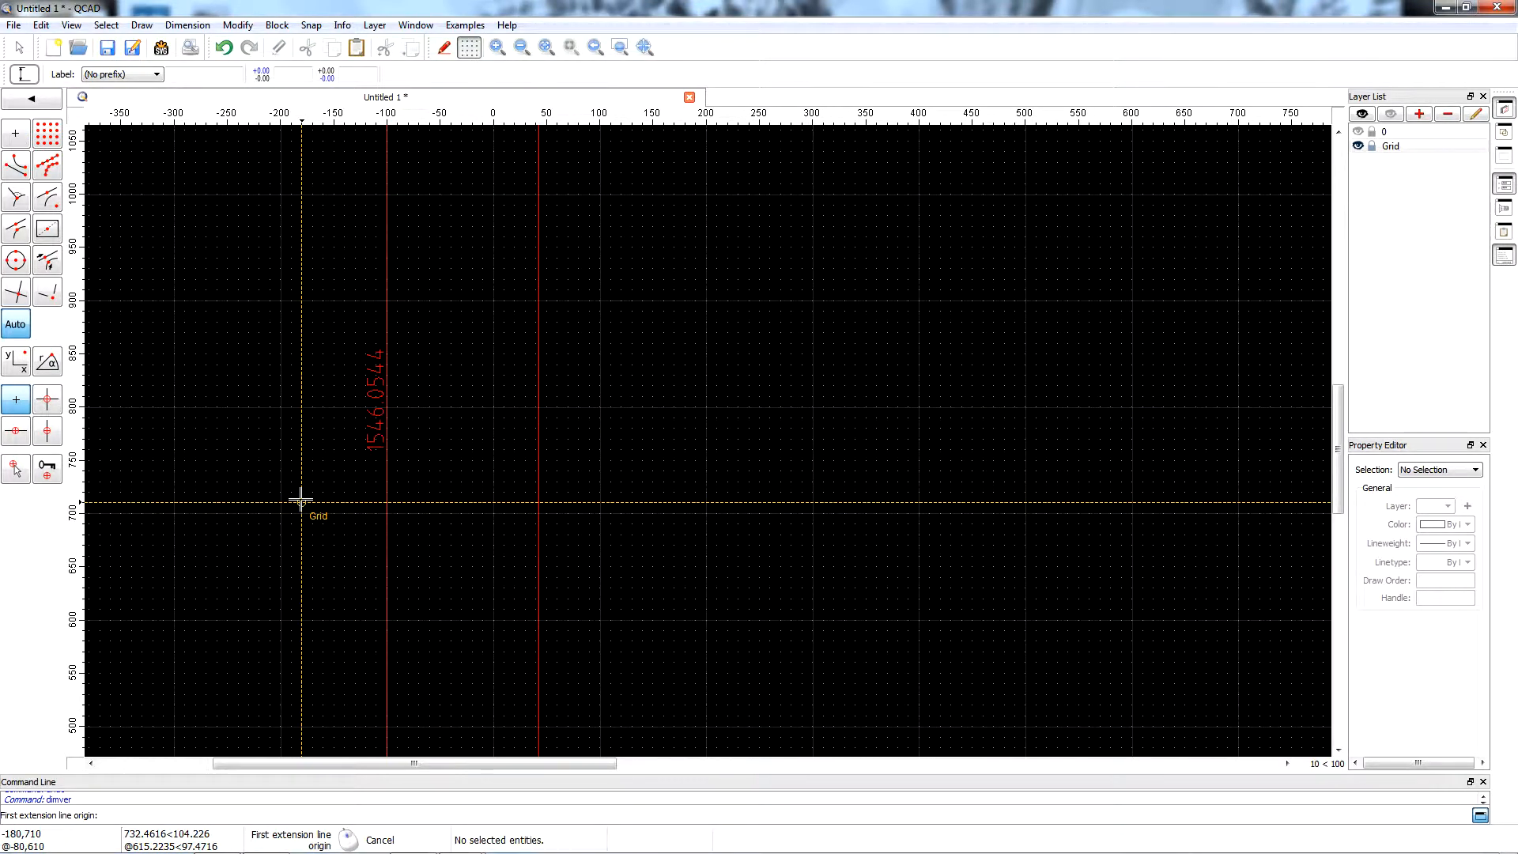
pyautogui.scroll(-7, 316, 380)
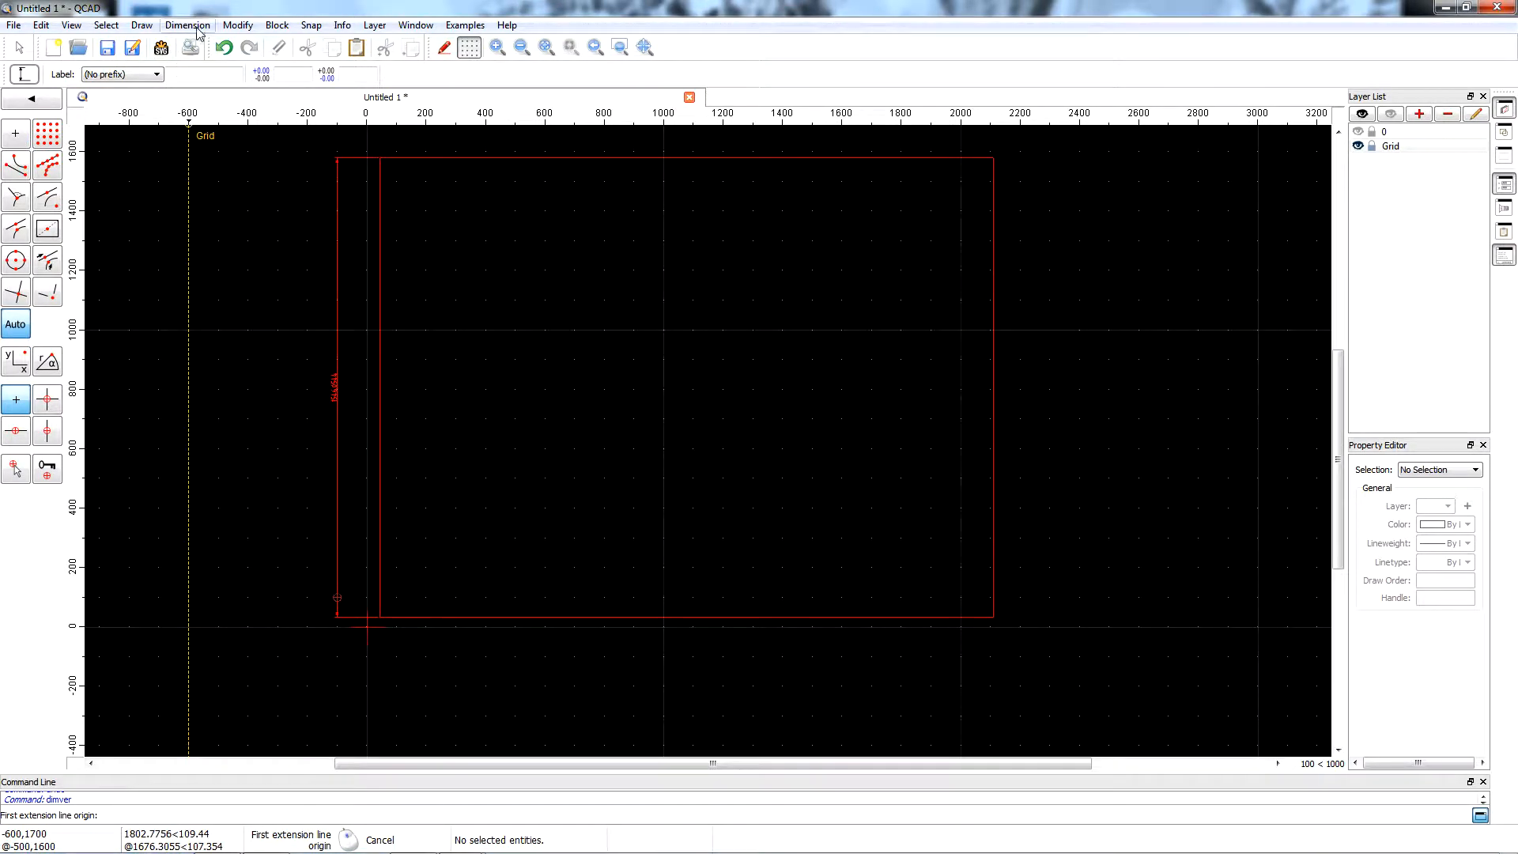
# Make layer 0 visible and select every entity in the drawing.
pyautogui.click(1359, 131)
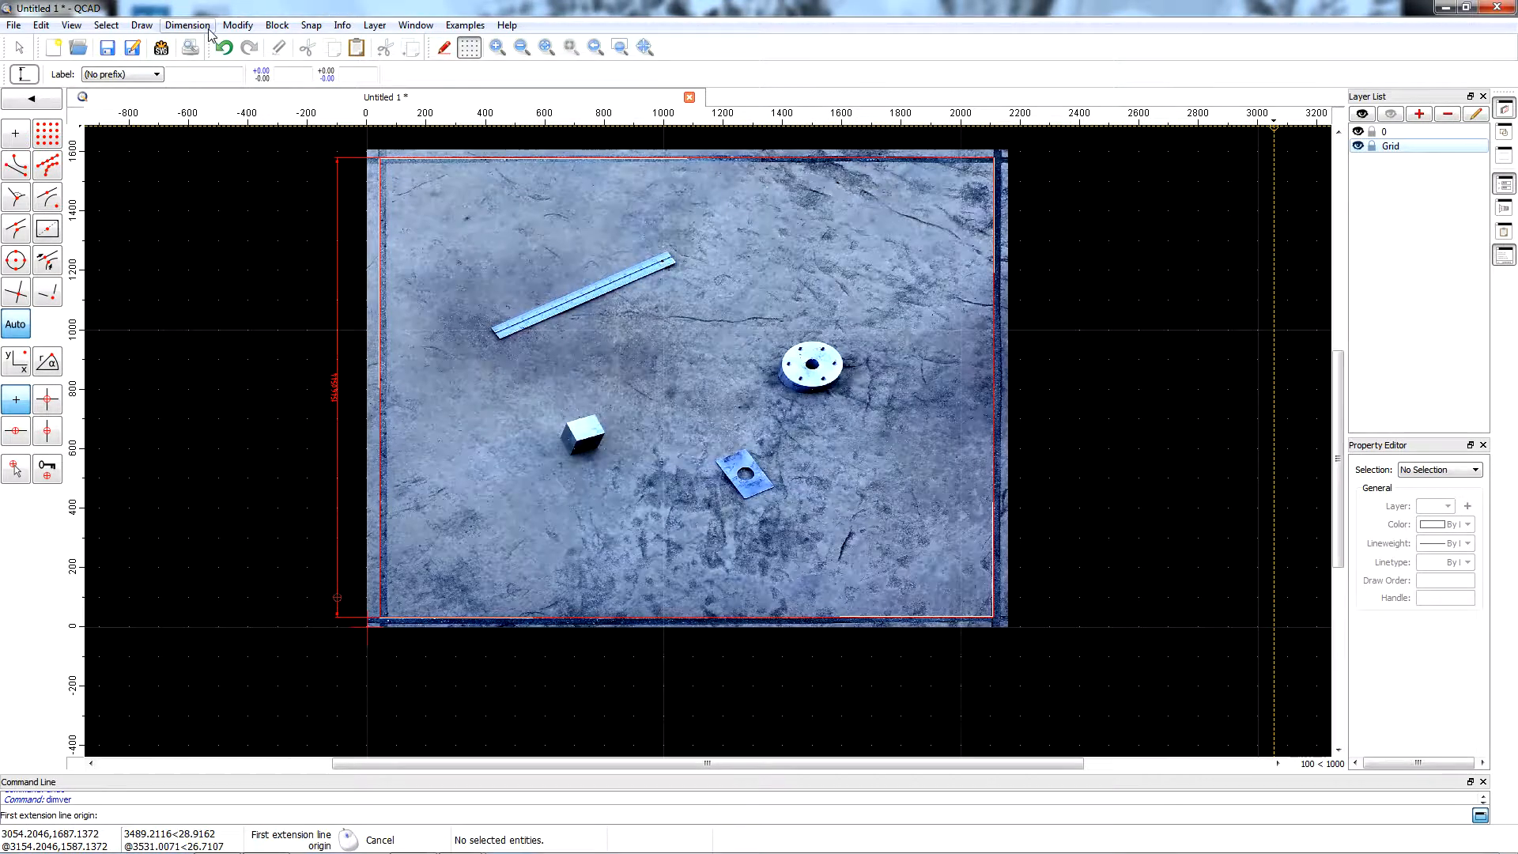
pyautogui.click(107, 26)
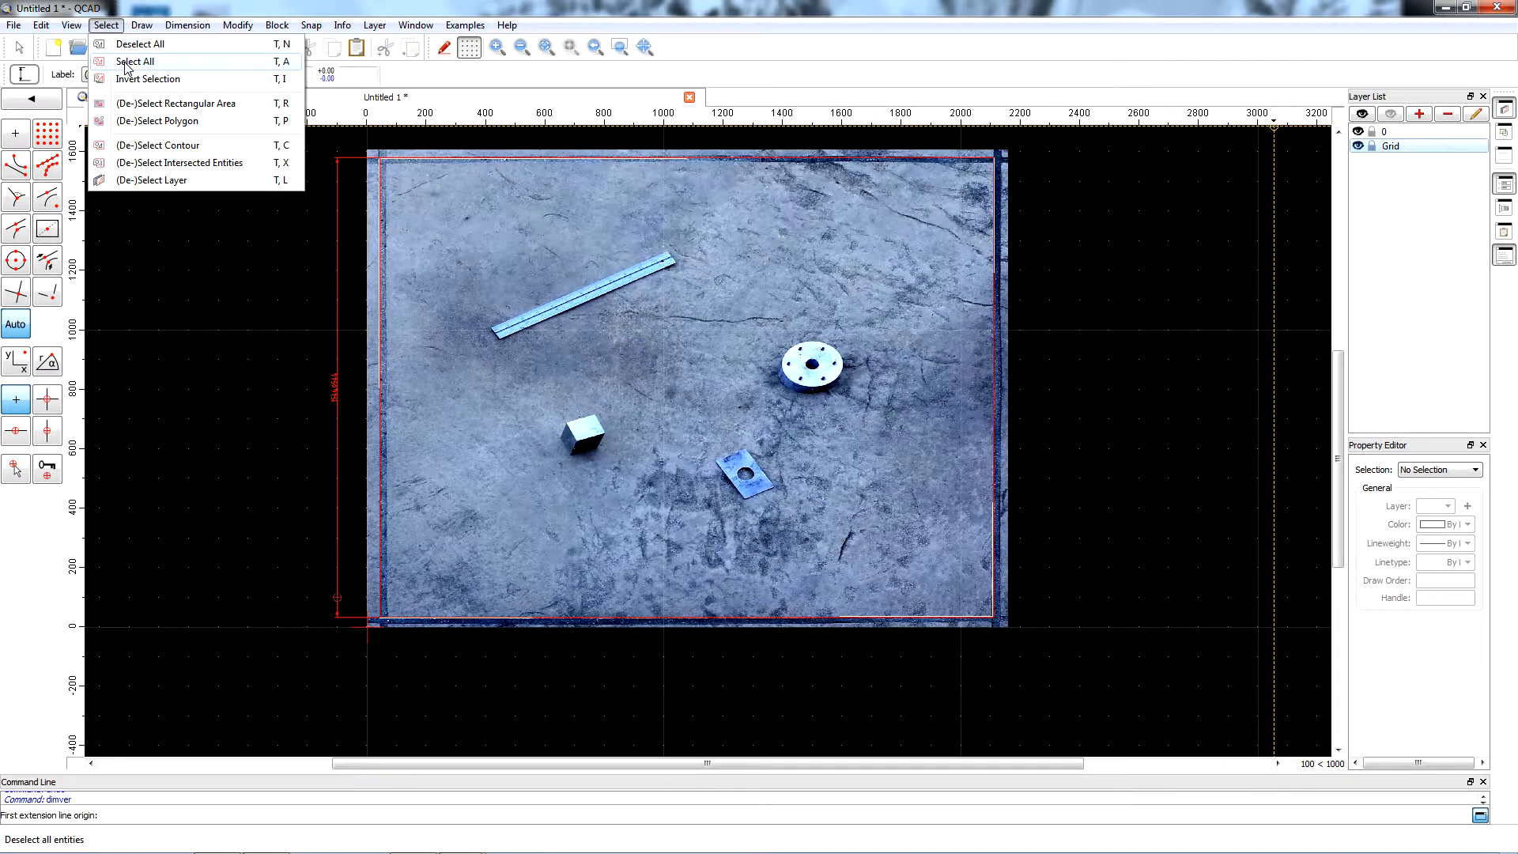
pyautogui.click(130, 62)
# Scale the selected entities about the origin 0,0 with linked X and Y factors of 36/1546.0544, deleting the original.
pyautogui.click(237, 26)
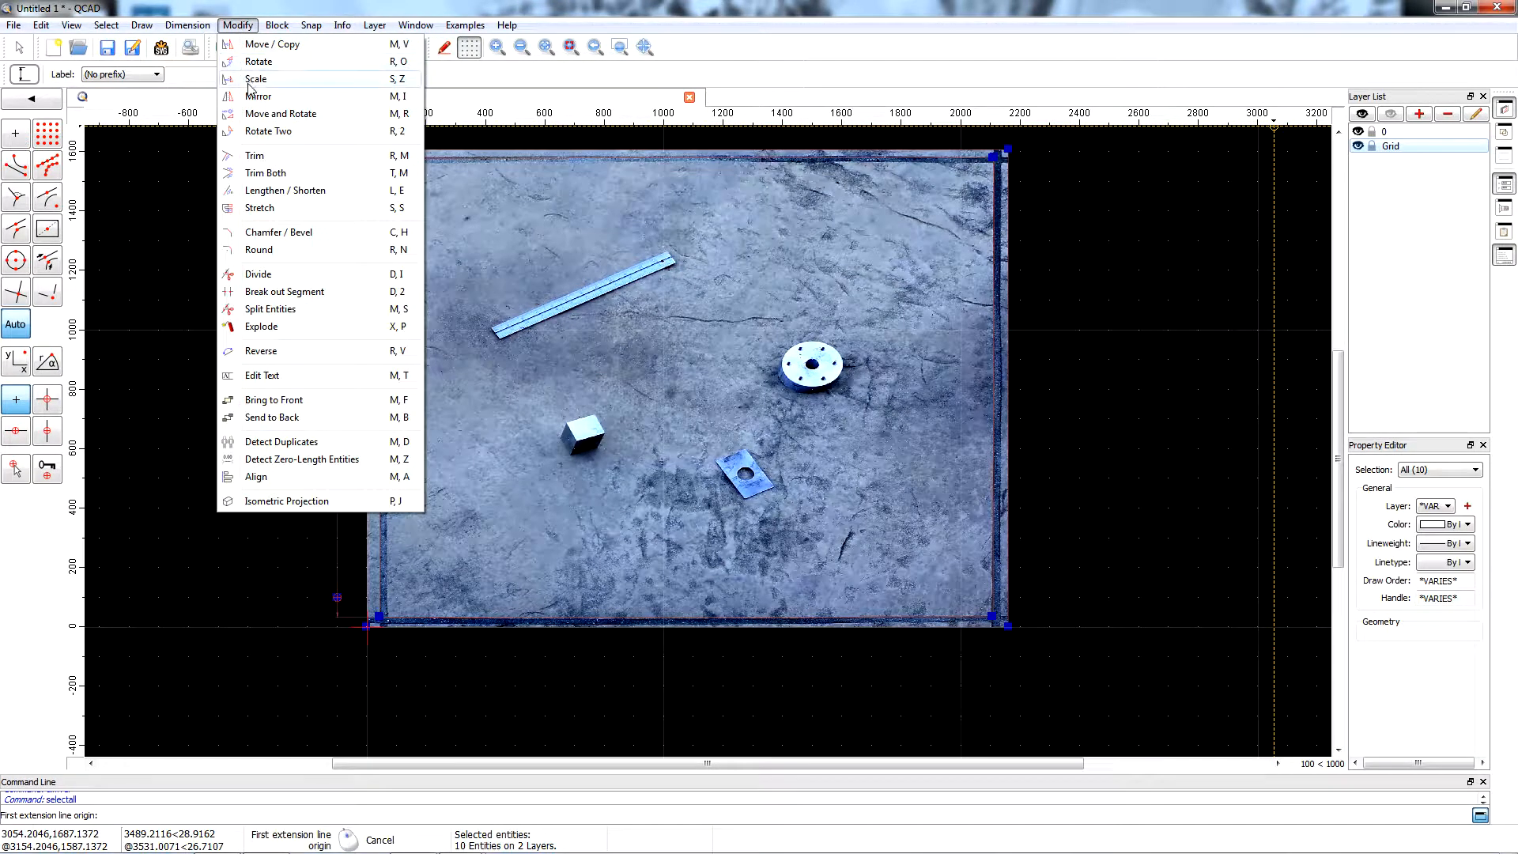
pyautogui.click(251, 80)
pyautogui.scroll(2, 350, 628)
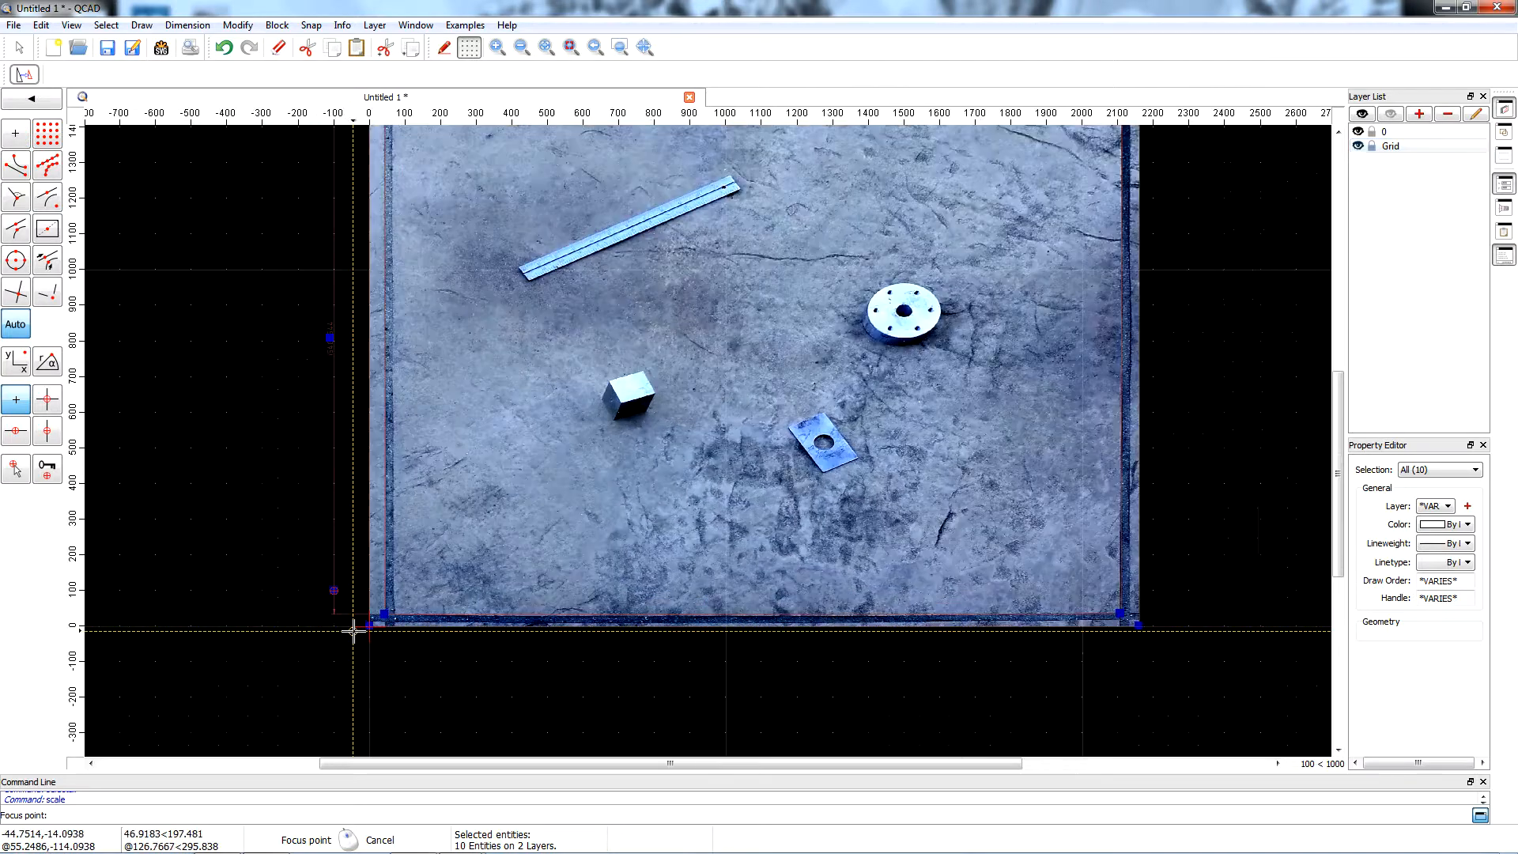
pyautogui.scroll(2, 350, 630)
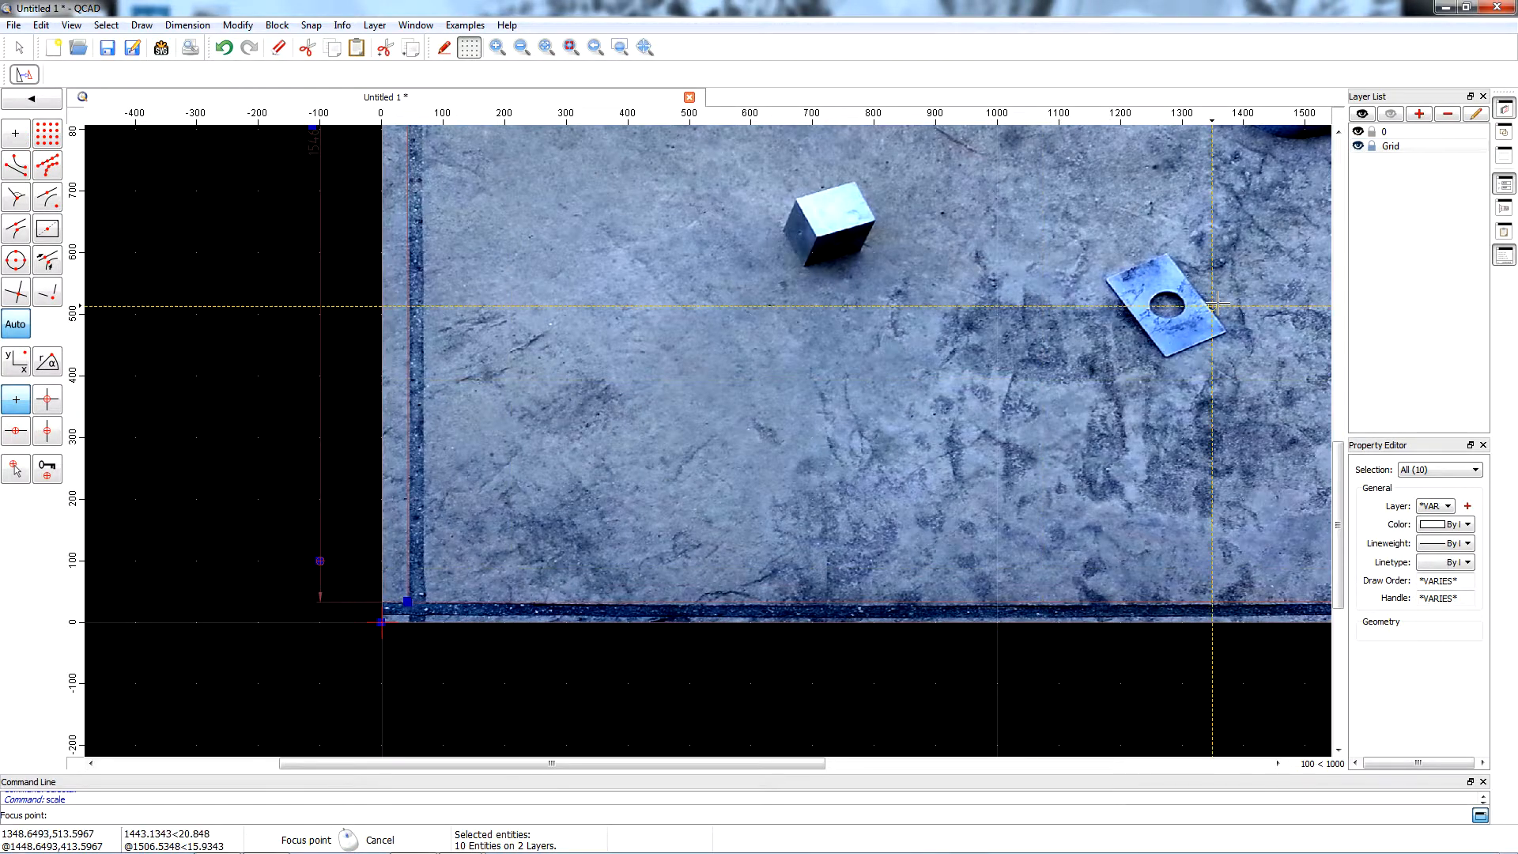
pyautogui.moveTo(1345, 464); pyautogui.dragTo(1342, 449)
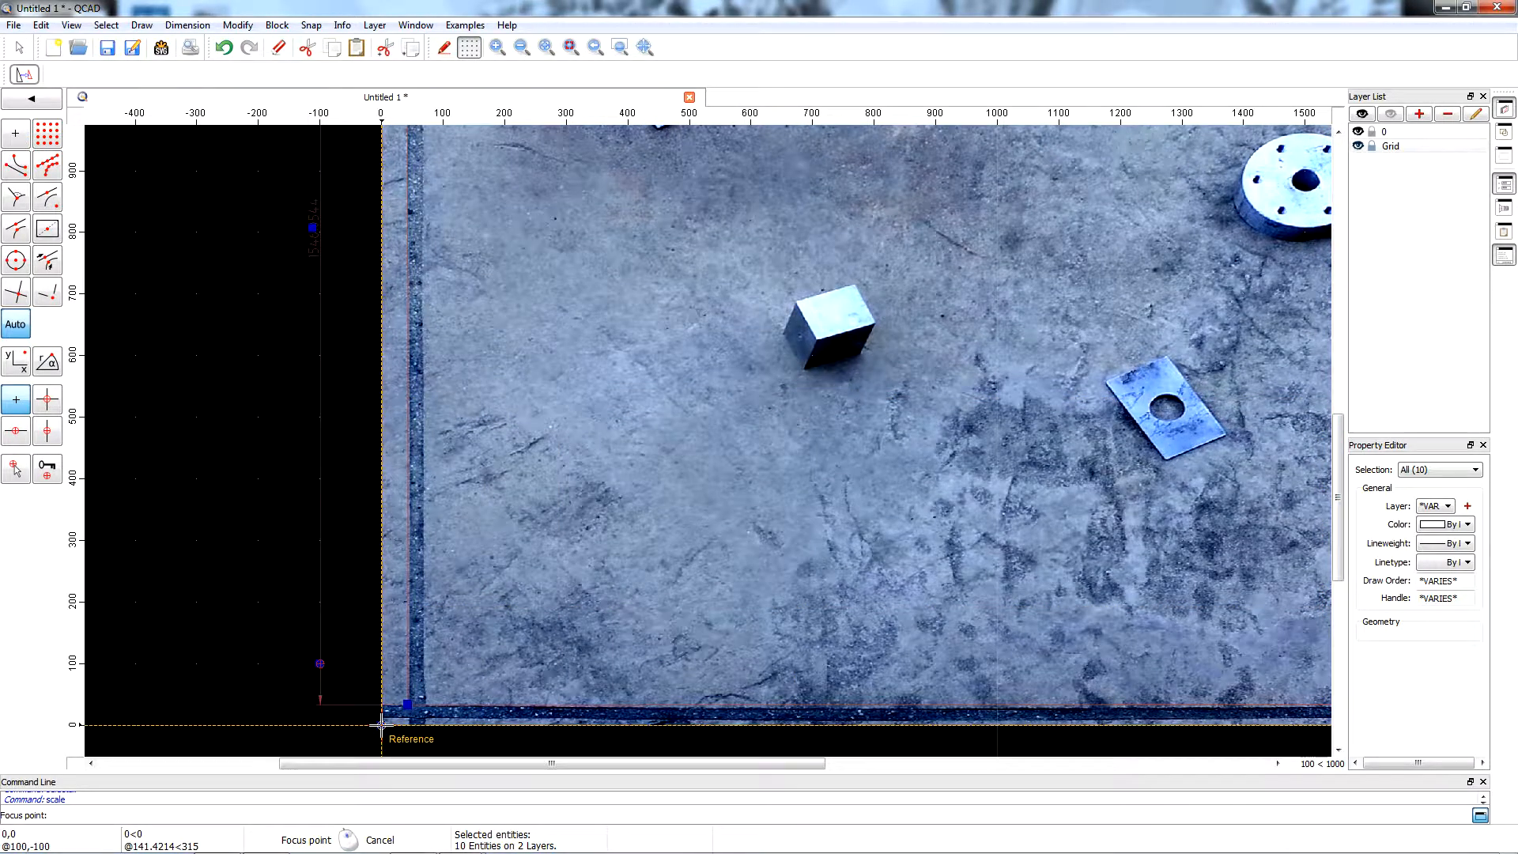
pyautogui.click(381, 724)
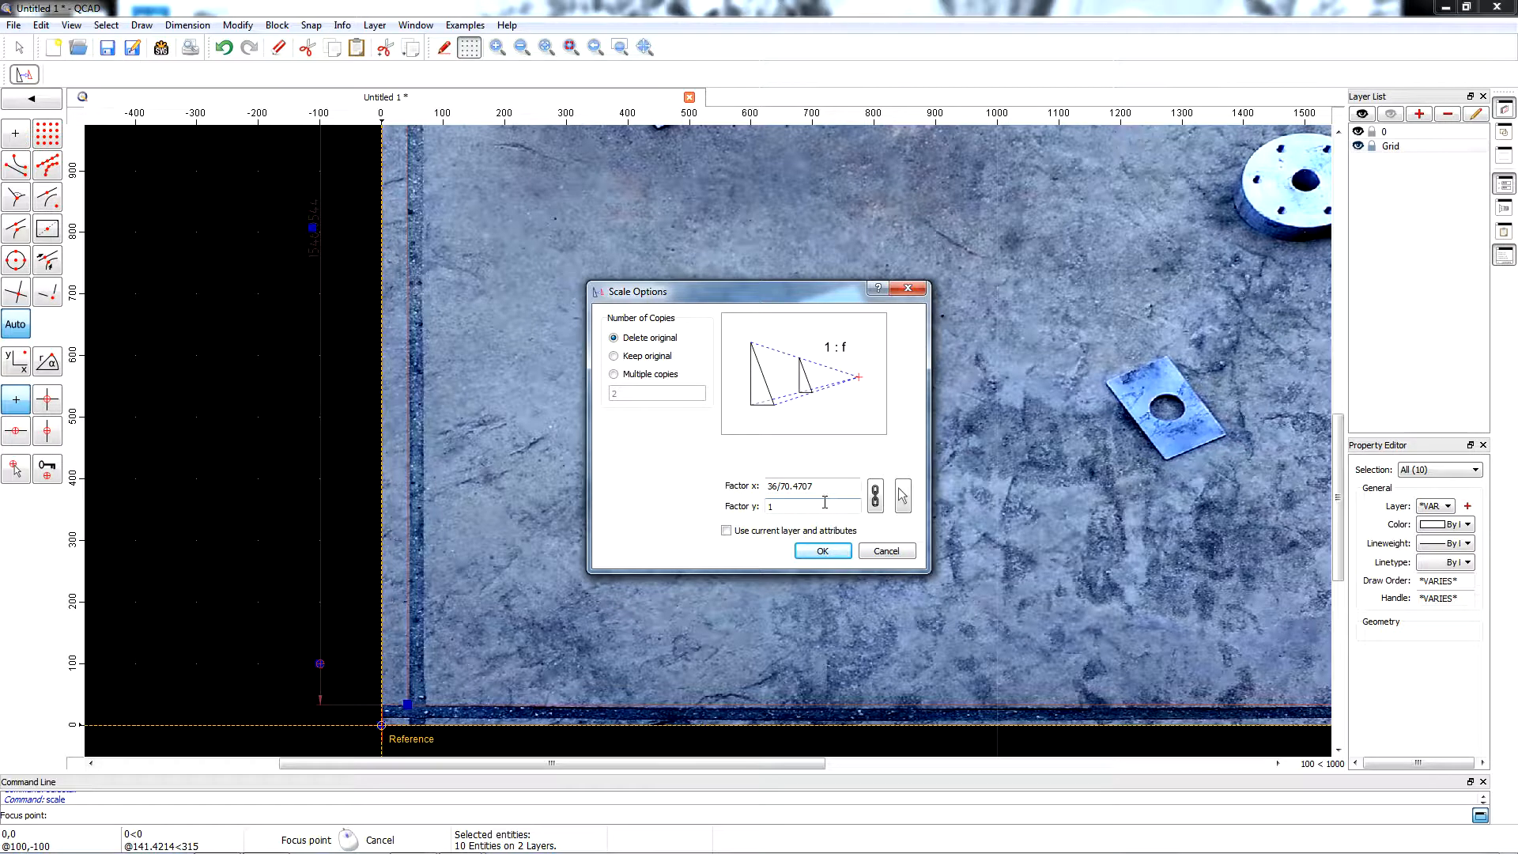
pyautogui.click(875, 495)
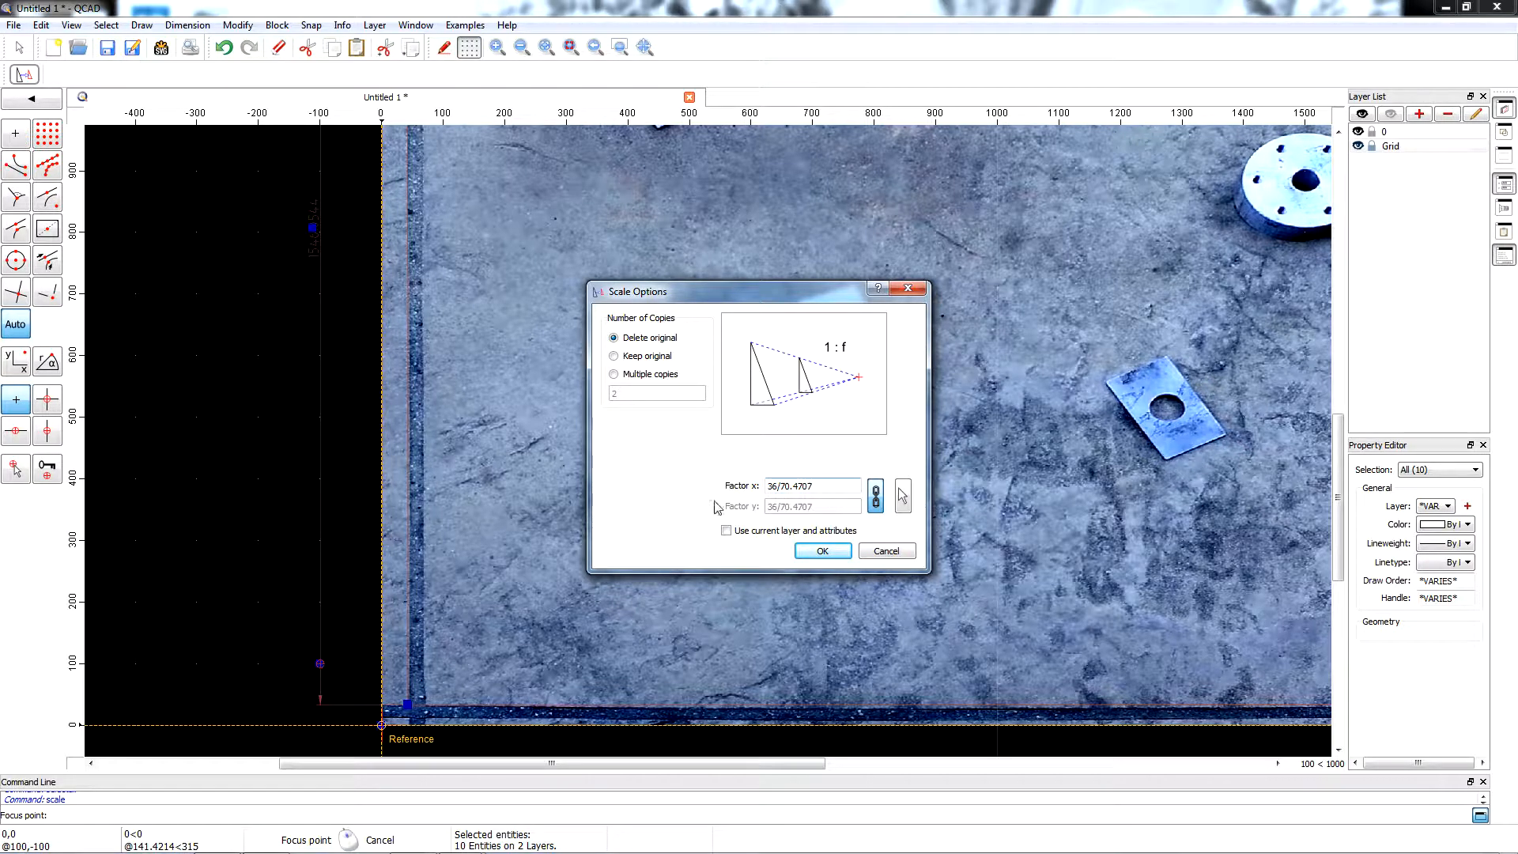
pyautogui.moveTo(779, 486); pyautogui.dragTo(840, 492)
pyautogui.write('1')
pyautogui.click(836, 555)
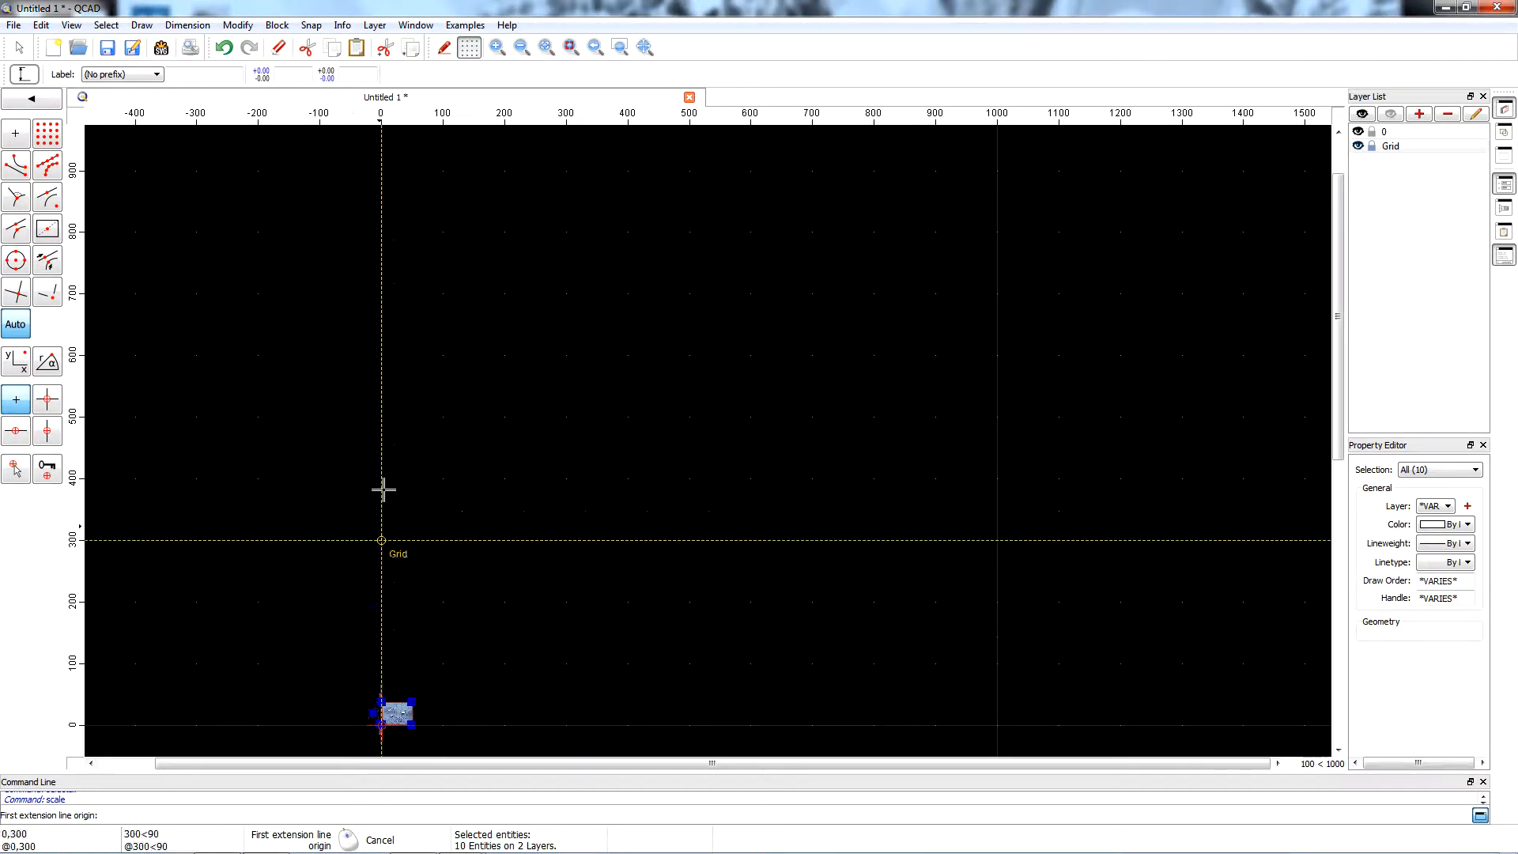
# Delete the vertical dimension beside the scaled slab image.
pyautogui.scroll(-2, 409, 401)
pyautogui.scroll(10, 423, 643)
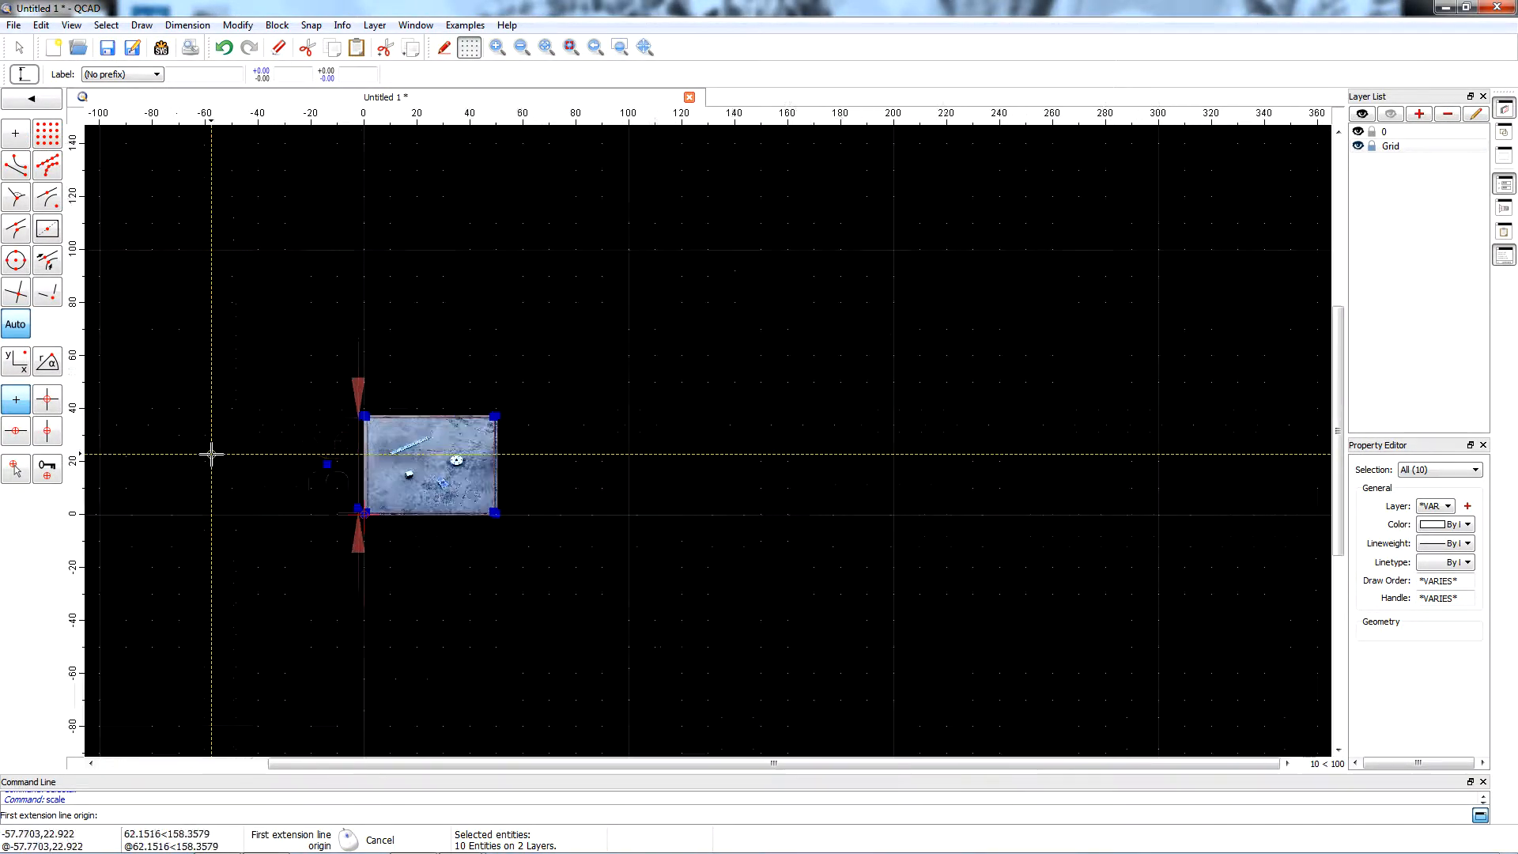
pyautogui.scroll(2, 342, 586)
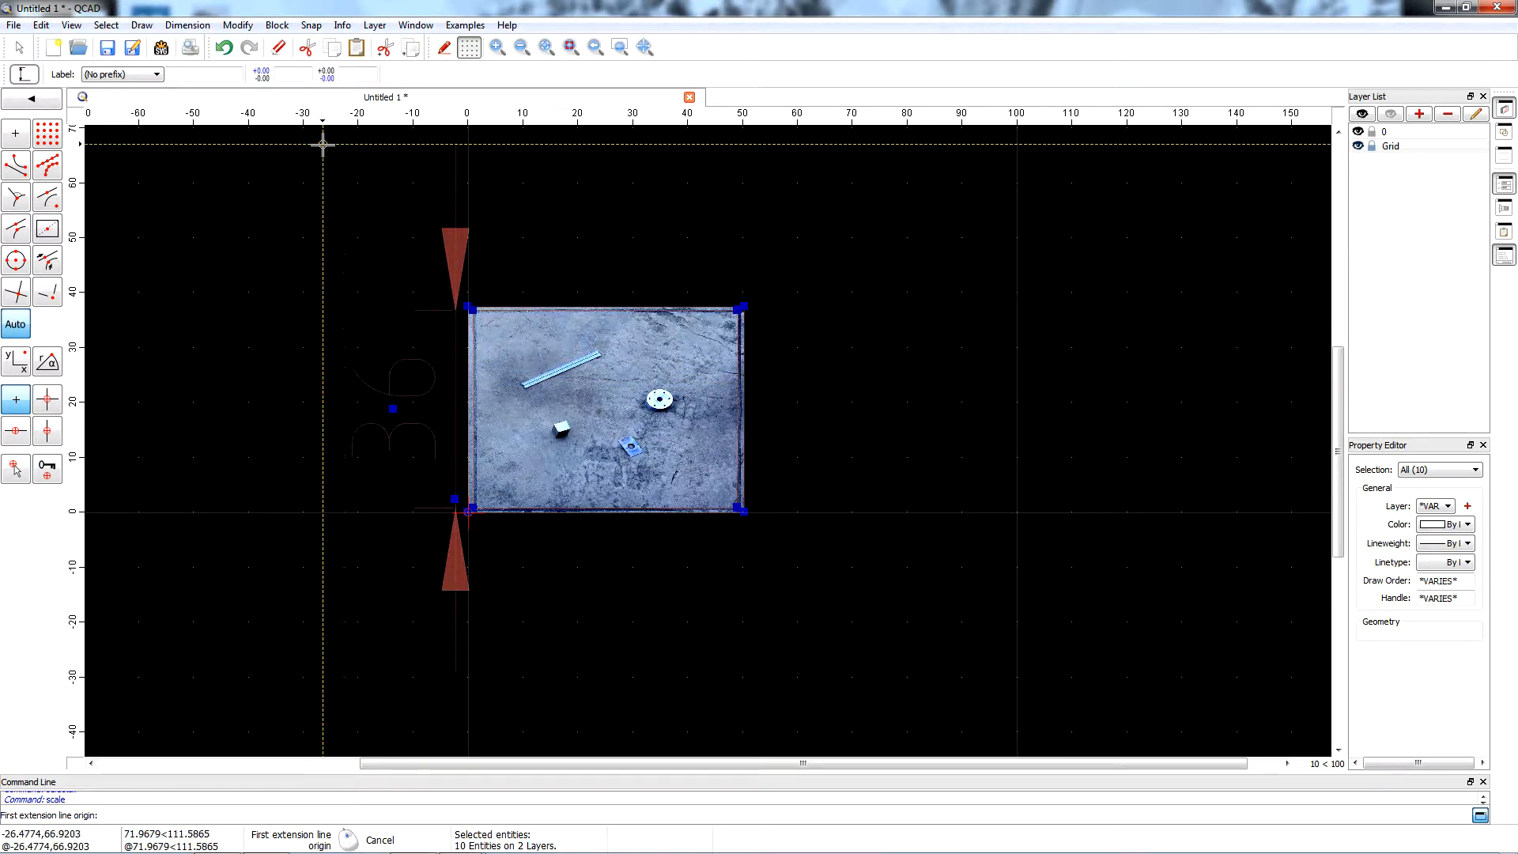
pyautogui.click(19, 46)
pyautogui.click(456, 241)
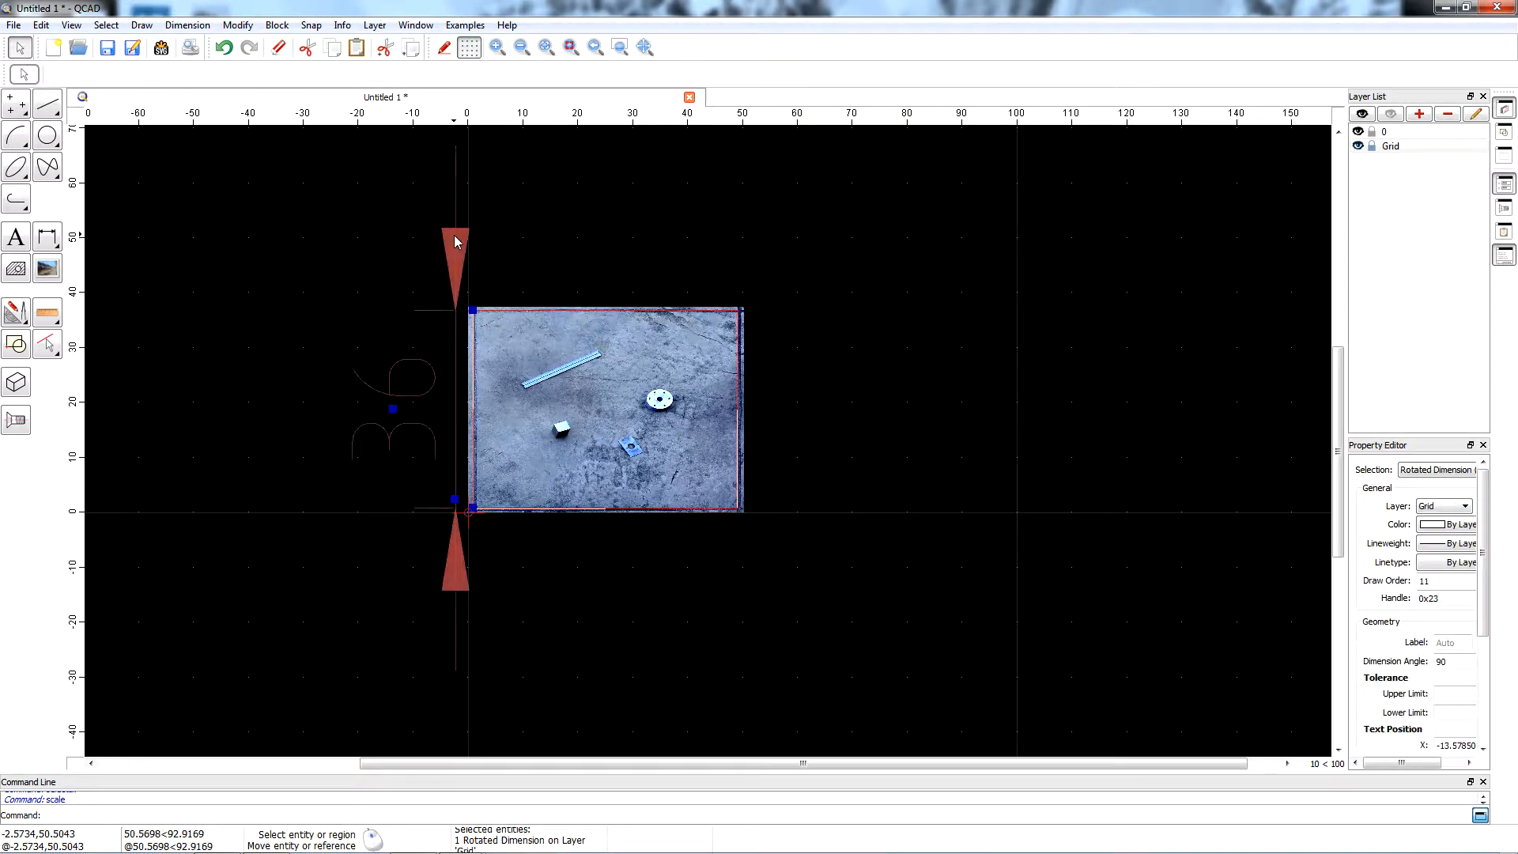
pyautogui.press('Delete')
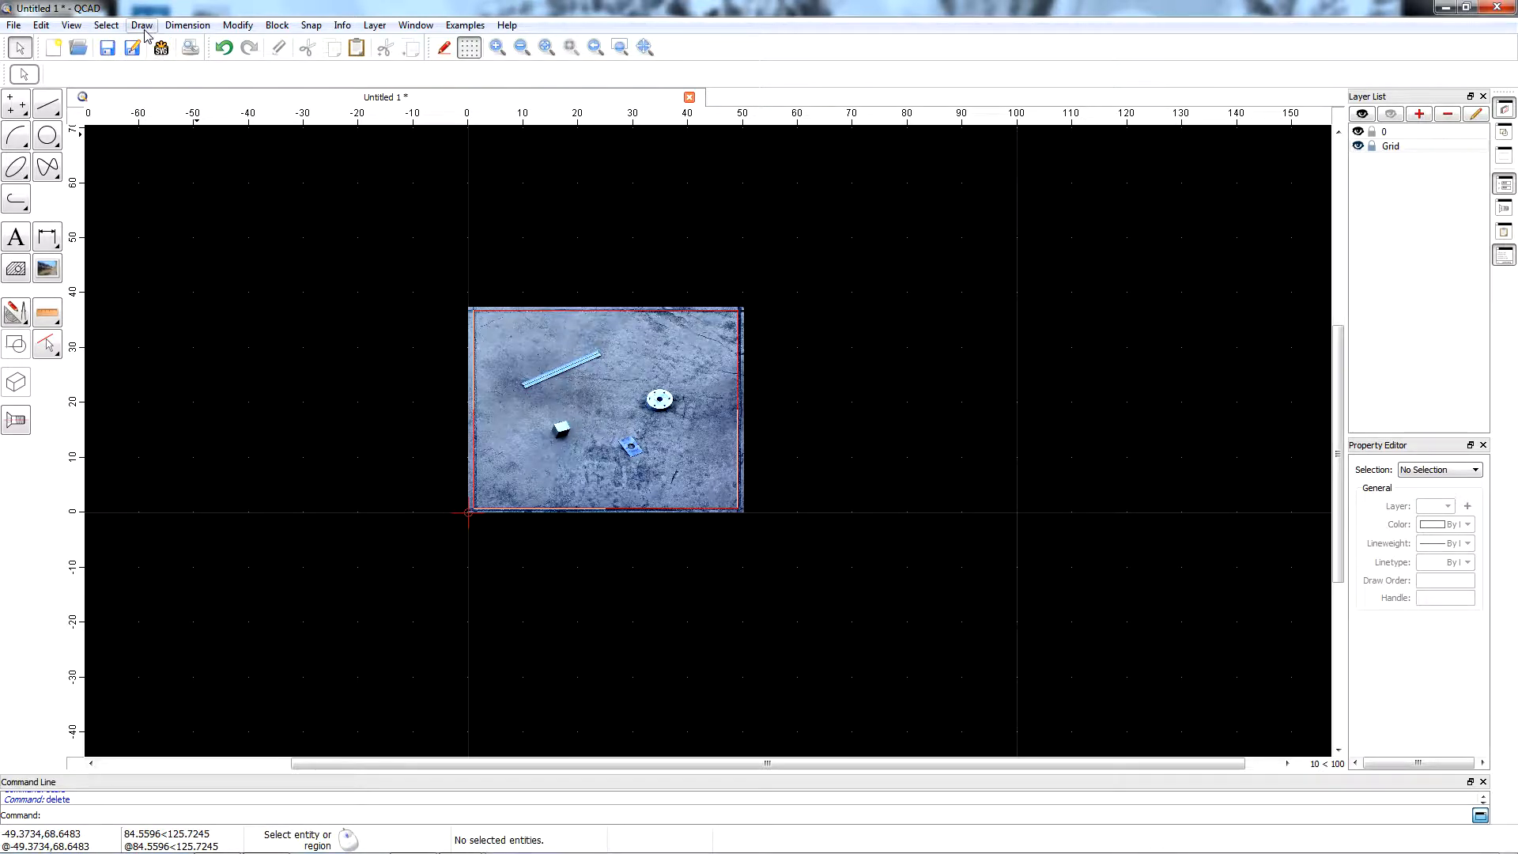
# Hide layer 0 and add a horizontal dimension to the rectangle's lower edge, with its dimension line below at about Y -4.
pyautogui.click(201, 27)
pyautogui.click(208, 79)
pyautogui.scroll(5, 506, 573)
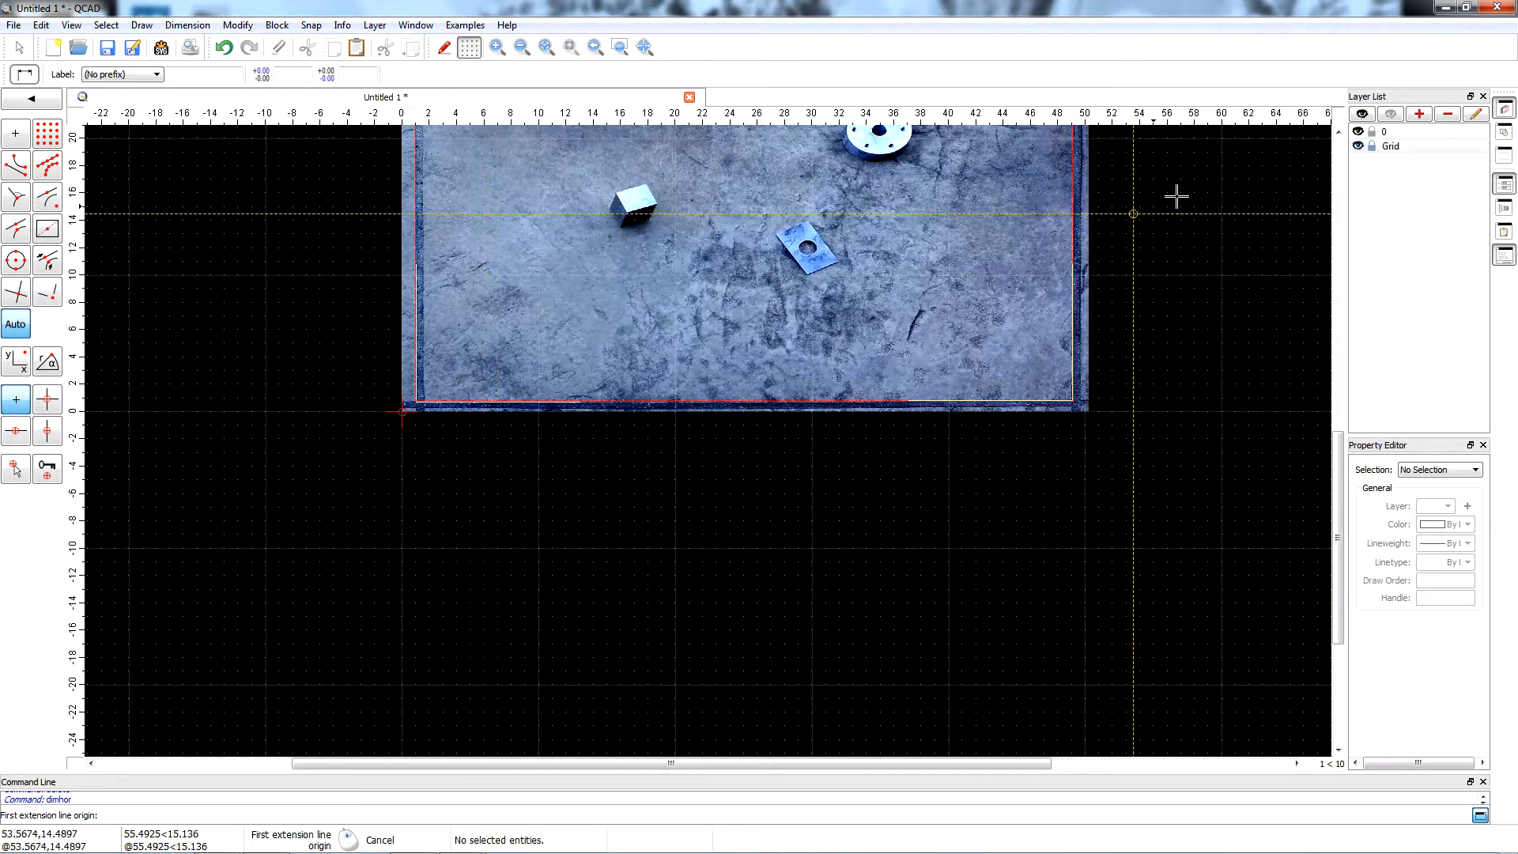
pyautogui.click(1357, 131)
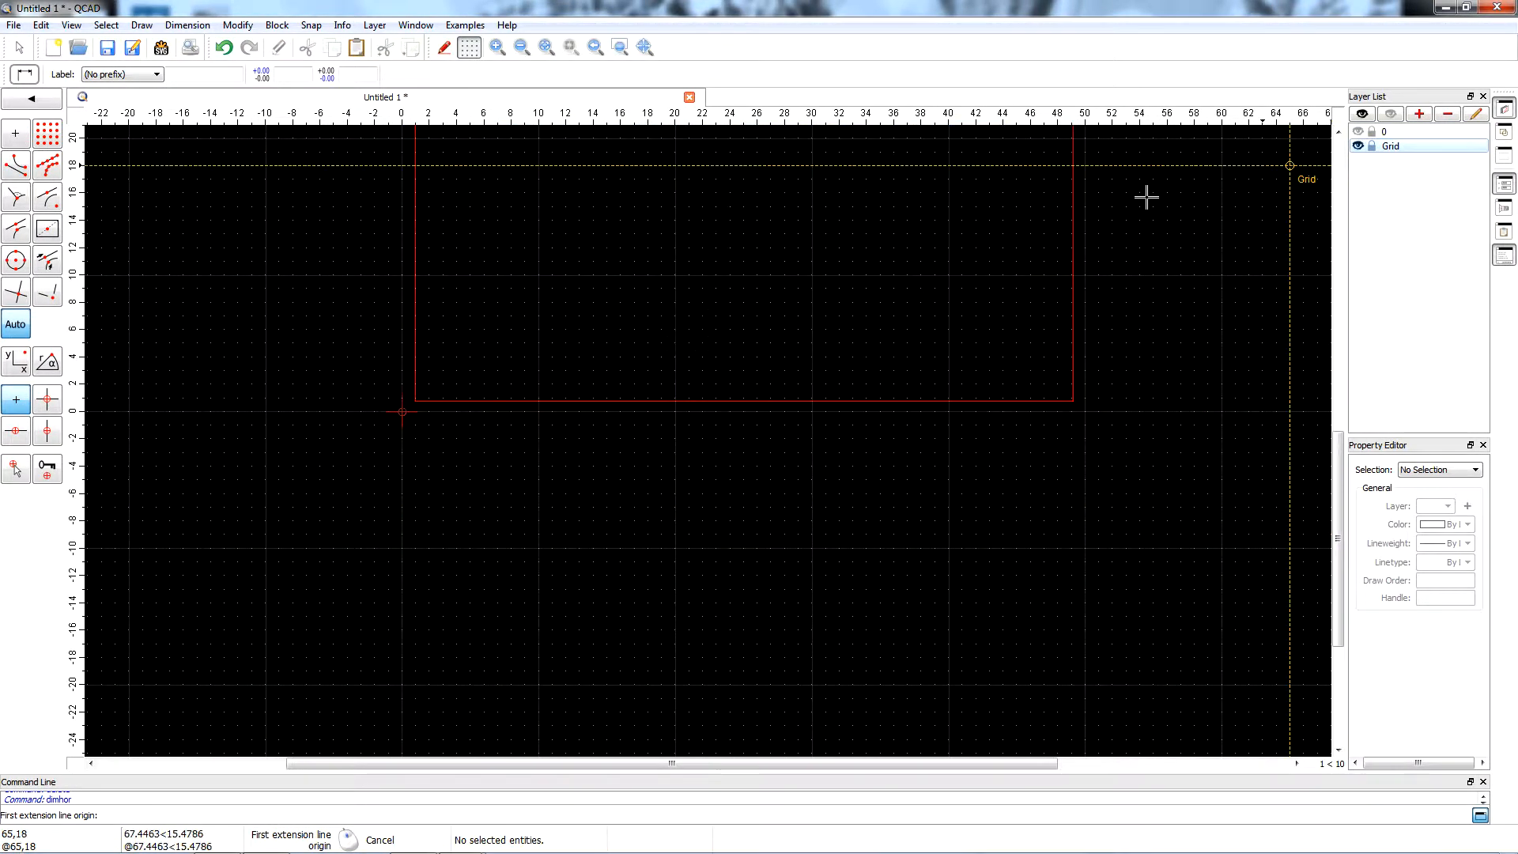
pyautogui.click(416, 401)
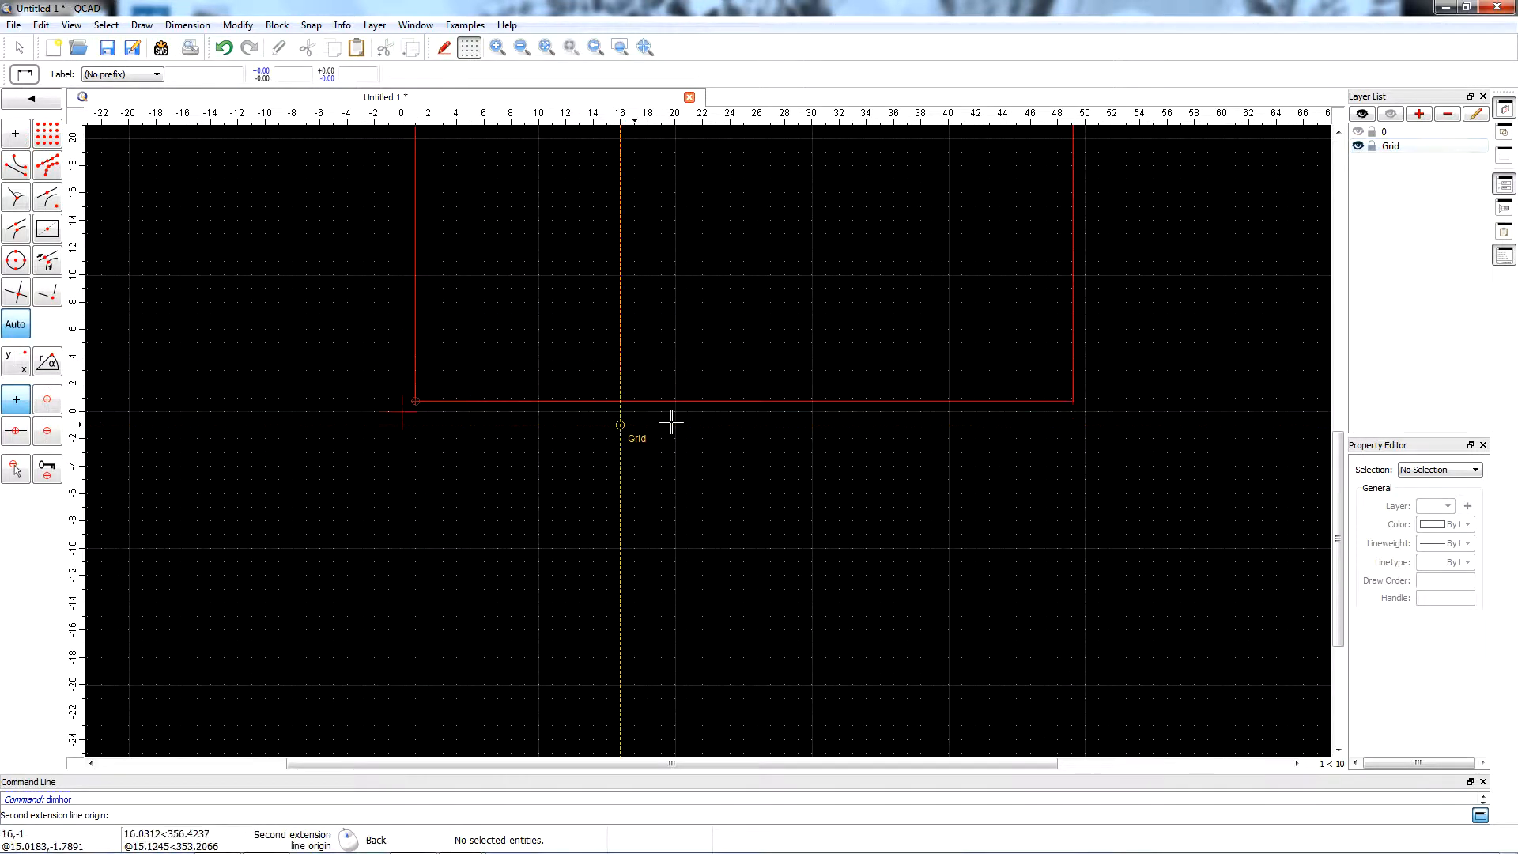
pyautogui.click(1072, 401)
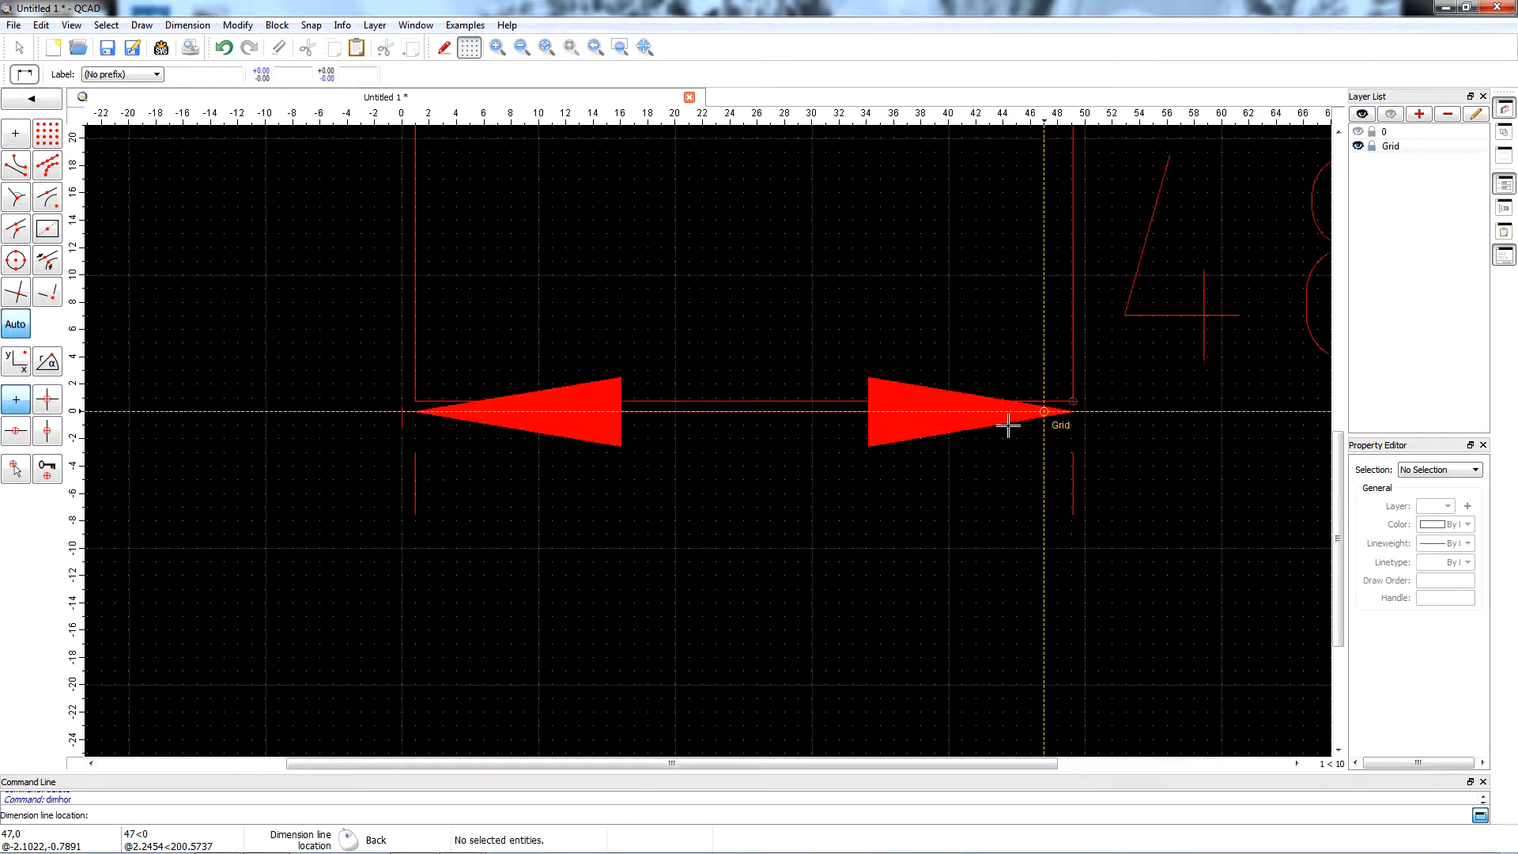
pyautogui.click(741, 467)
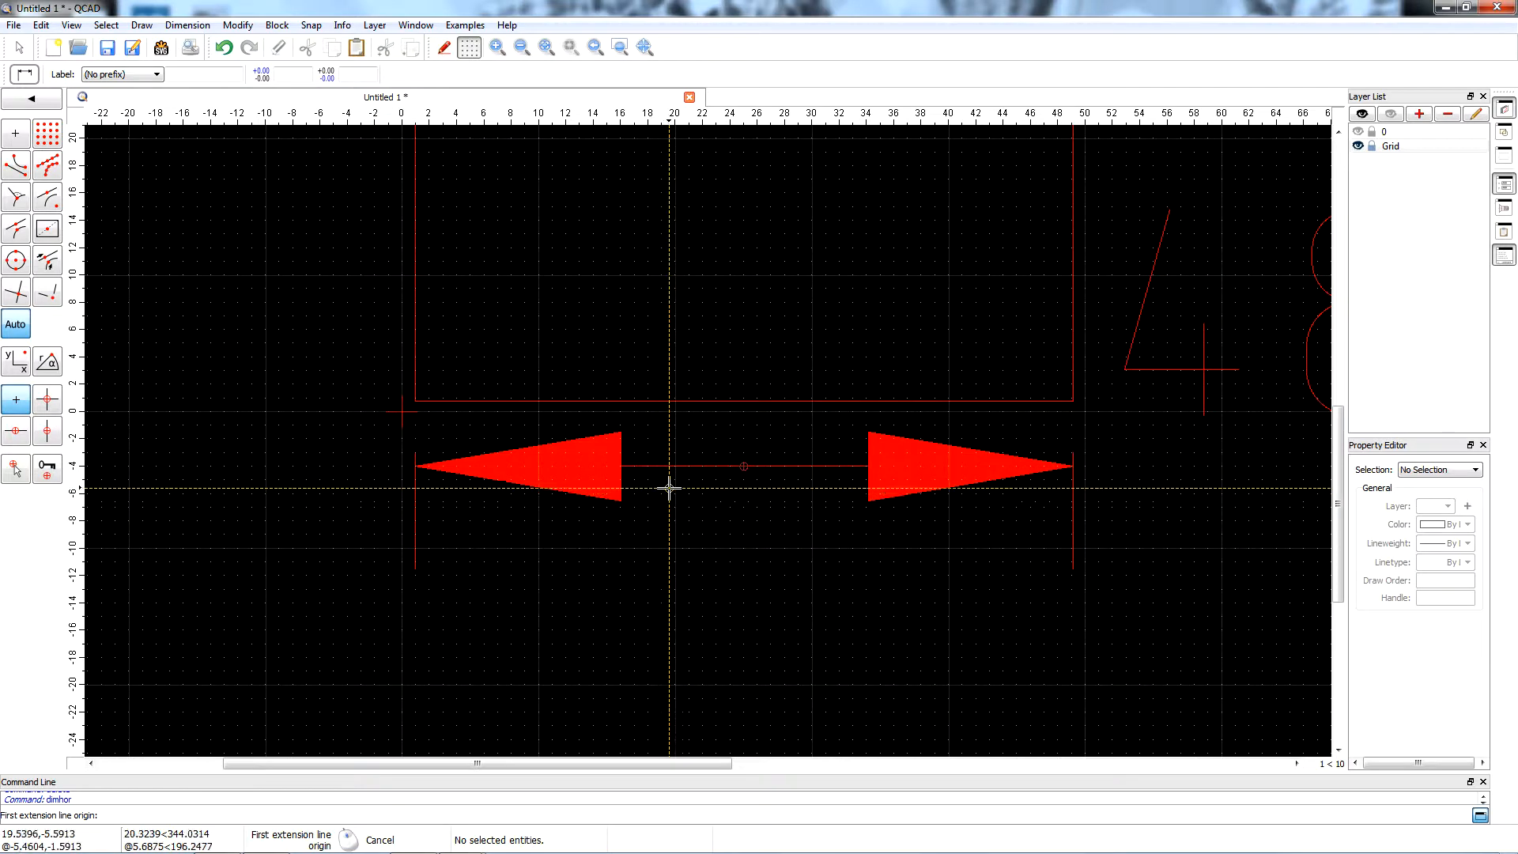
# Show layer 0 again and select all entities, including the horizontal dimension.
pyautogui.scroll(-3, 671, 488)
pyautogui.scroll(-1, 552, 491)
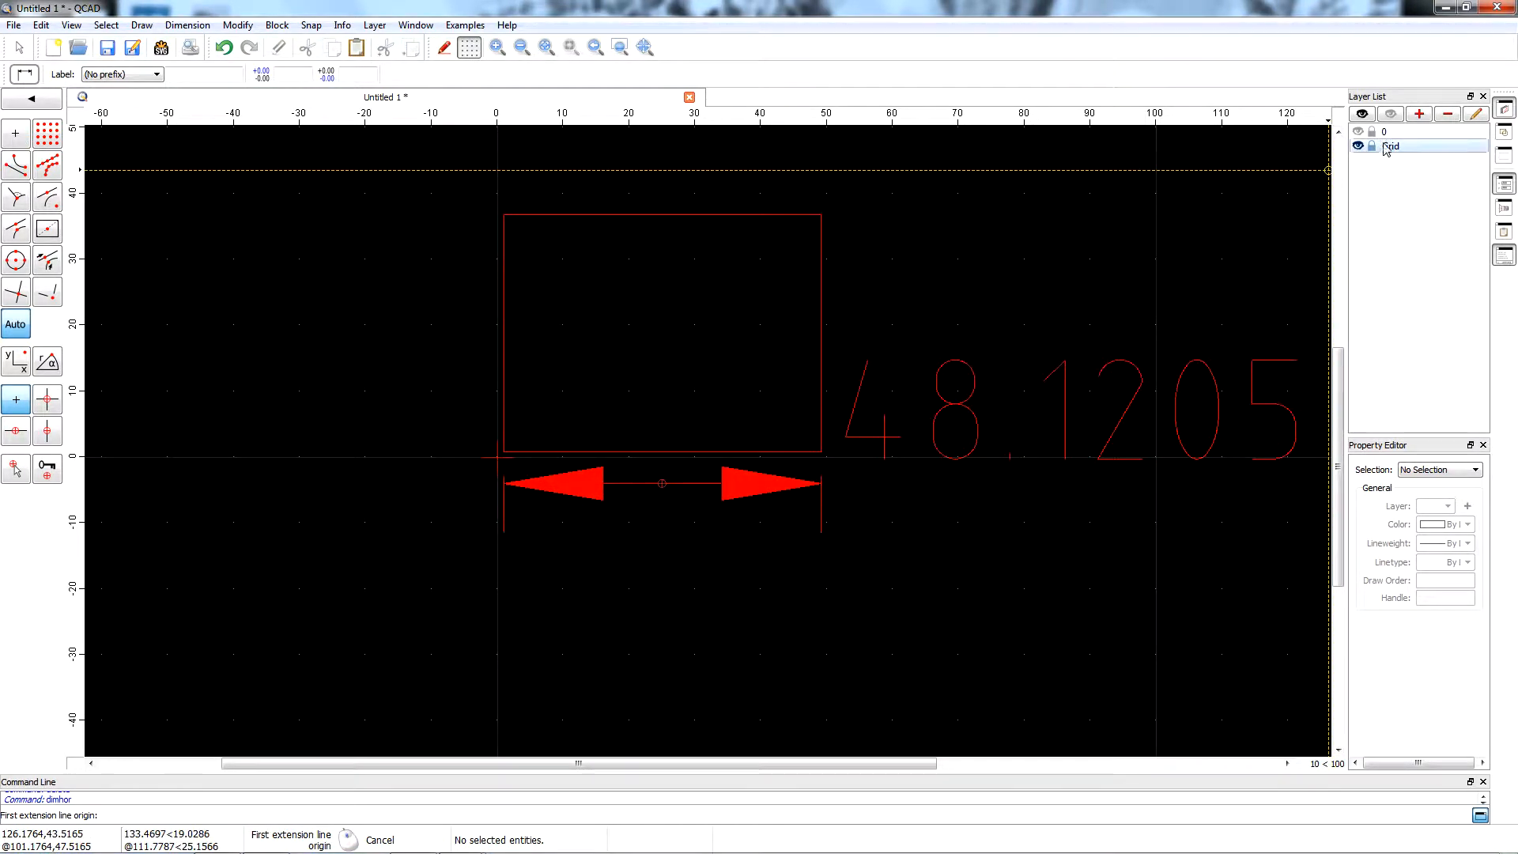
pyautogui.click(1358, 131)
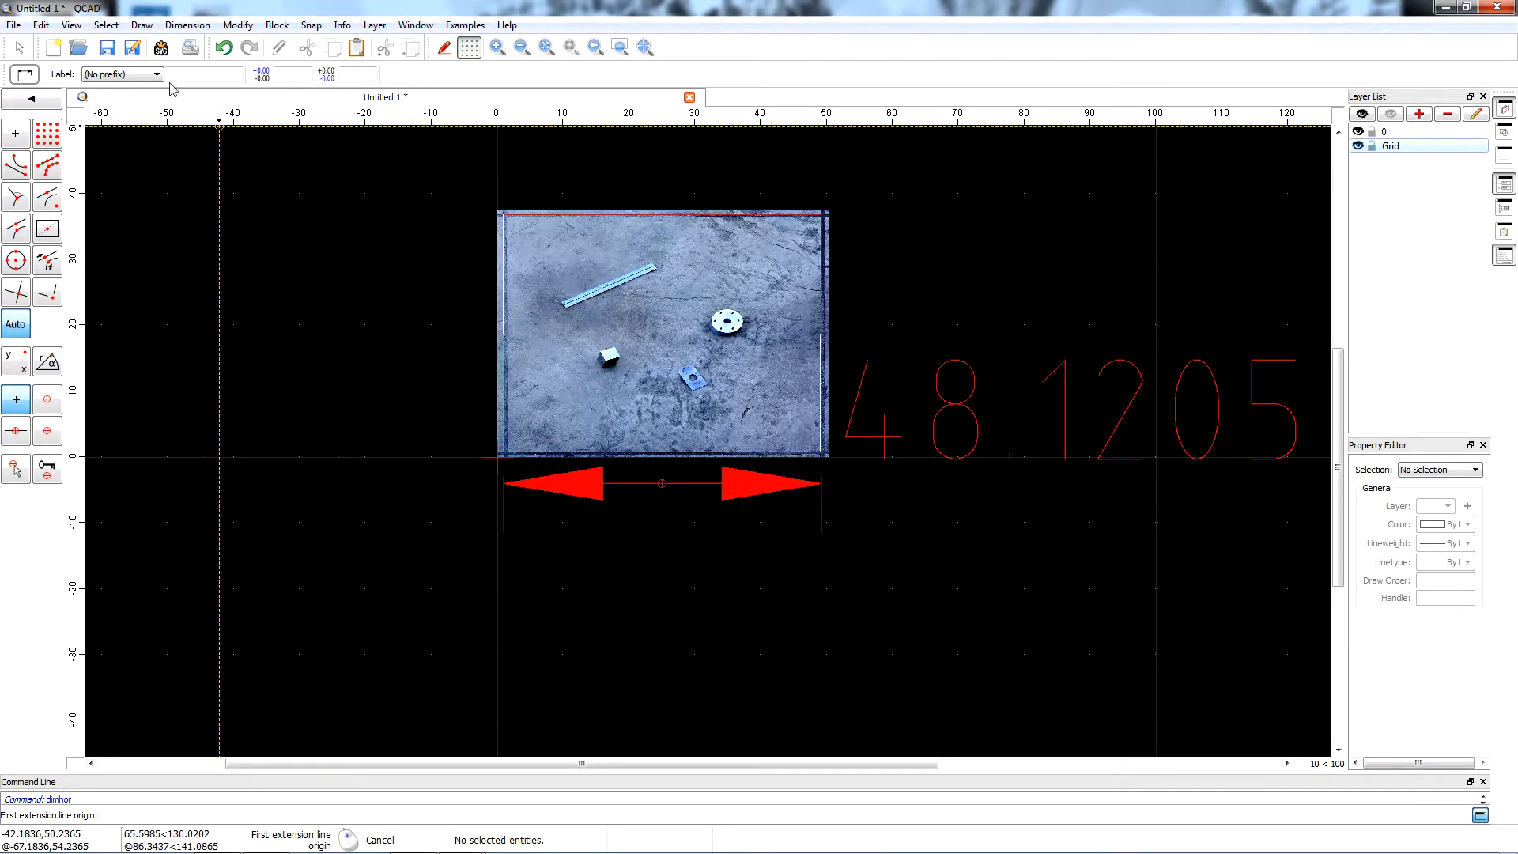
pyautogui.click(185, 25)
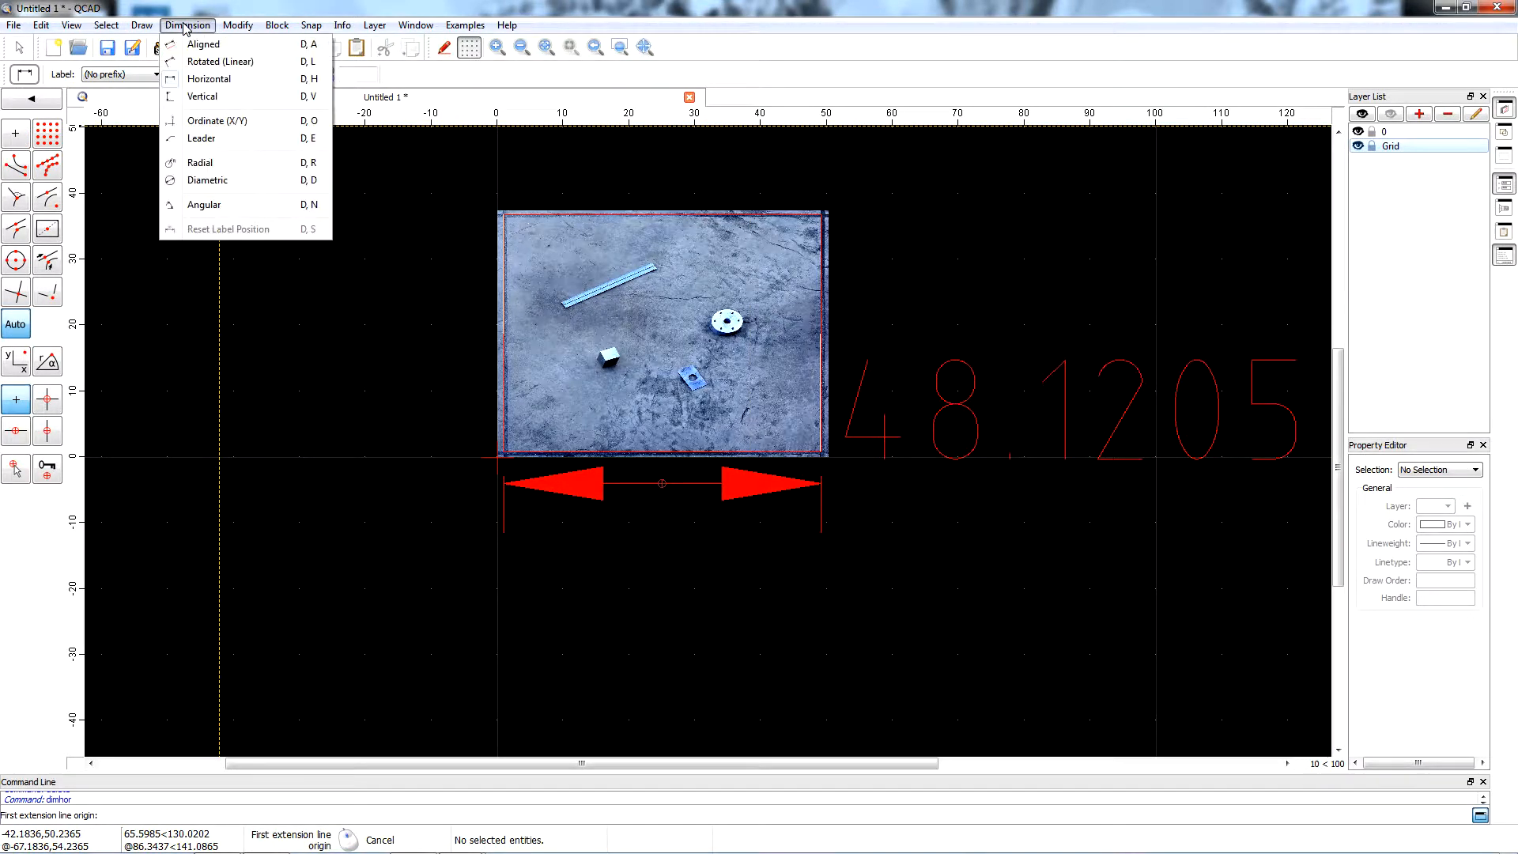
pyautogui.moveTo(100, 26)
pyautogui.click(134, 61)
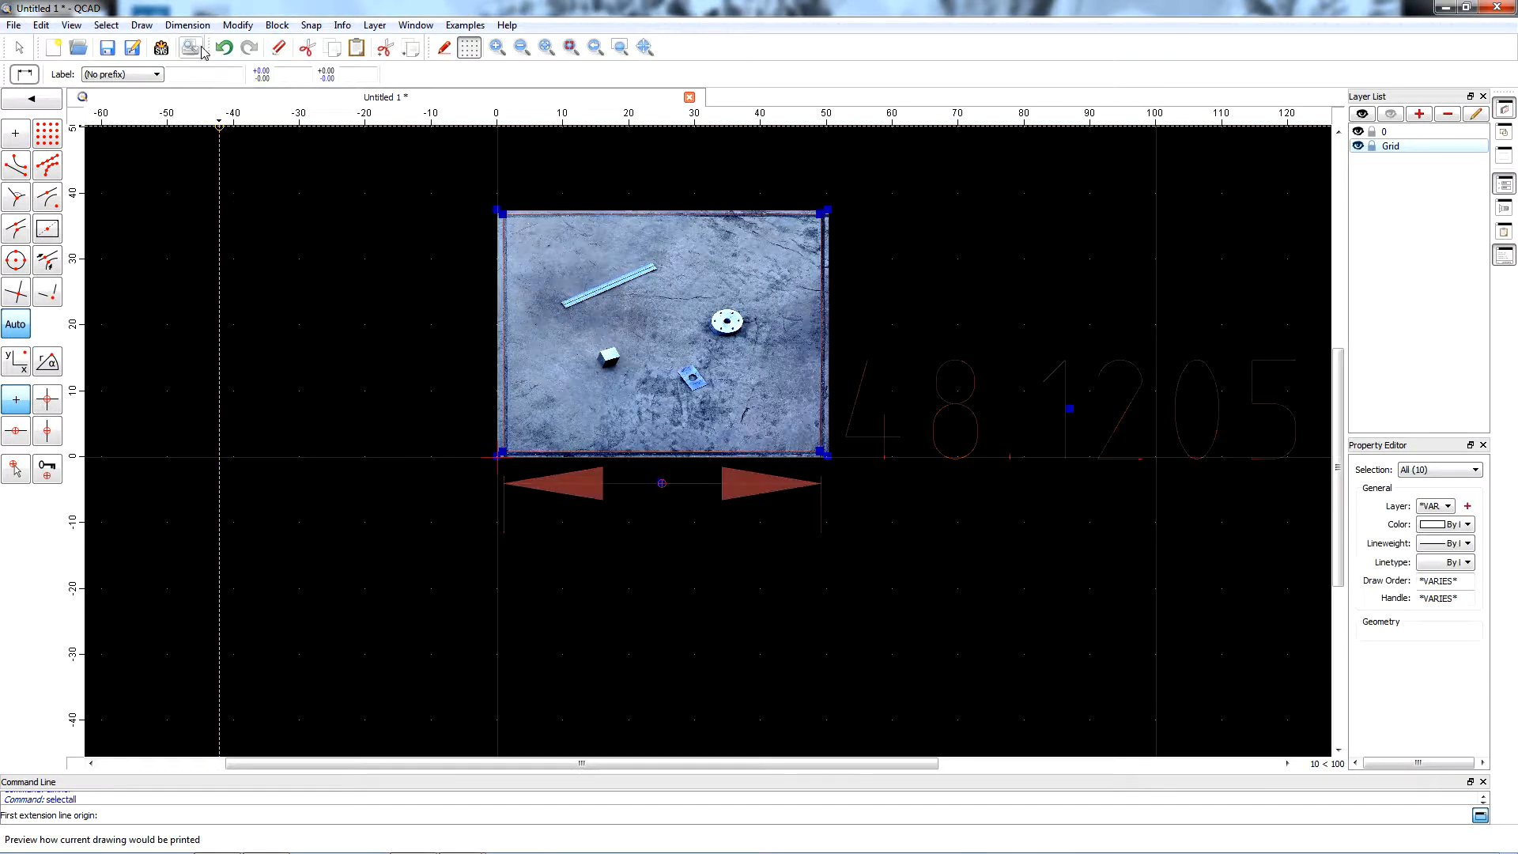
# Scale the selection about the origin 0,0 with unlinked factors: X 36/48.1205 and Y 1.
pyautogui.click(237, 25)
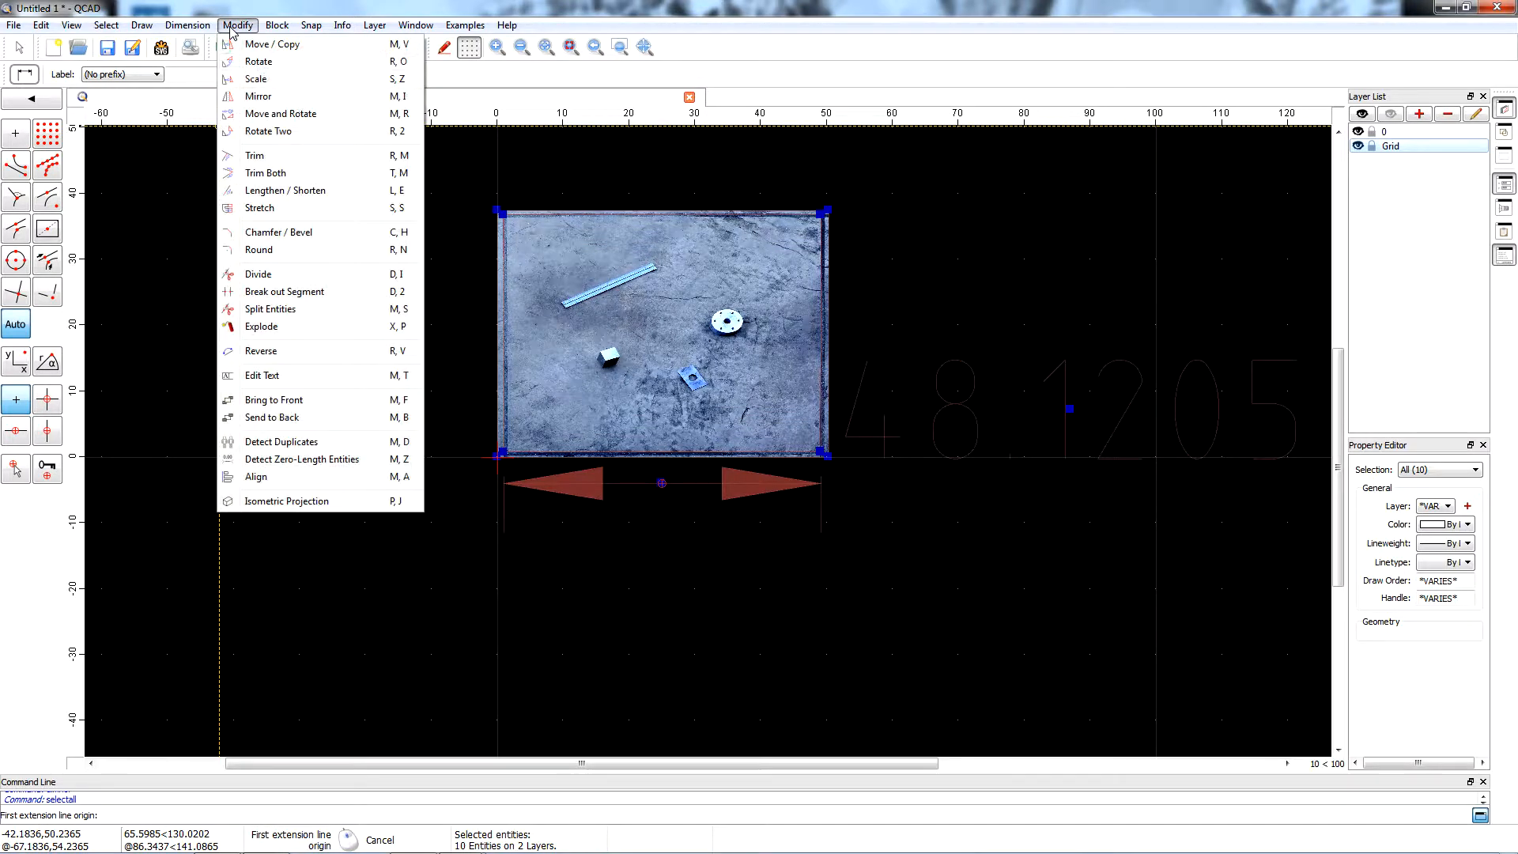
pyautogui.click(252, 80)
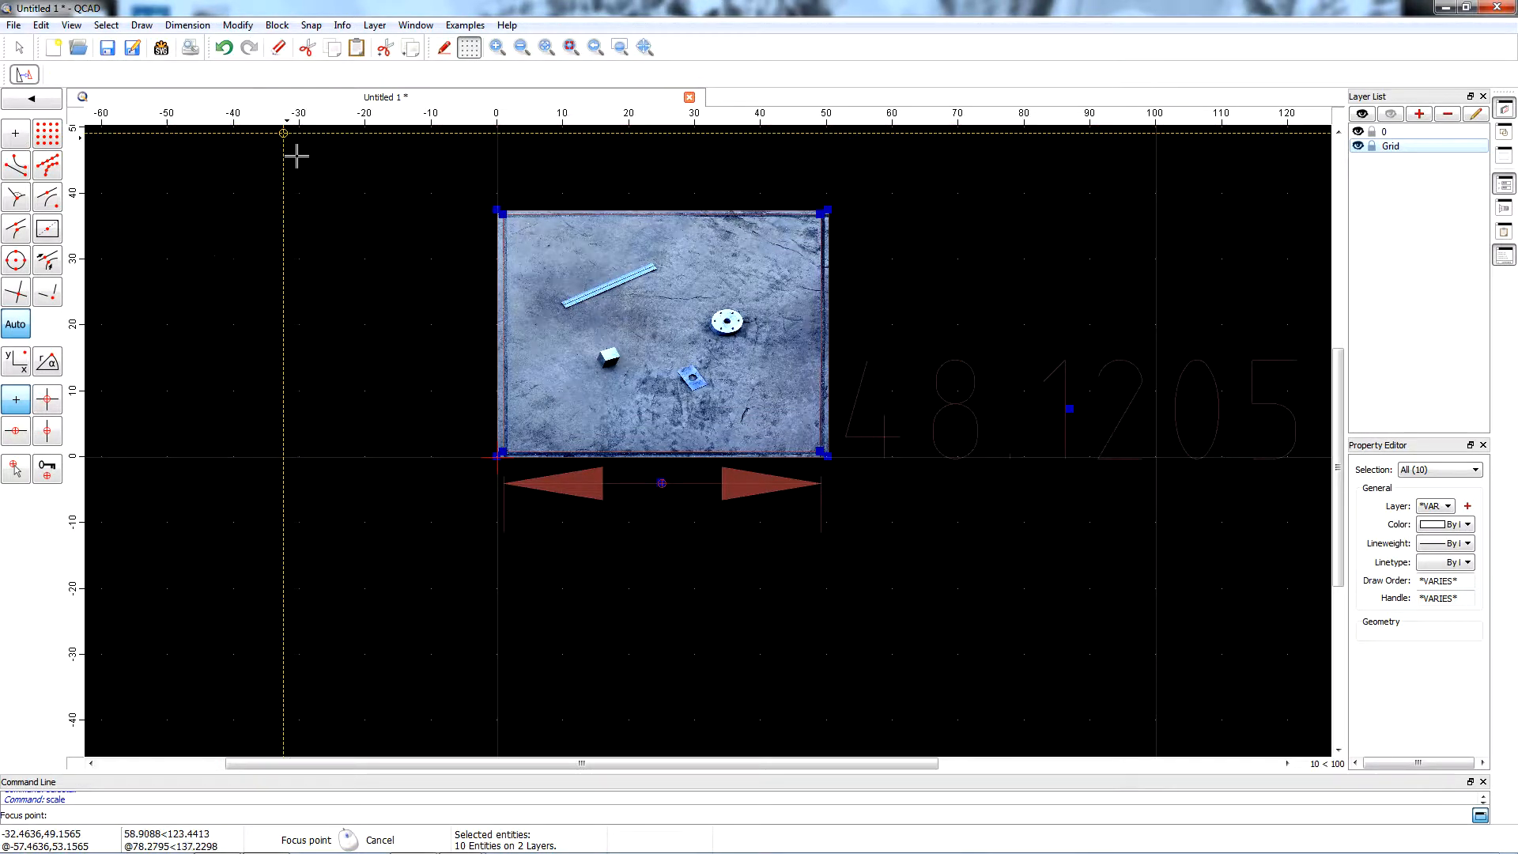
pyautogui.click(494, 456)
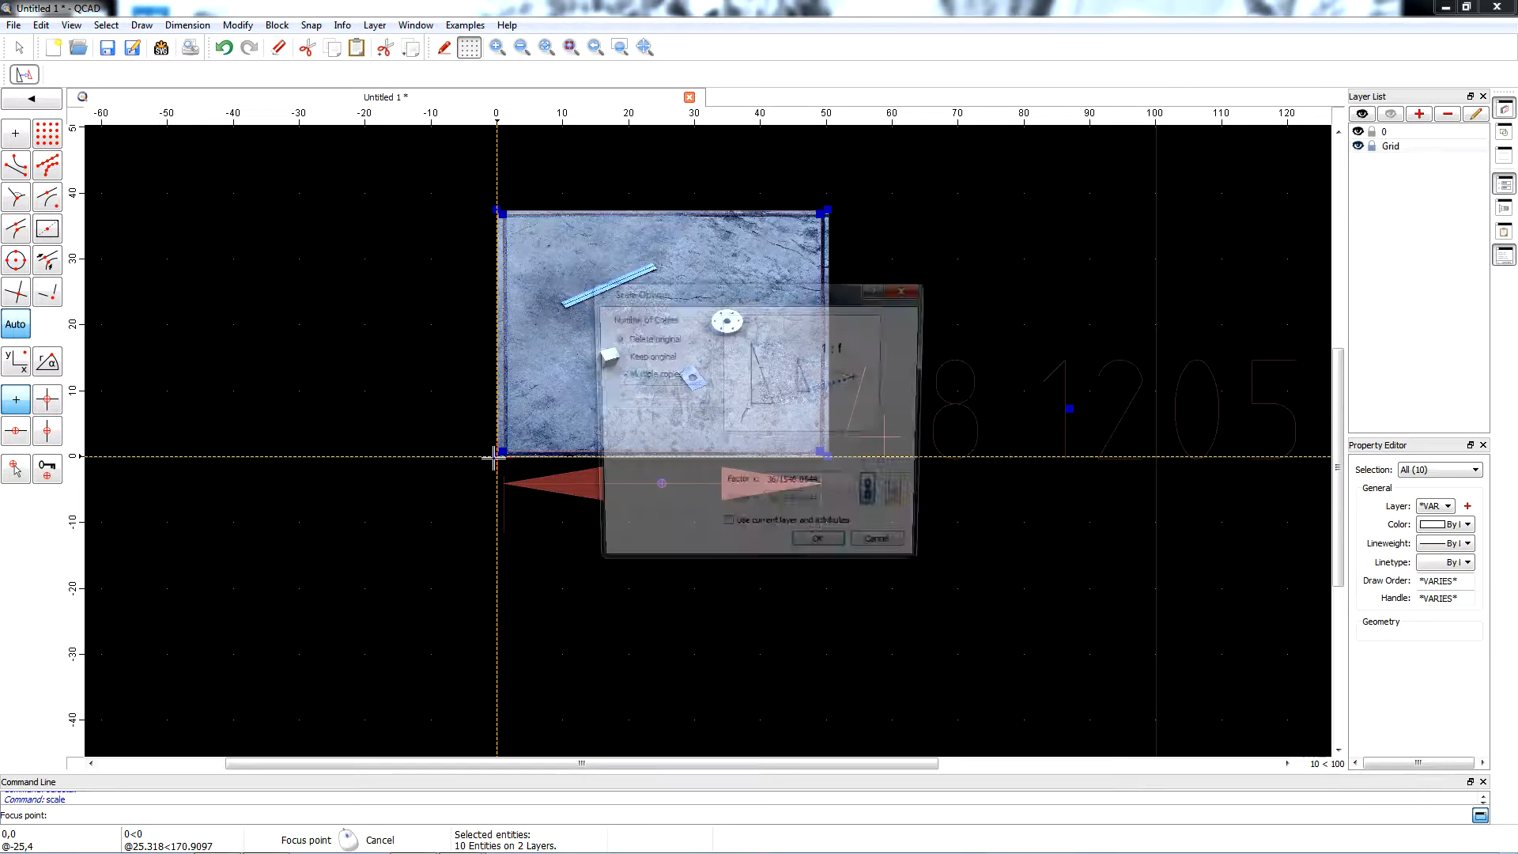
pyautogui.click(876, 496)
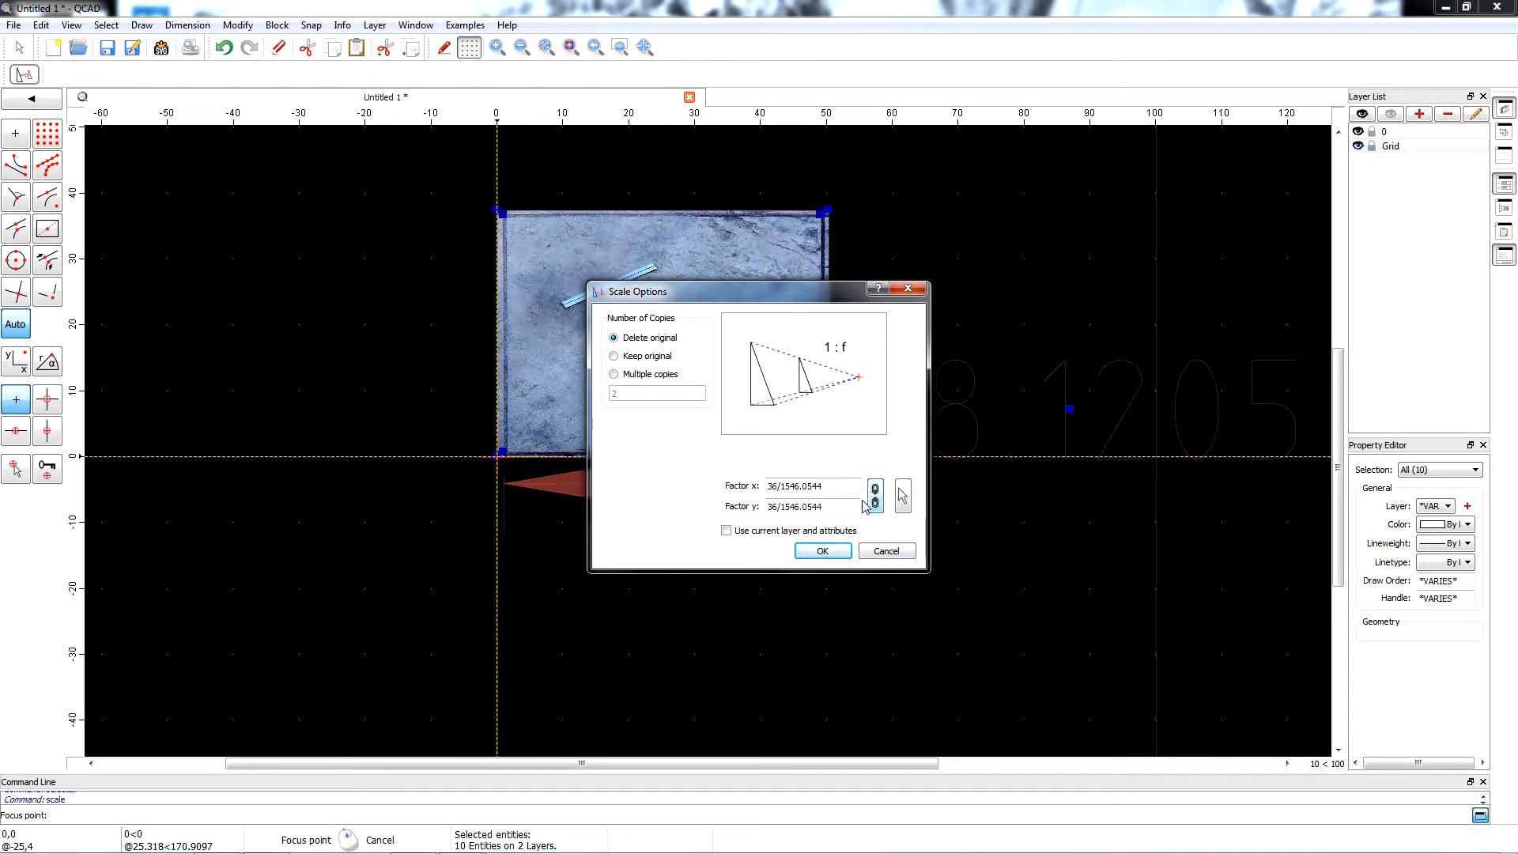
pyautogui.moveTo(826, 507); pyautogui.dragTo(729, 490)
pyautogui.write('1')
pyautogui.moveTo(815, 296); pyautogui.dragTo(684, 271)
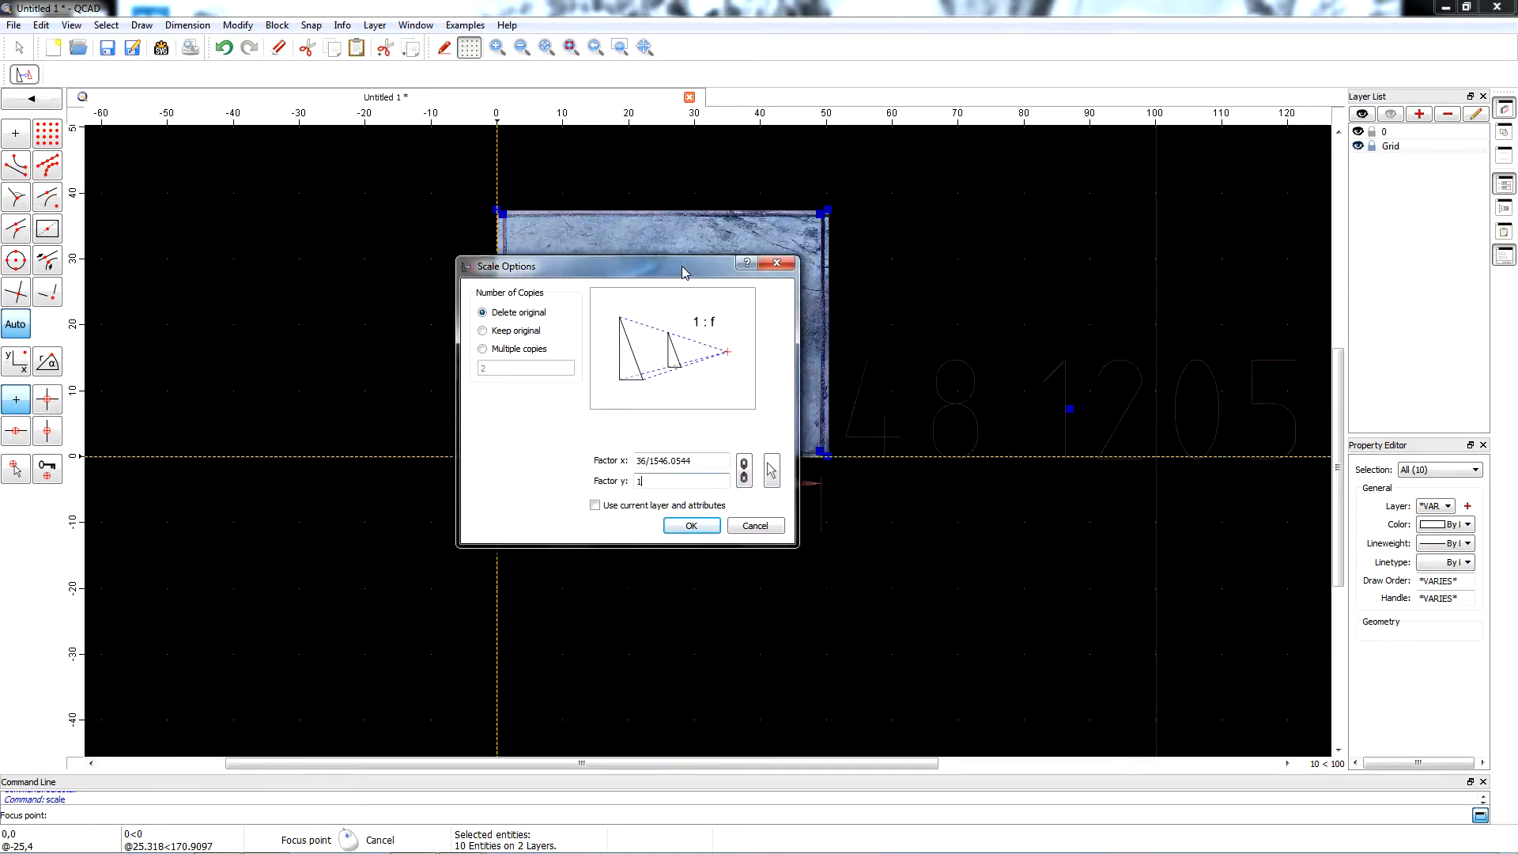
pyautogui.doubleClick(653, 461)
pyautogui.write('48.12')
pyautogui.click(691, 526)
# Hide layer 0 temporarily to check the rectangle's horizontal dimension, and show the layer again.
pyautogui.scroll(-2, 633, 534)
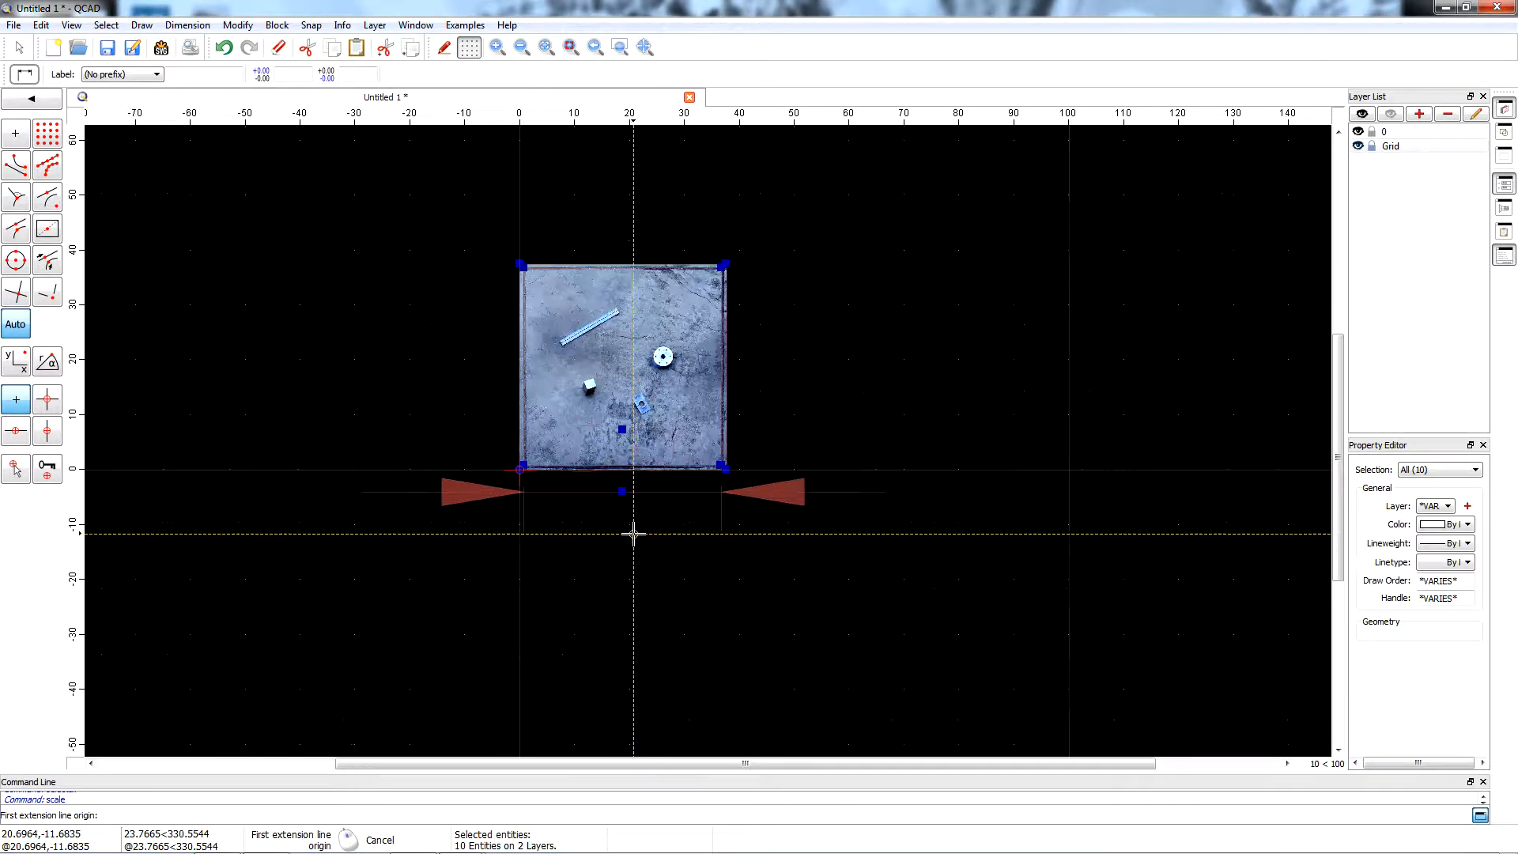
pyautogui.scroll(2, 623, 586)
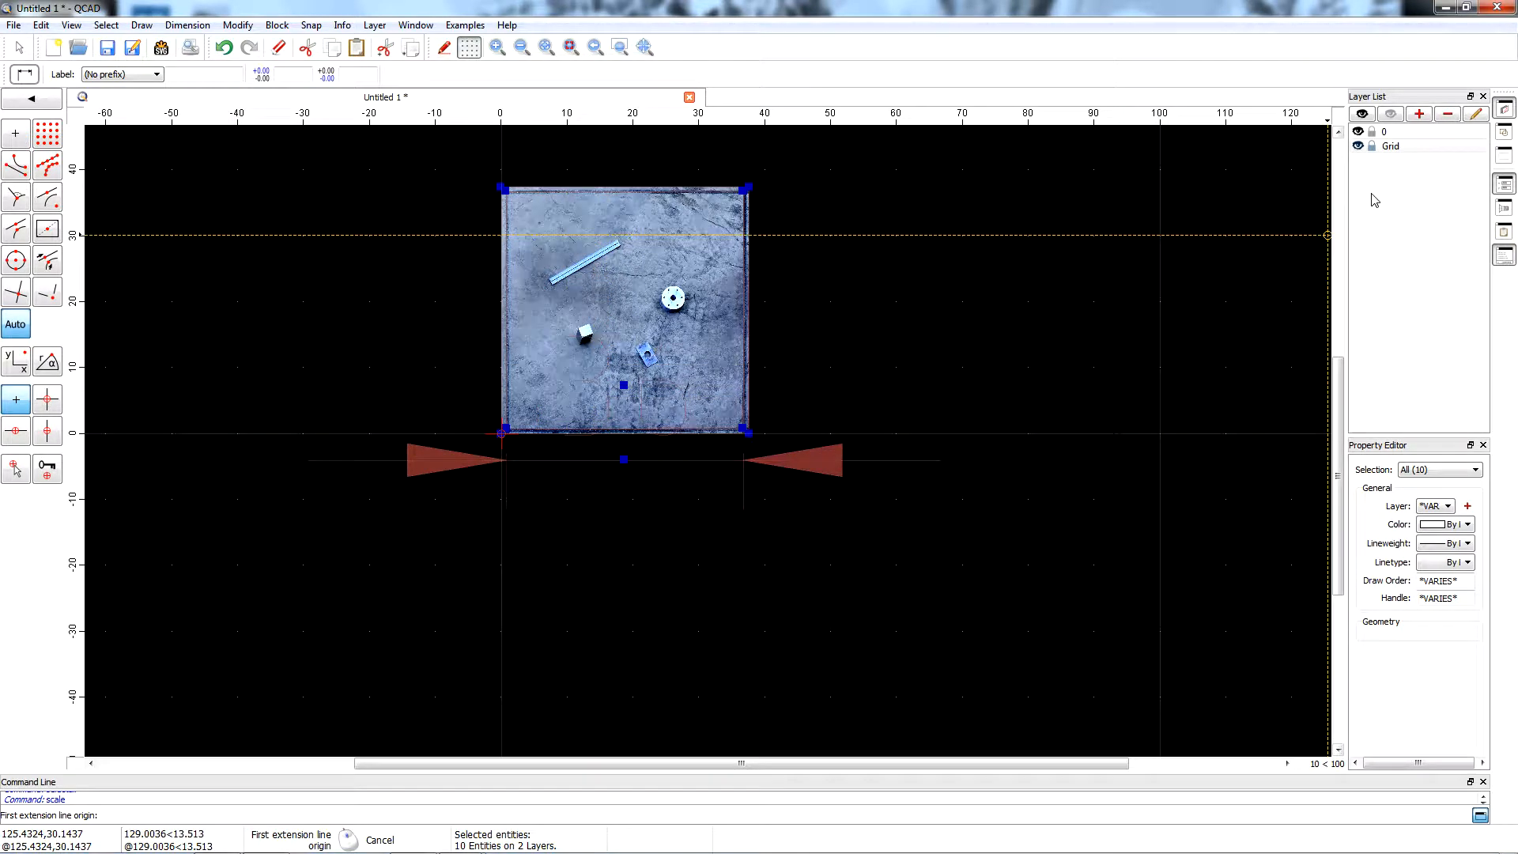
pyautogui.click(1361, 133)
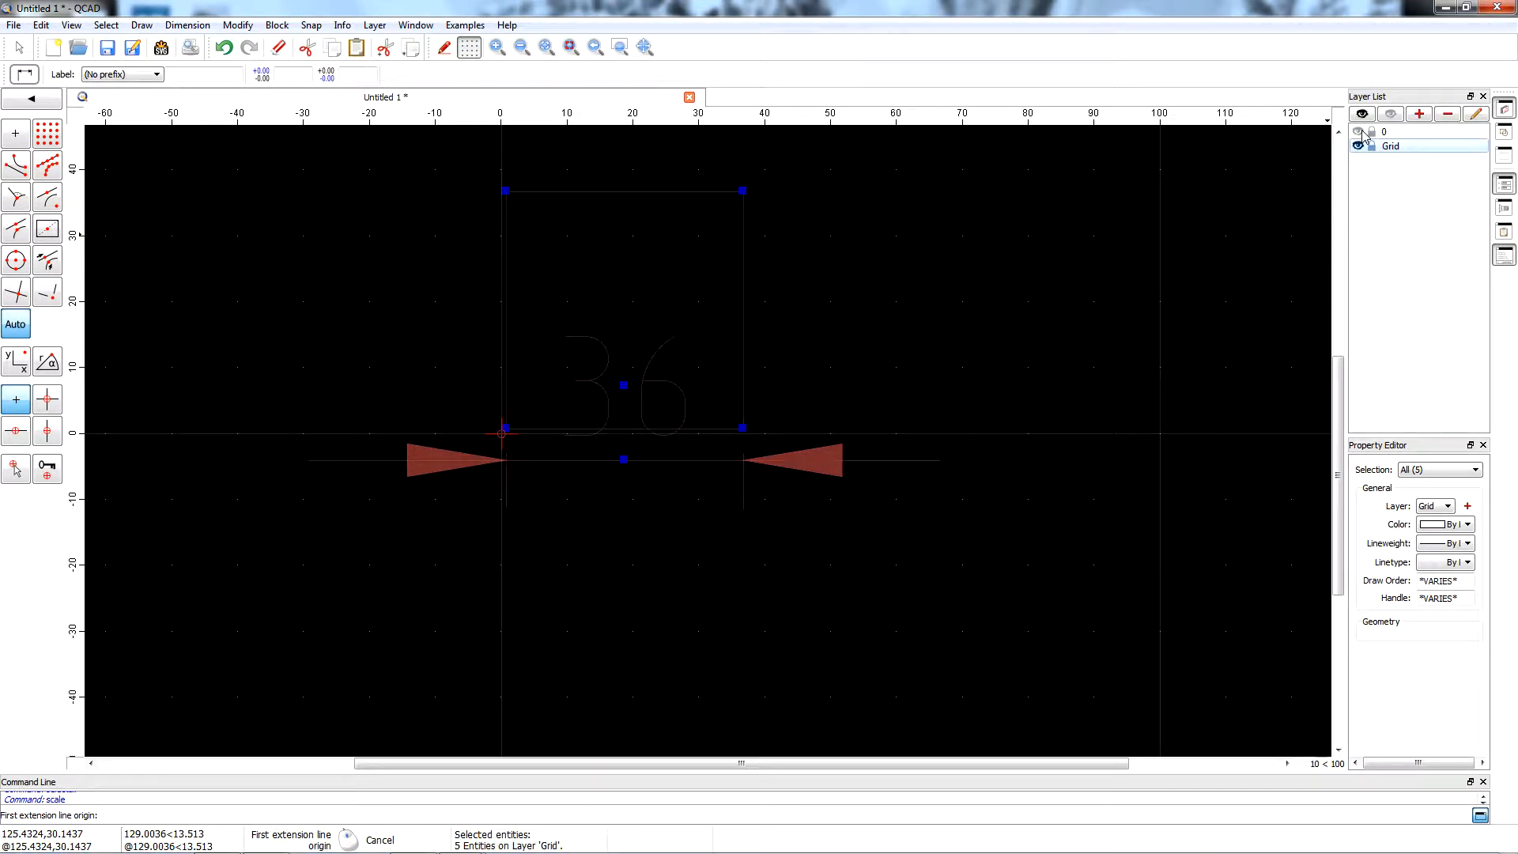
pyautogui.click(1360, 132)
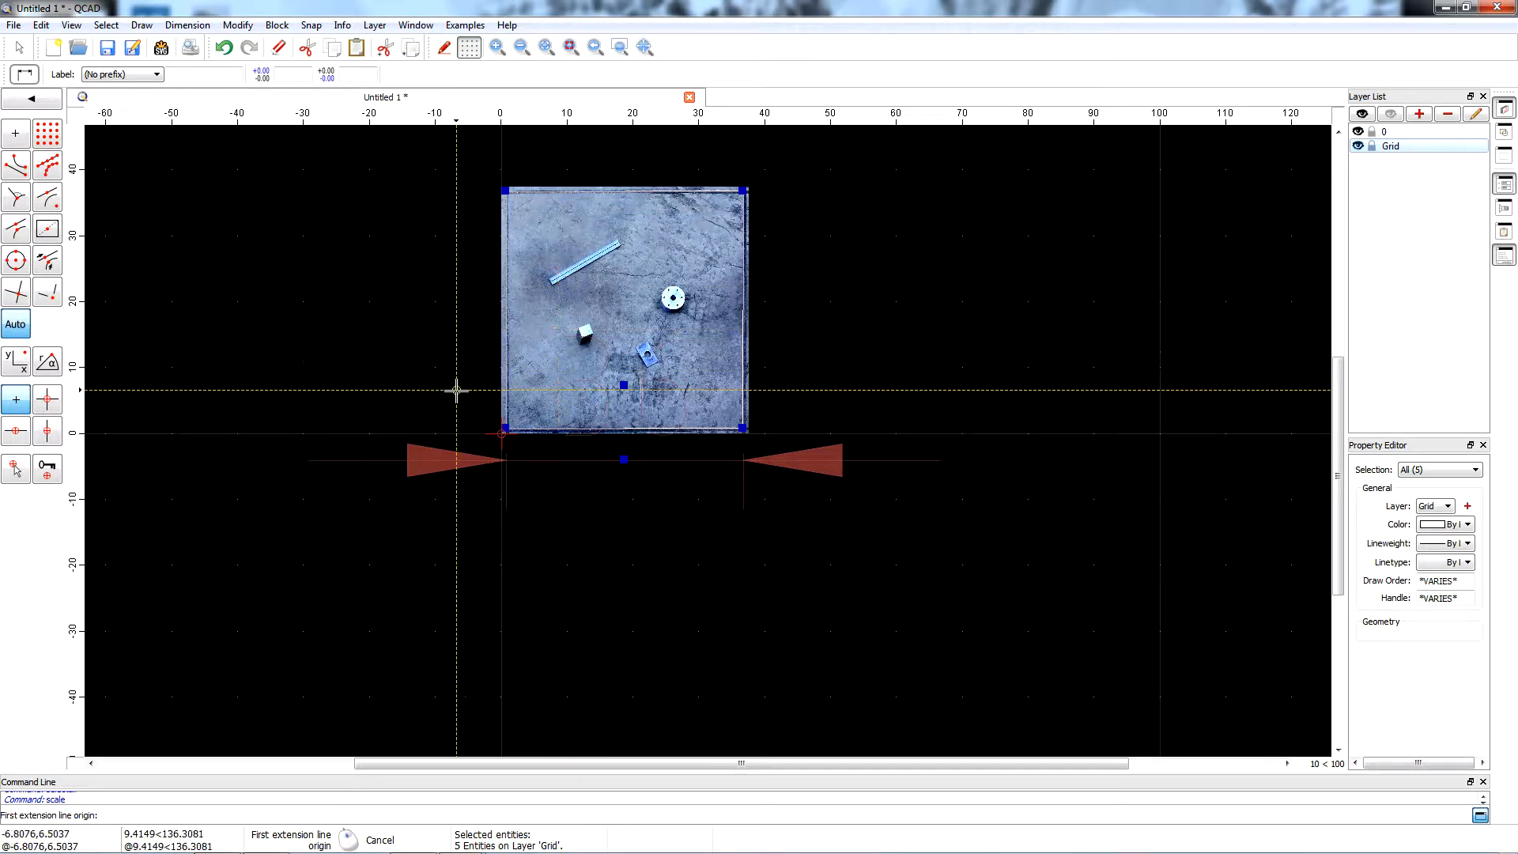
# Delete the horizontal dimension below the rectangle.
pyautogui.click(24, 49)
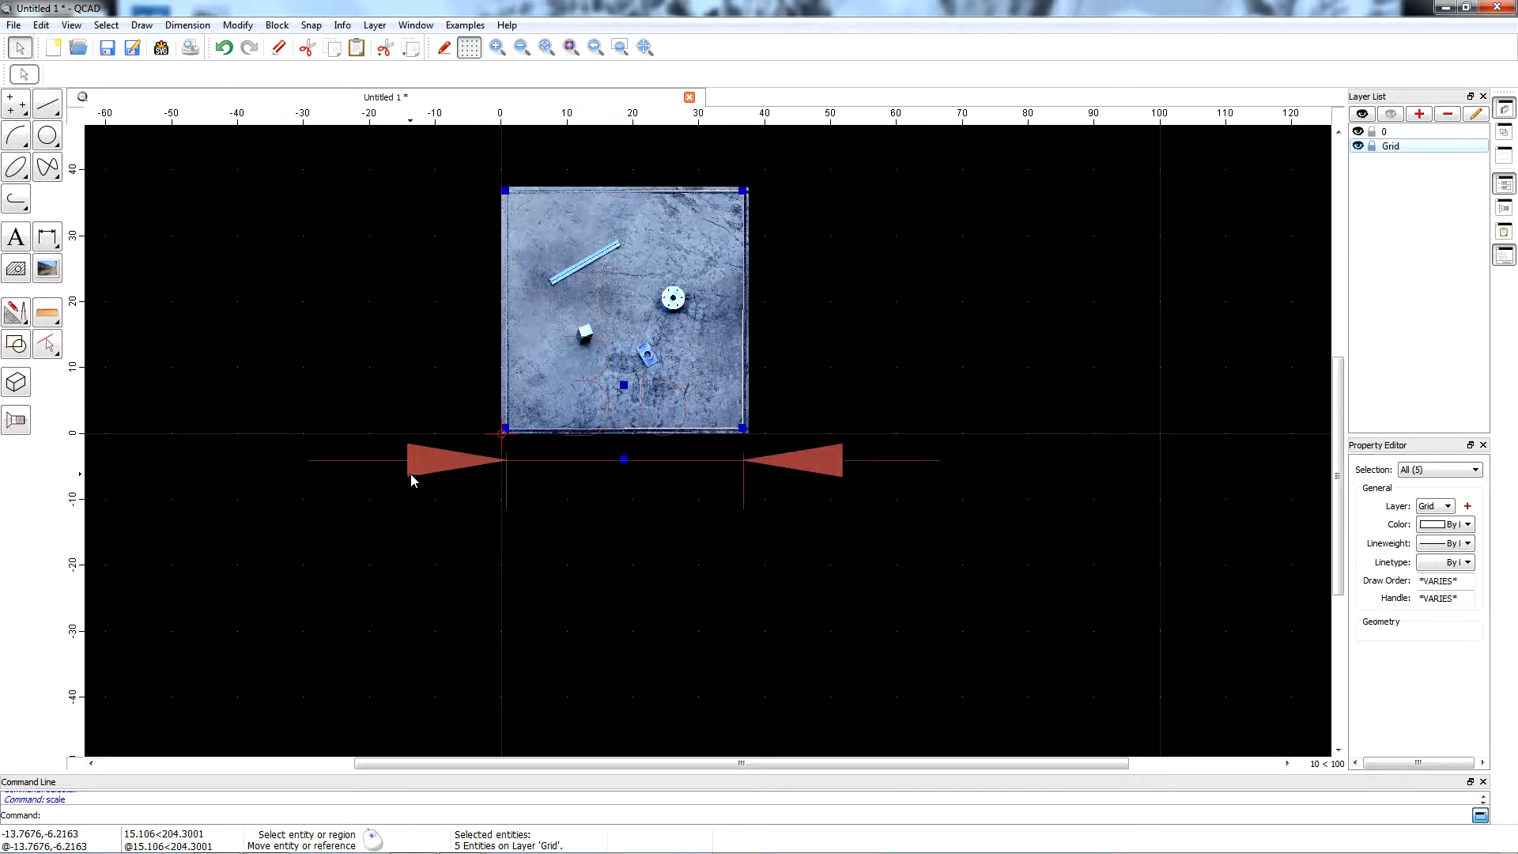
pyautogui.click(410, 473)
pyautogui.press('Delete')
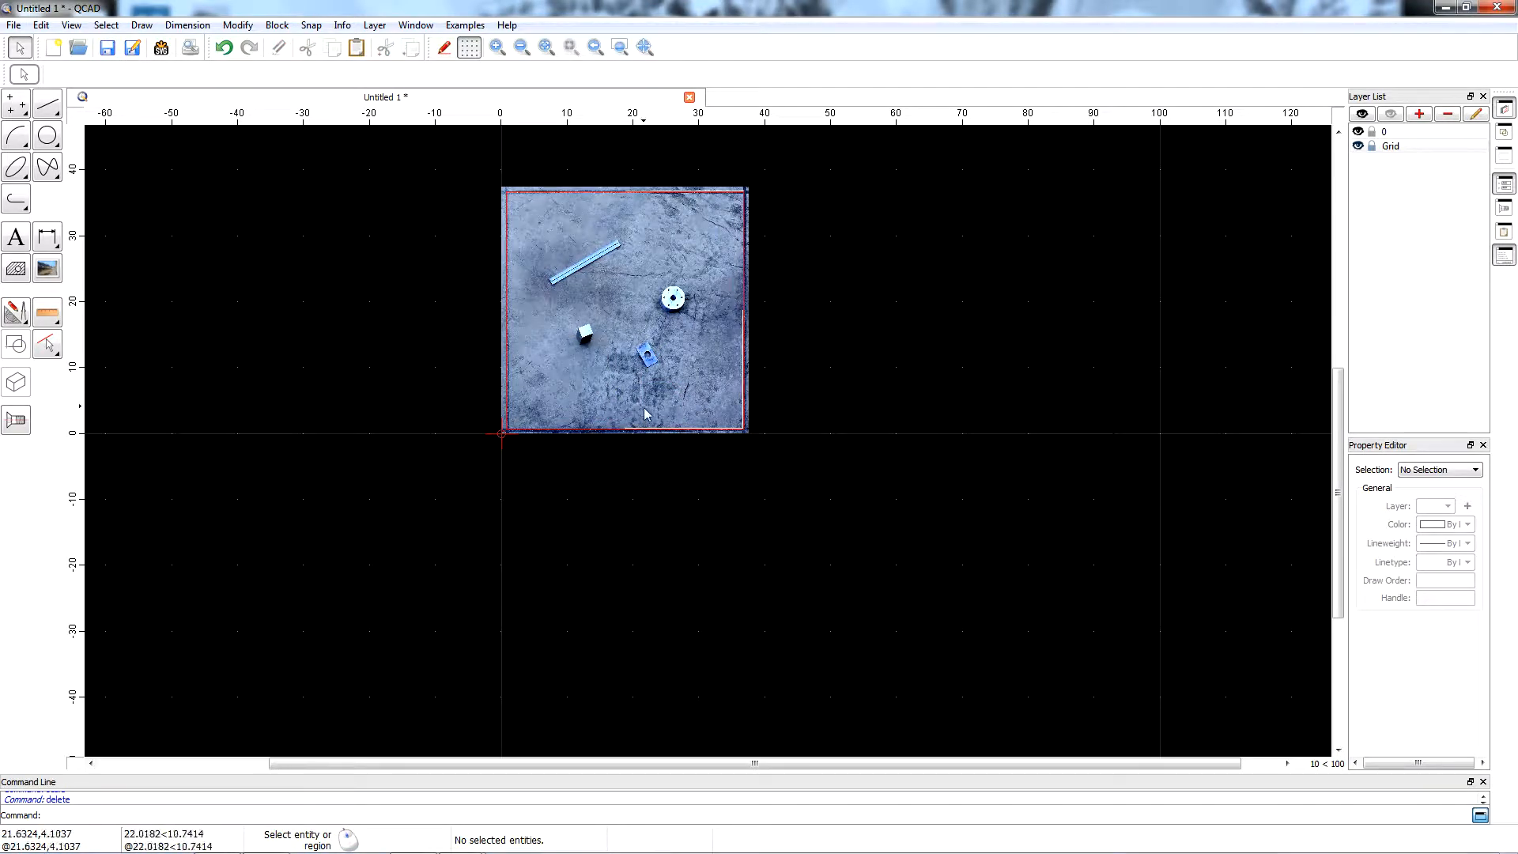
# Delete the four border lines on layer 0 while the Grid layer is hidden, and show the Grid layer again.
pyautogui.click(1360, 148)
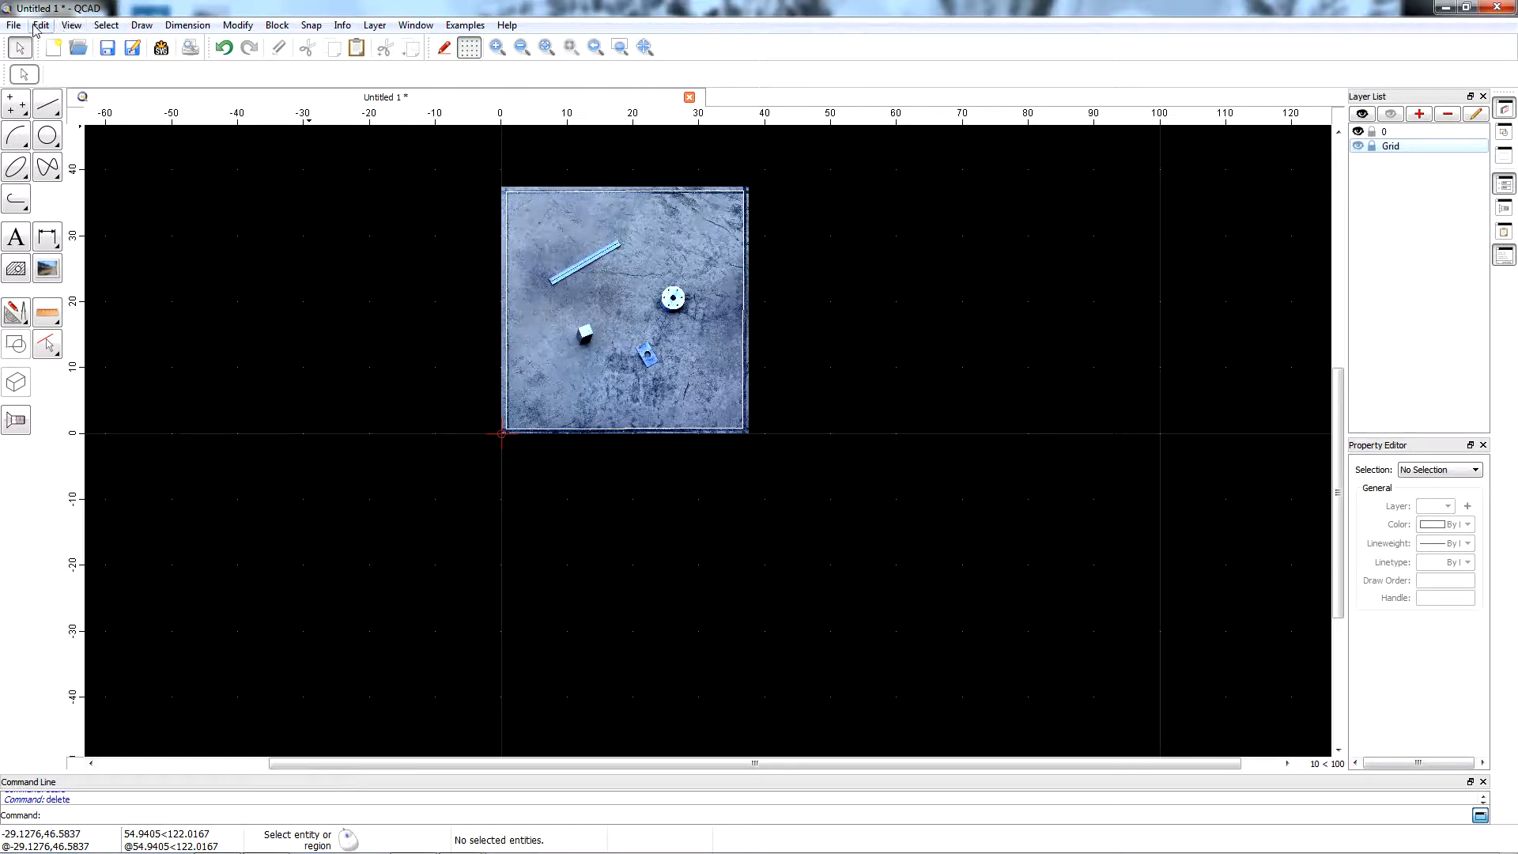
pyautogui.click(597, 192)
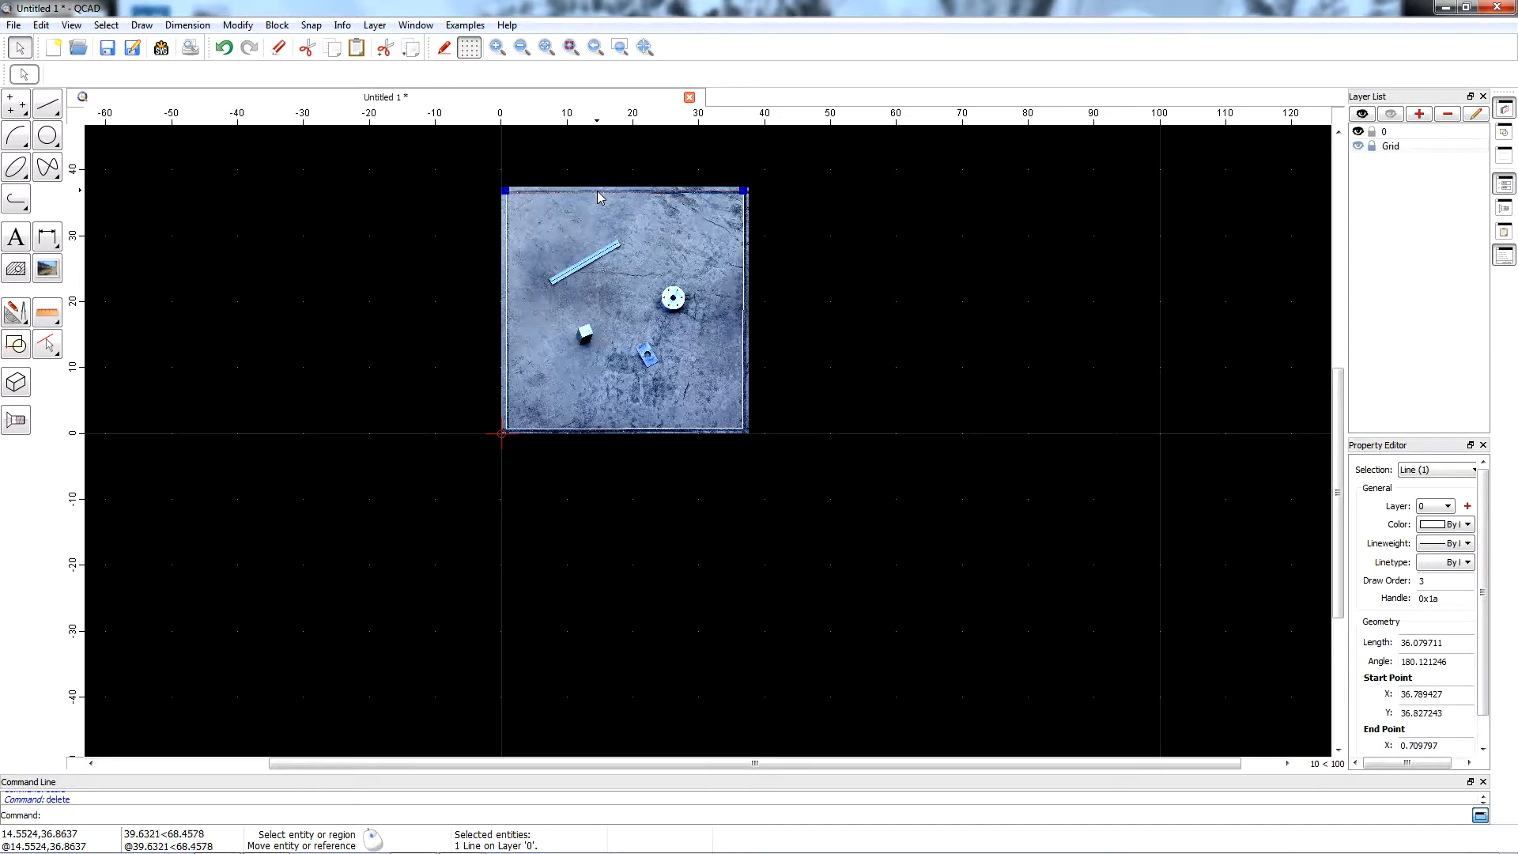
pyautogui.press('Delete')
pyautogui.click(746, 266)
pyautogui.press('Delete')
pyautogui.click(680, 433)
pyautogui.press('Delete')
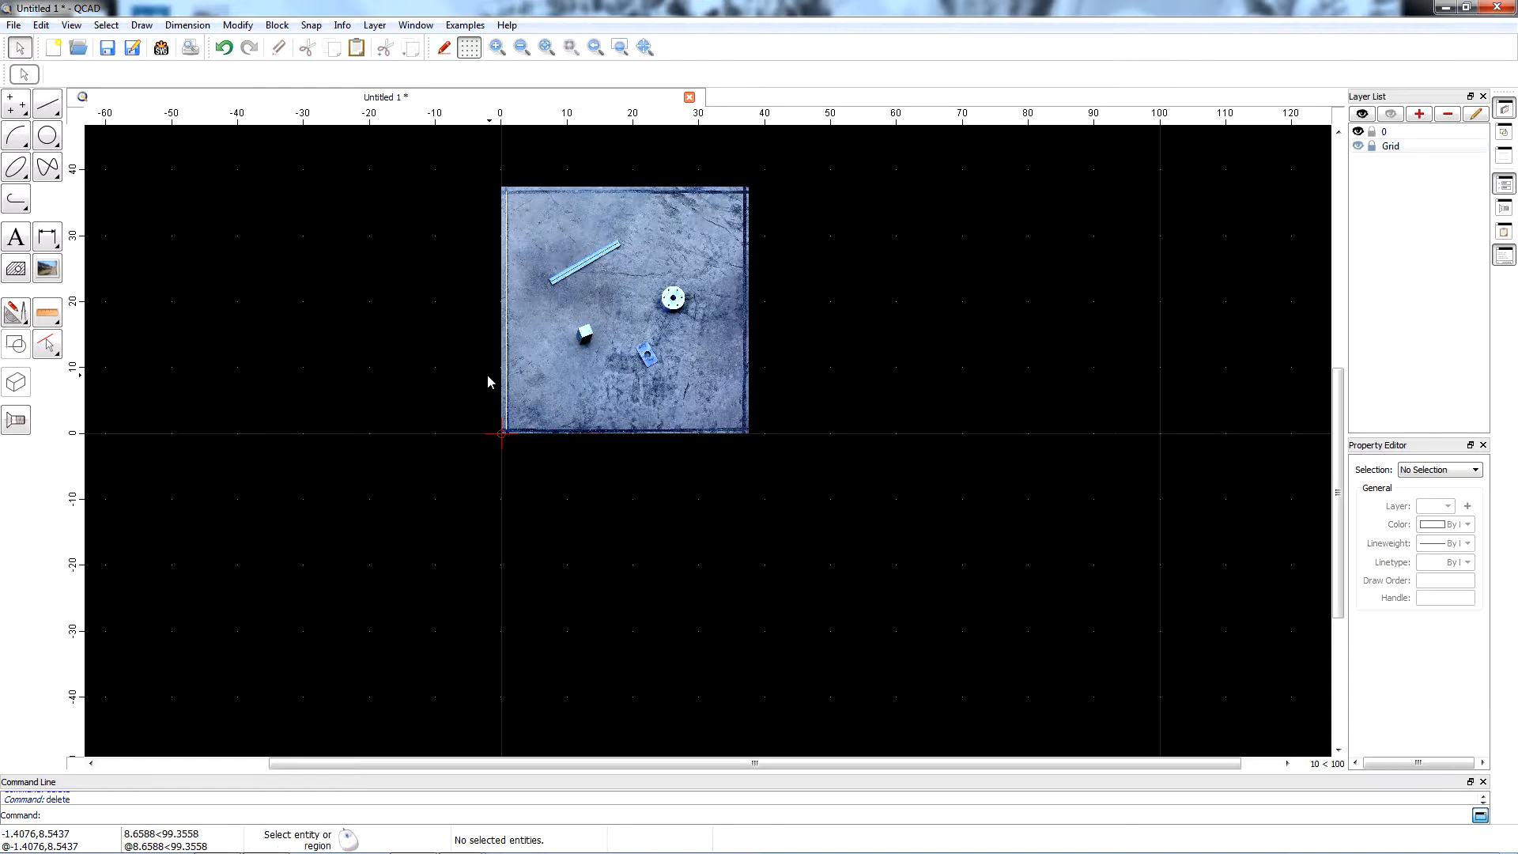
pyautogui.click(507, 379)
pyautogui.press('Delete')
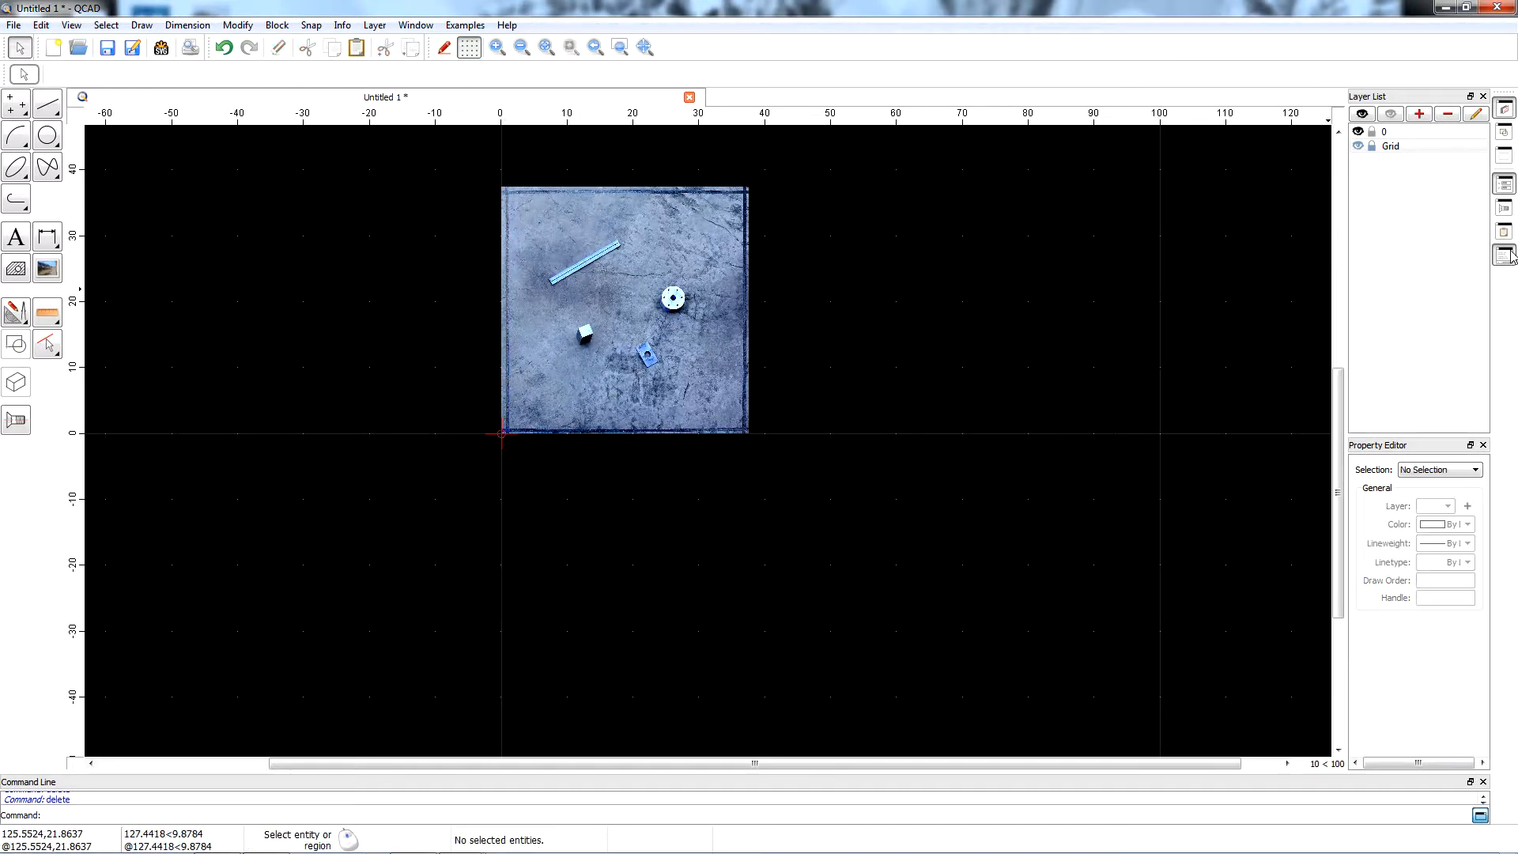
pyautogui.click(1360, 147)
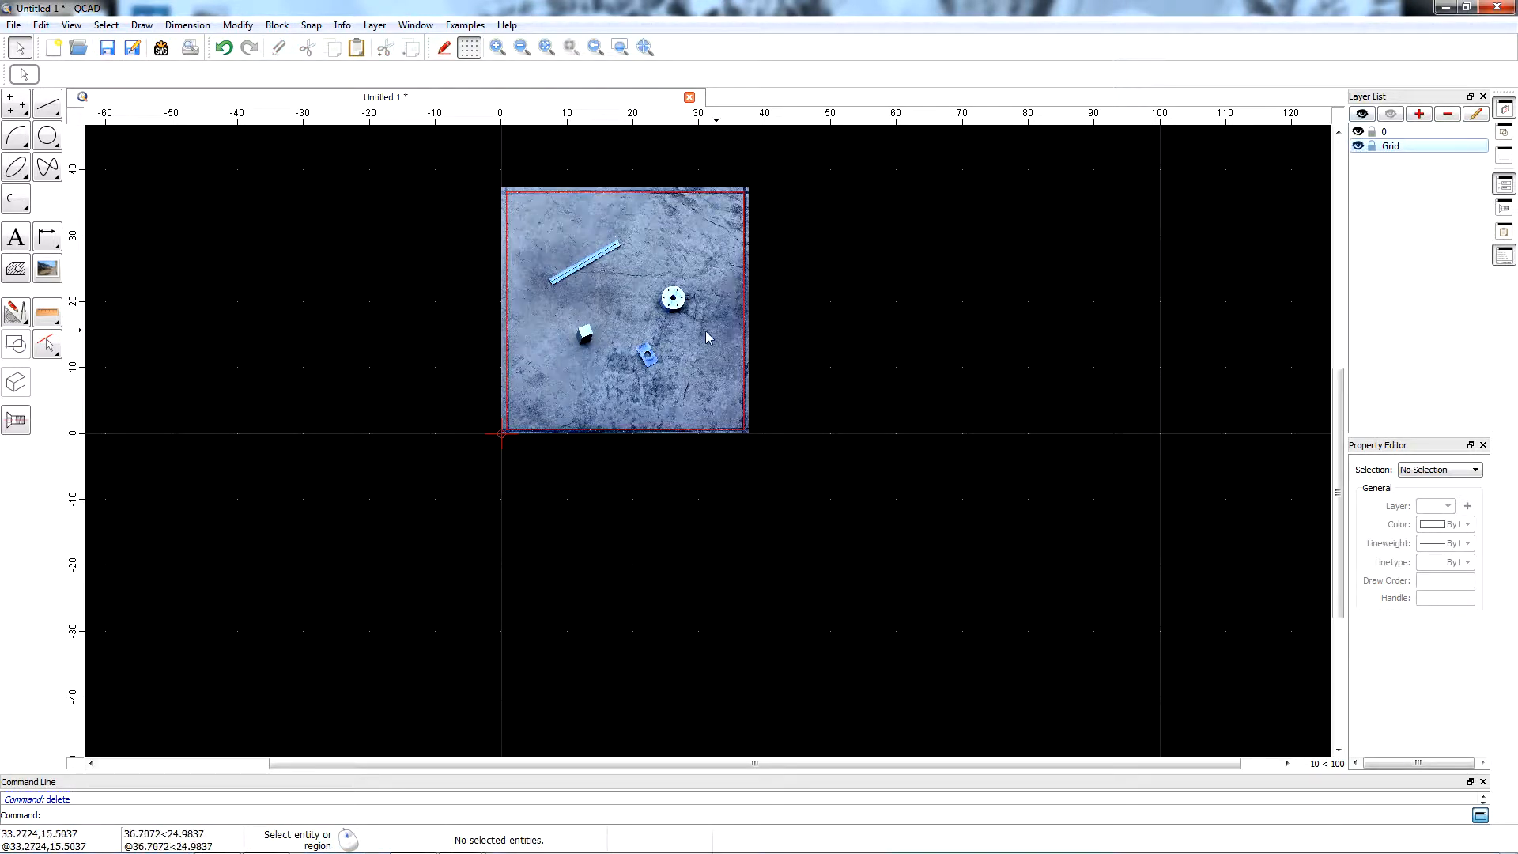
# Draw eight vertical grid lines across the photo as successive parallels at distance 4, starting from the rectangle's right edge.
pyautogui.scroll(1, 663, 431)
pyautogui.scroll(-1, 569, 286)
pyautogui.scroll(2, 502, 162)
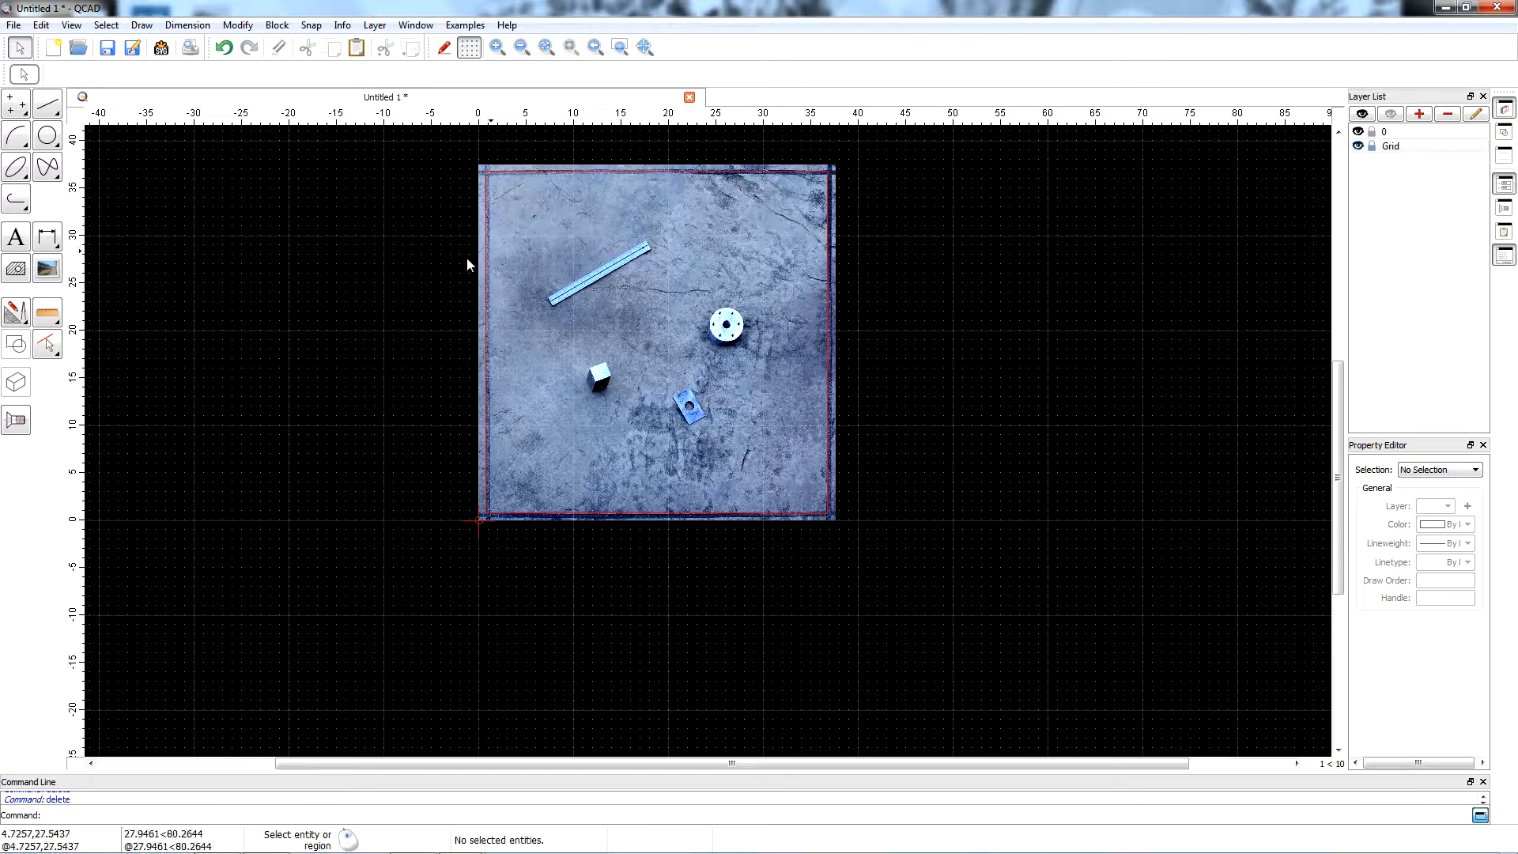
pyautogui.click(148, 29)
pyautogui.moveTo(190, 69)
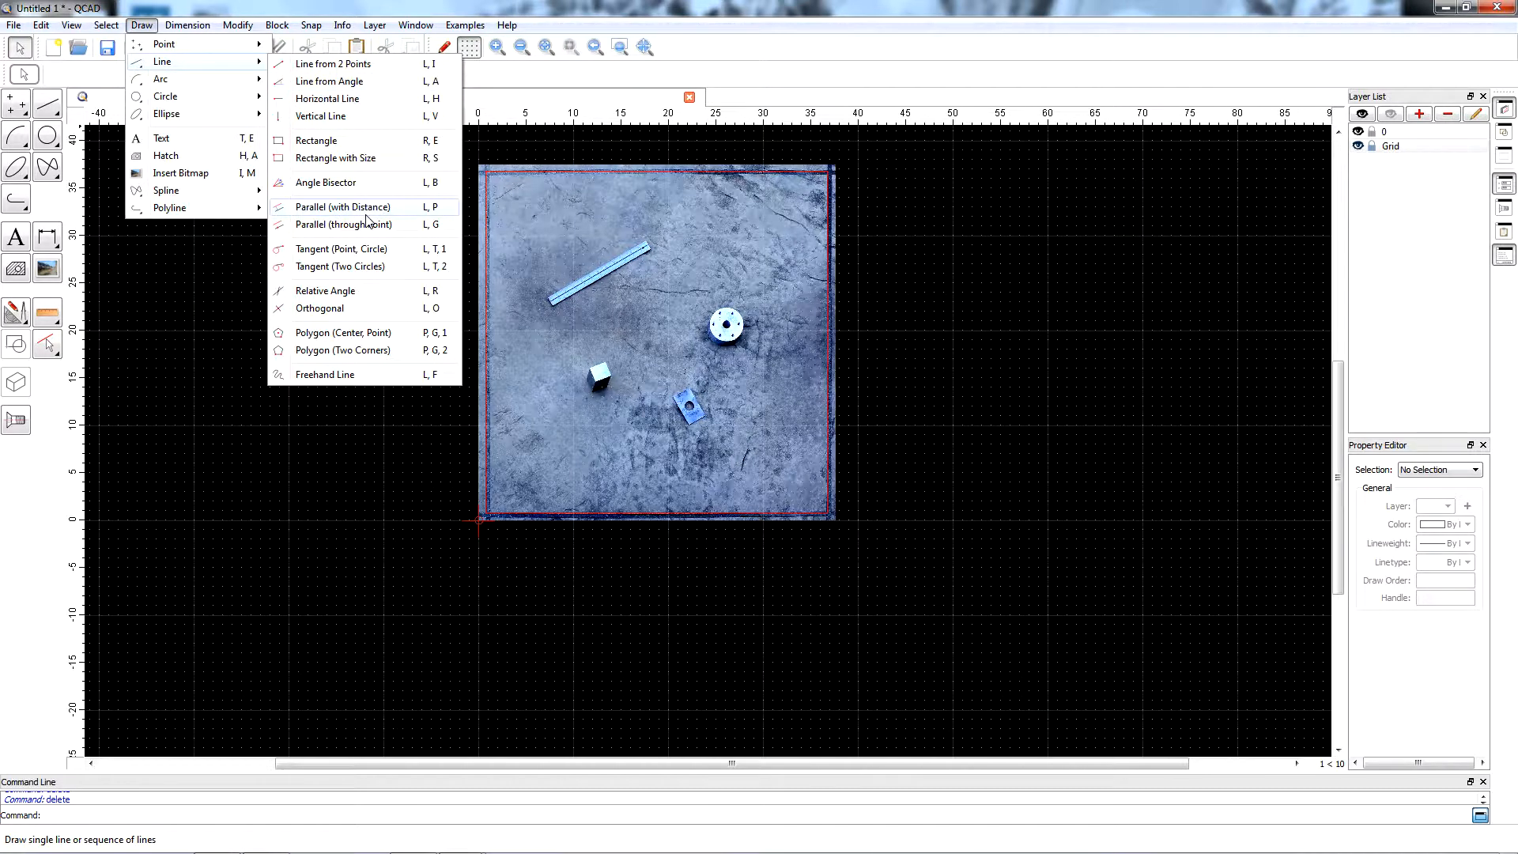
pyautogui.click(316, 209)
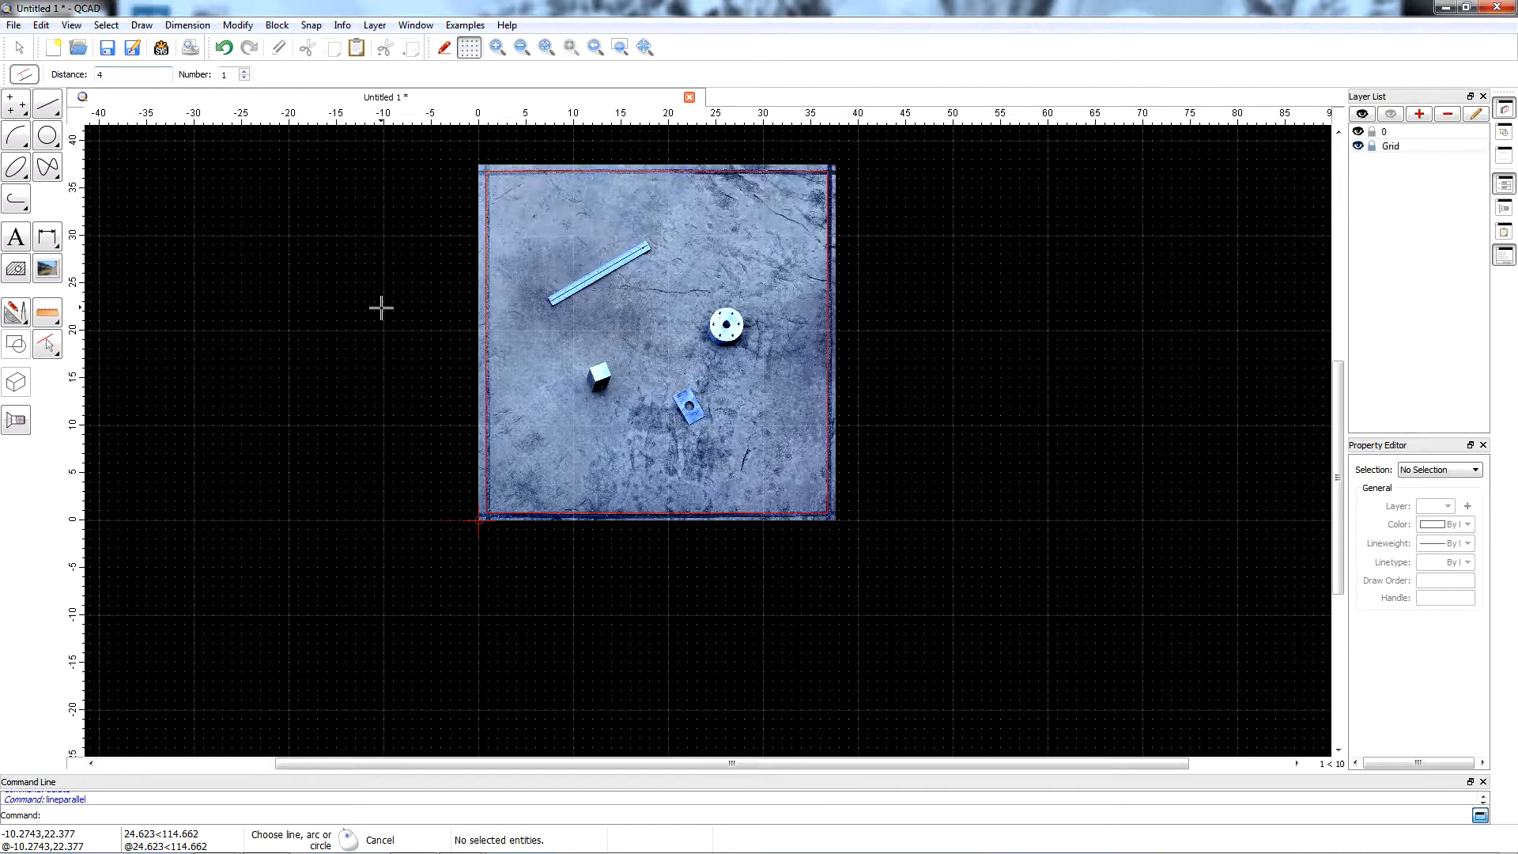
pyautogui.click(823, 457)
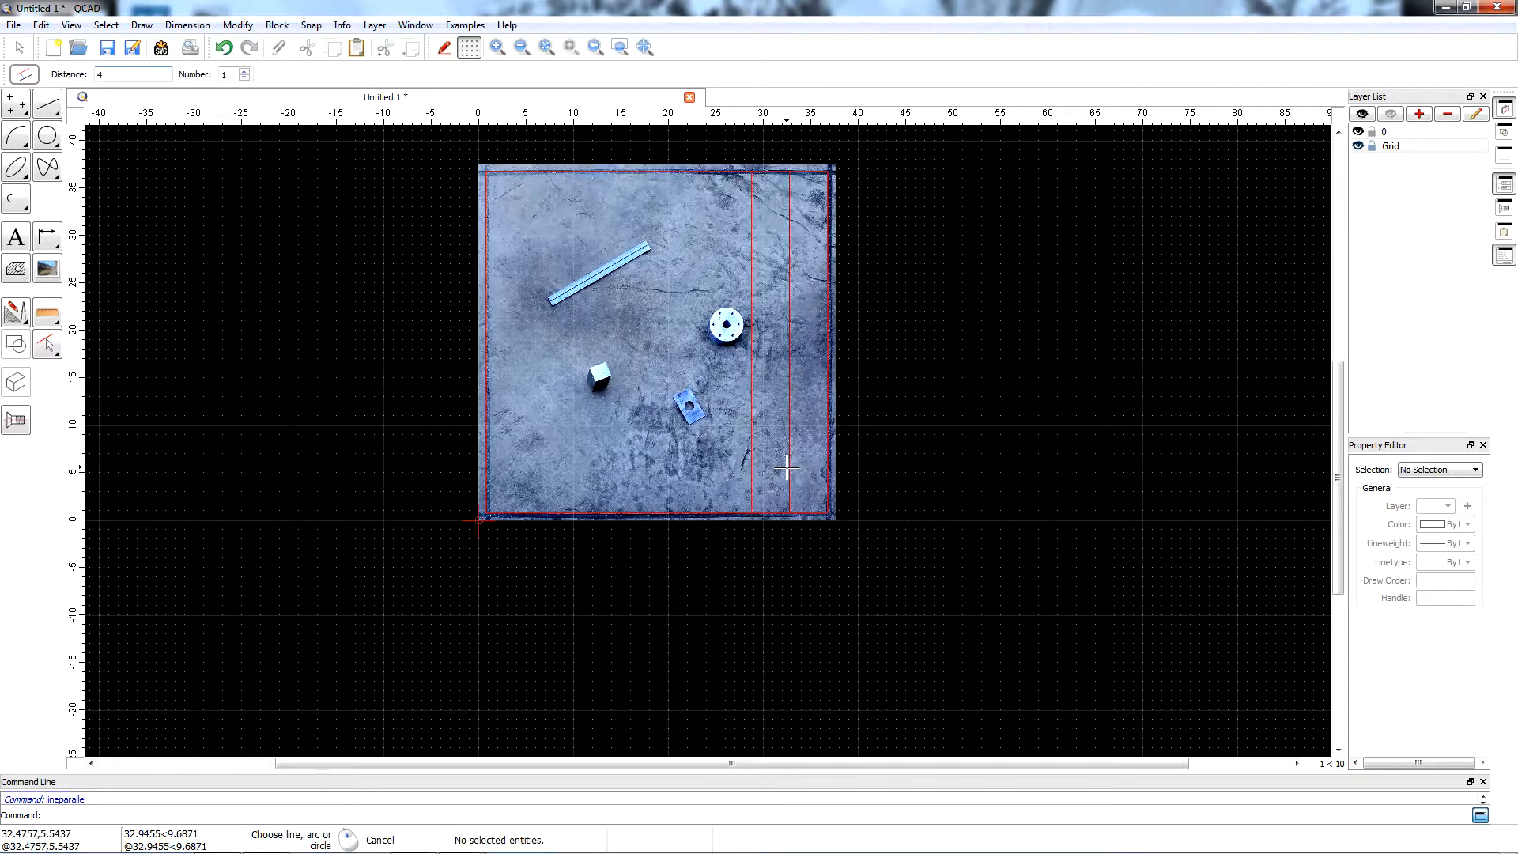
pyautogui.click(751, 474)
pyautogui.click(749, 474)
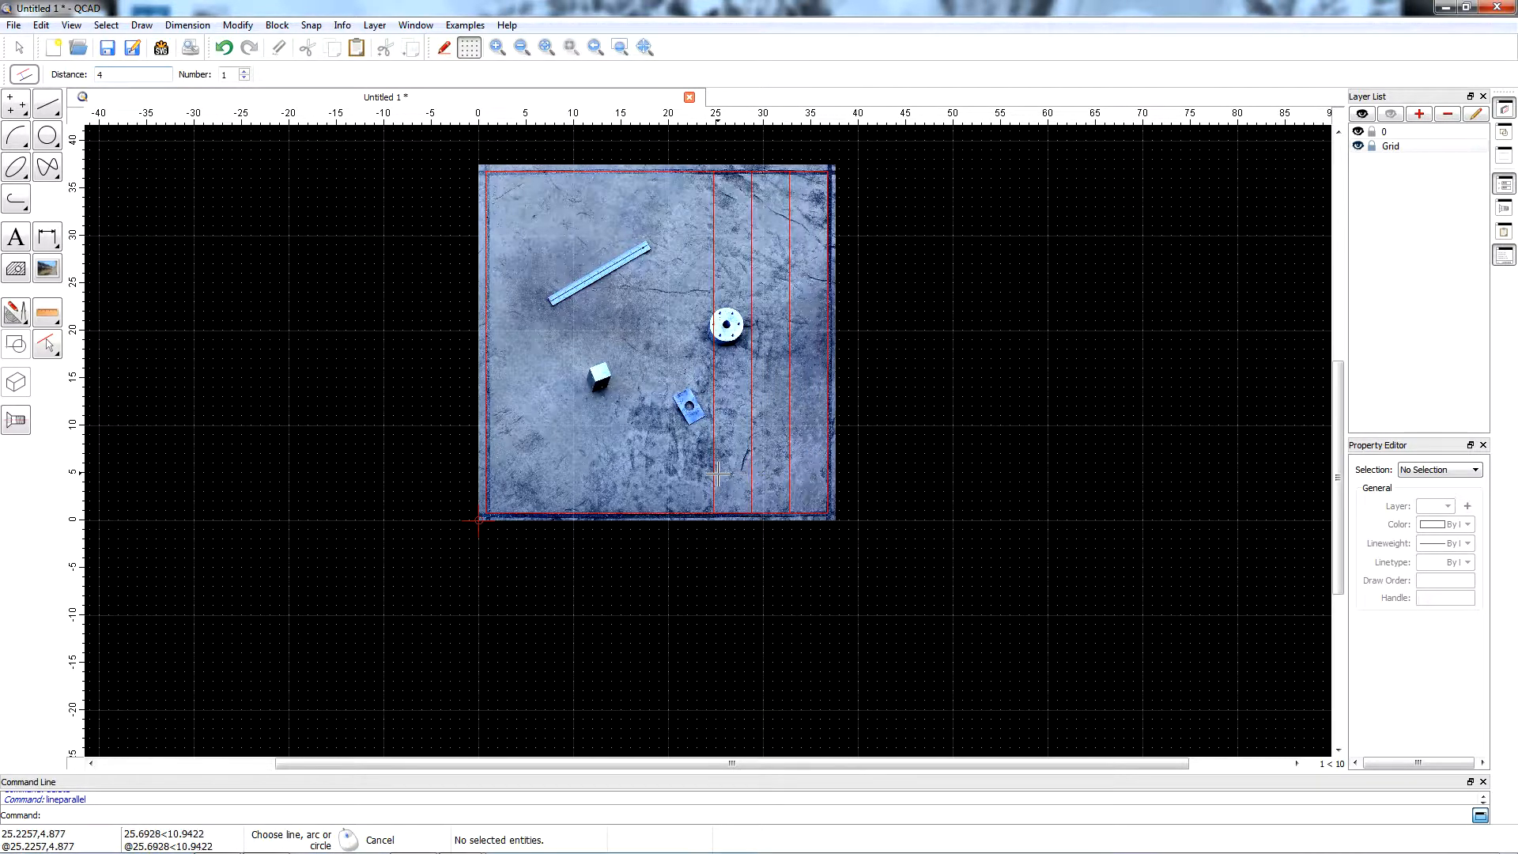
pyautogui.click(713, 474)
pyautogui.click(670, 473)
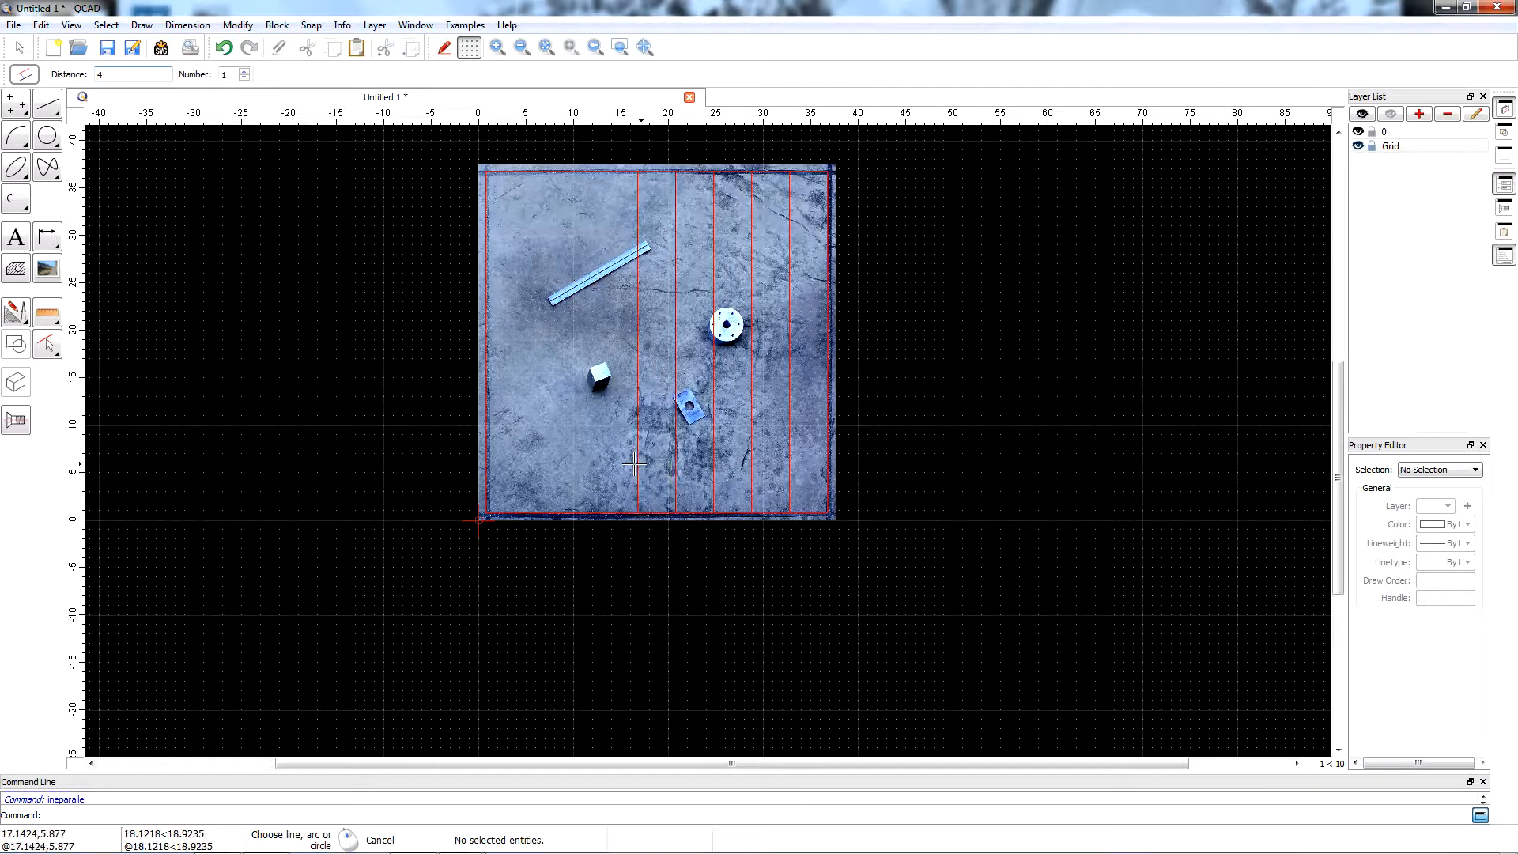
pyautogui.click(601, 457)
pyautogui.click(563, 447)
pyautogui.click(543, 503)
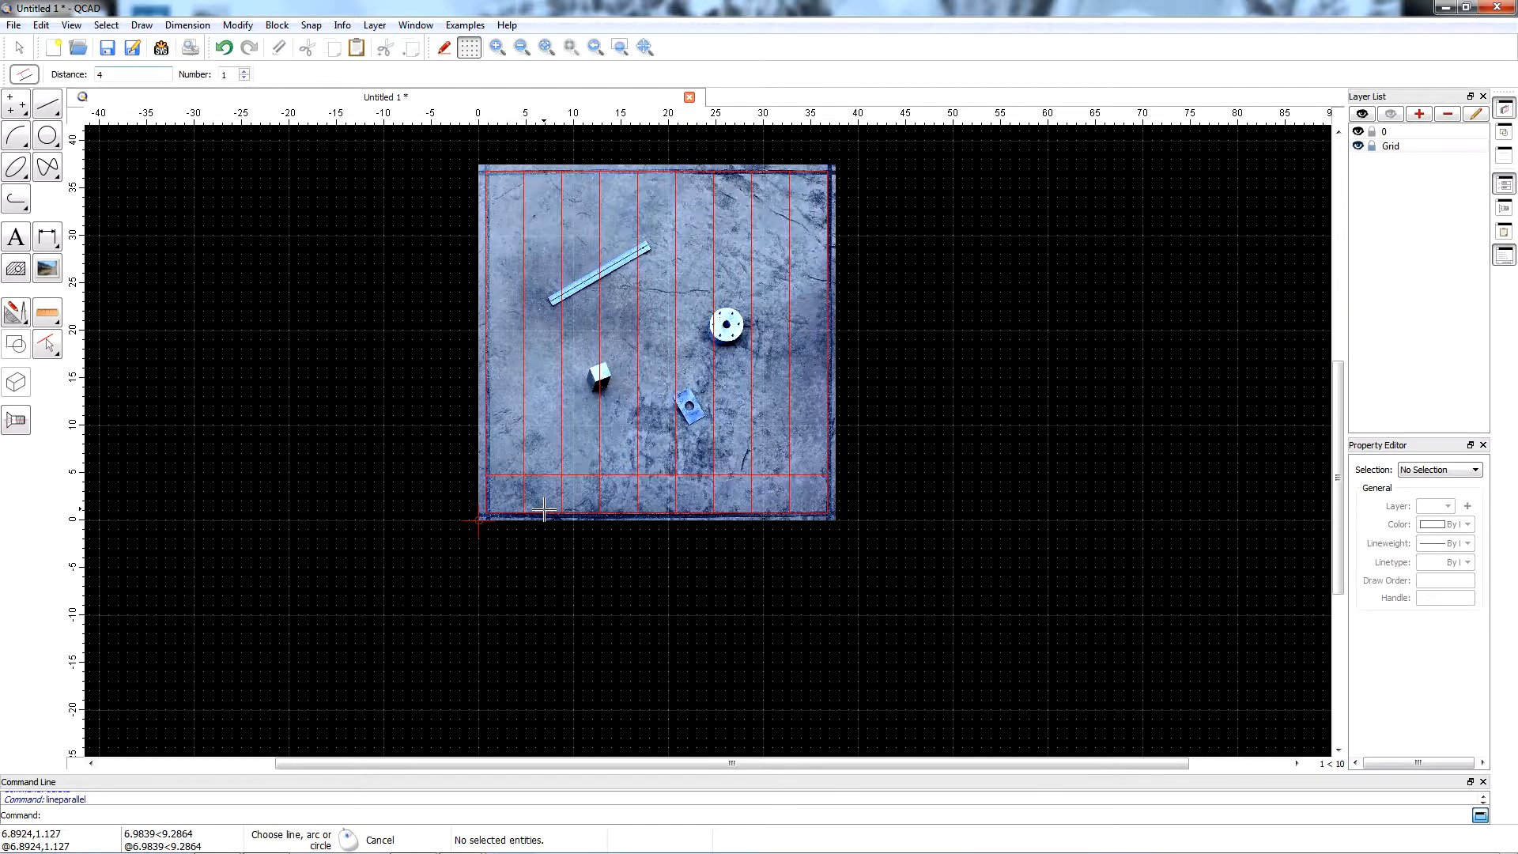
# Draw horizontal grid lines up the photo as successive parallels at distance 4, starting from the rectangle's bottom edge.
pyautogui.click(544, 508)
pyautogui.click(536, 468)
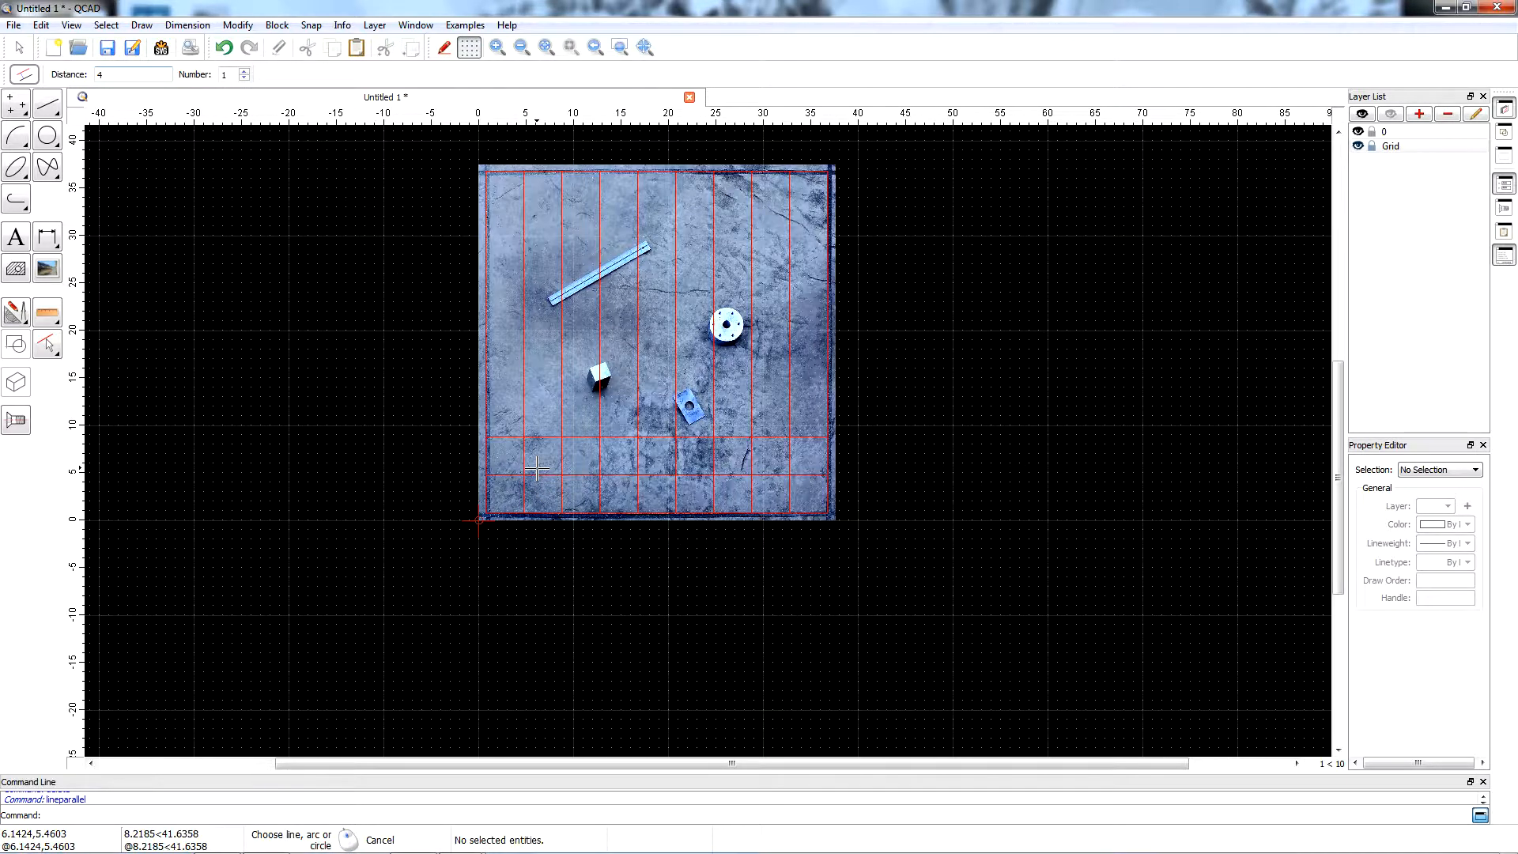
pyautogui.click(534, 430)
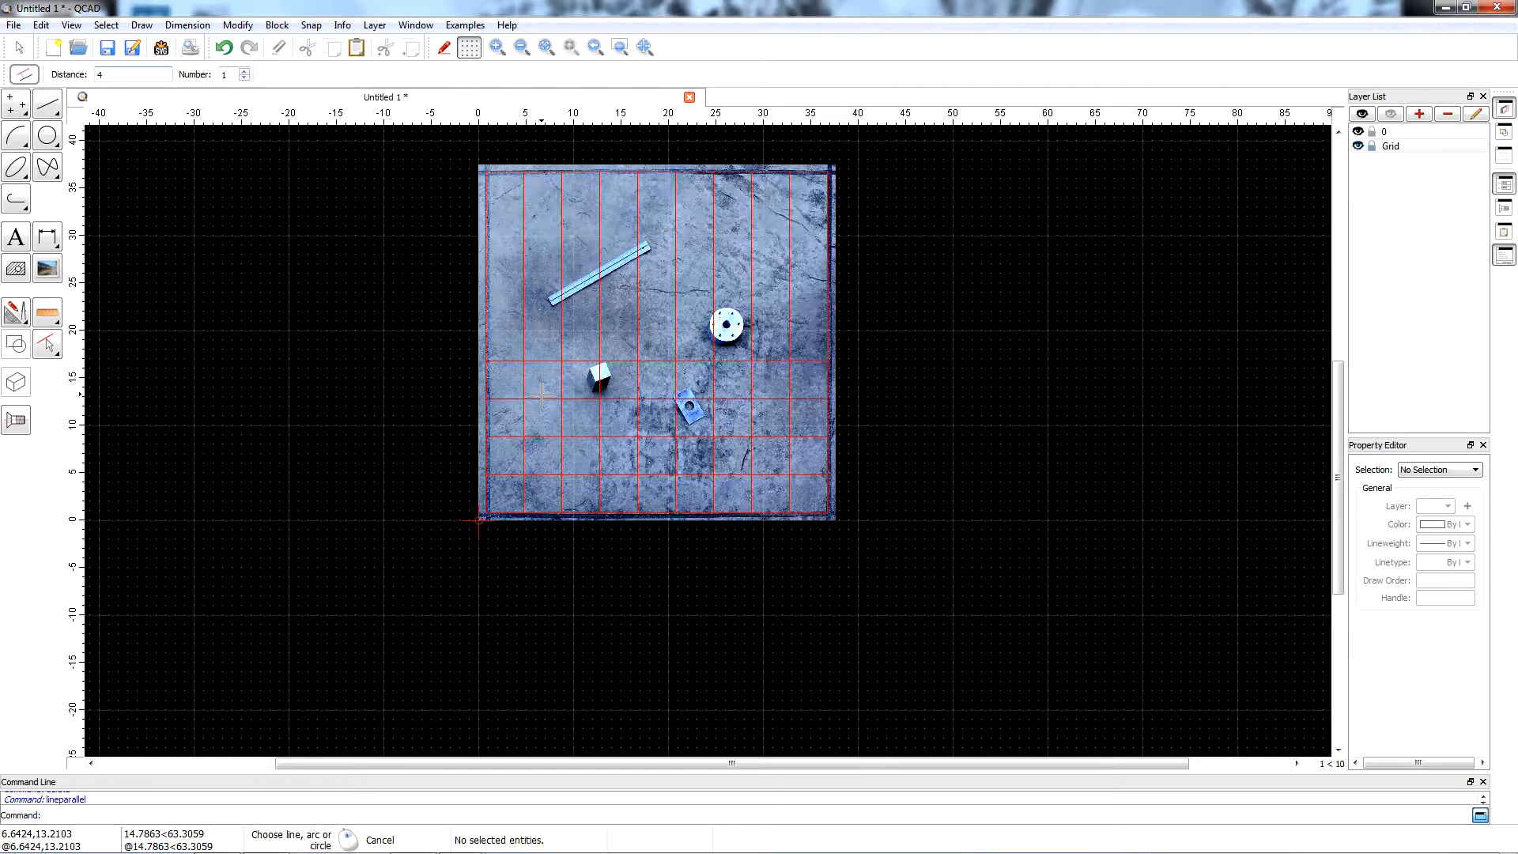
pyautogui.click(541, 362)
pyautogui.click(538, 319)
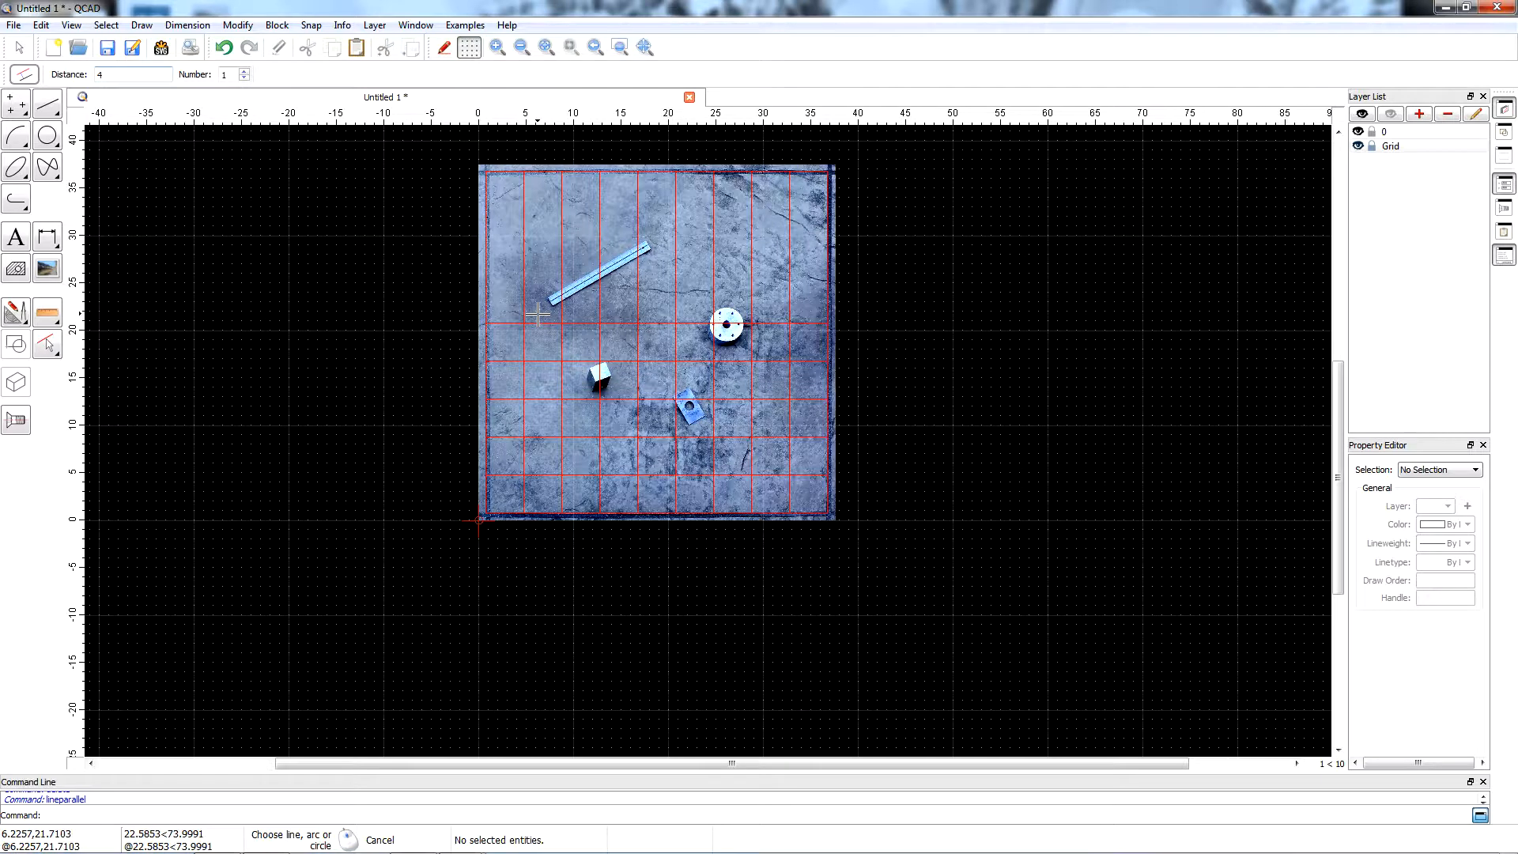
pyautogui.click(537, 283)
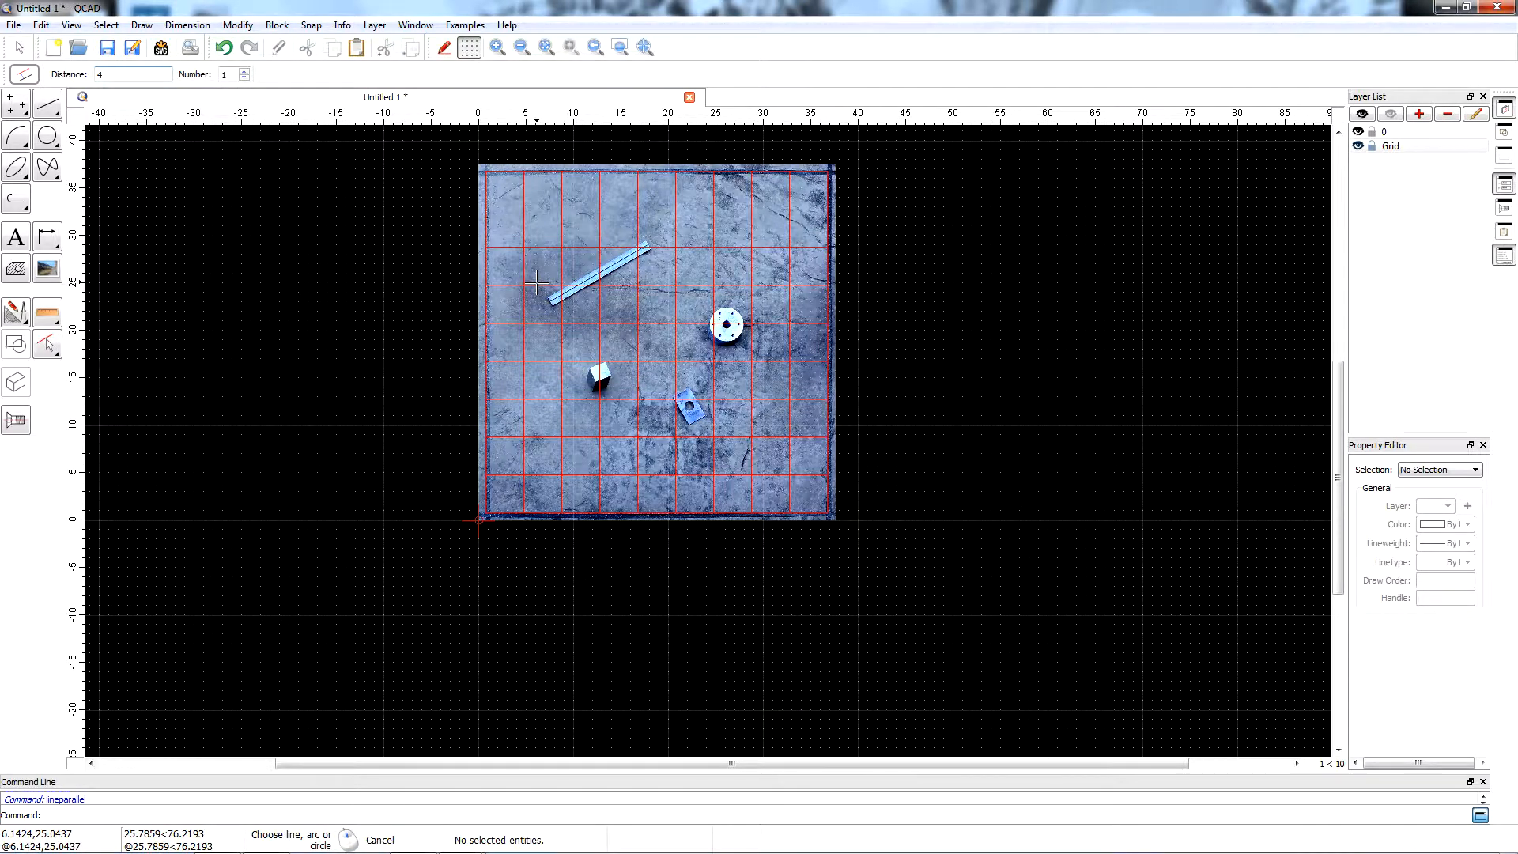
pyautogui.click(540, 239)
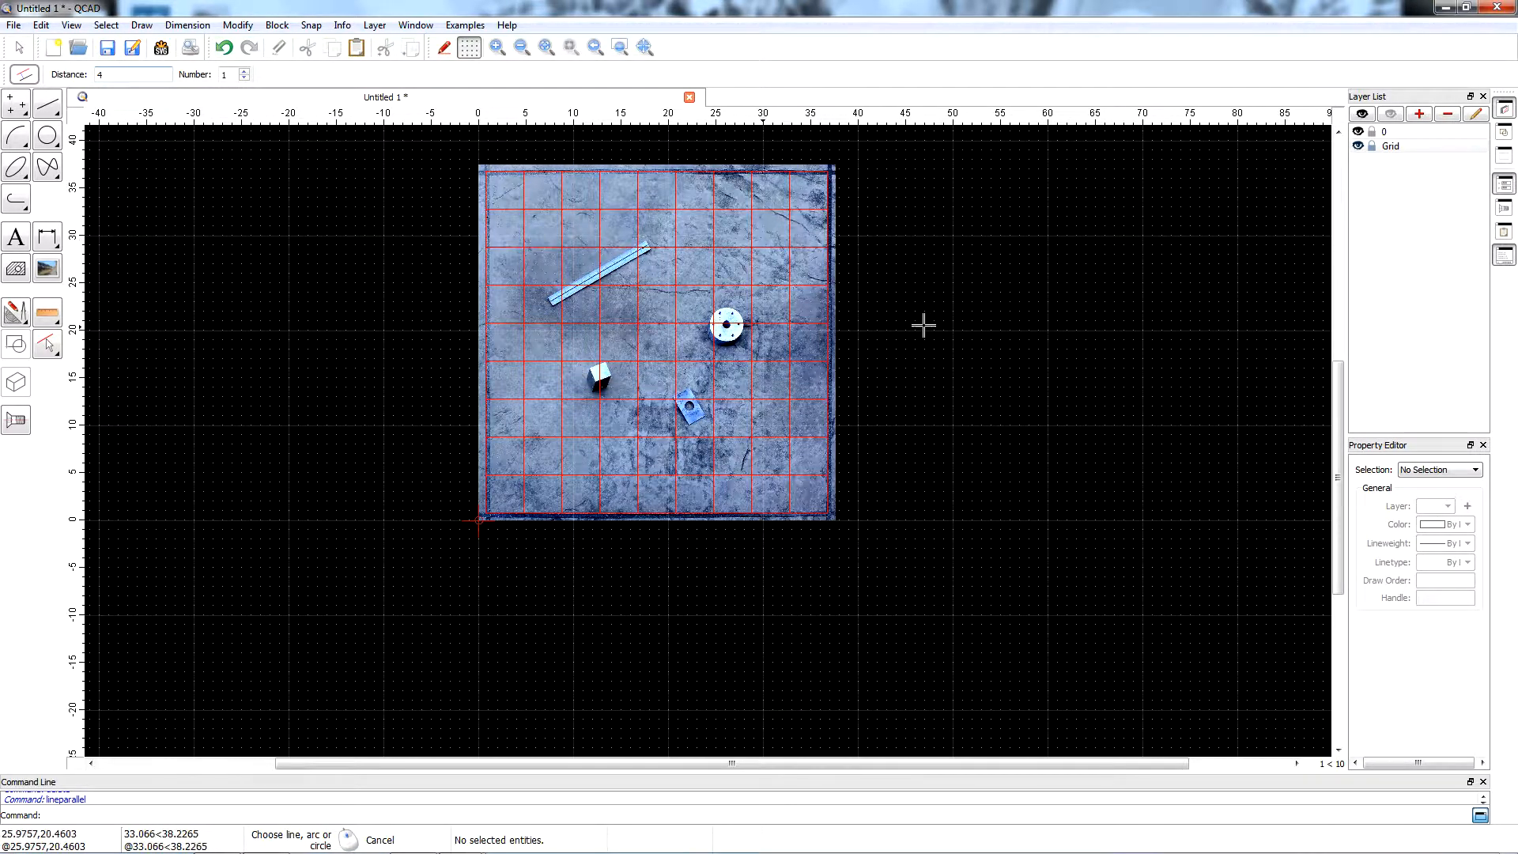
# Add a vertical dimension between two adjacent horizontal grid lines, placed to the right of the photo.
pyautogui.click(187, 26)
pyautogui.click(201, 106)
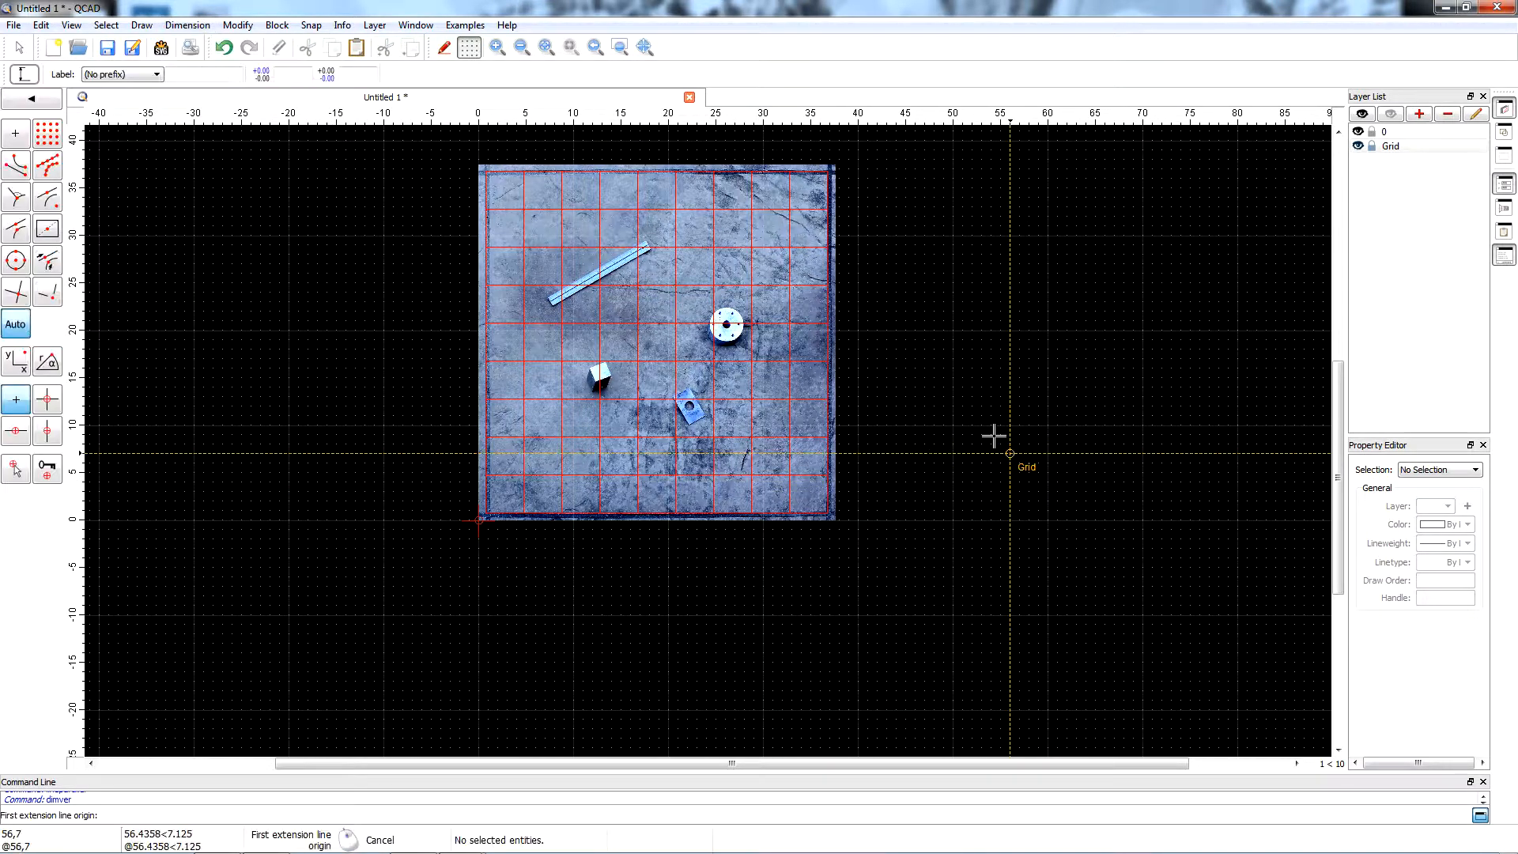
pyautogui.click(827, 284)
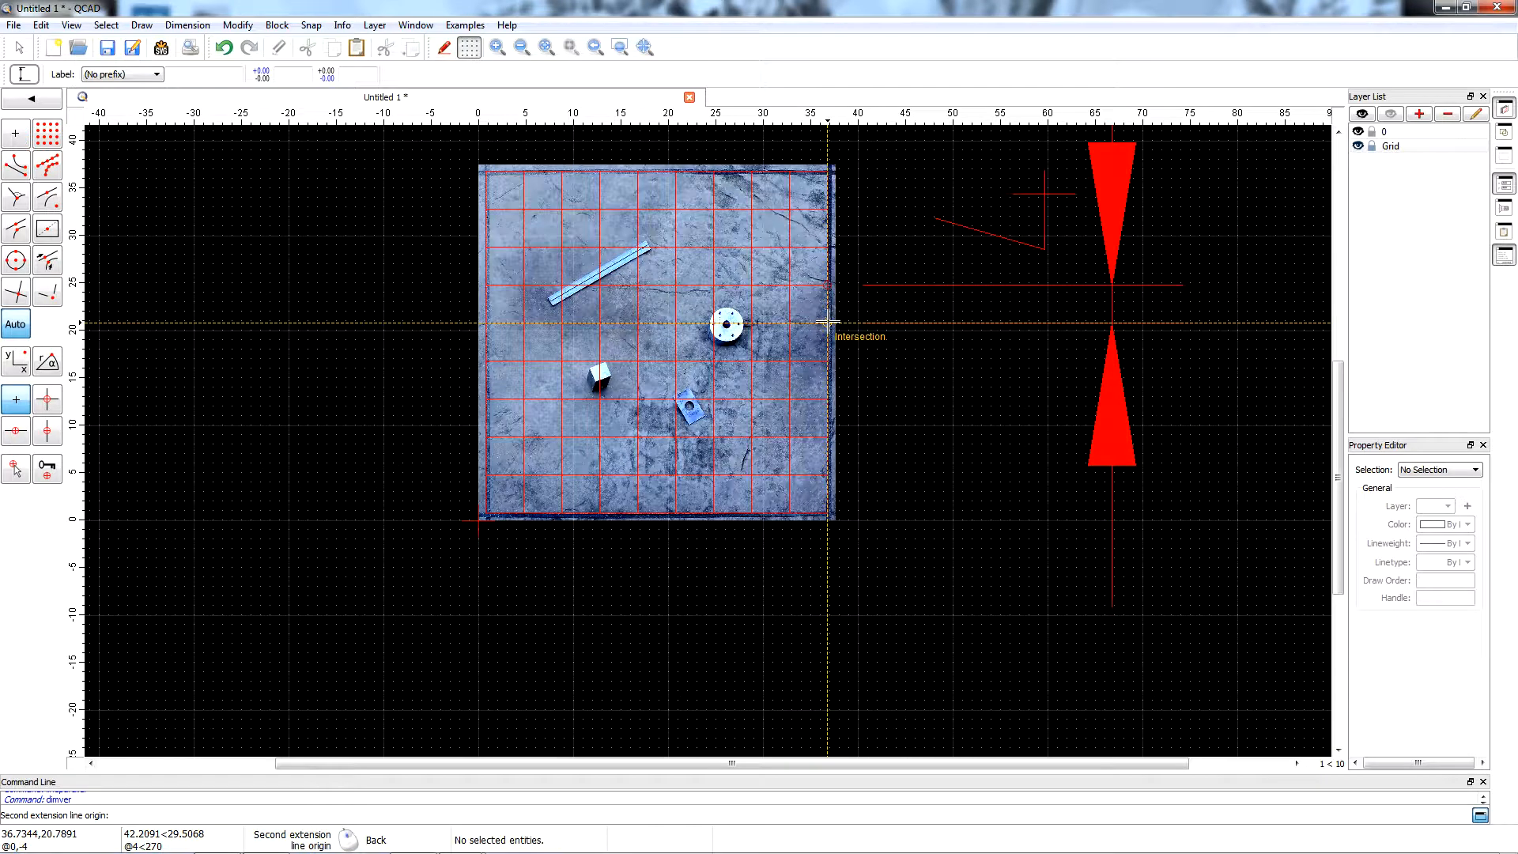
pyautogui.click(826, 322)
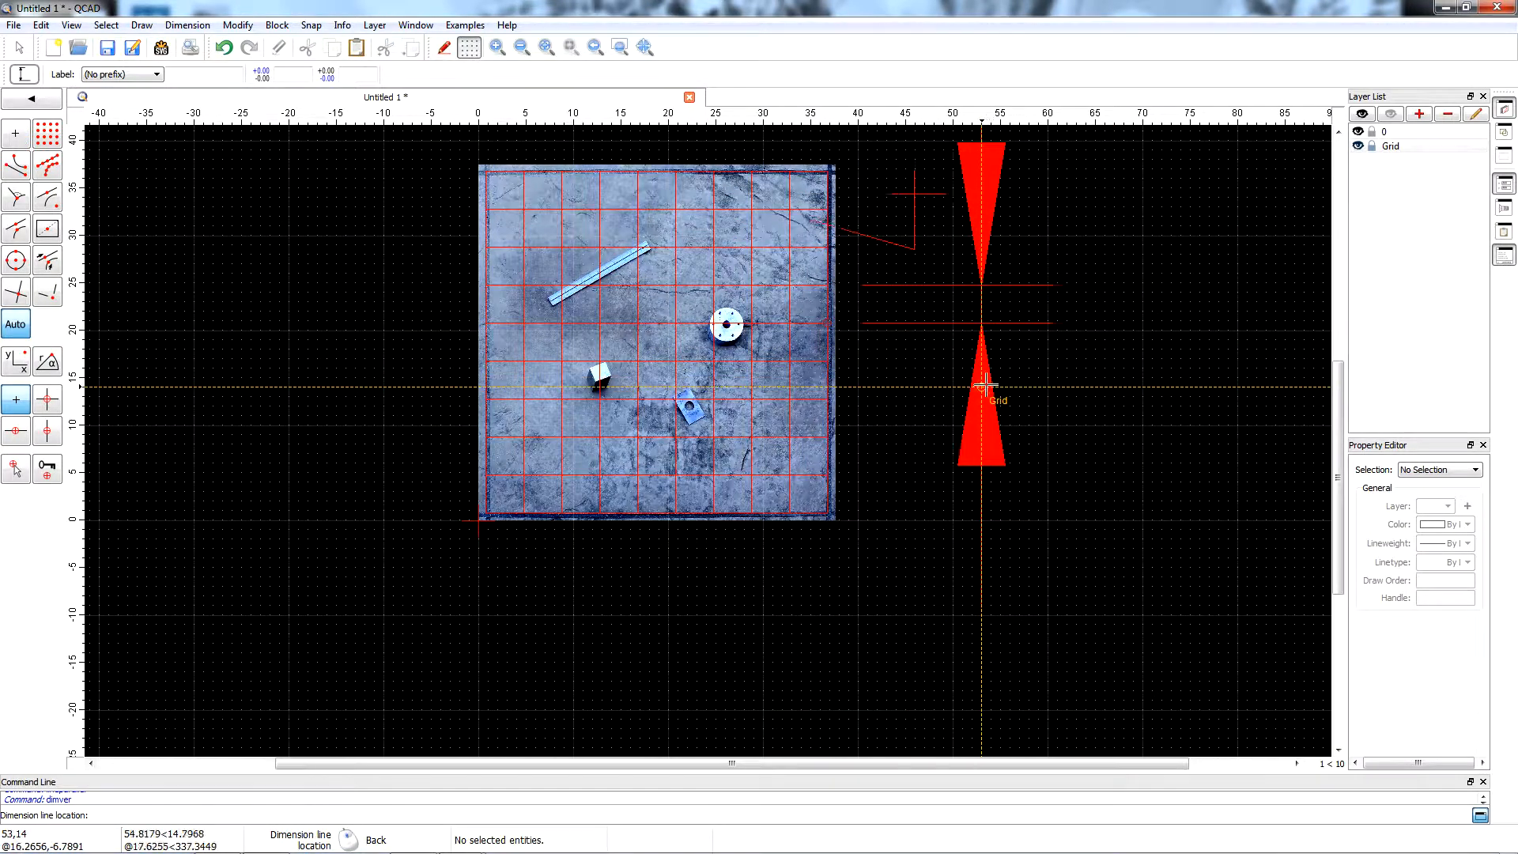
pyautogui.click(925, 385)
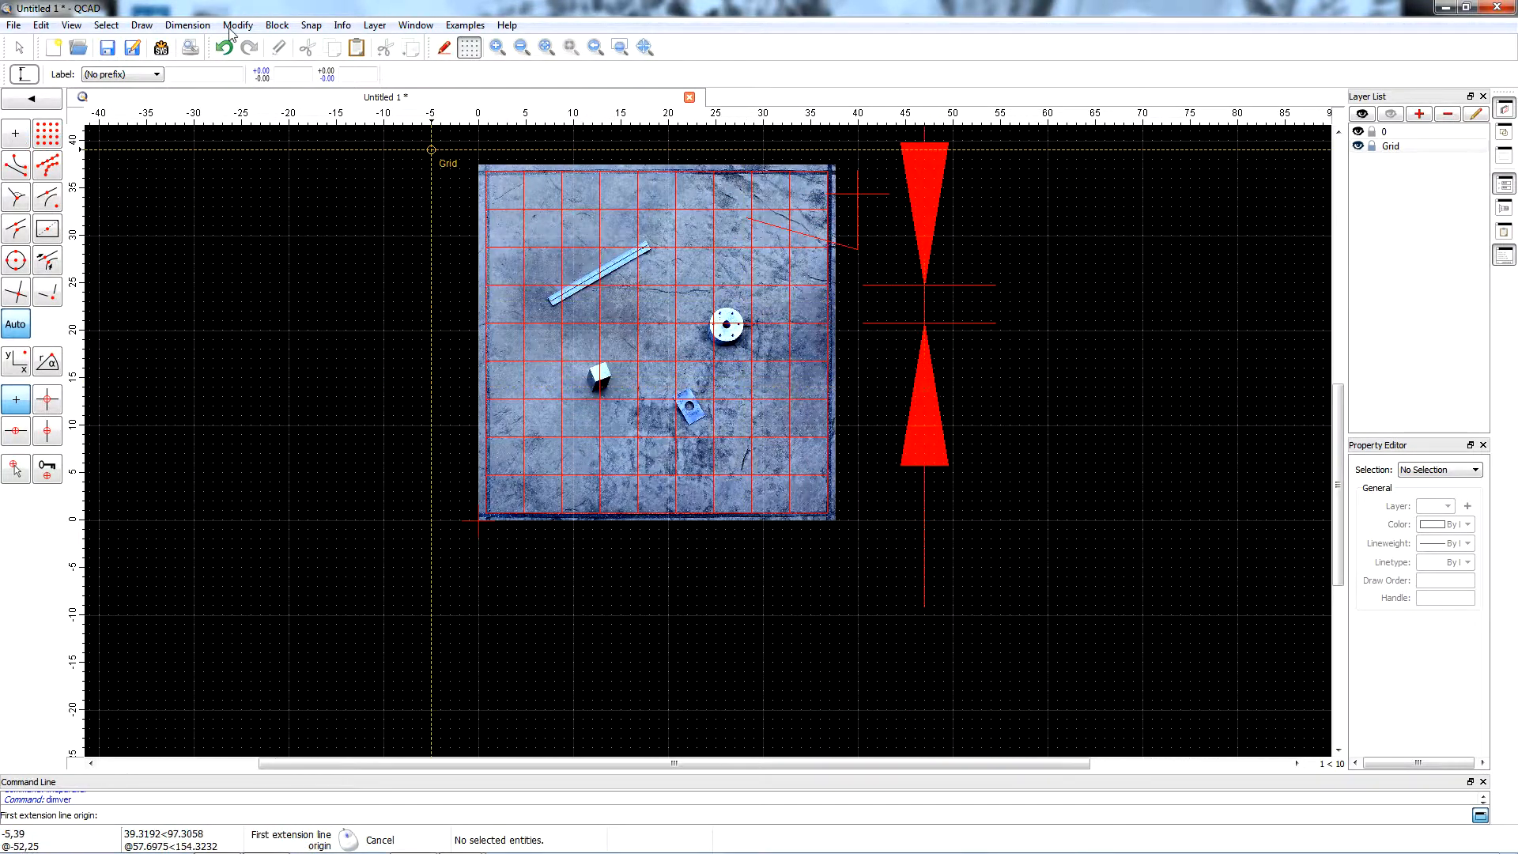
# Set the drawing's dimension text height to 5 inches with proportions kept.
pyautogui.click(53, 31)
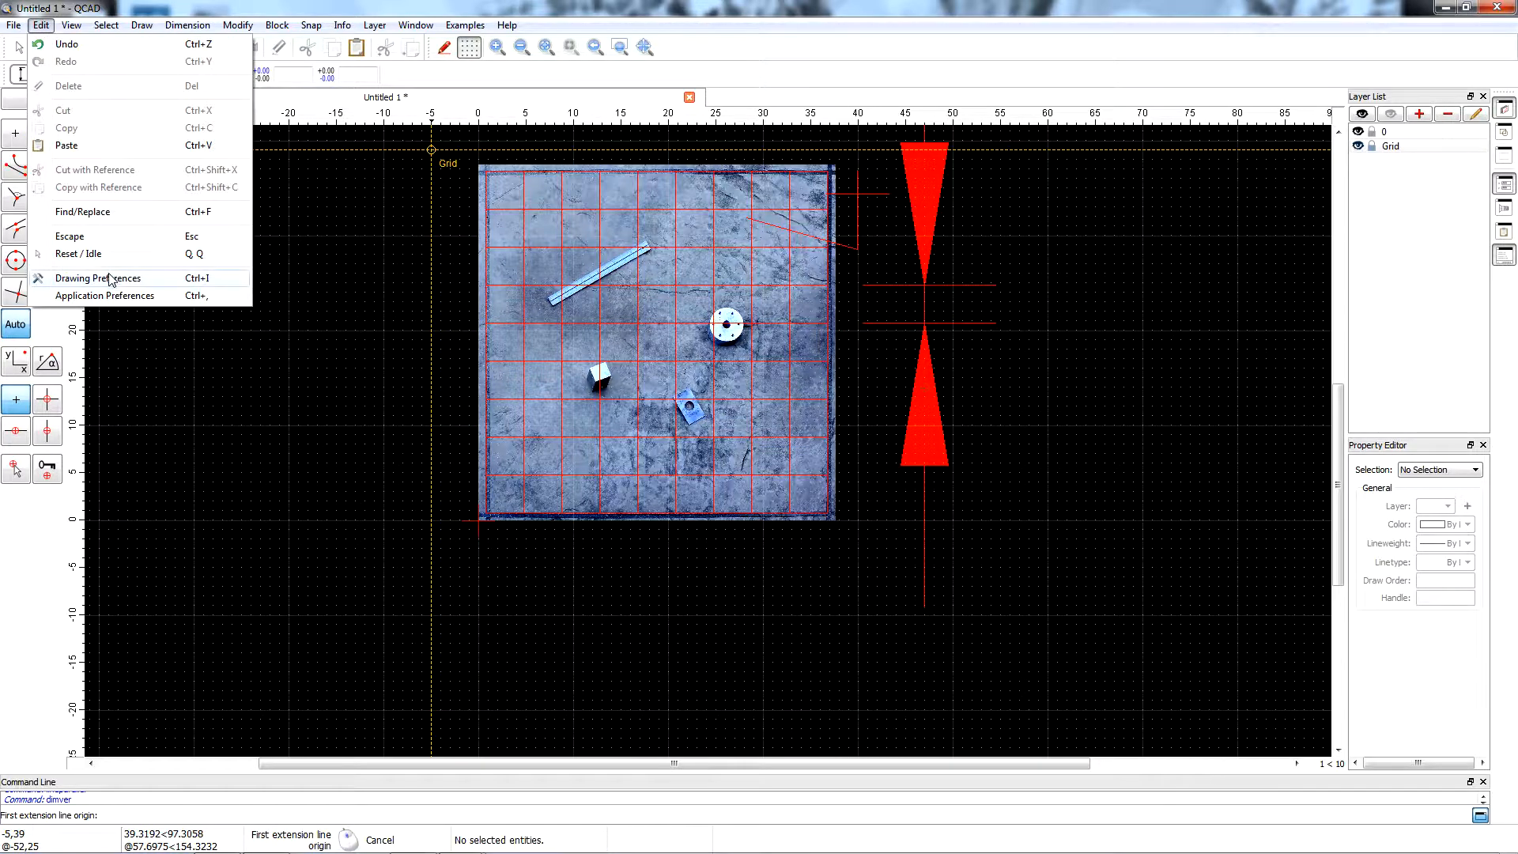
pyautogui.click(182, 278)
pyautogui.click(525, 339)
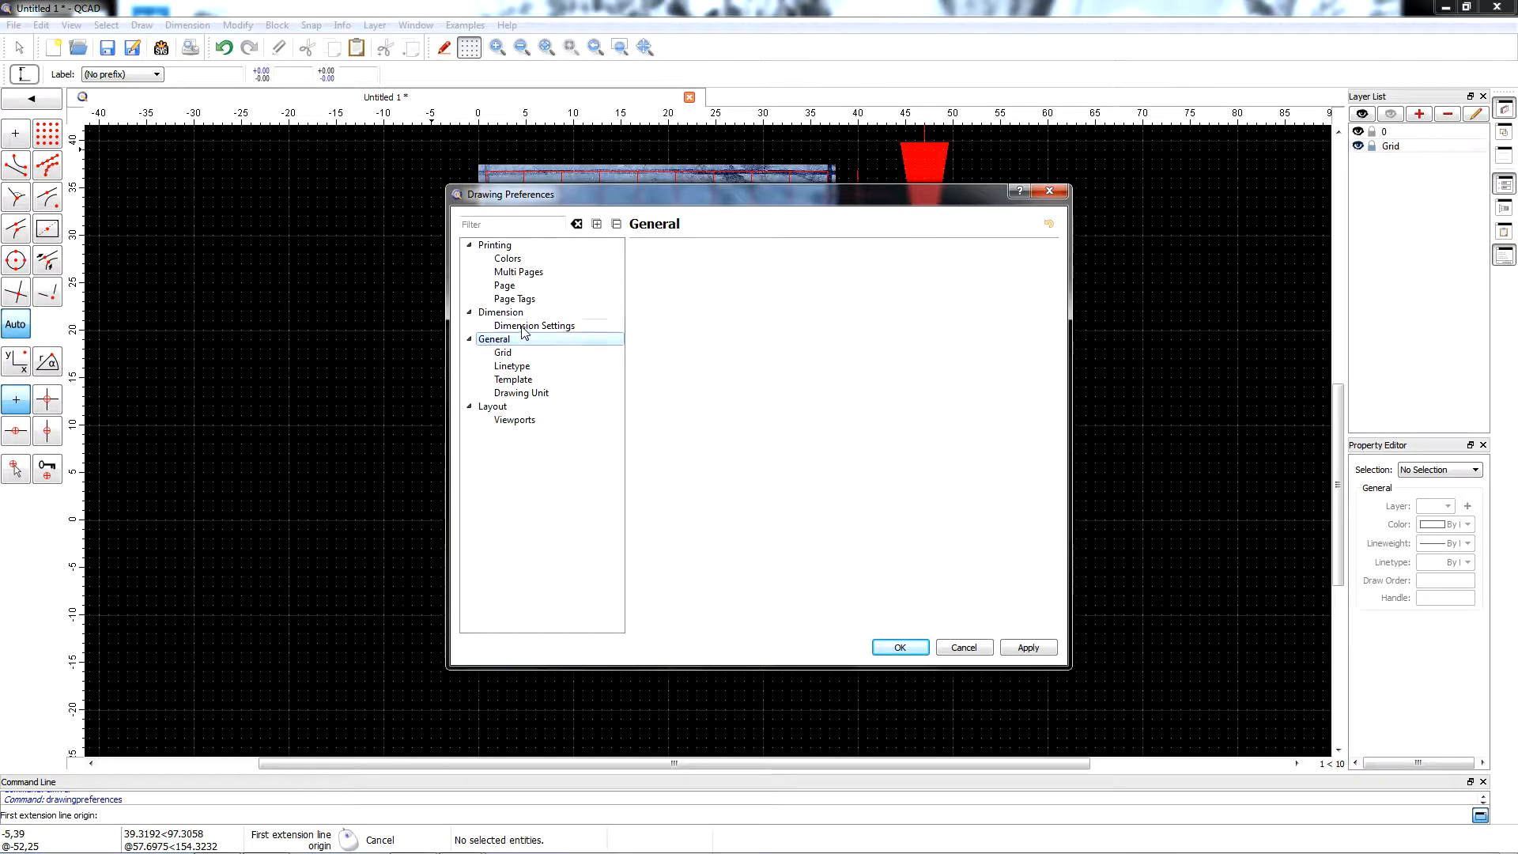
pyautogui.click(523, 326)
pyautogui.doubleClick(767, 296)
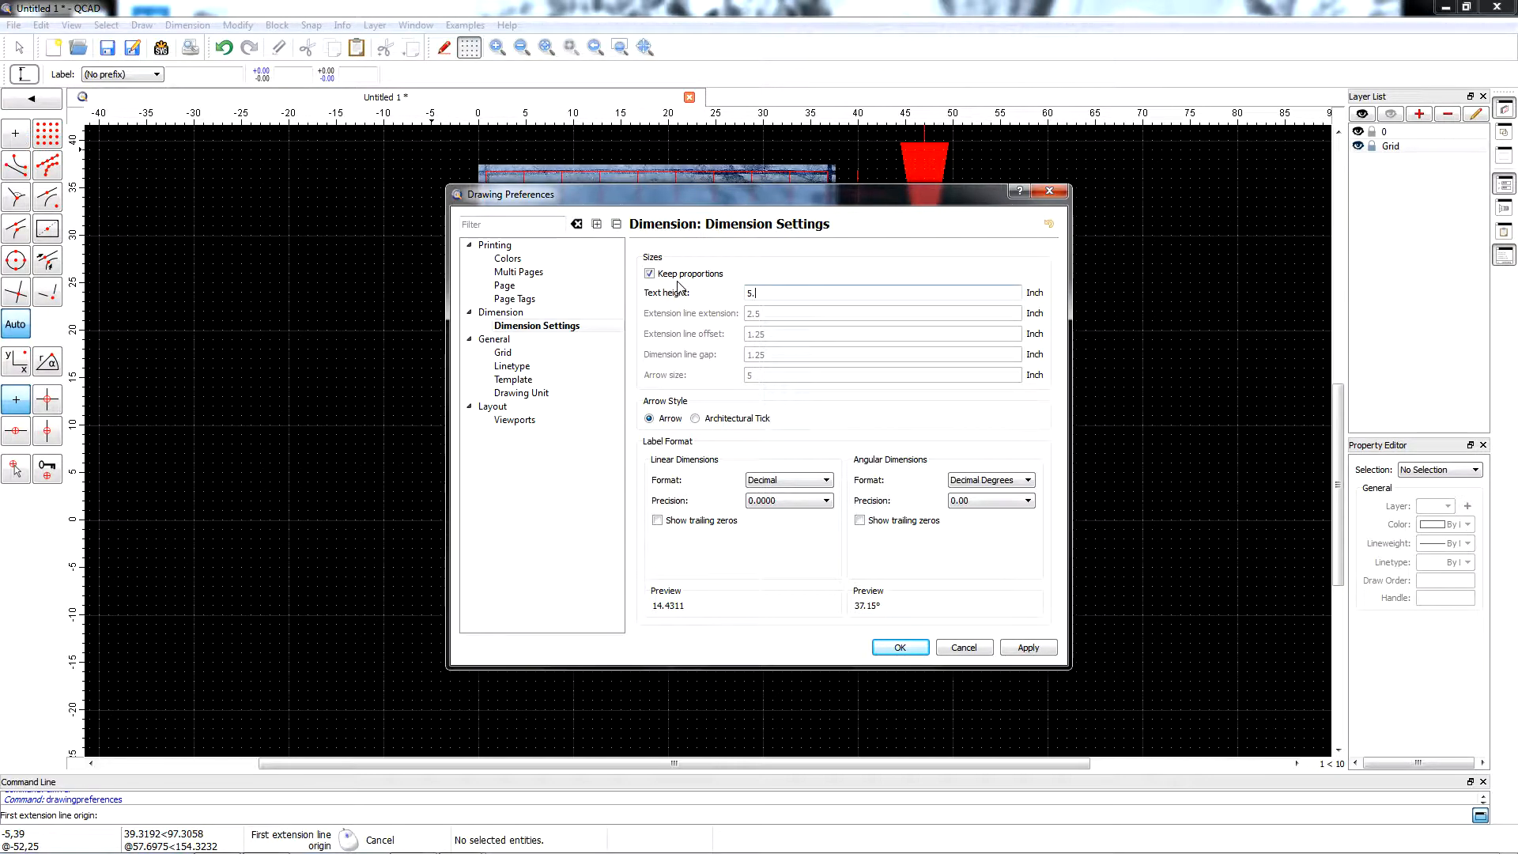
pyautogui.press('Return')
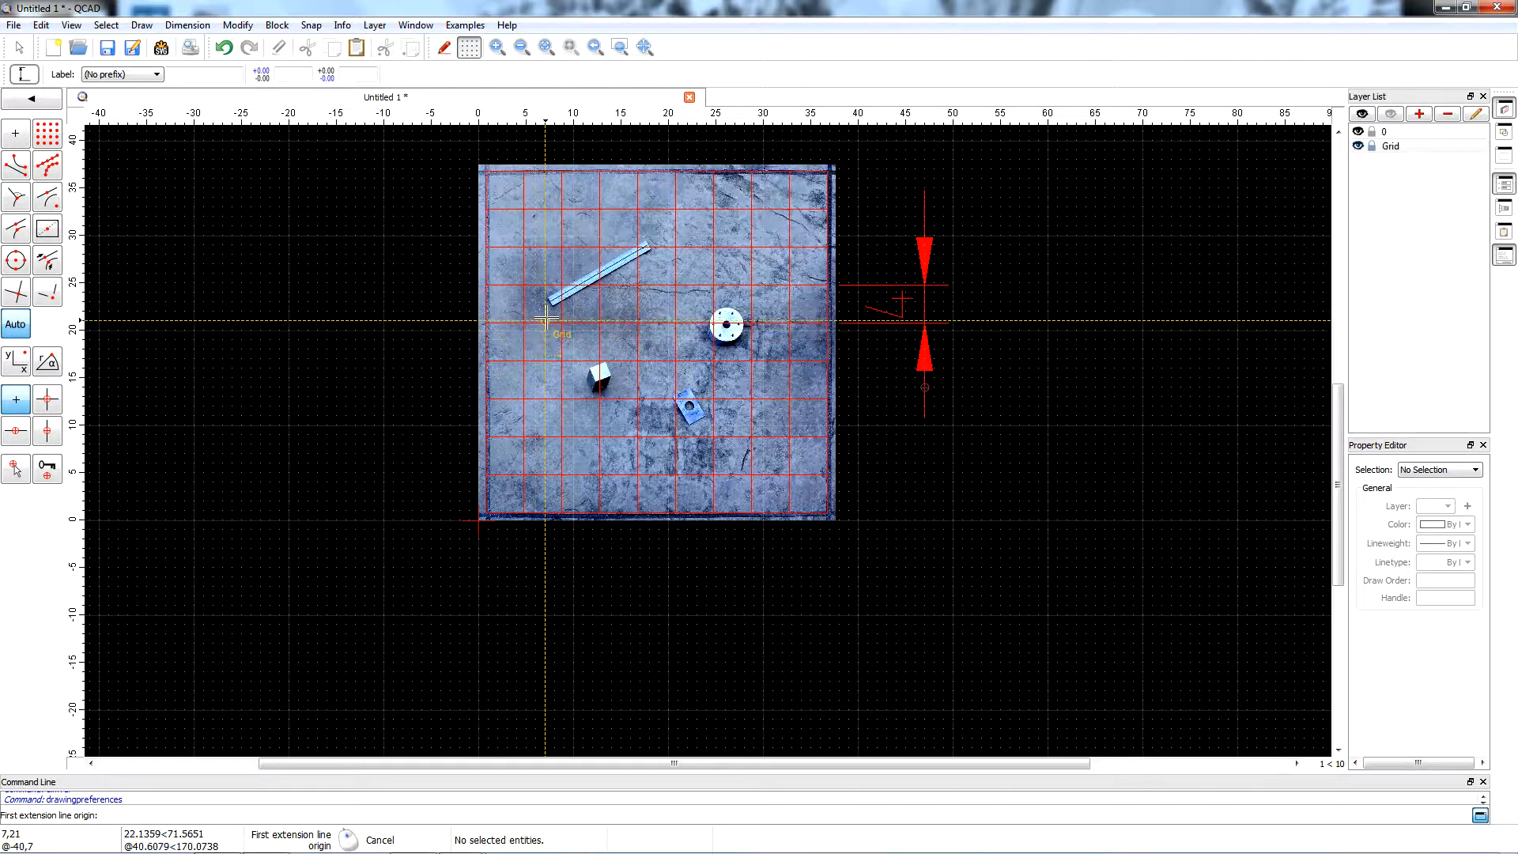
# Start an aligned dimension with its first extension line origin at the ruler's lower-left corner.
pyautogui.scroll(4, 545, 320)
pyautogui.scroll(-3, 547, 307)
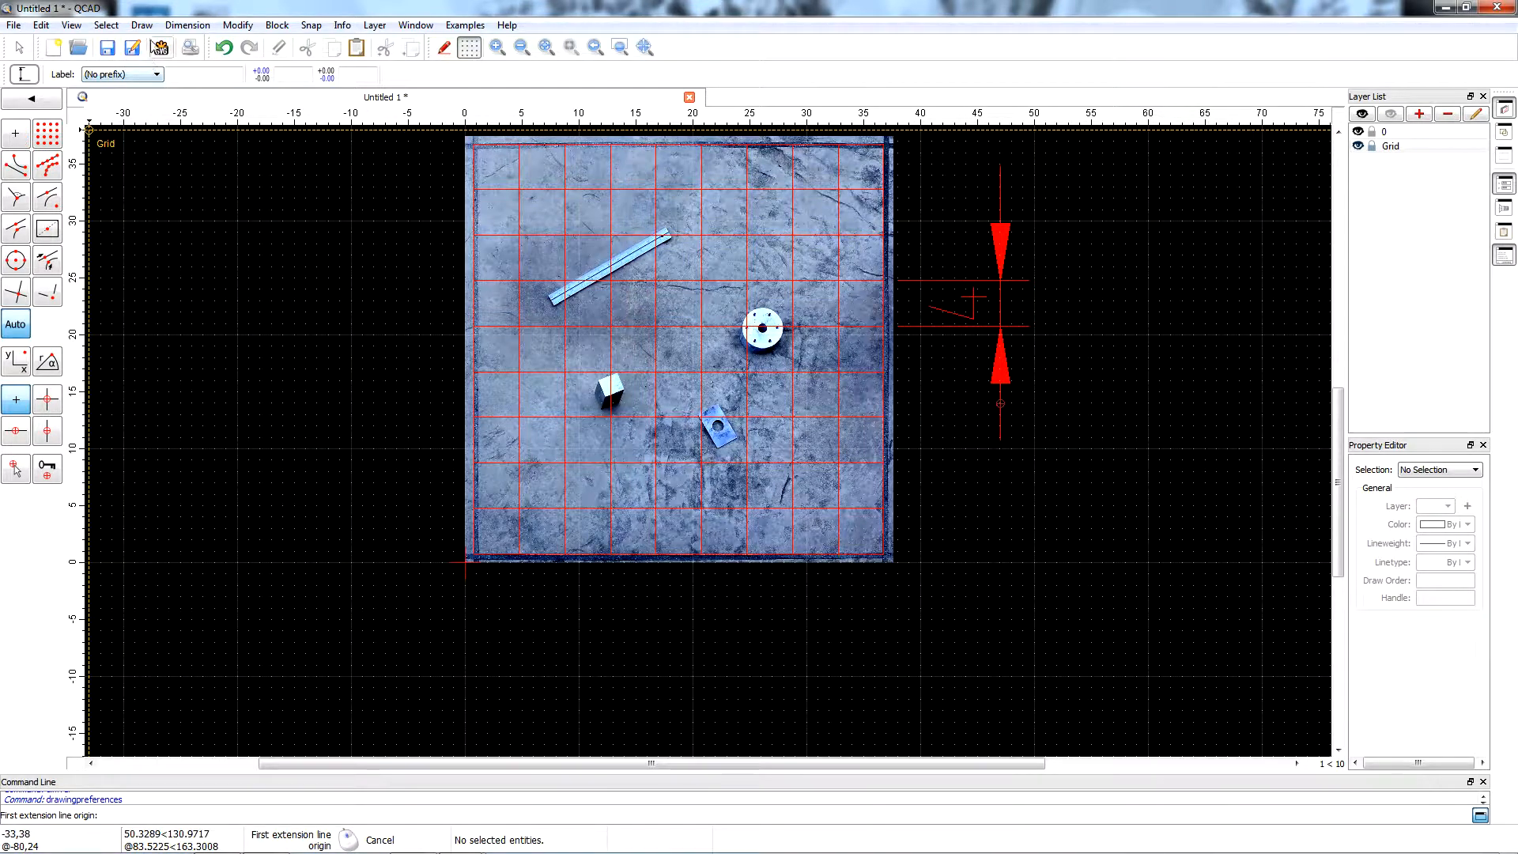
pyautogui.click(200, 26)
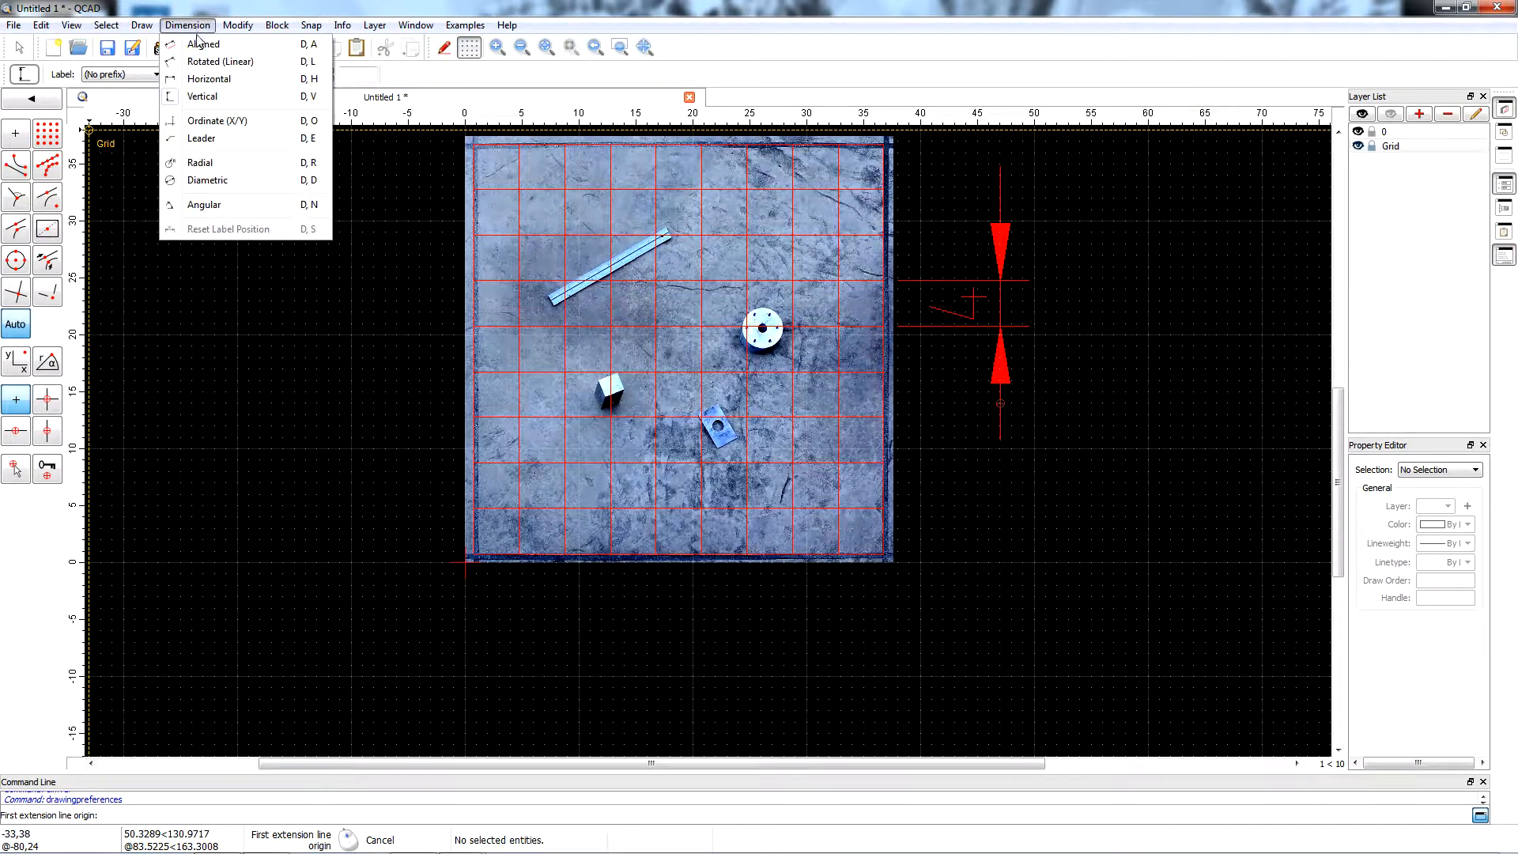
pyautogui.click(202, 44)
pyautogui.scroll(7, 648, 220)
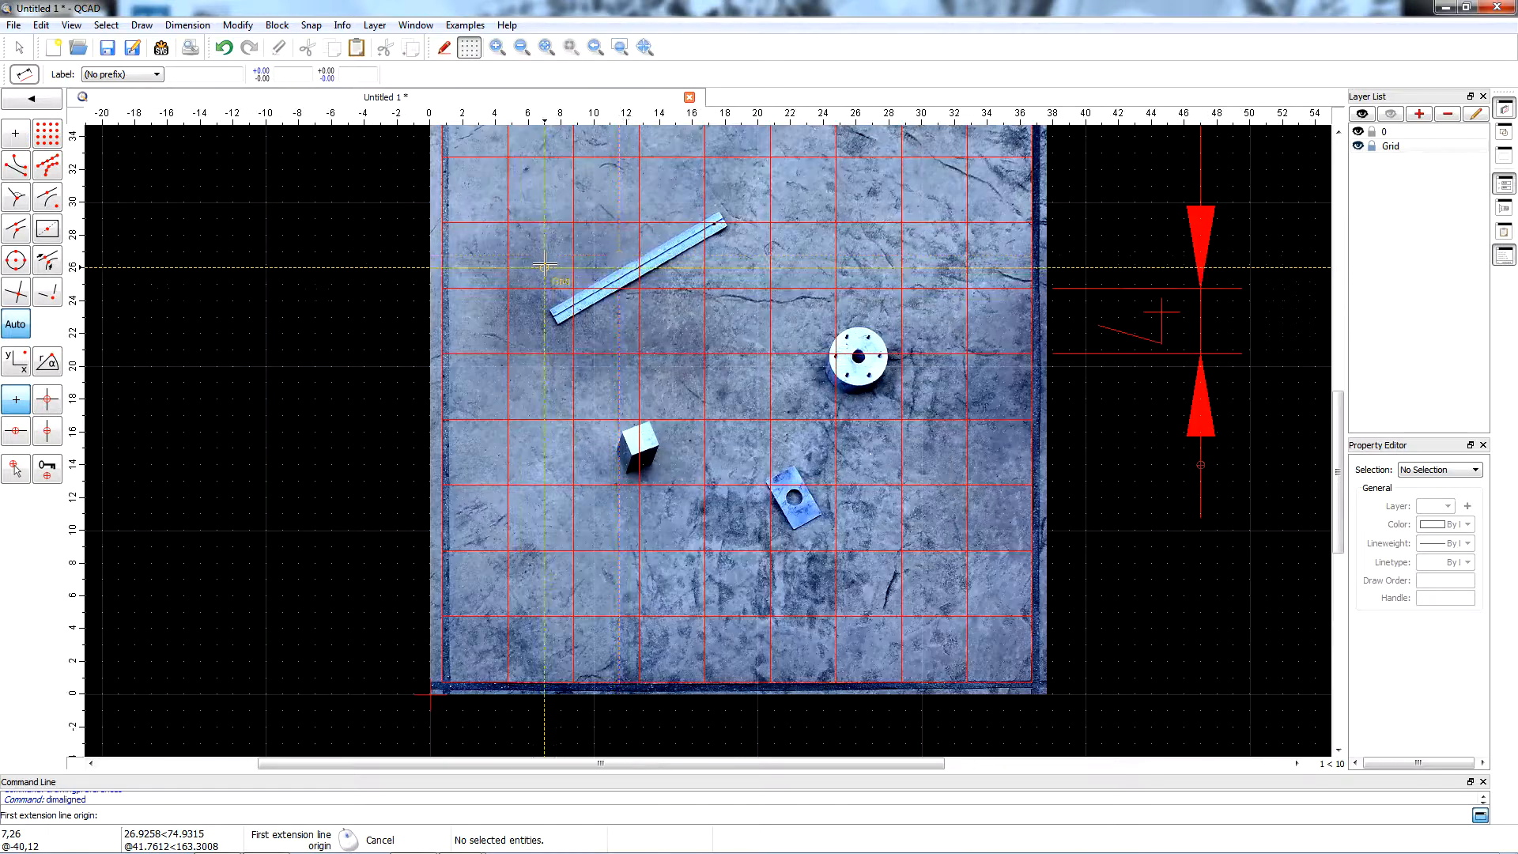
pyautogui.scroll(2, 647, 220)
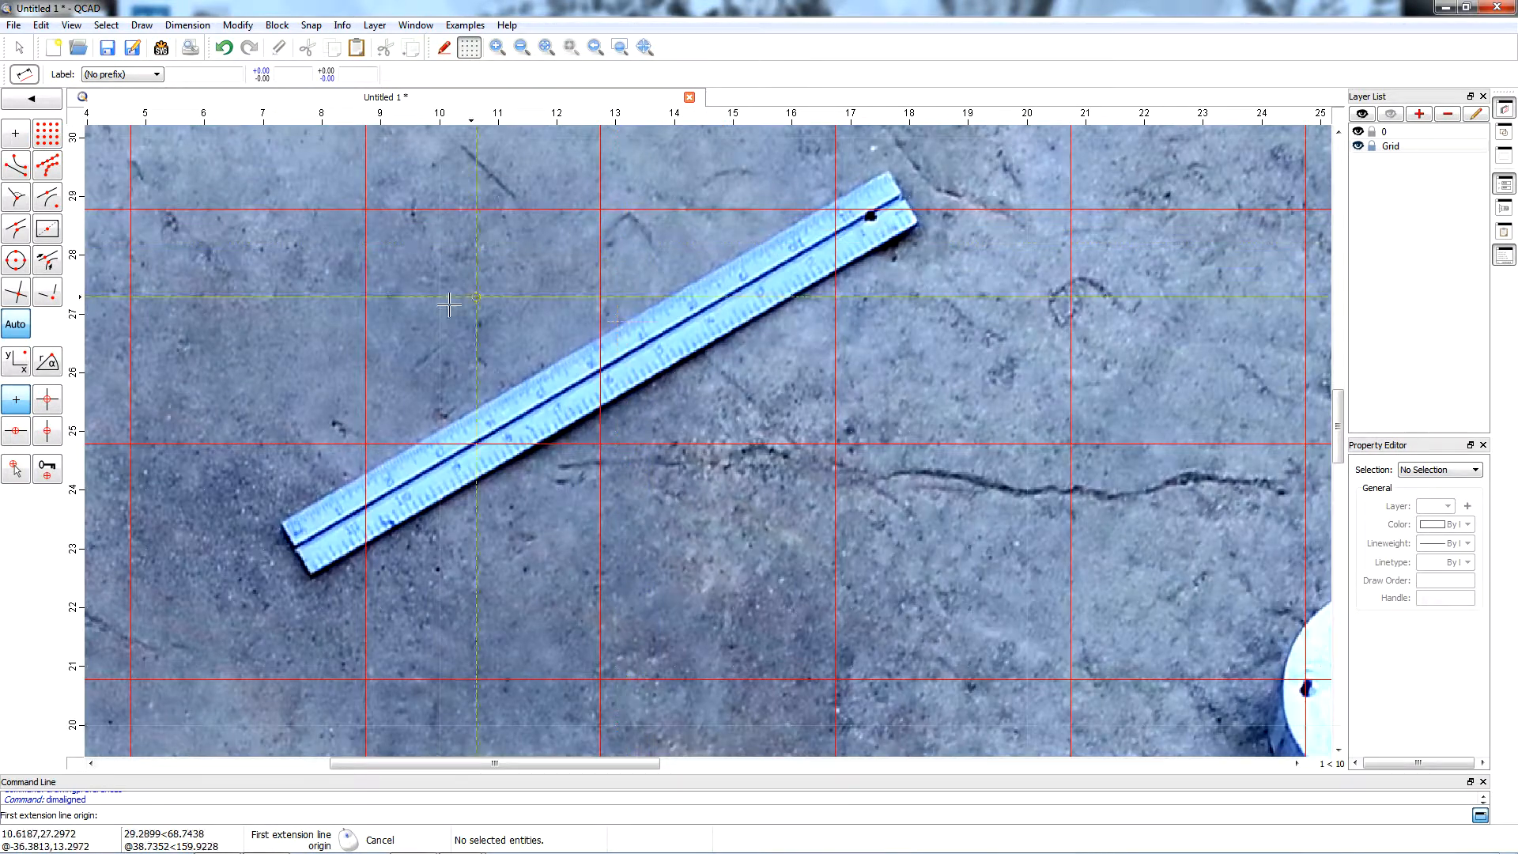
pyautogui.scroll(1, 406, 323)
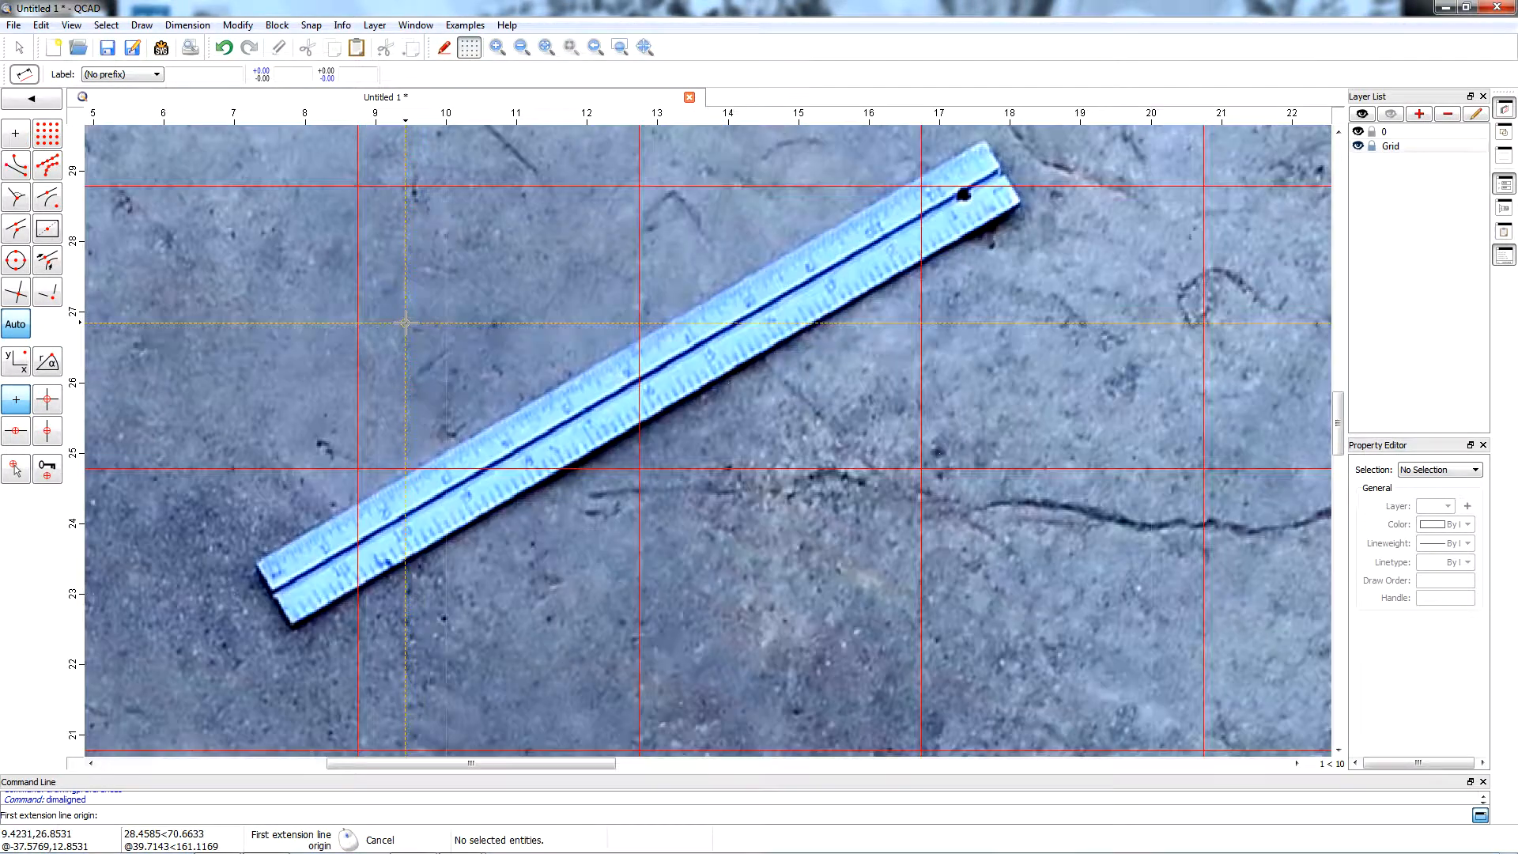
pyautogui.click(291, 624)
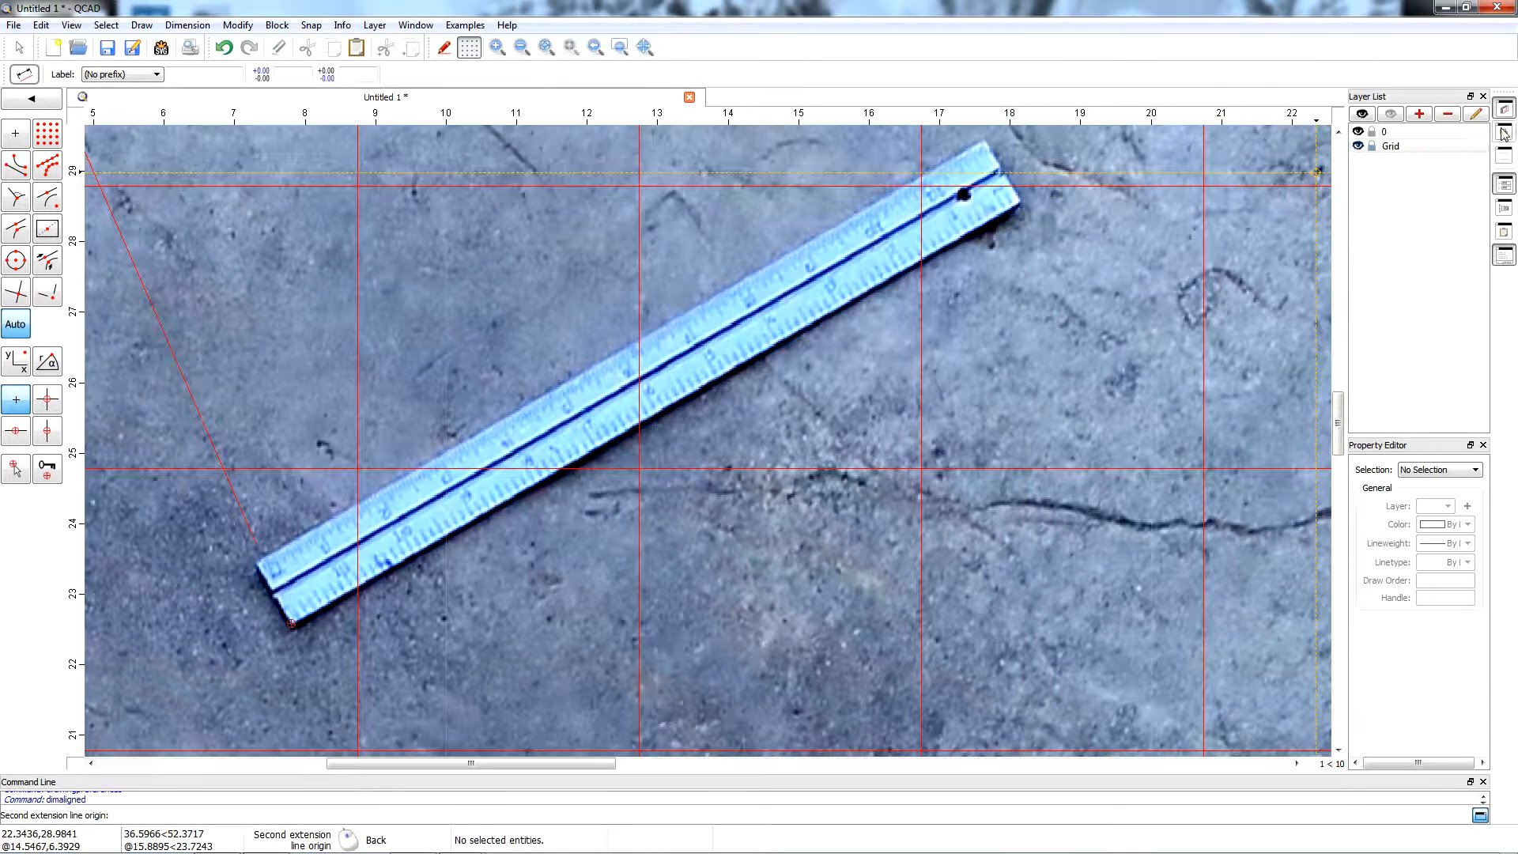
# Add a layer named Measurements with blue as its colour.
pyautogui.click(1419, 115)
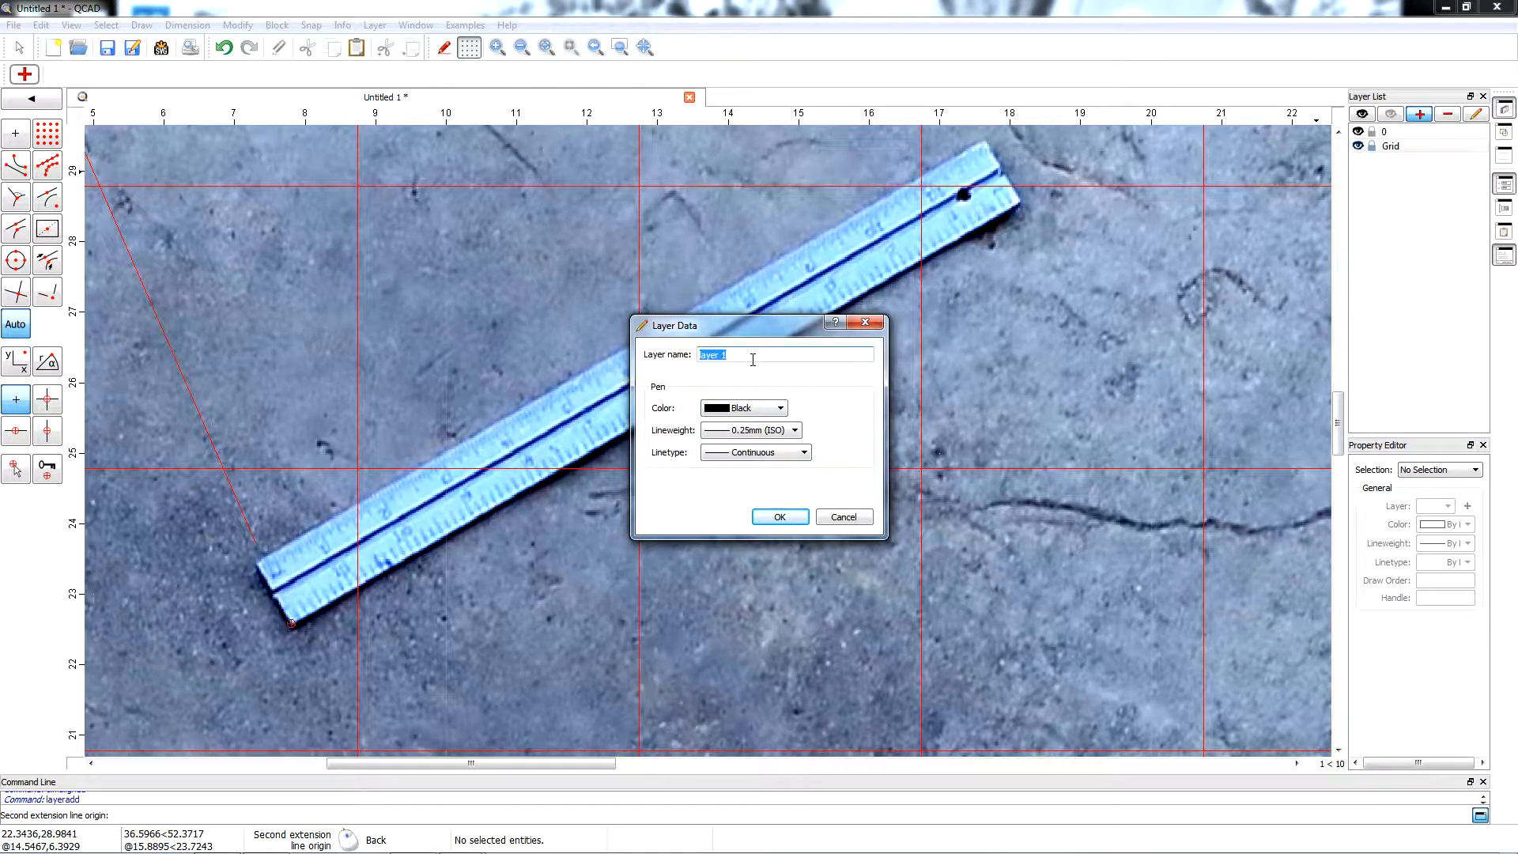
pyautogui.write('Measurements')
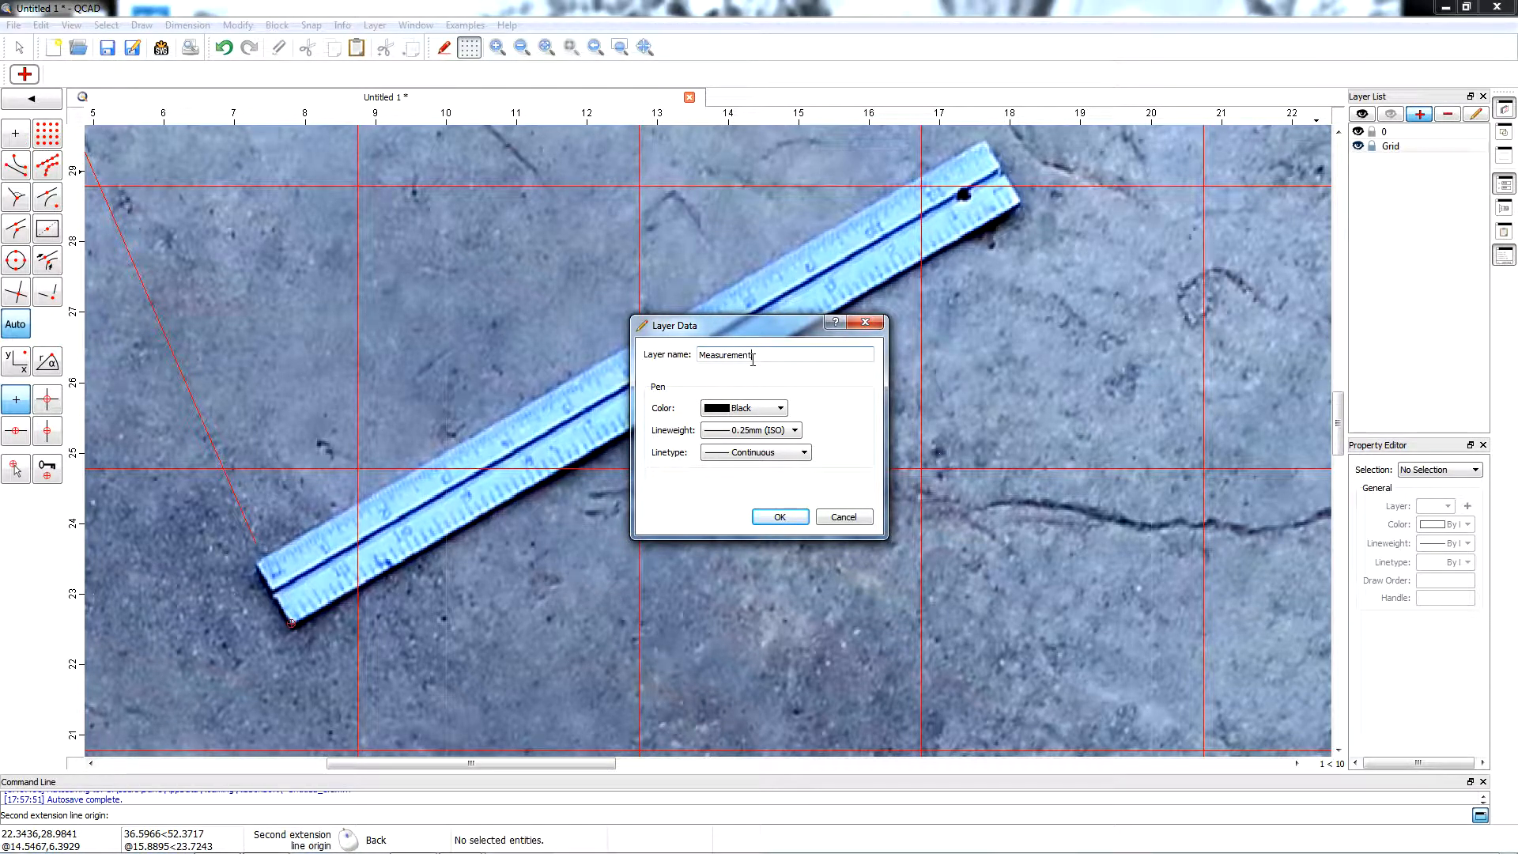
pyautogui.click(777, 412)
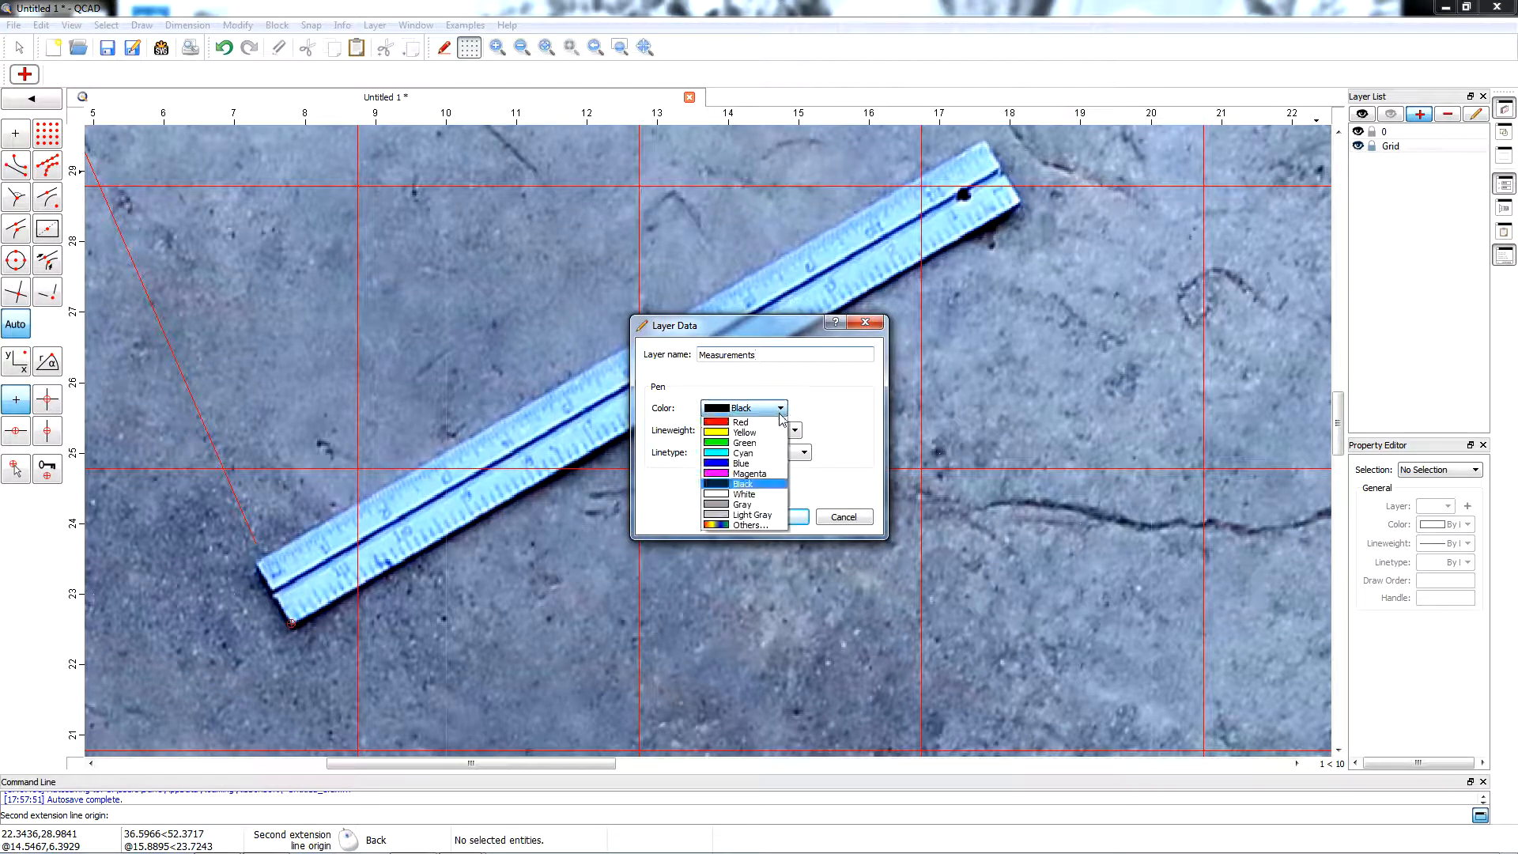
pyautogui.click(744, 466)
pyautogui.click(777, 517)
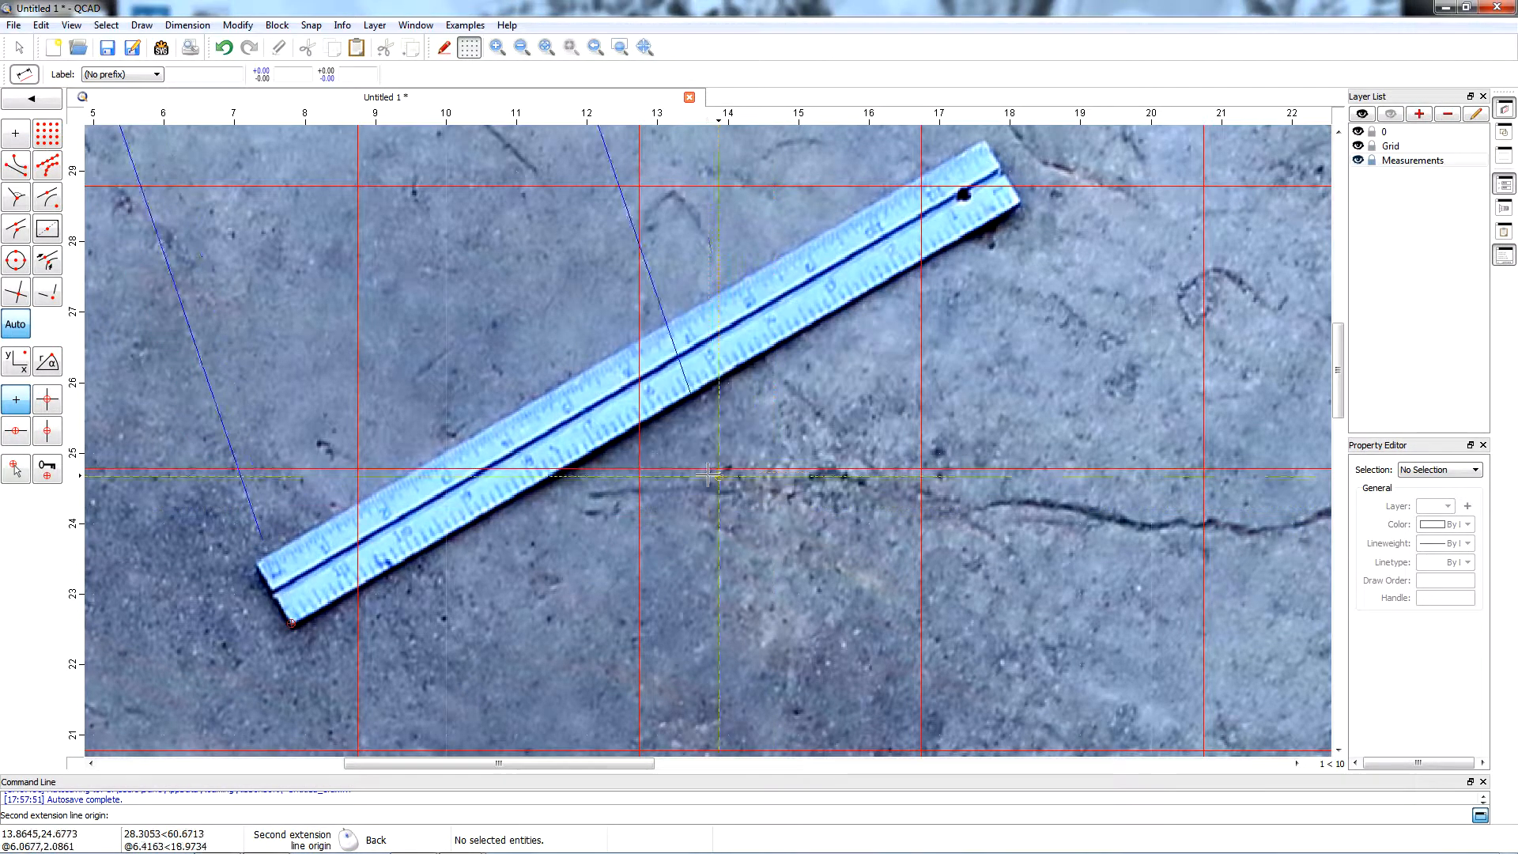
# Finish the aligned dimension along the ruler's lower edge at its far right corner, with the dimension line placed below the ruler.
pyautogui.click(1020, 201)
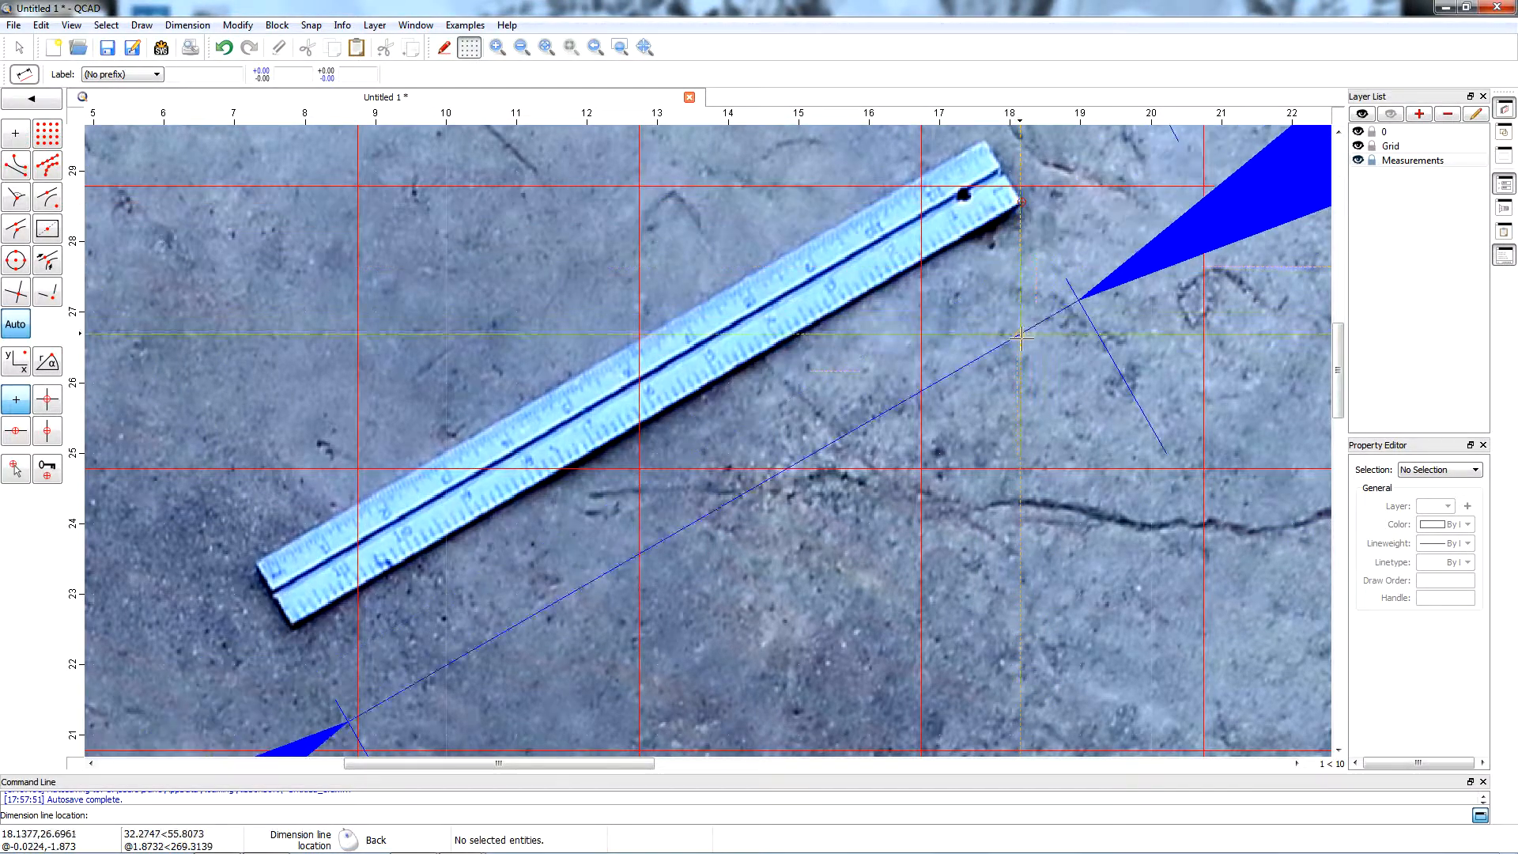
pyautogui.click(1023, 389)
pyautogui.scroll(-5, 1024, 389)
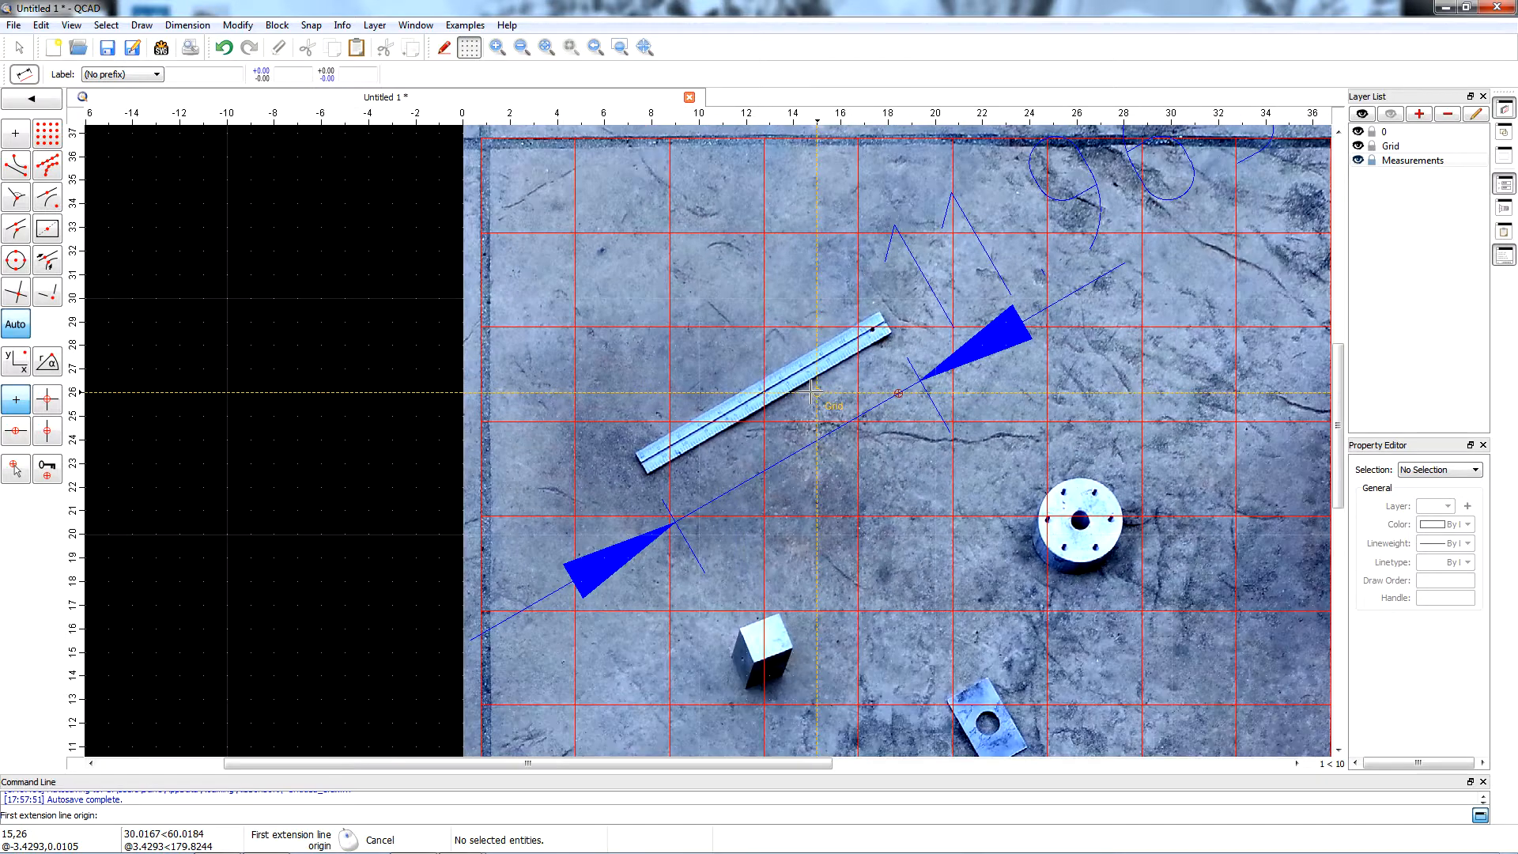
pyautogui.scroll(-3, 811, 391)
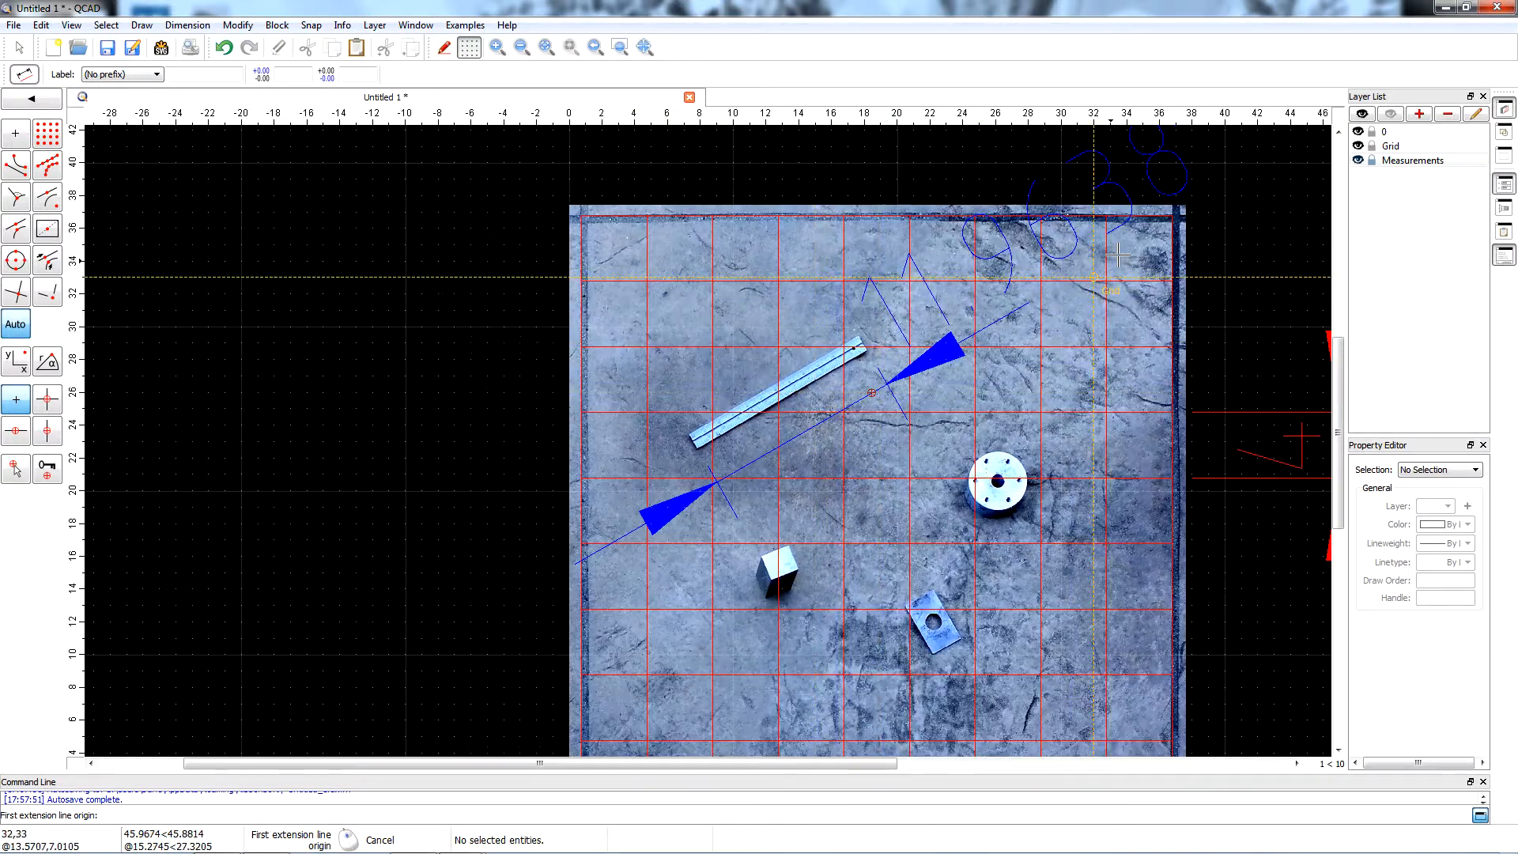
pyautogui.scroll(2, 1146, 151)
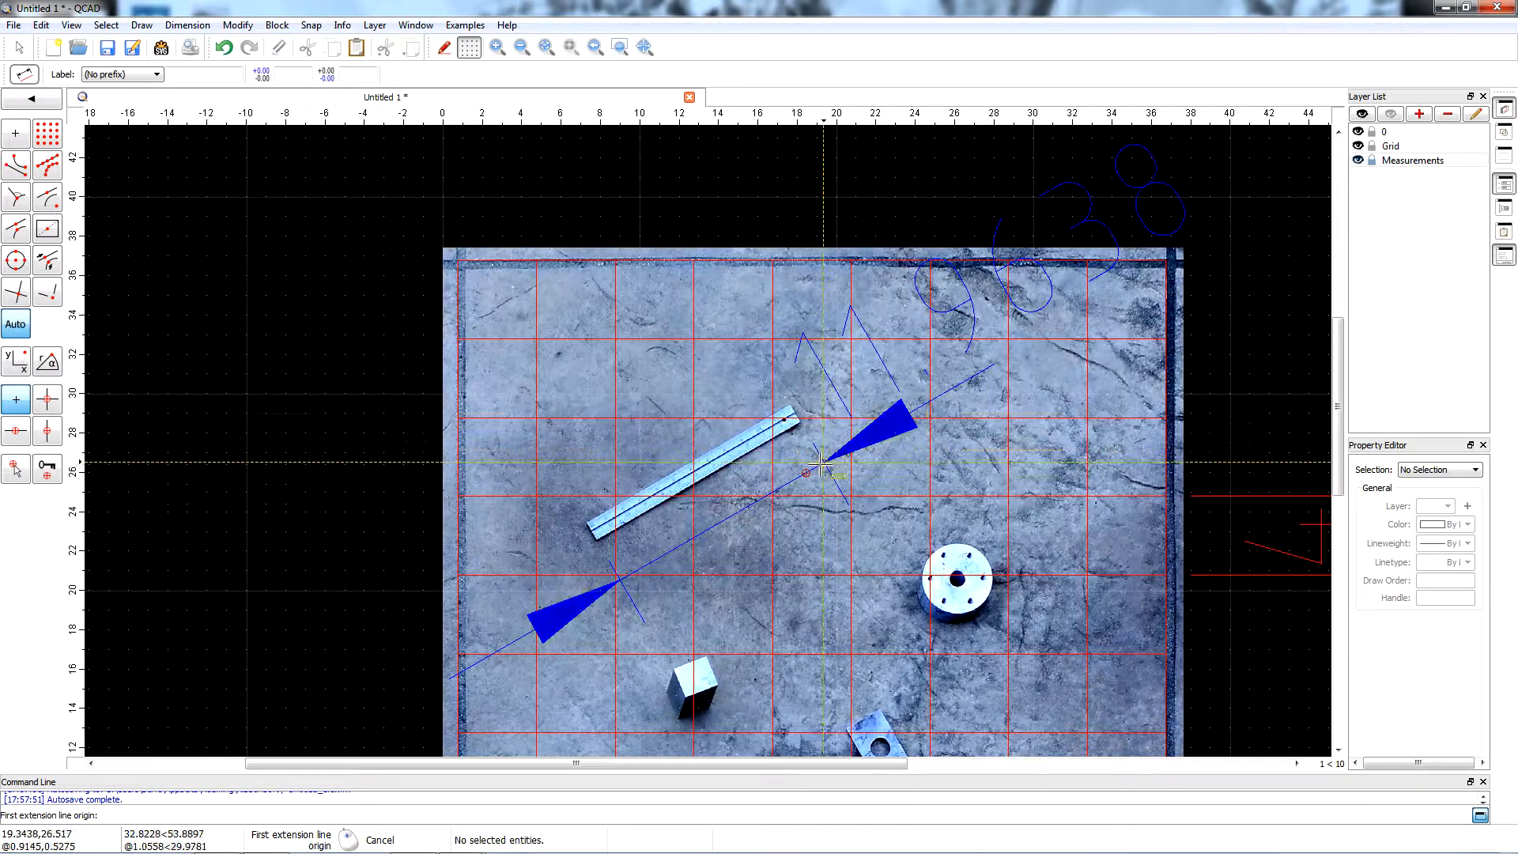
# Add an aligned dimension along the lower short edge of the rectangular plate with the hole, with the dimension line below the plate.
pyautogui.scroll(-2, 791, 409)
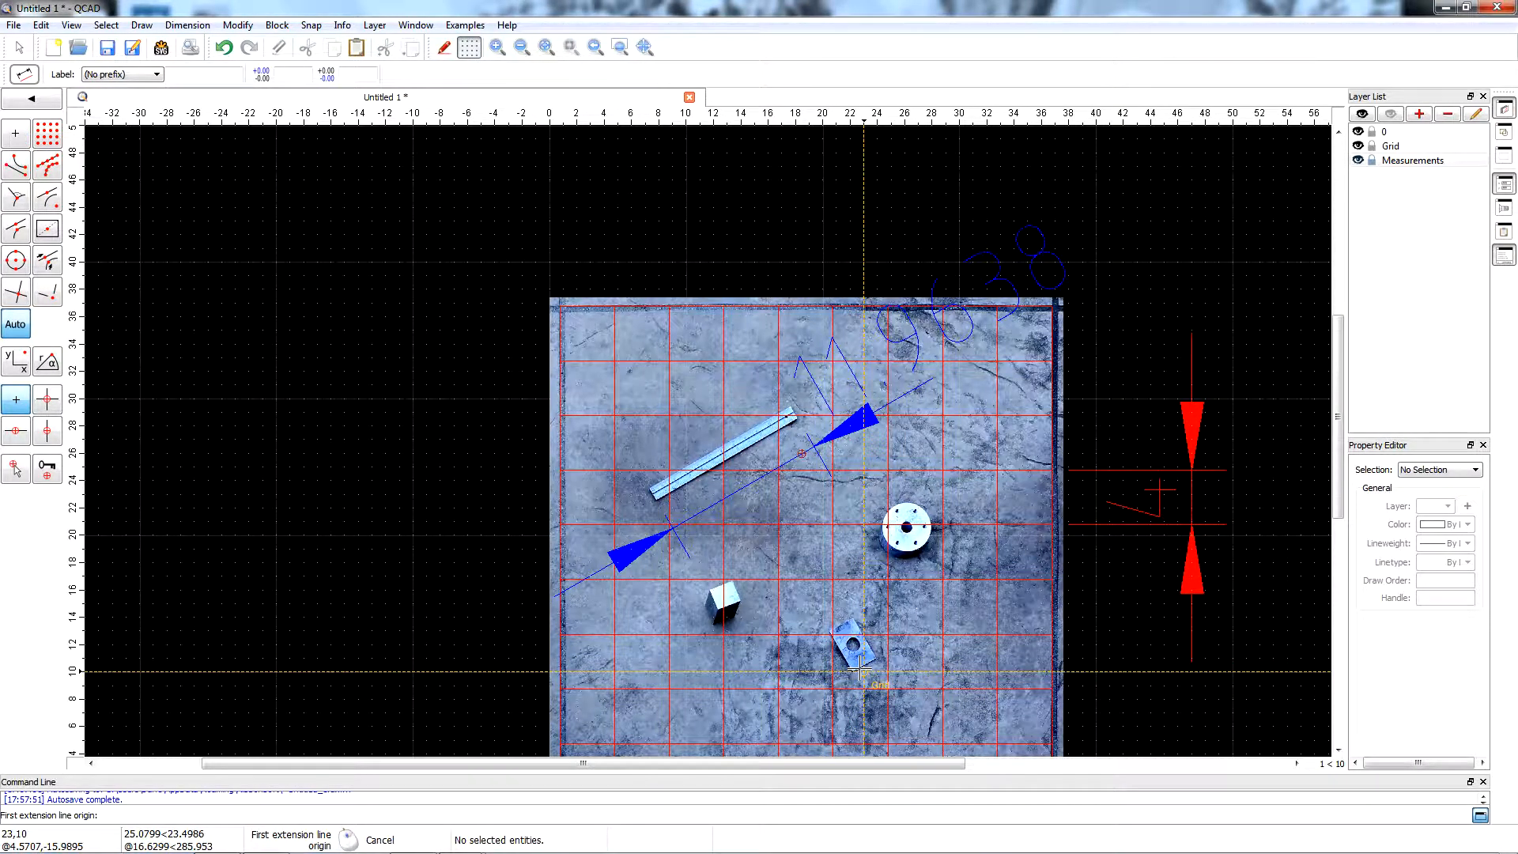
pyautogui.scroll(6, 860, 671)
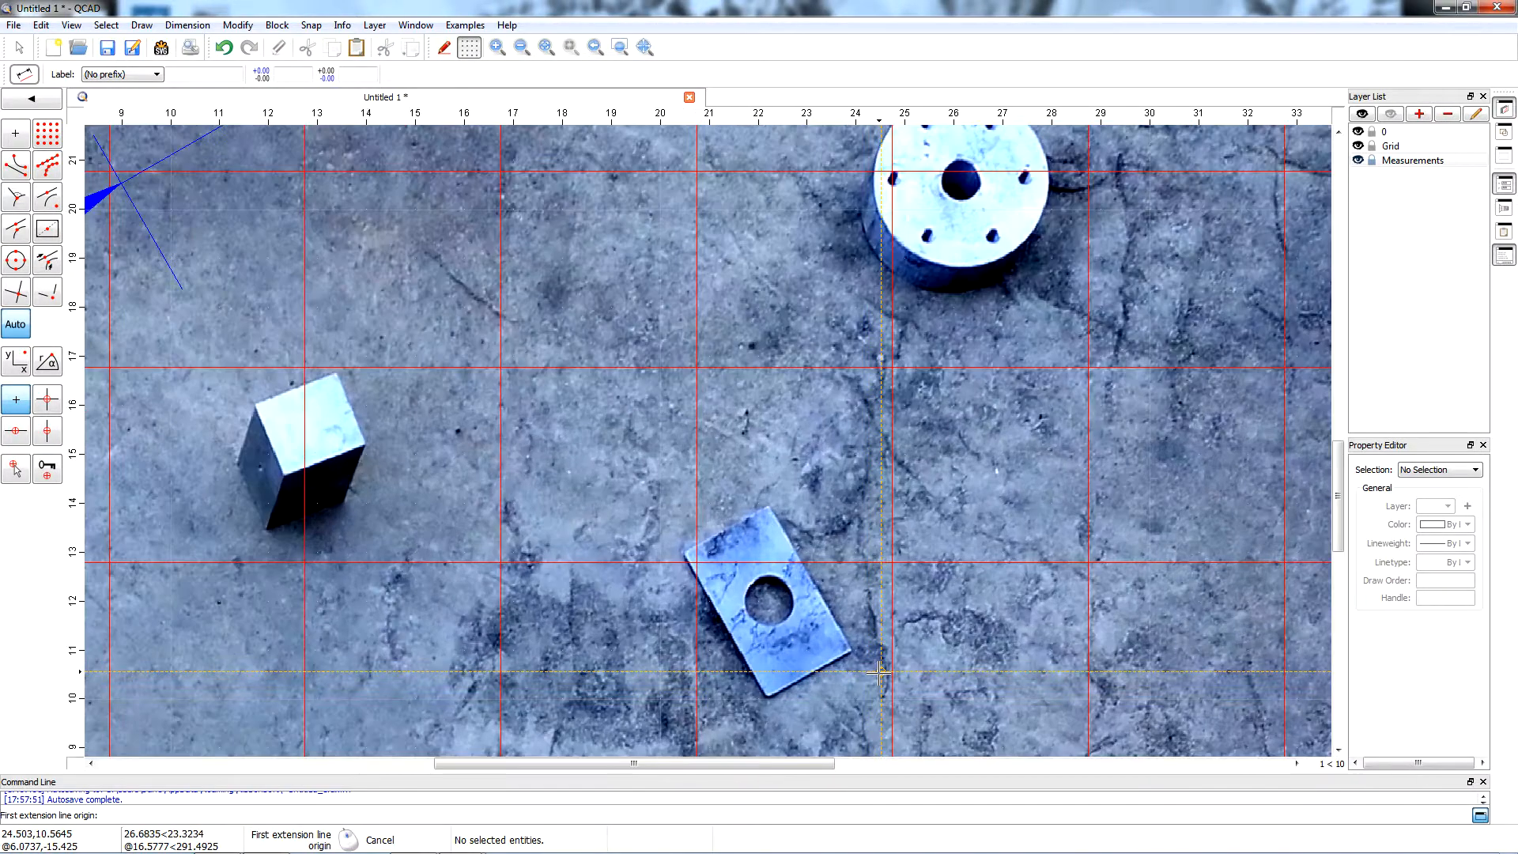
pyautogui.scroll(3, 879, 672)
pyautogui.scroll(3, 820, 625)
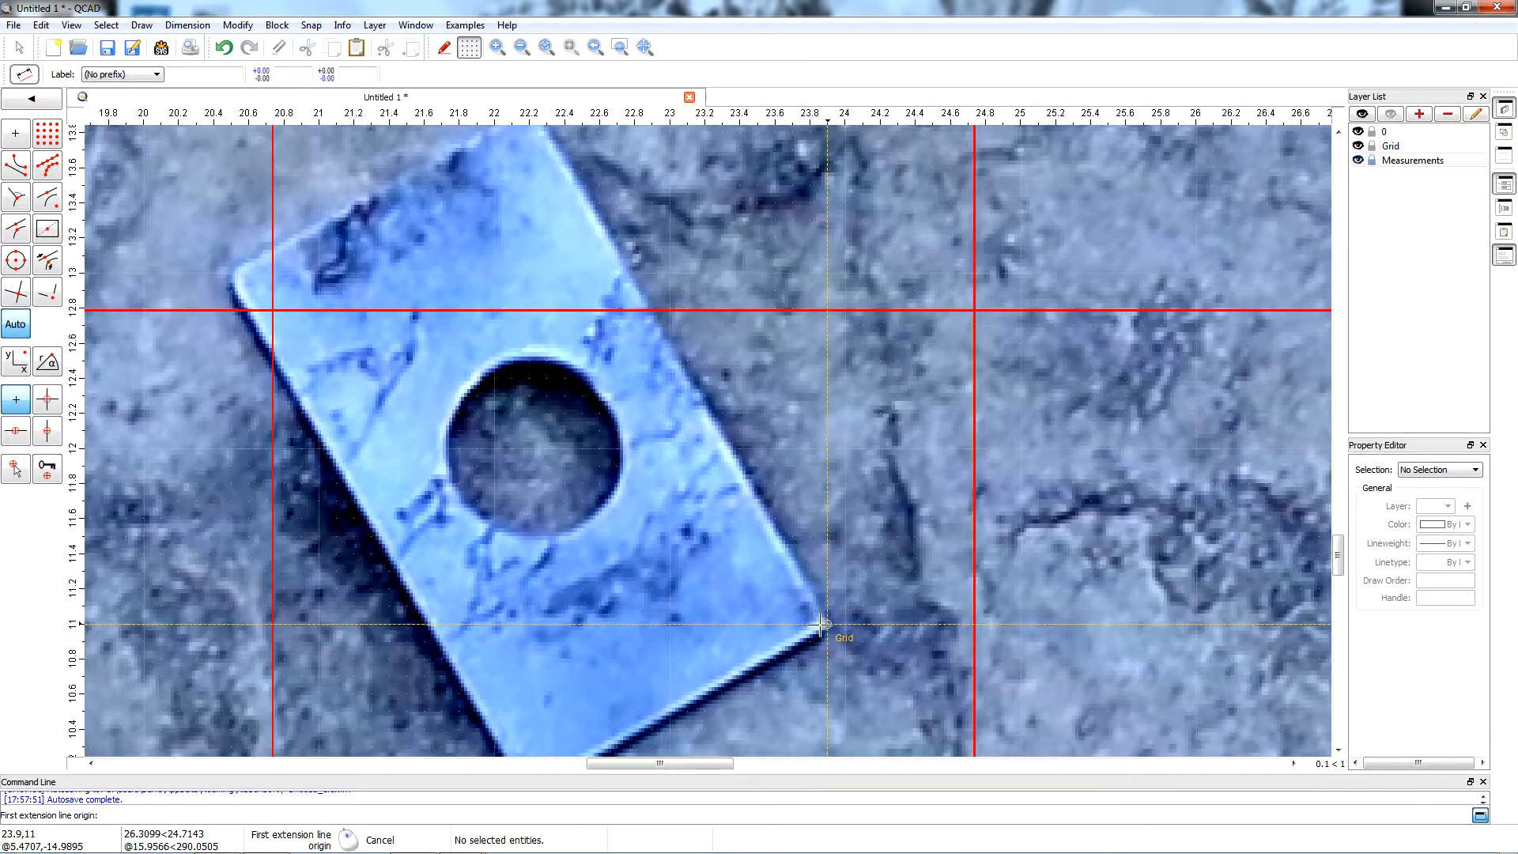
pyautogui.scroll(-3, 826, 624)
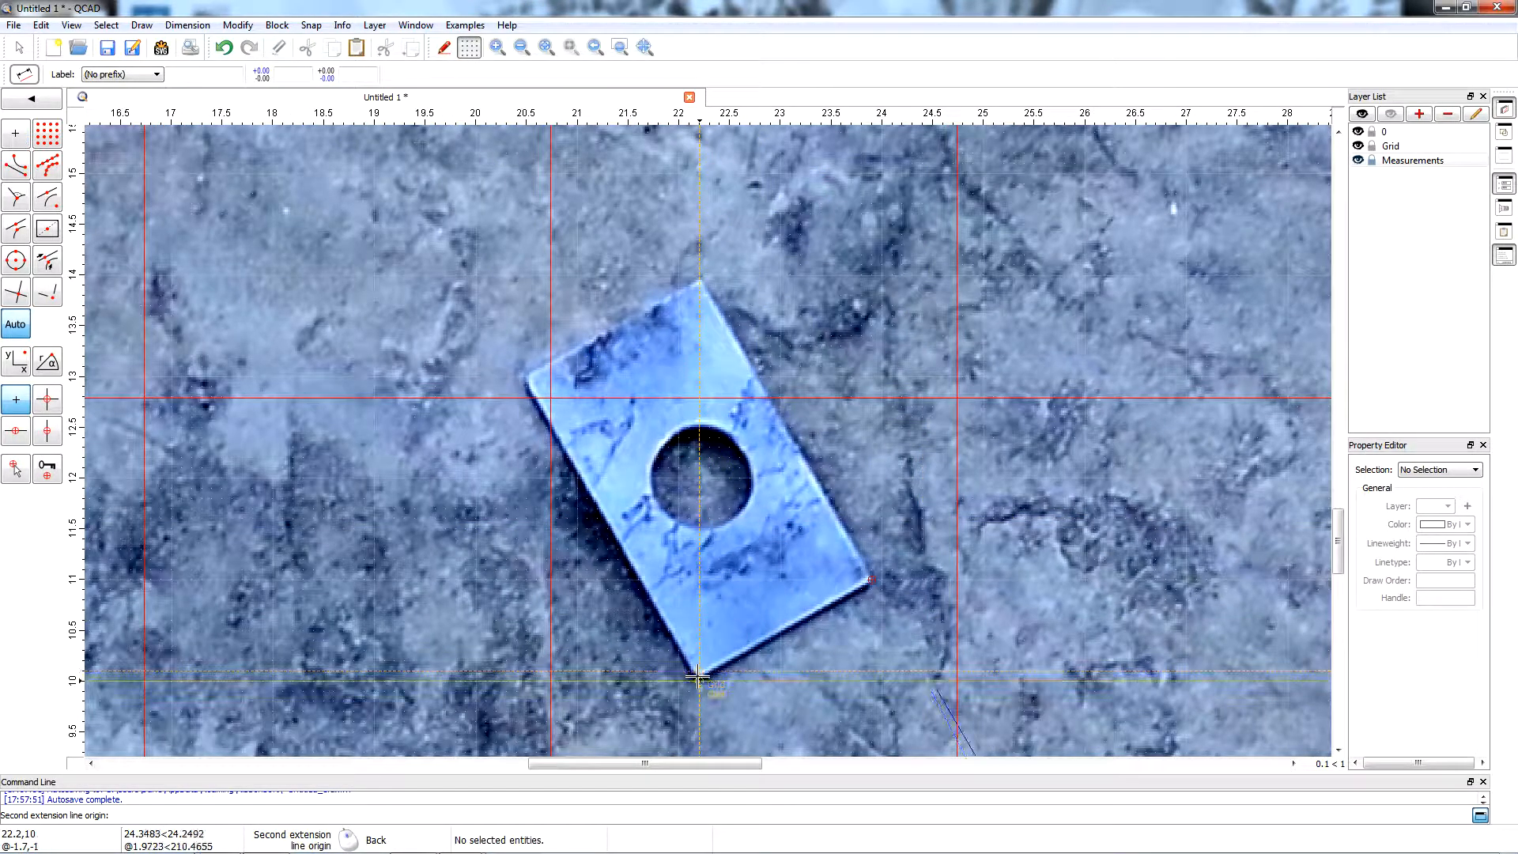
pyautogui.scroll(3, 697, 677)
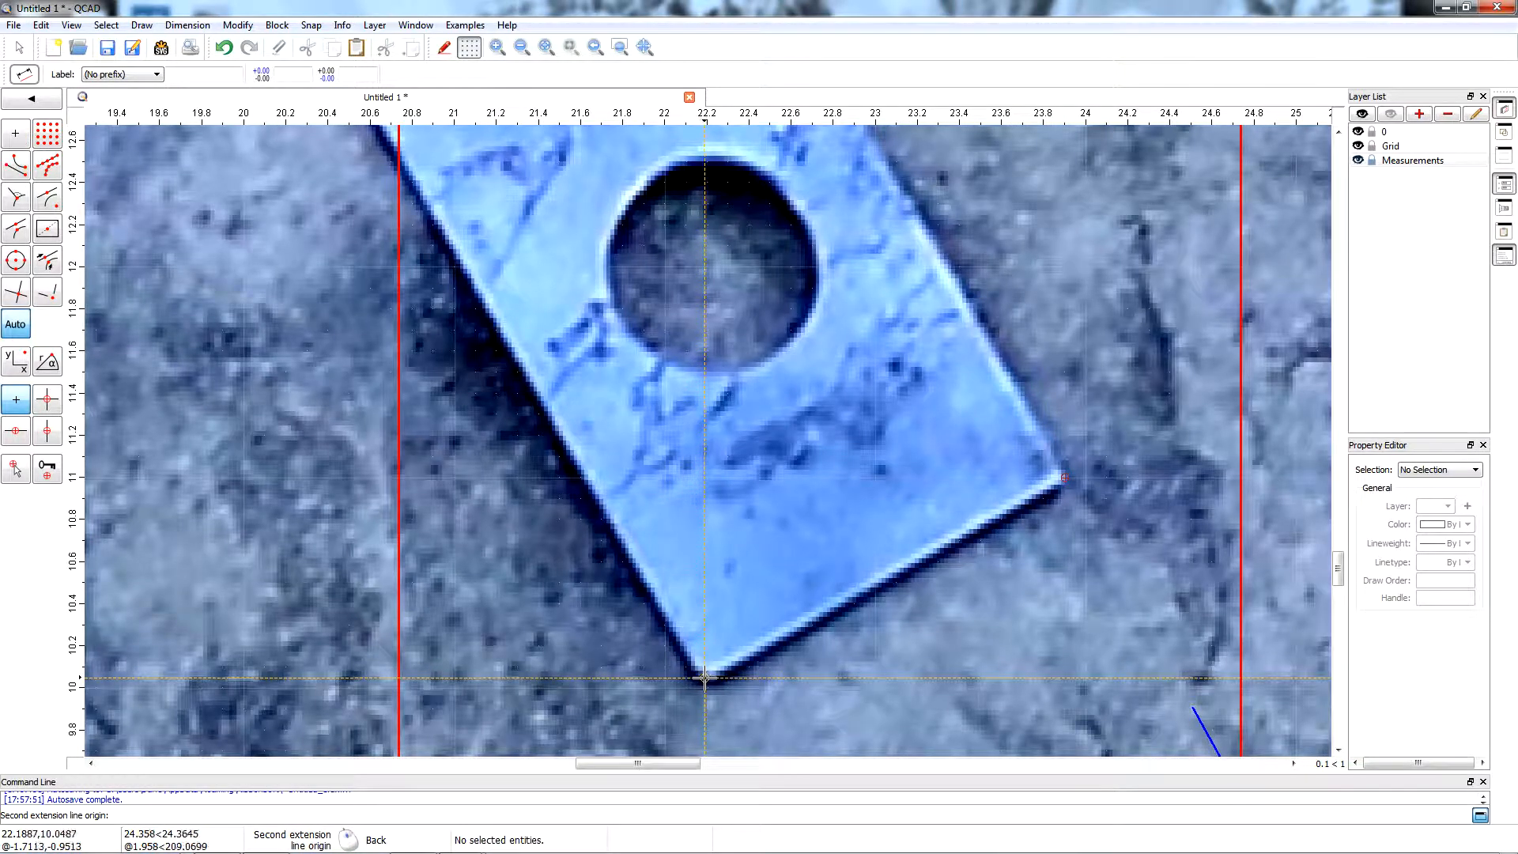
pyautogui.click(704, 678)
pyautogui.scroll(-7, 704, 678)
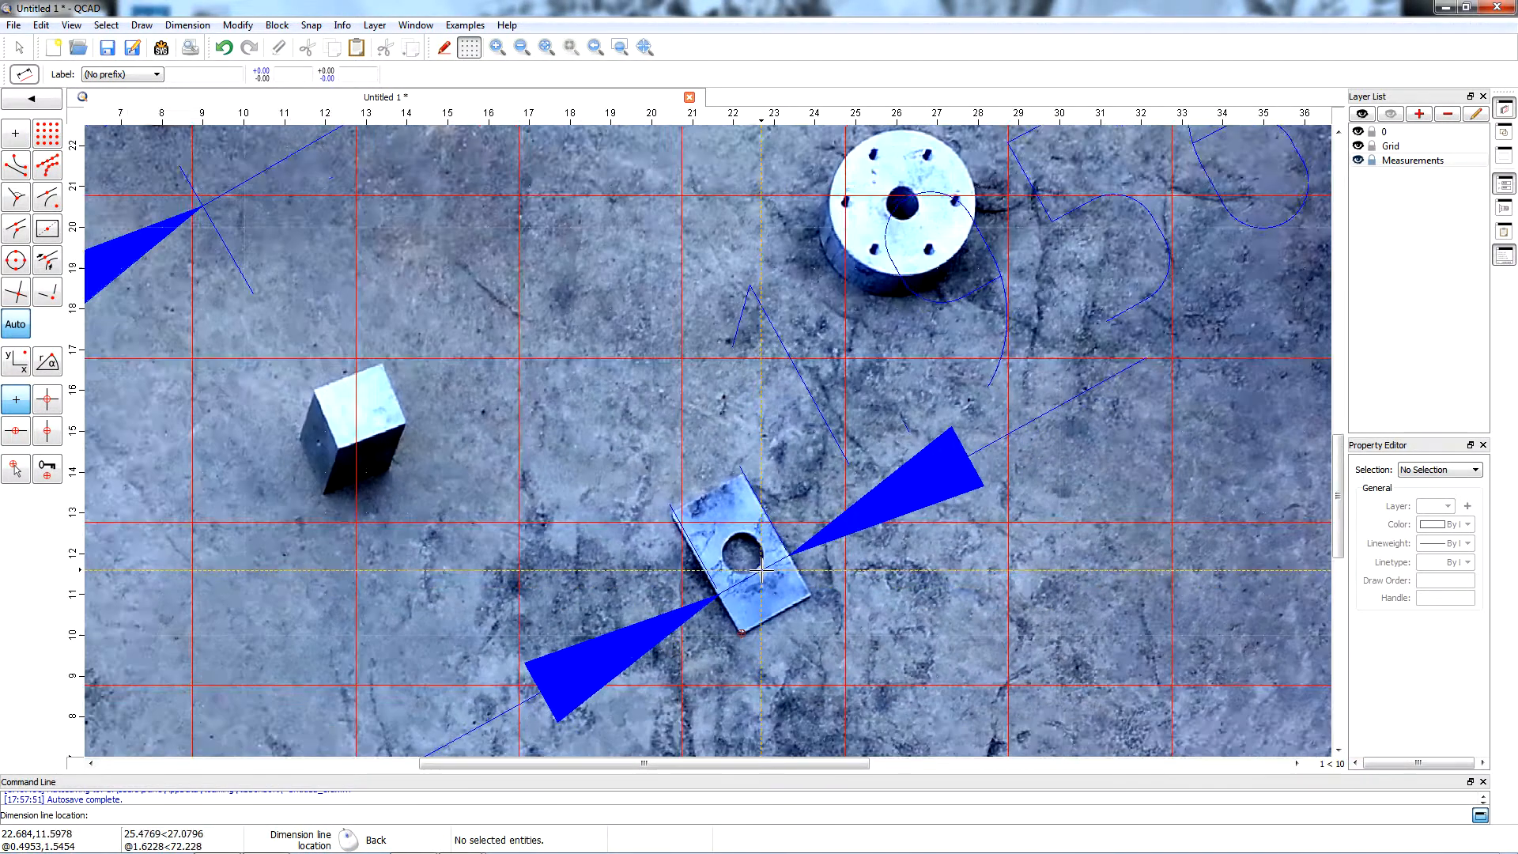
pyautogui.click(762, 569)
# Hide layer 0 briefly to view the grid and dimensions without the photo, and show it again.
pyautogui.scroll(-2, 761, 569)
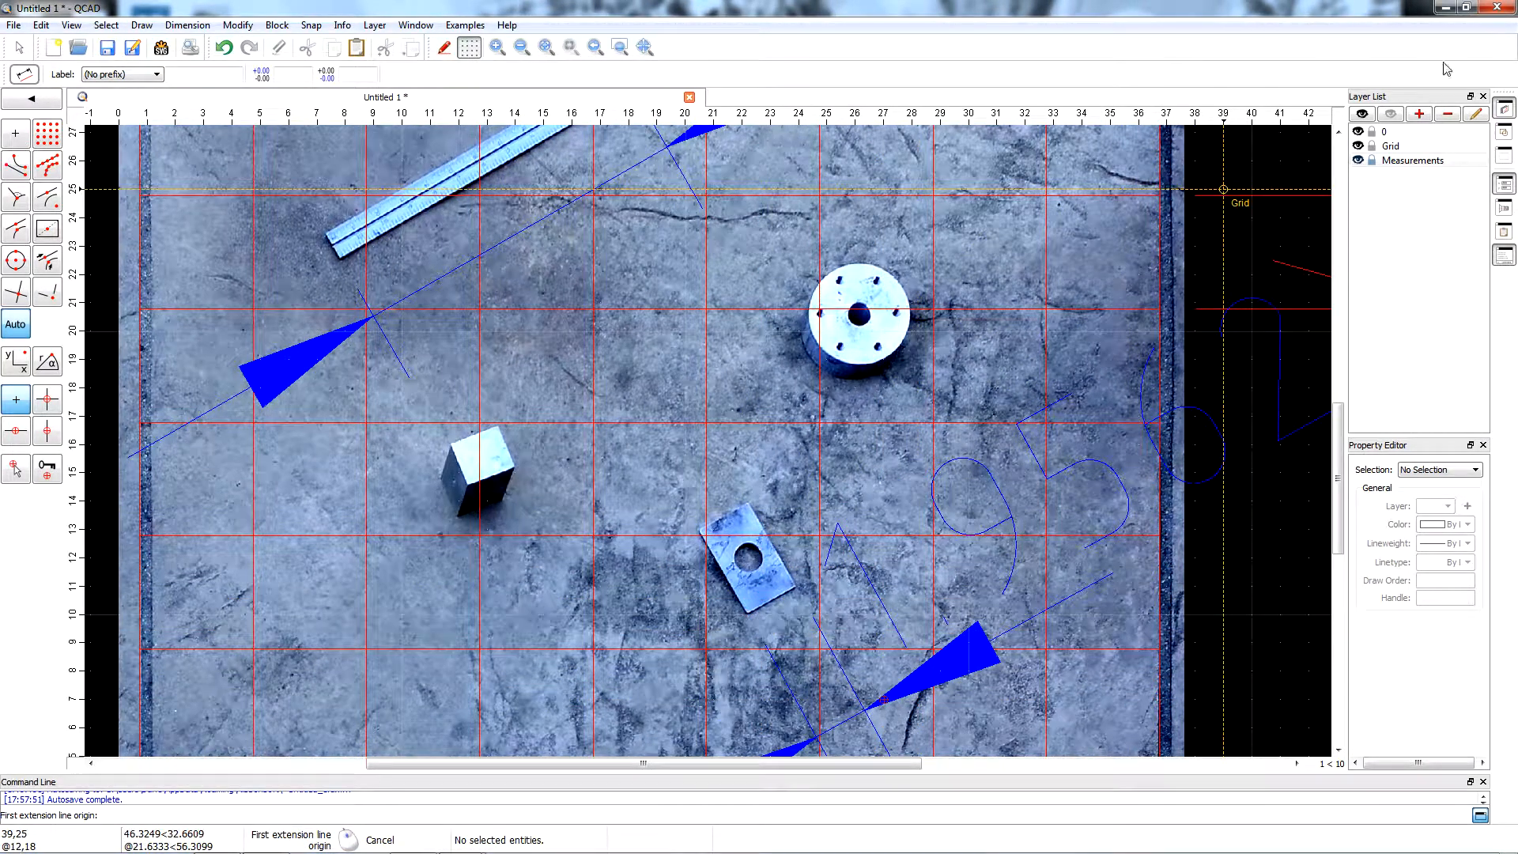
pyautogui.click(1359, 132)
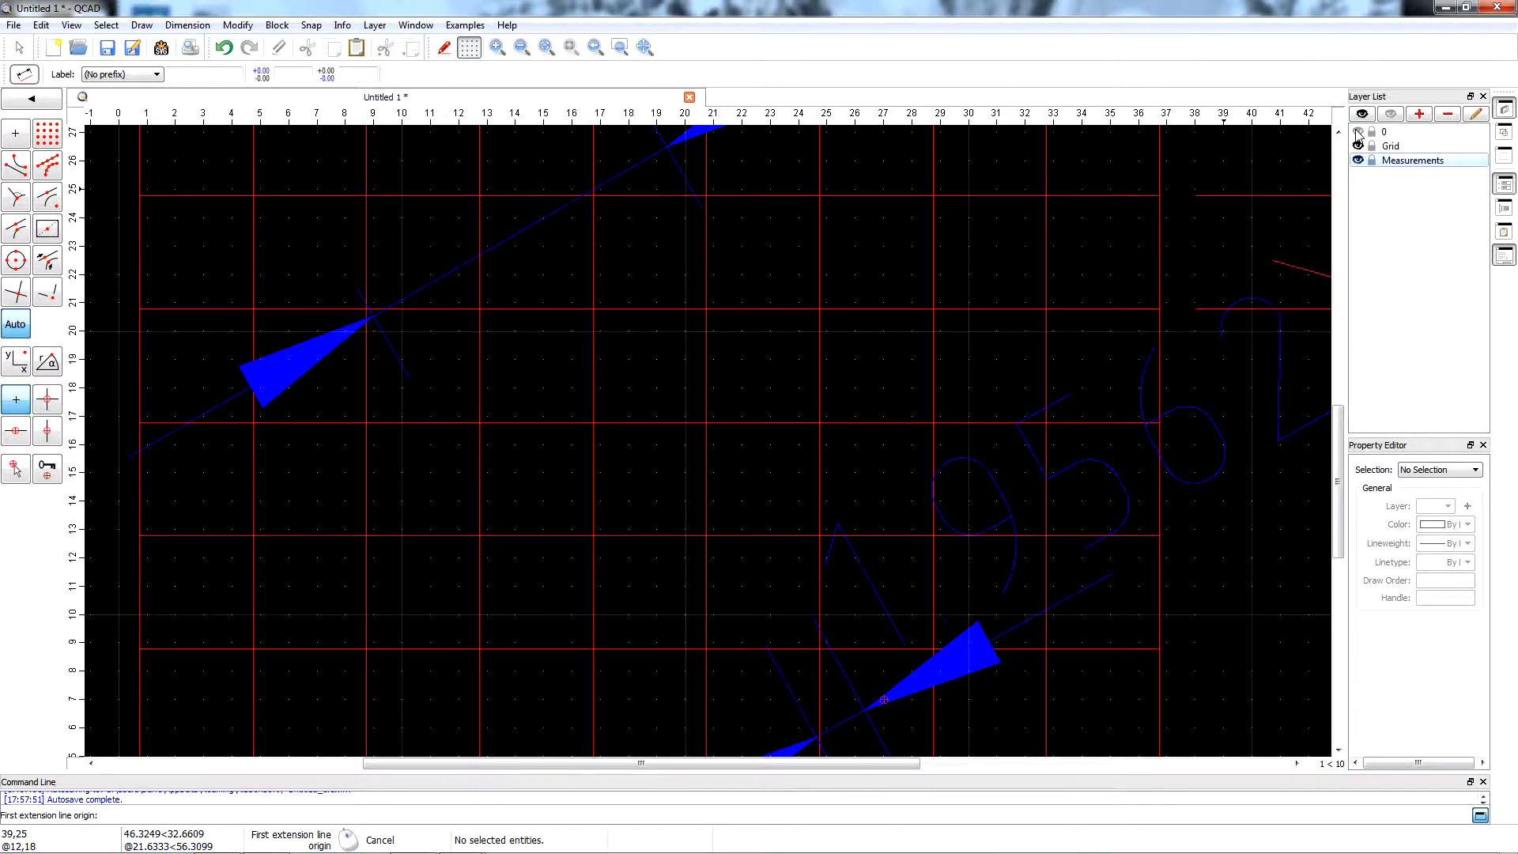
pyautogui.click(1358, 132)
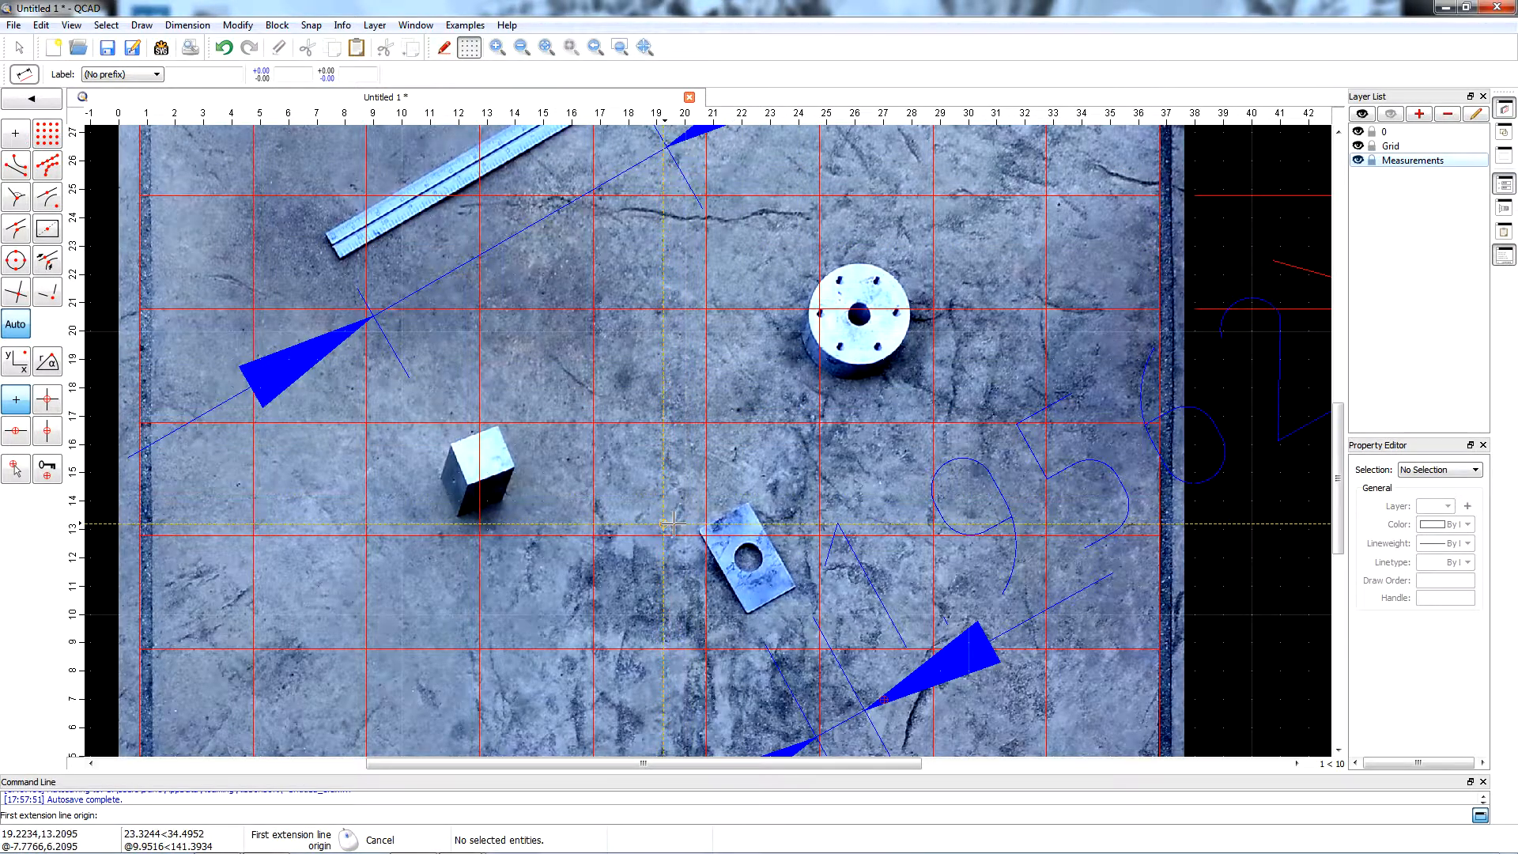
# Add an aligned dimension for the plate's long right edge, from its top corner to its right corner, with the dimension line left of the plate.
pyautogui.scroll(4, 677, 513)
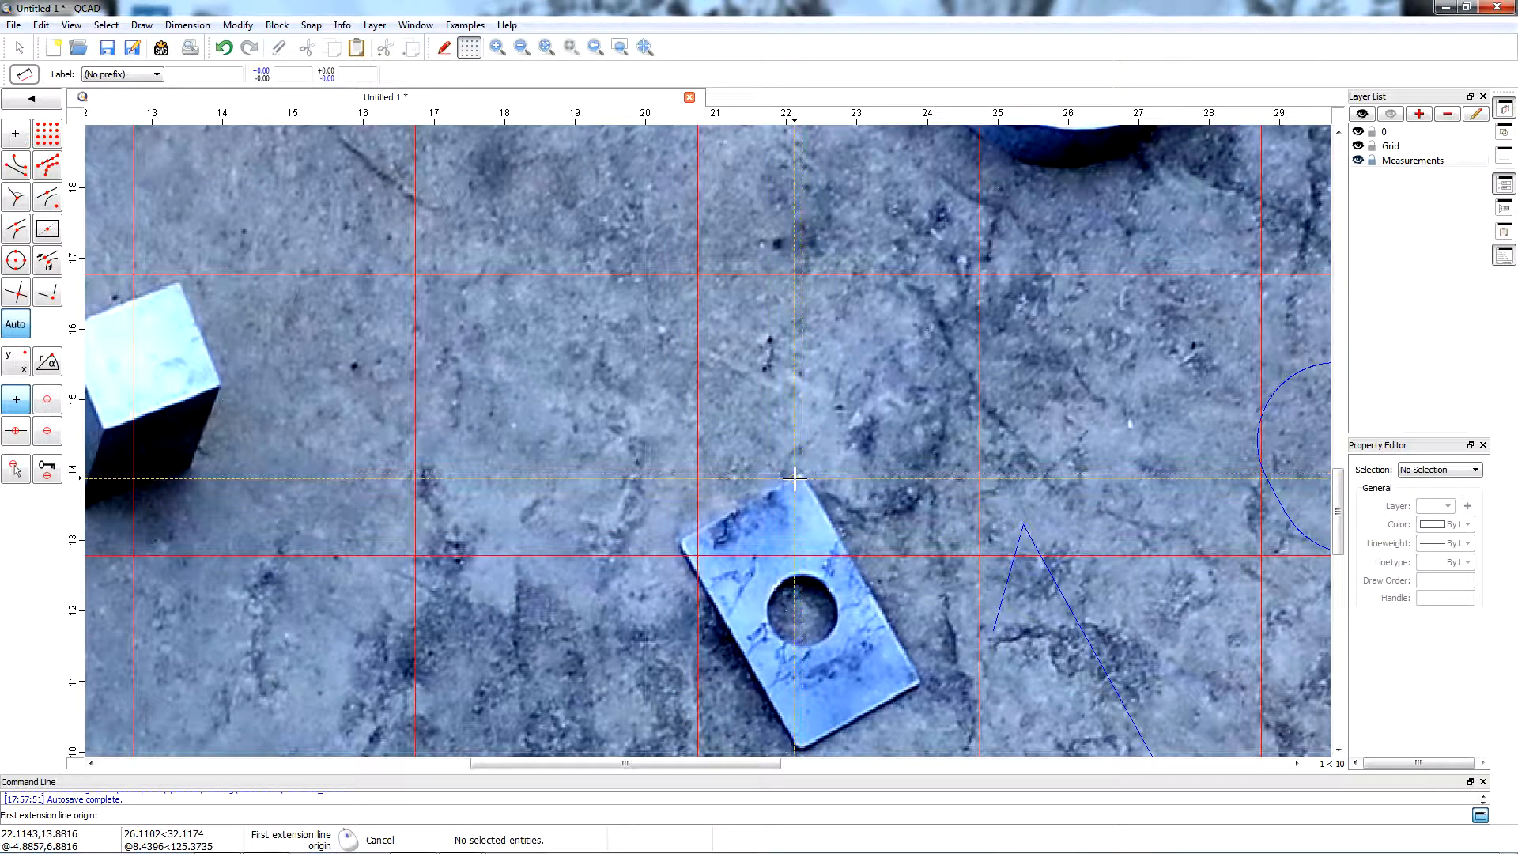
pyautogui.scroll(5, 799, 475)
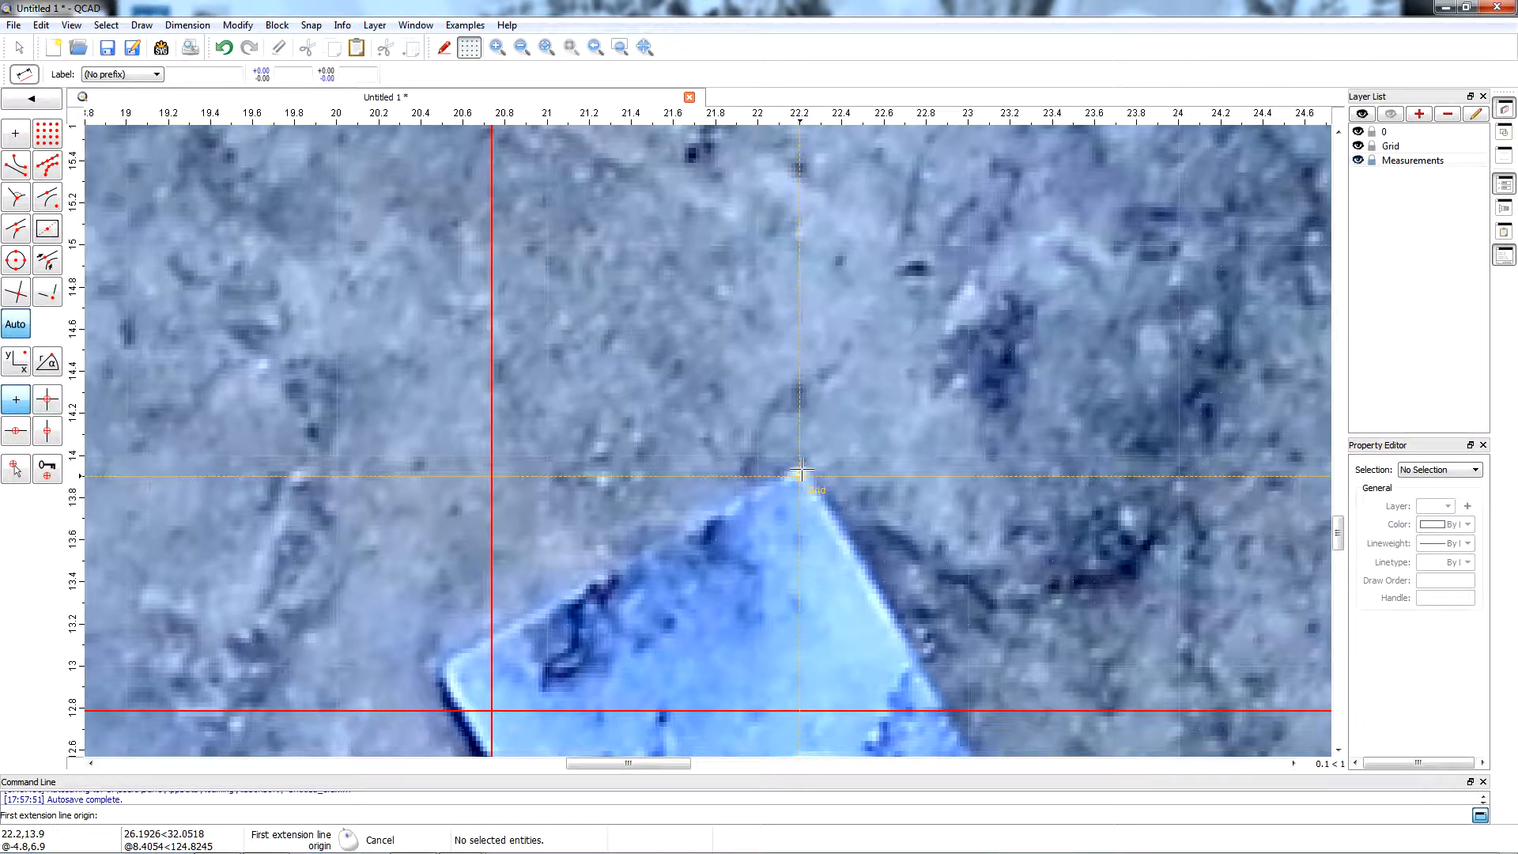
pyautogui.scroll(2, 798, 472)
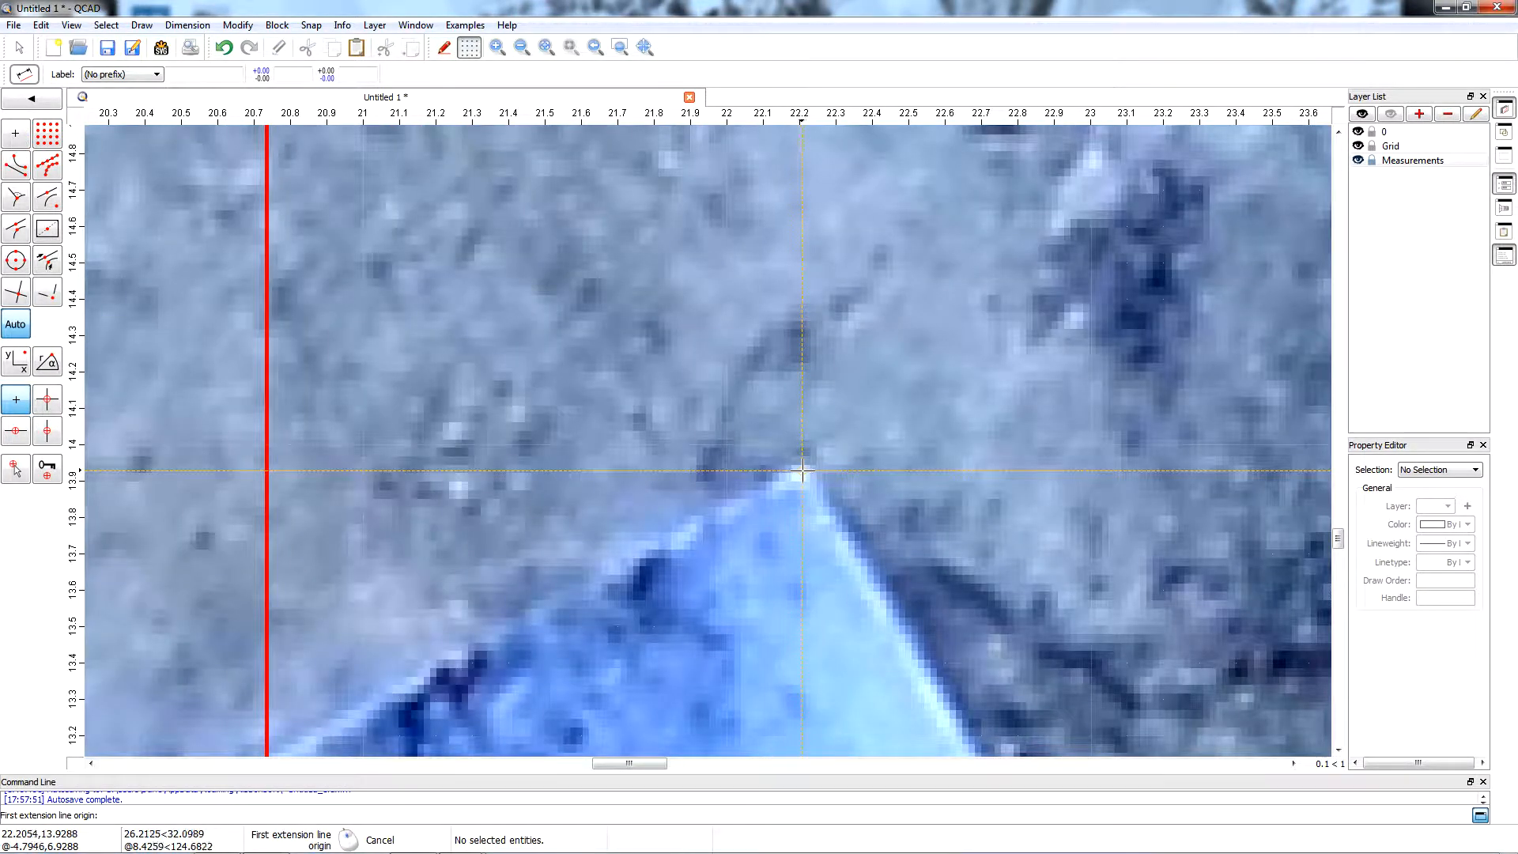
pyautogui.click(802, 472)
pyautogui.scroll(-7, 734, 546)
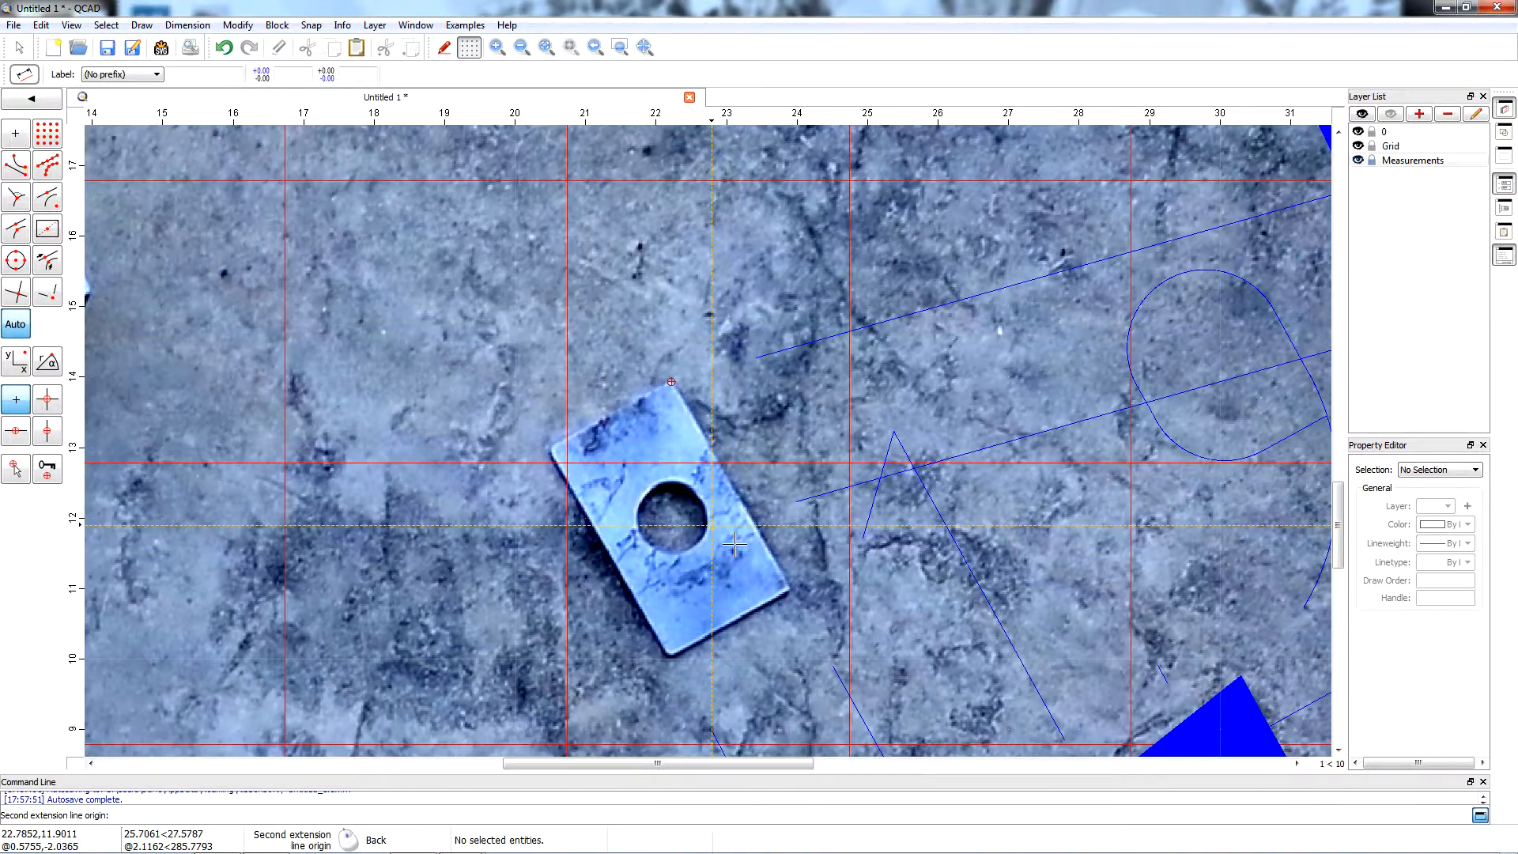
pyautogui.scroll(9, 771, 559)
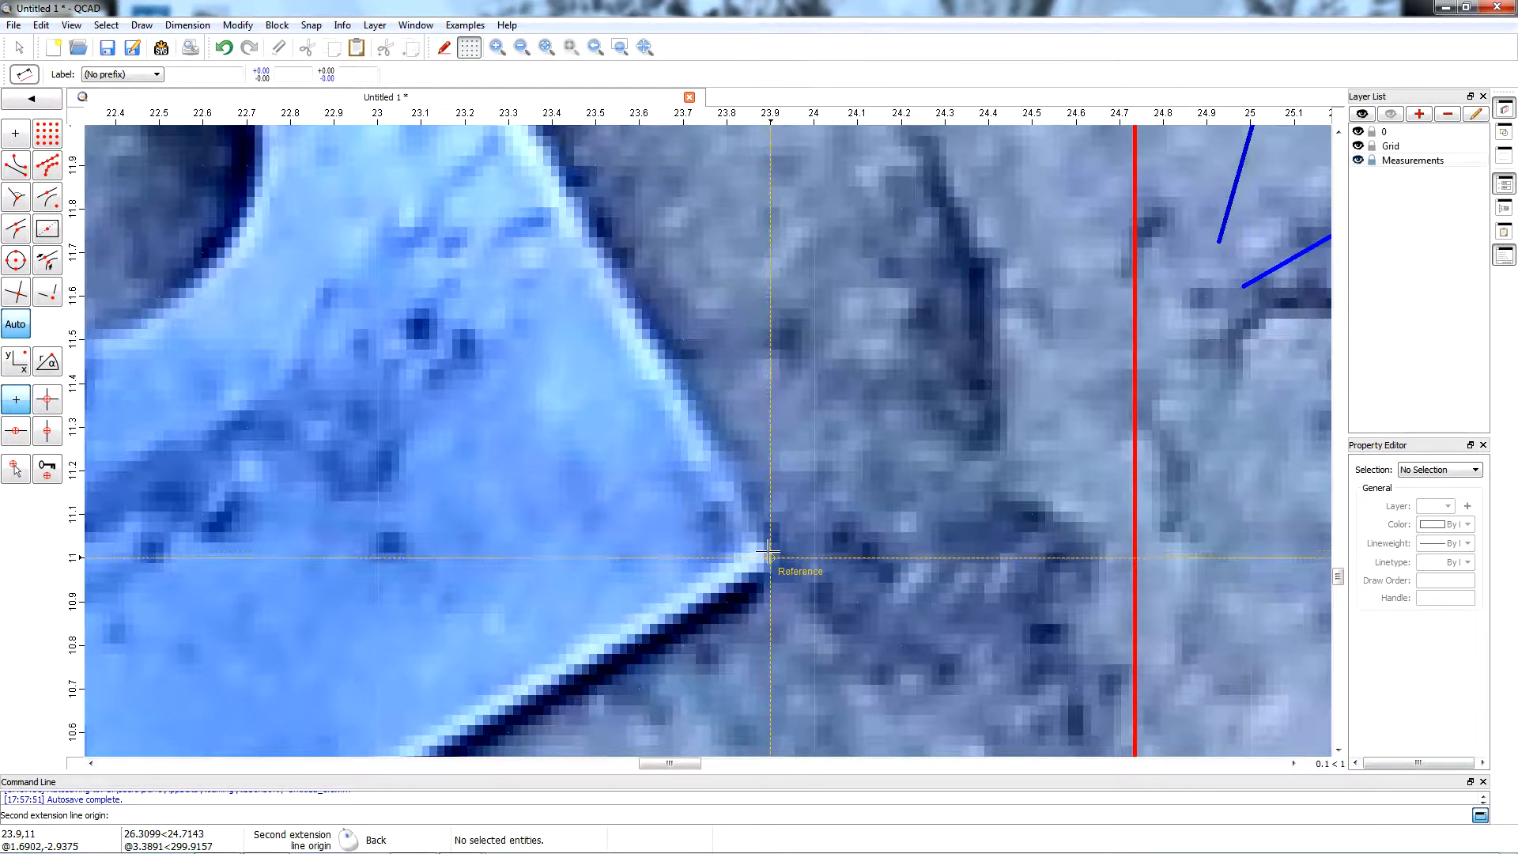
pyautogui.scroll(2, 767, 556)
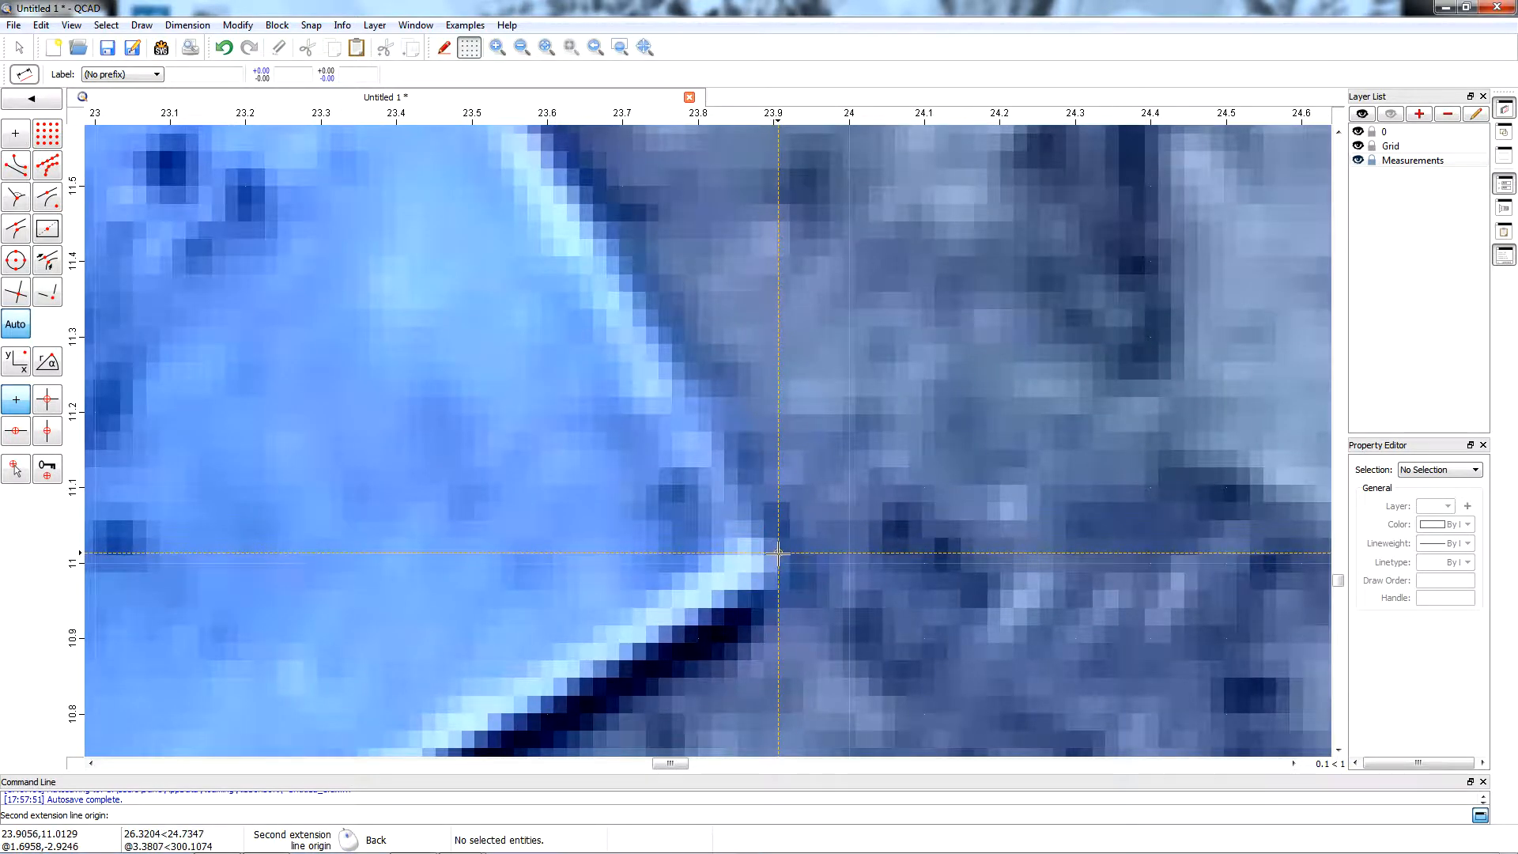
pyautogui.click(778, 556)
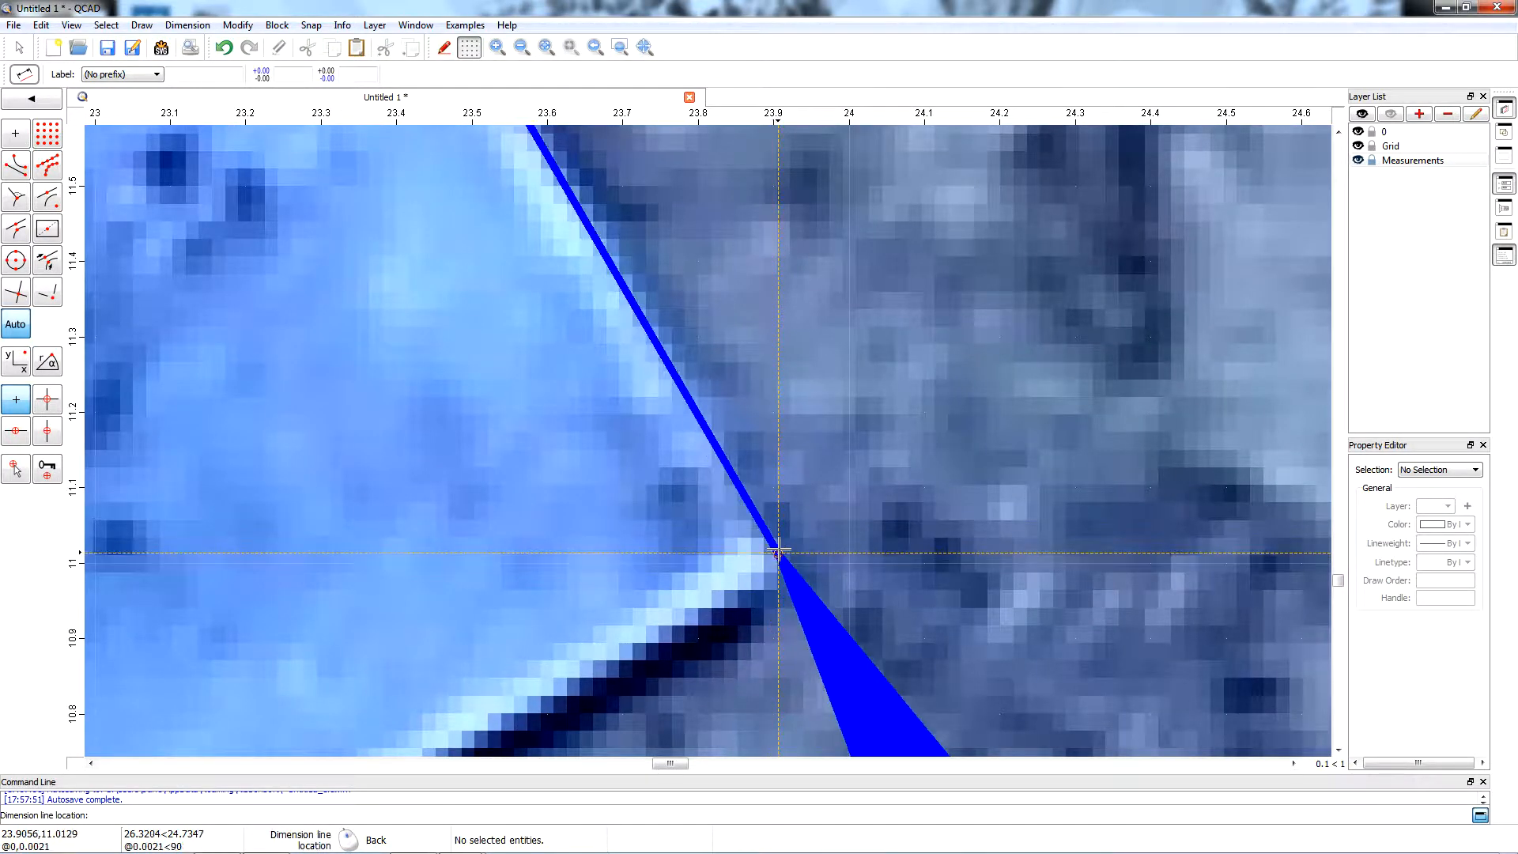
pyautogui.scroll(-8, 909, 424)
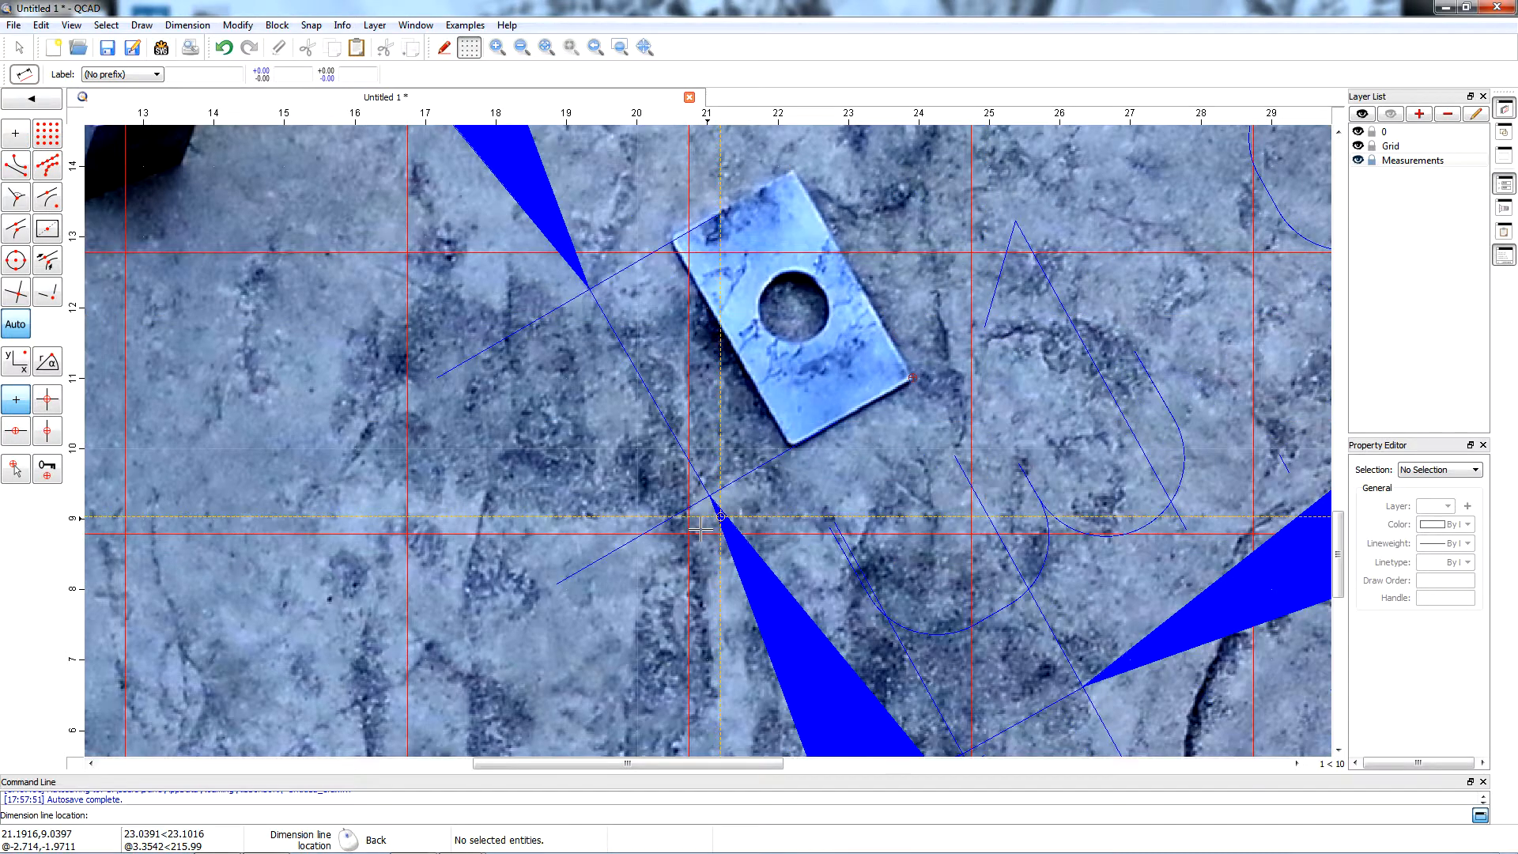
pyautogui.click(663, 551)
# Examine both plate dimensions against the grid with layer 0 temporarily hidden, and restore the layer's visibility.
pyautogui.scroll(-6, 664, 549)
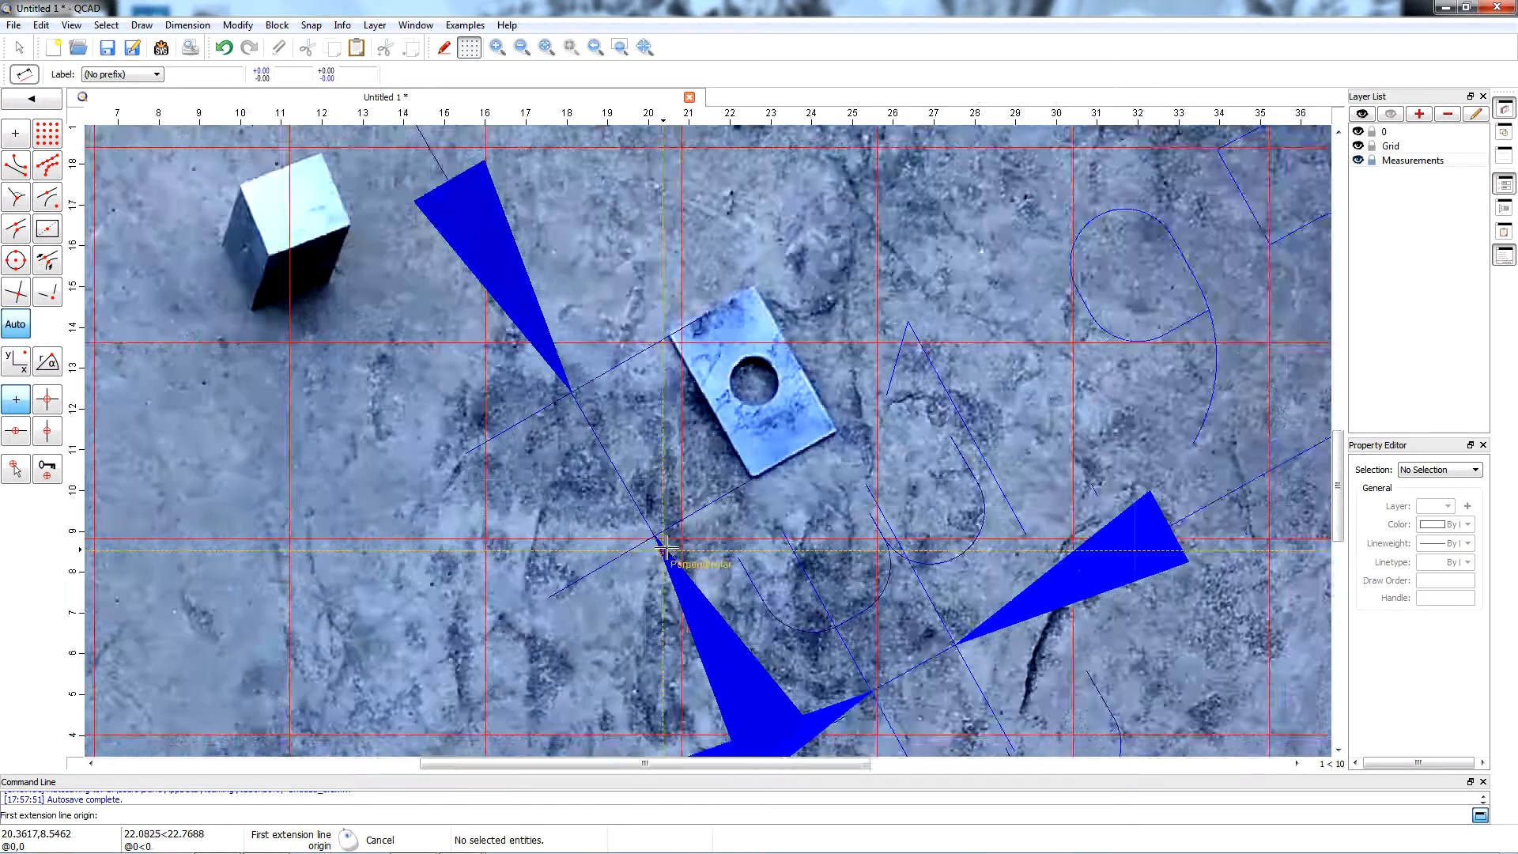
pyautogui.scroll(-2, 664, 546)
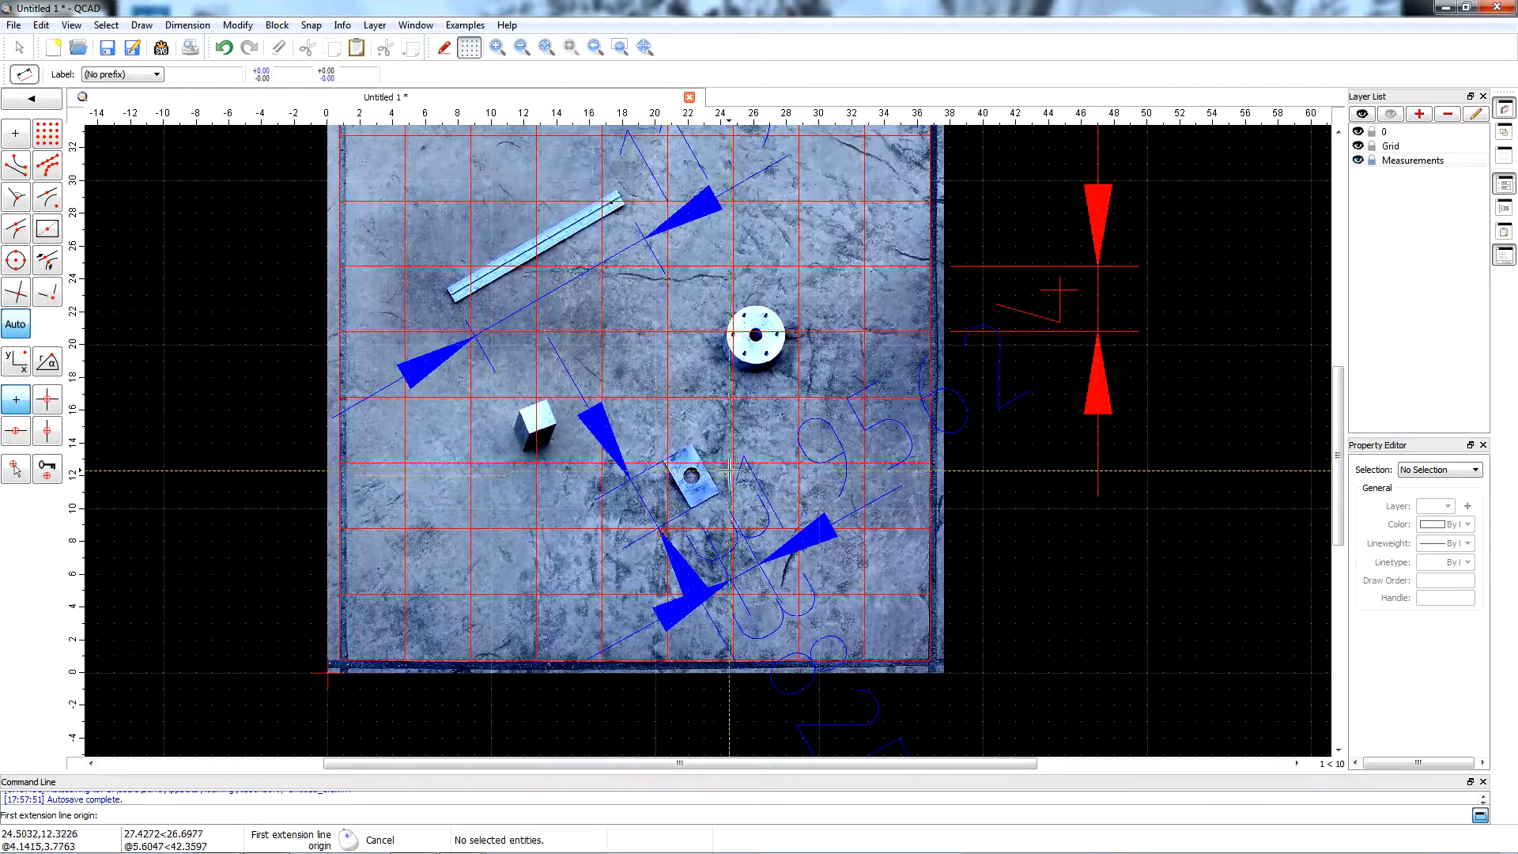
pyautogui.scroll(-2, 937, 589)
pyautogui.scroll(4, 993, 712)
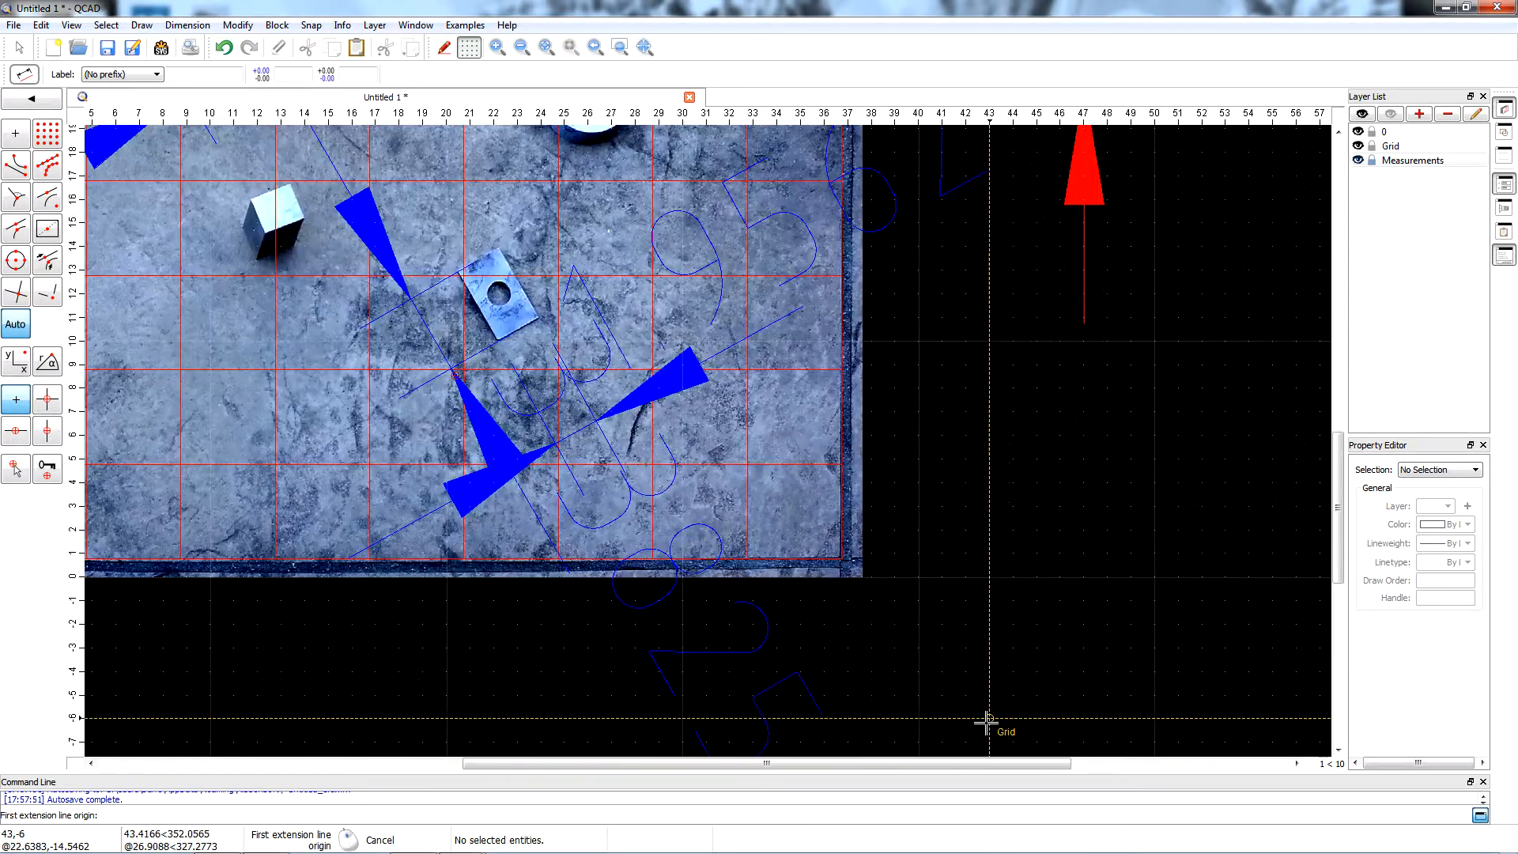
pyautogui.click(1359, 132)
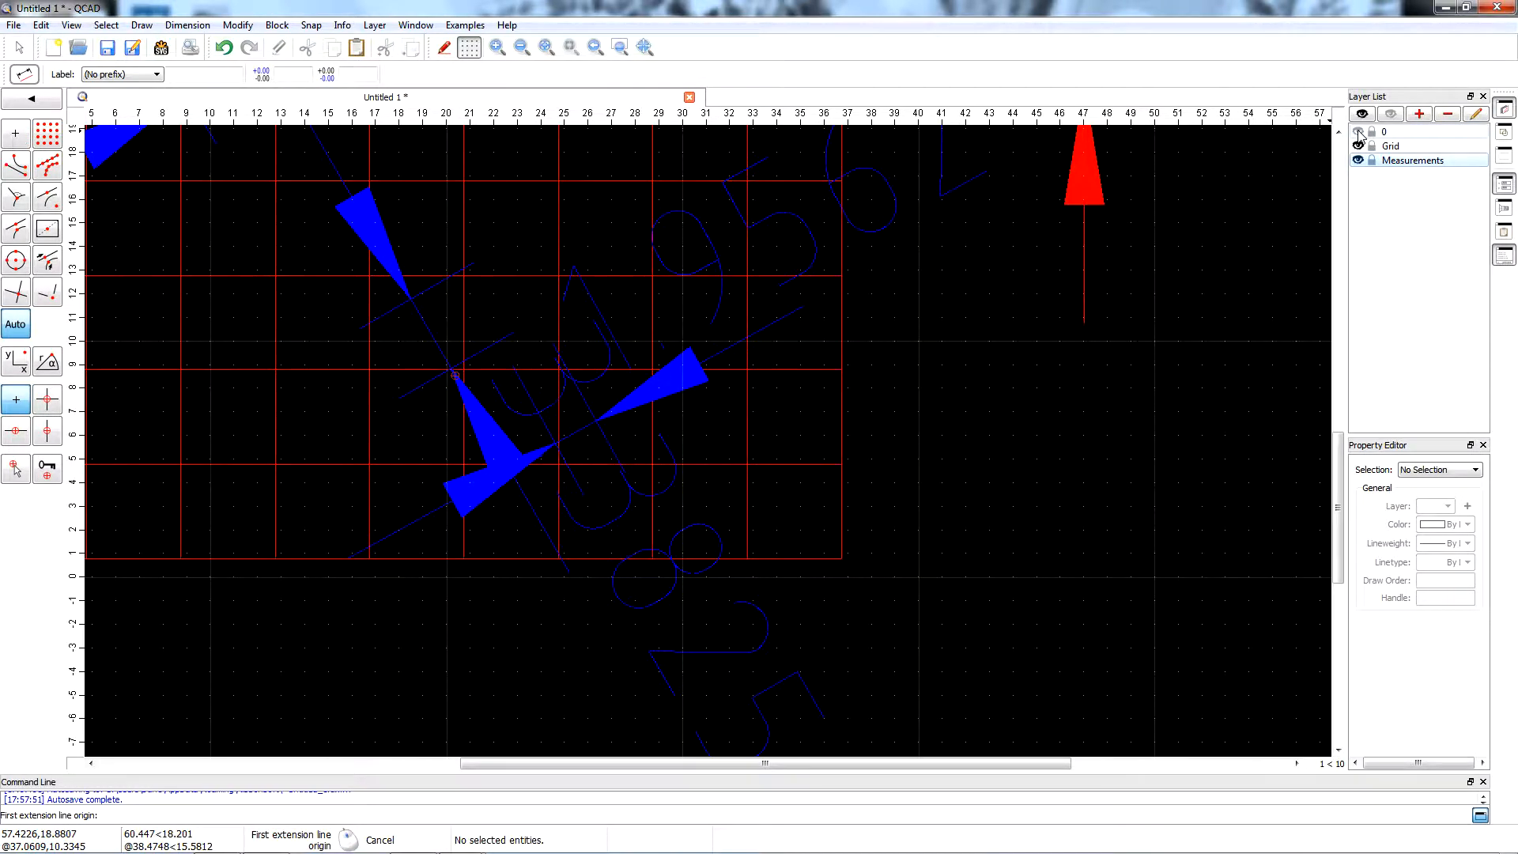
pyautogui.click(1359, 133)
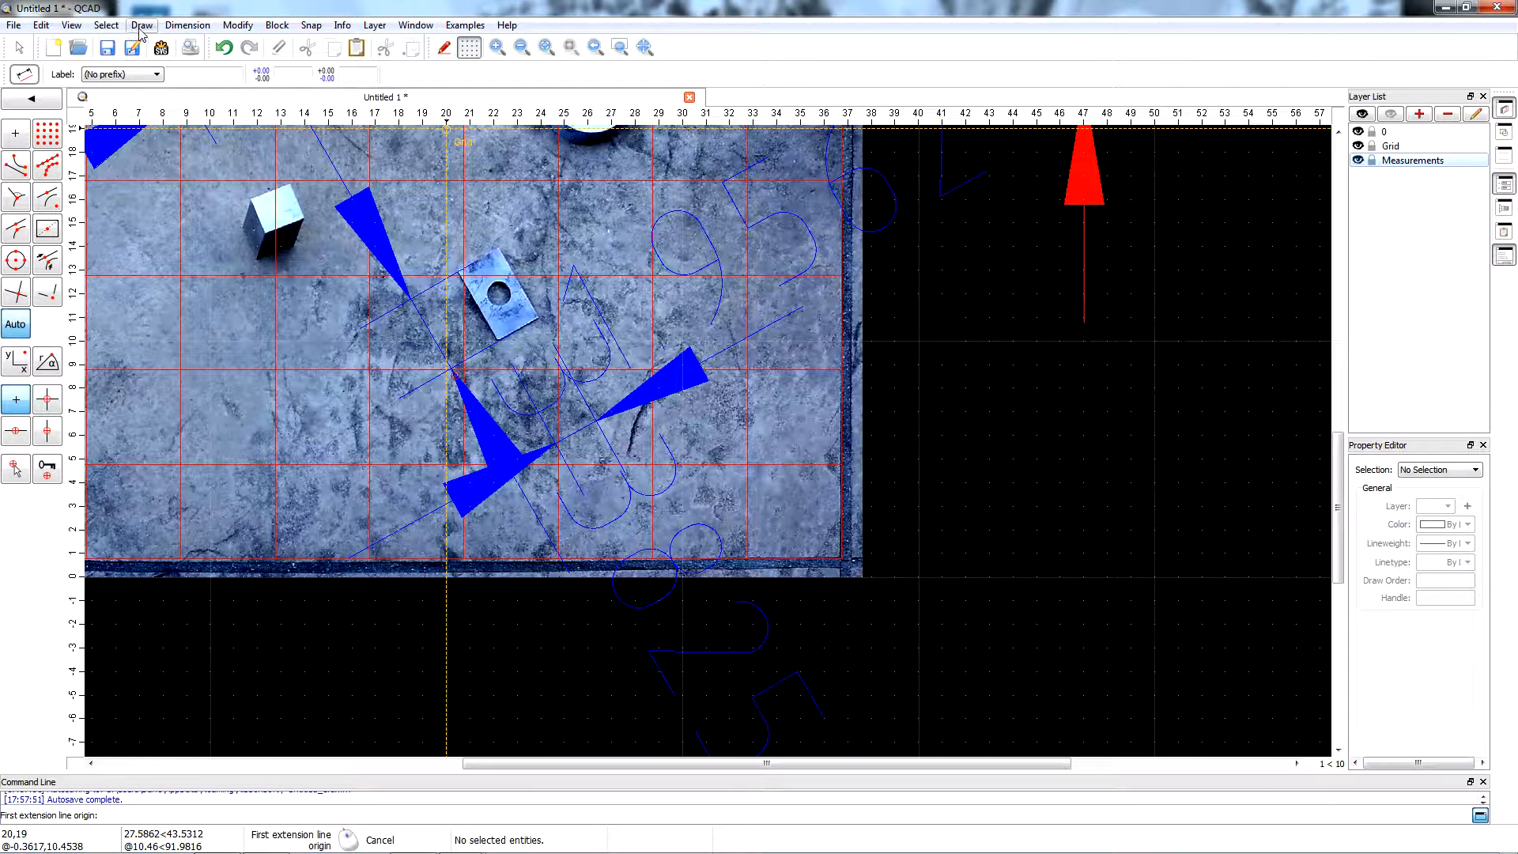
# Reduce the drawing's dimension text height in the dimension settings, keeping the proportions.
pyautogui.click(41, 25)
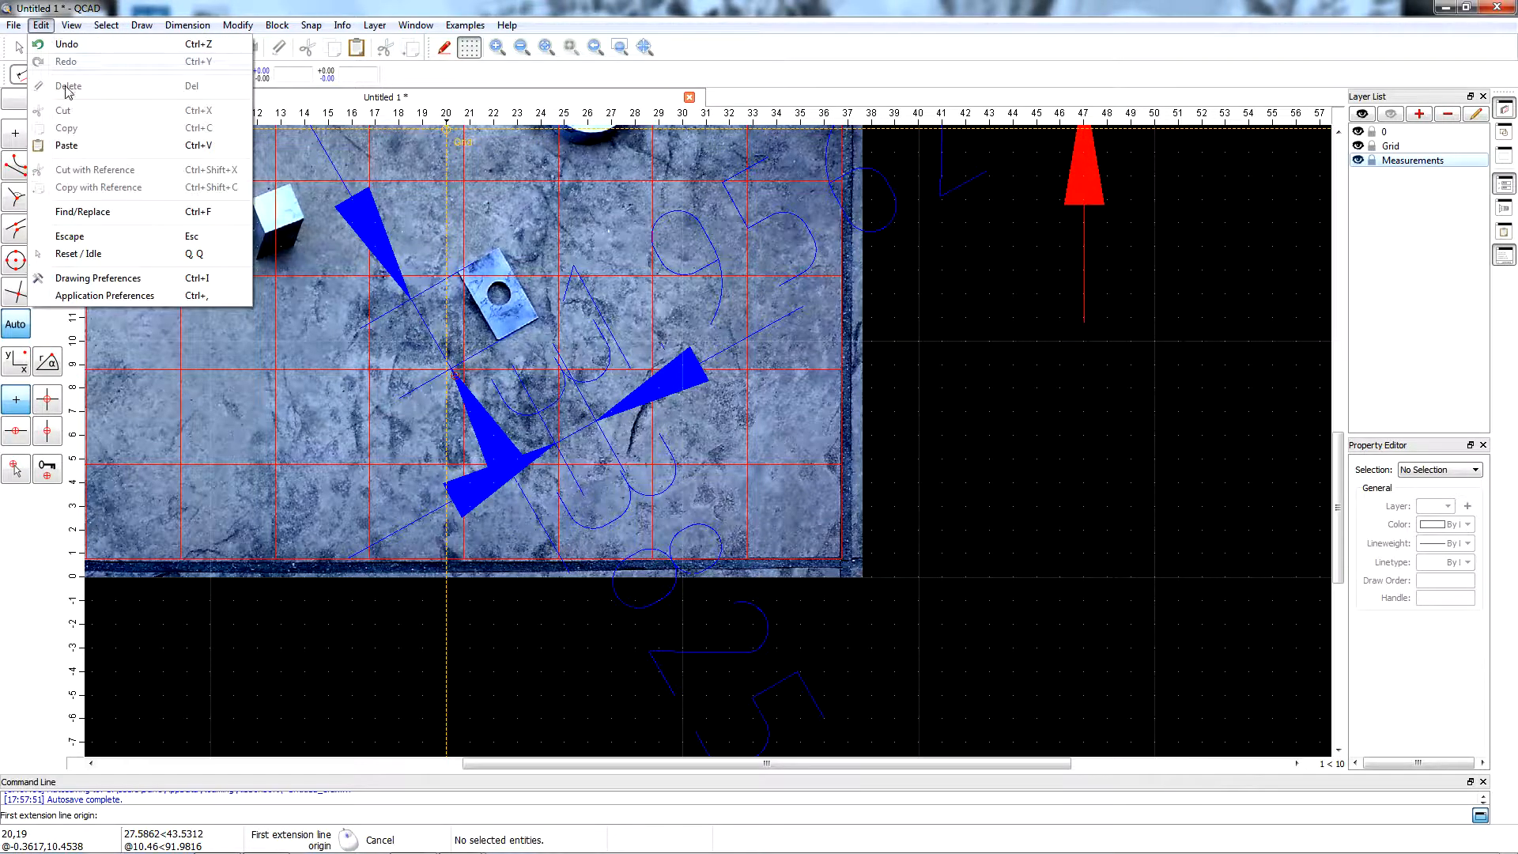
pyautogui.click(112, 278)
pyautogui.click(567, 327)
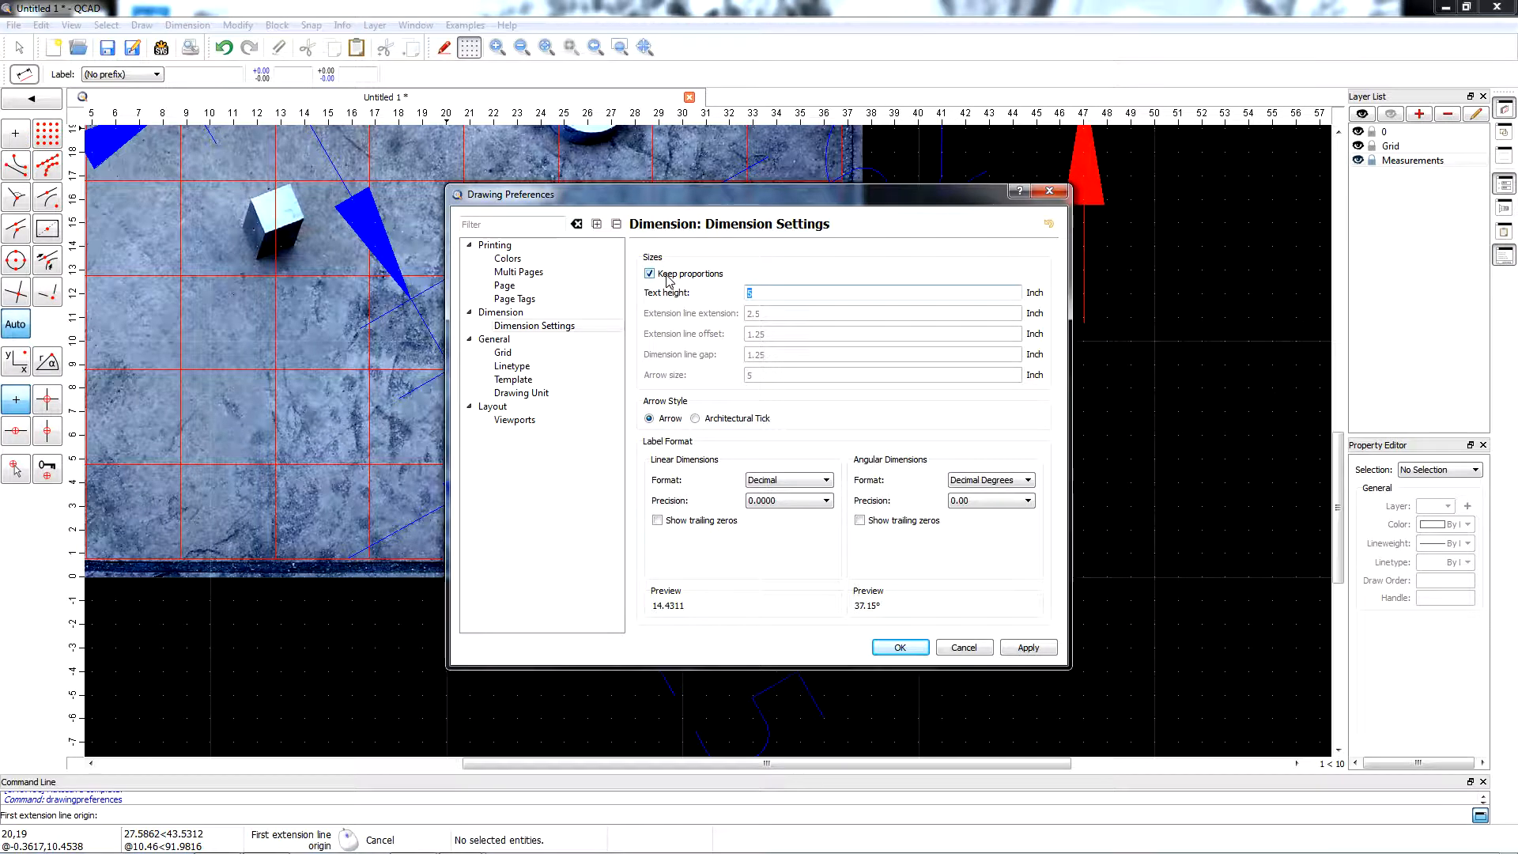
pyautogui.press('Return')
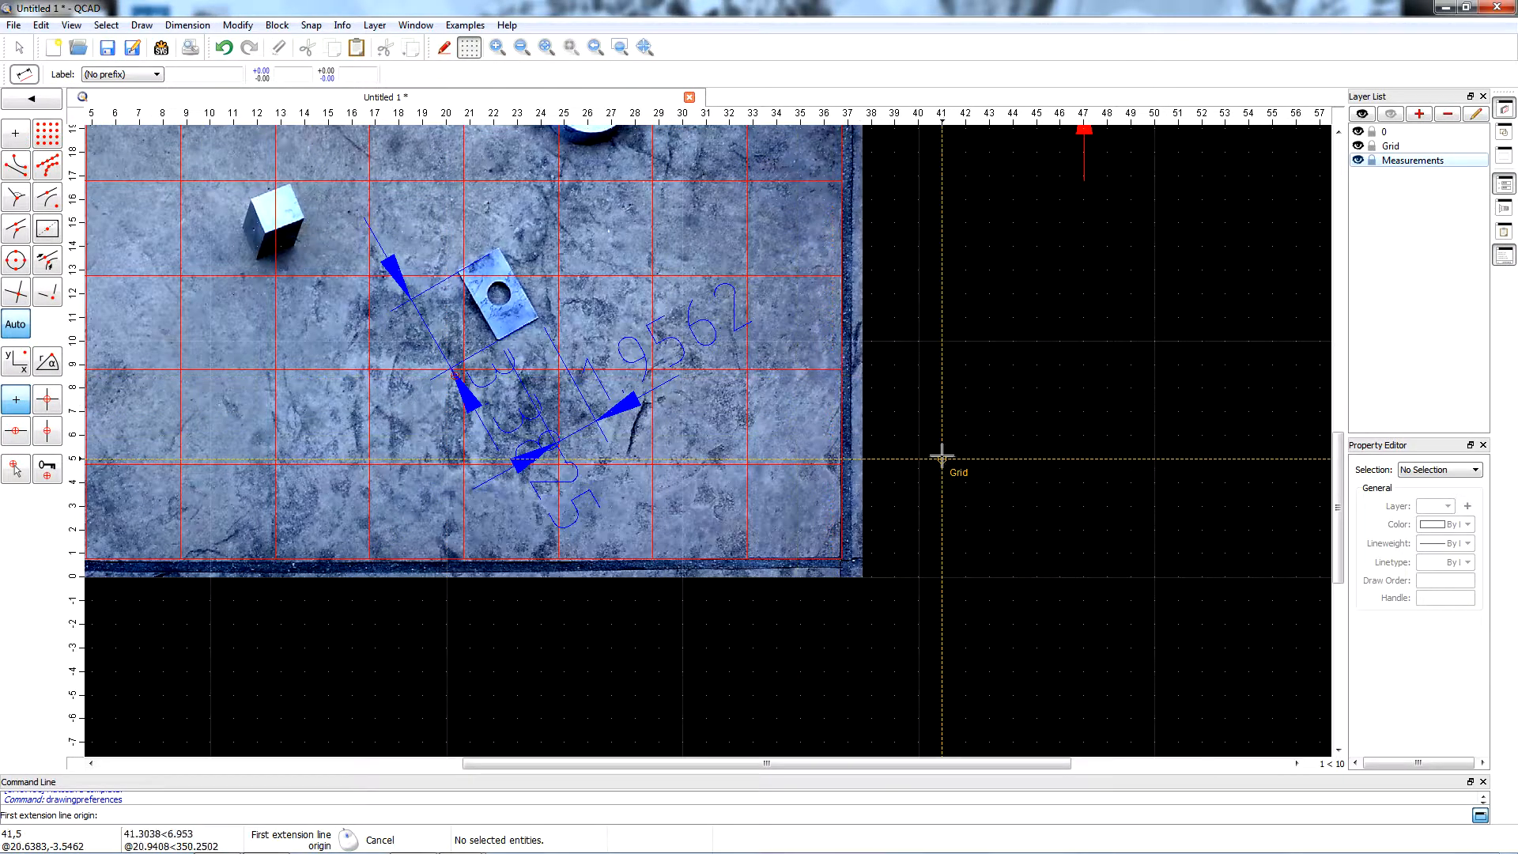
# Change the Measurements layer's colour to yellow, keeping its 0.25 mm lineweight and continuous linetype.
pyautogui.scroll(-1, 1030, 487)
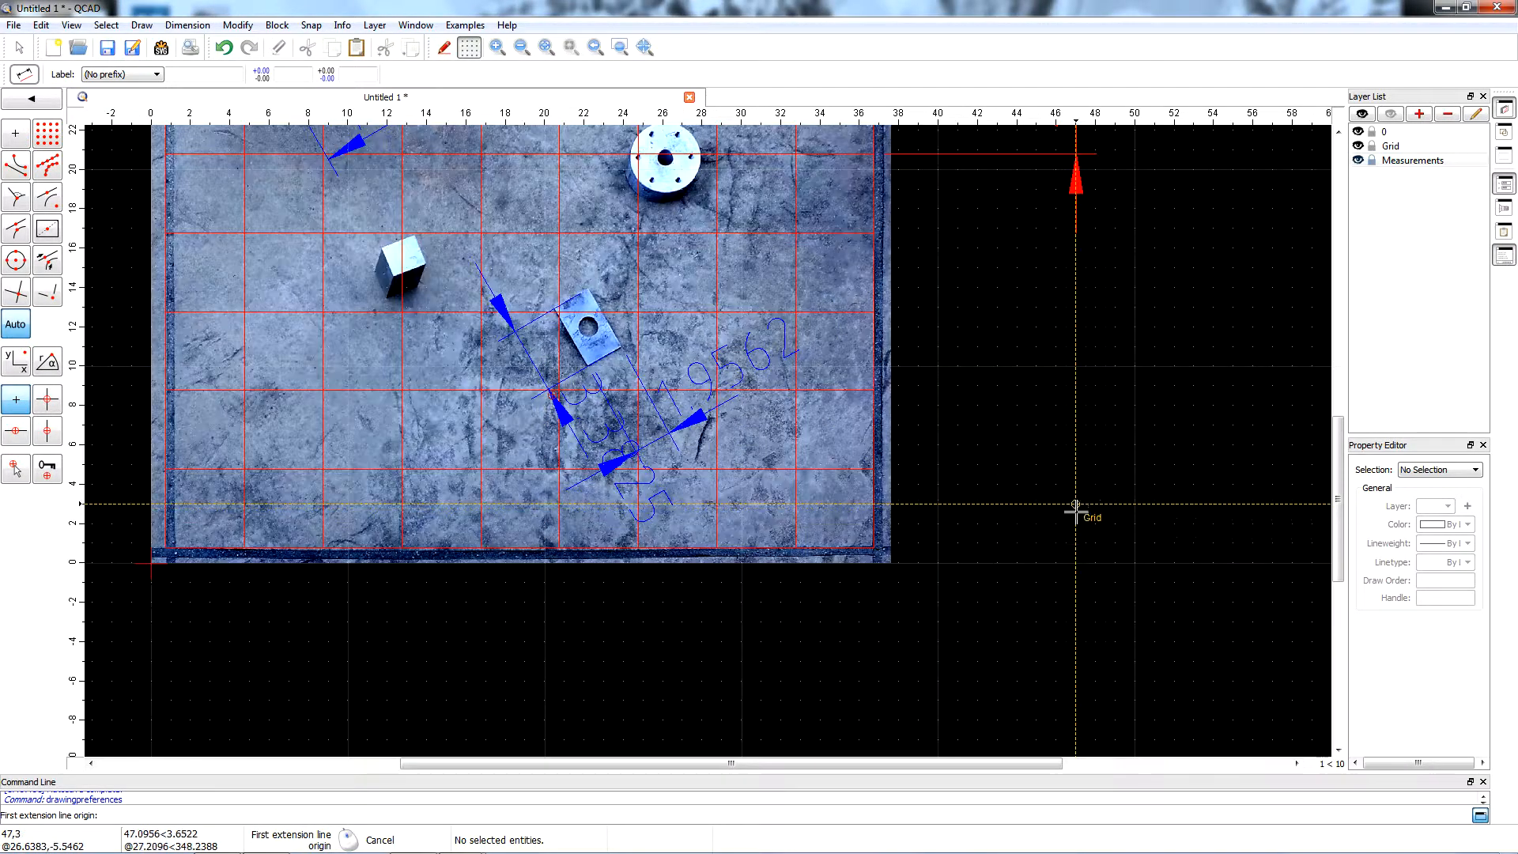
pyautogui.rightClick(1428, 163)
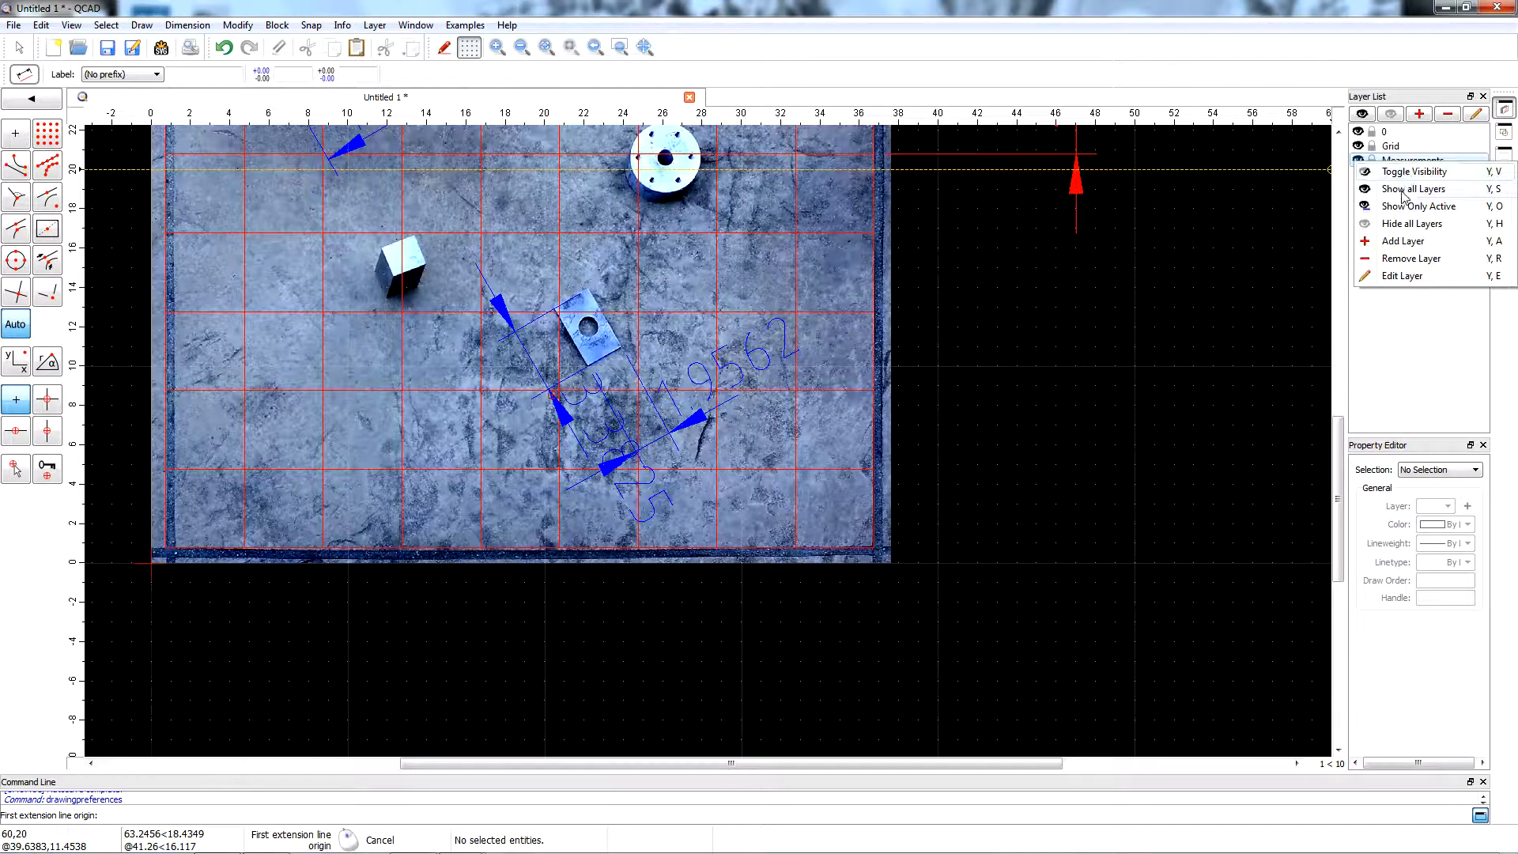
pyautogui.click(1404, 278)
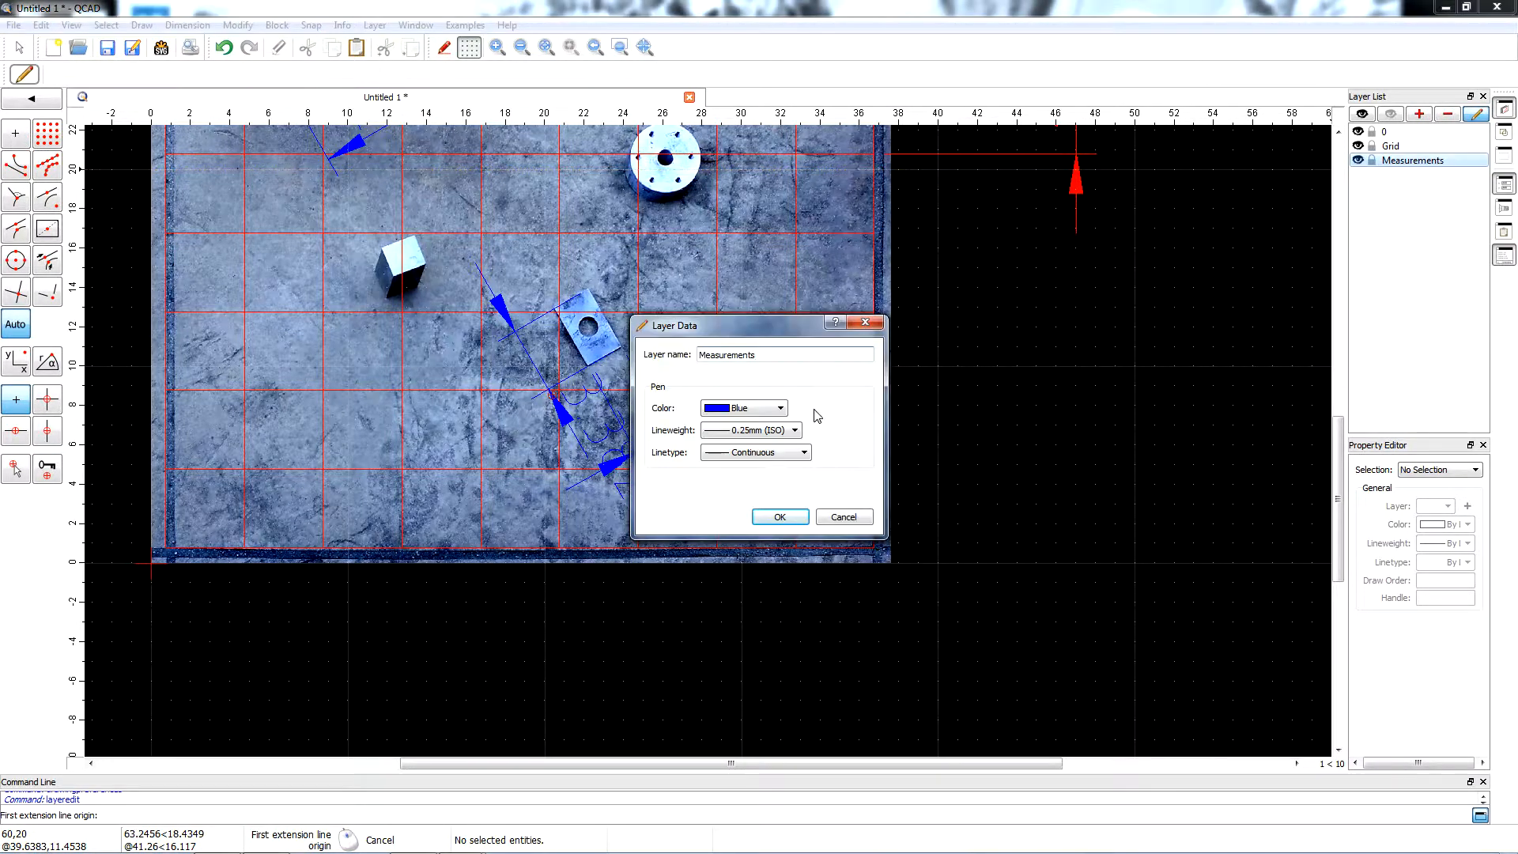
pyautogui.click(782, 409)
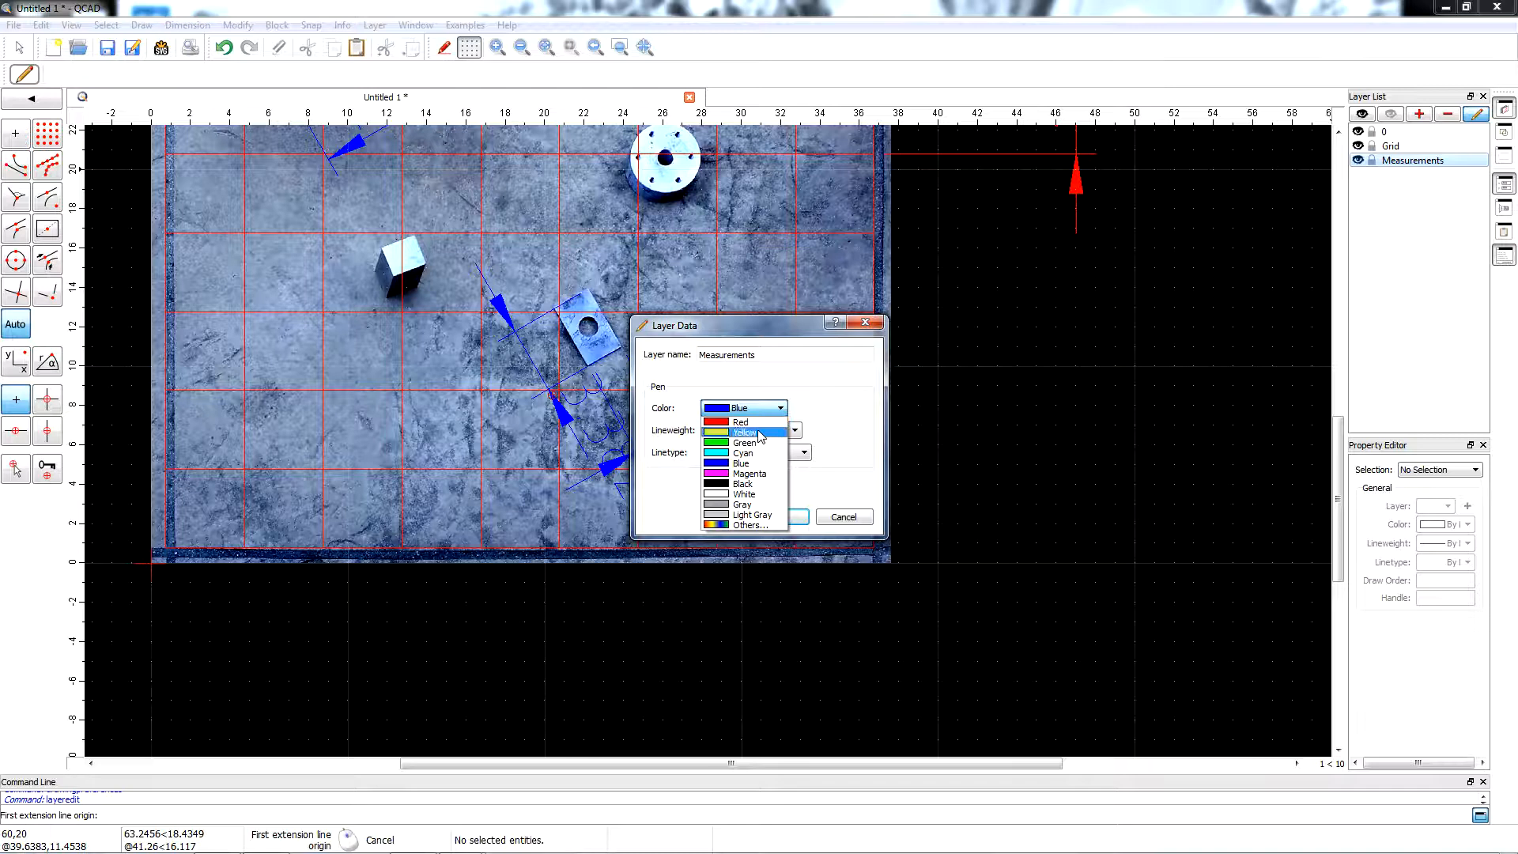
pyautogui.click(758, 433)
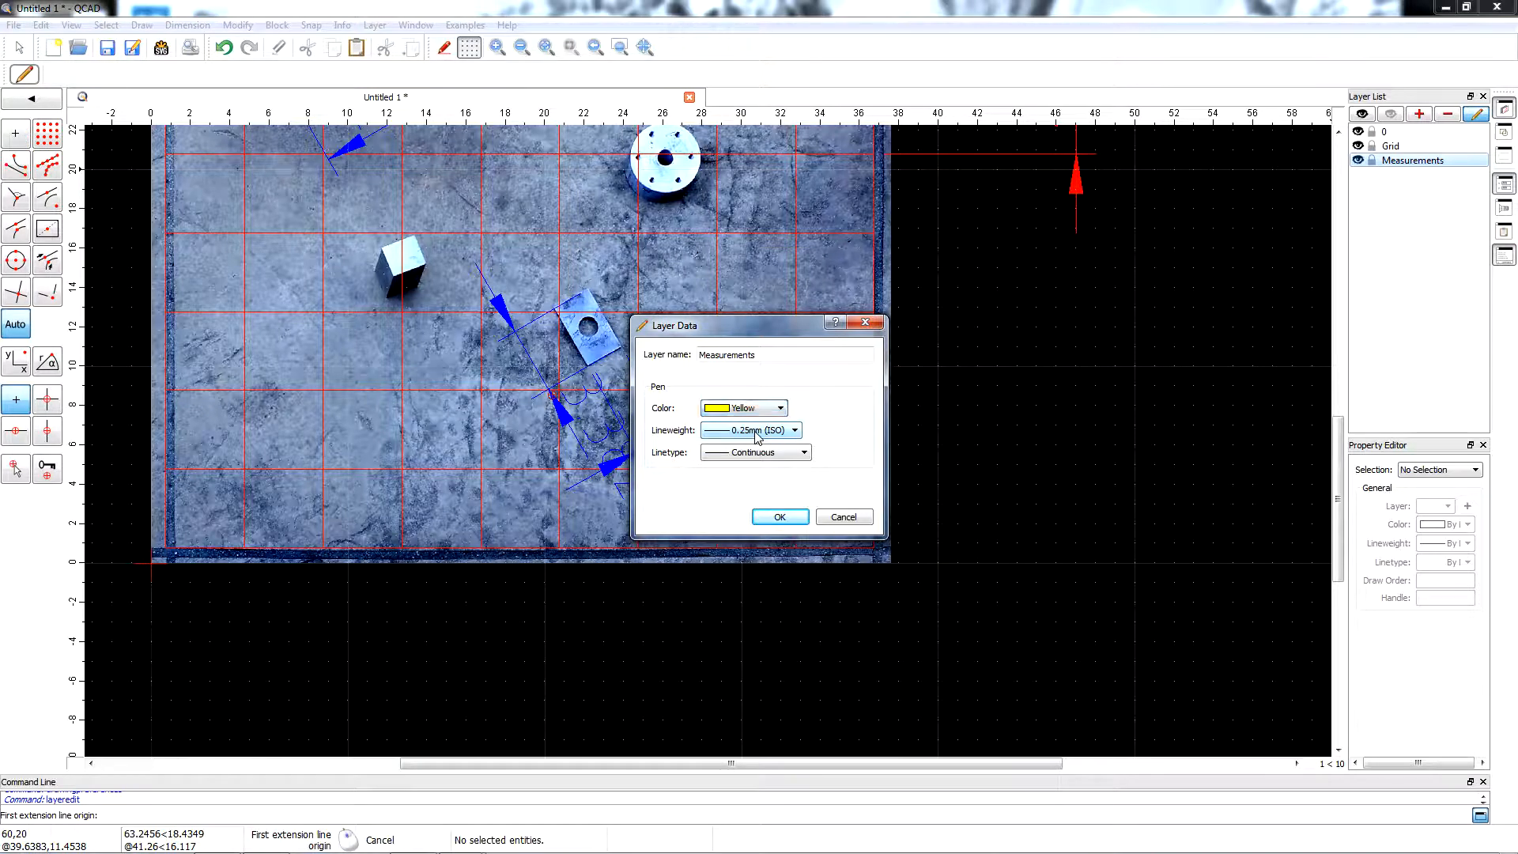
pyautogui.click(777, 518)
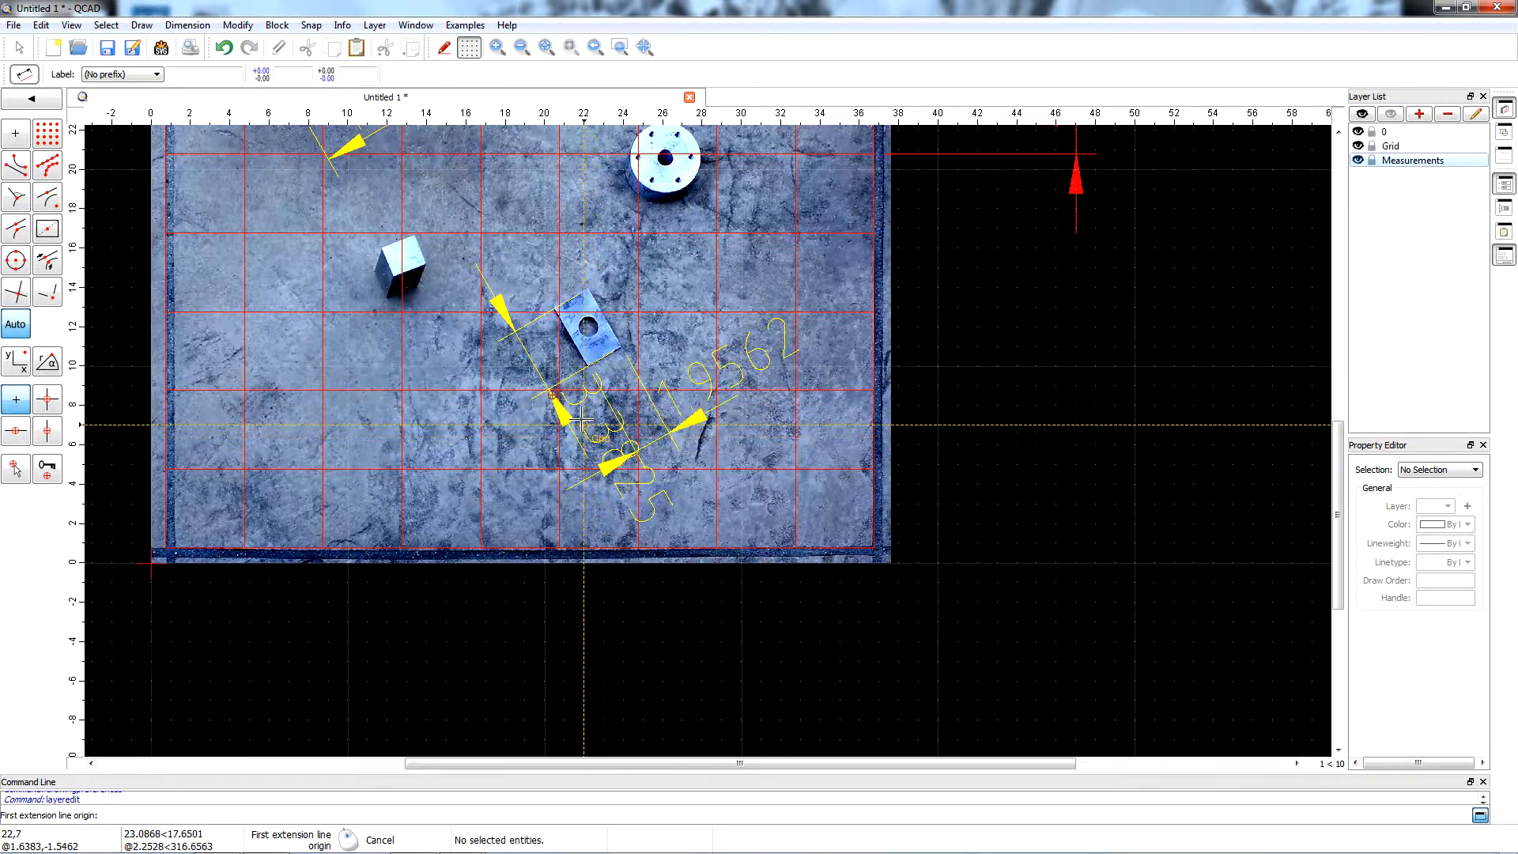
# Add an aligned dimension for the rectangular block's left base edge, from its left corner to its lowest corner, with the dimension line left of the block.
pyautogui.scroll(-1, 500, 427)
pyautogui.scroll(5, 404, 330)
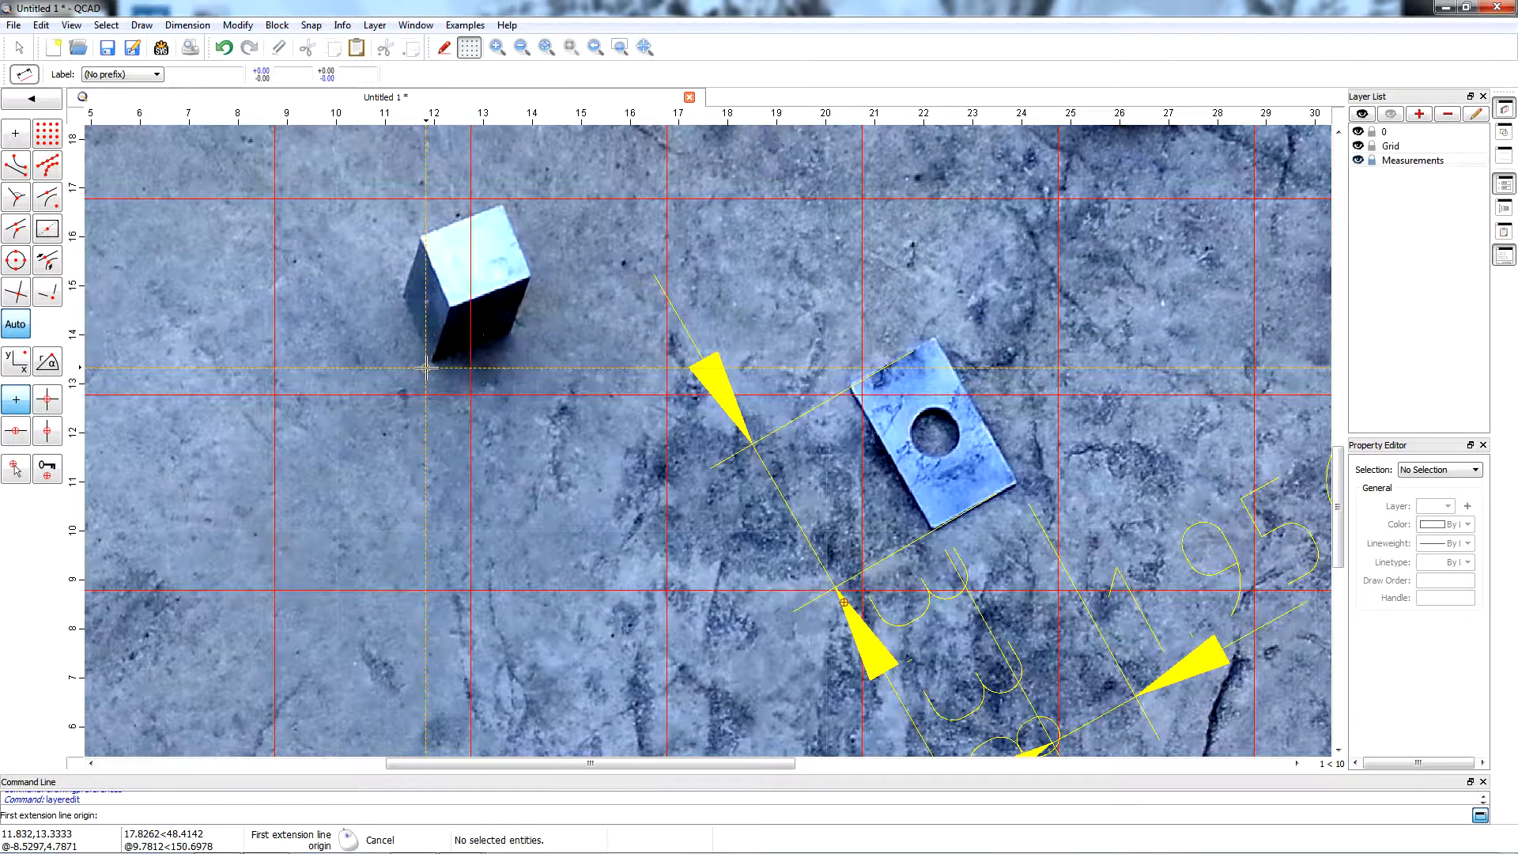
pyautogui.scroll(4, 411, 348)
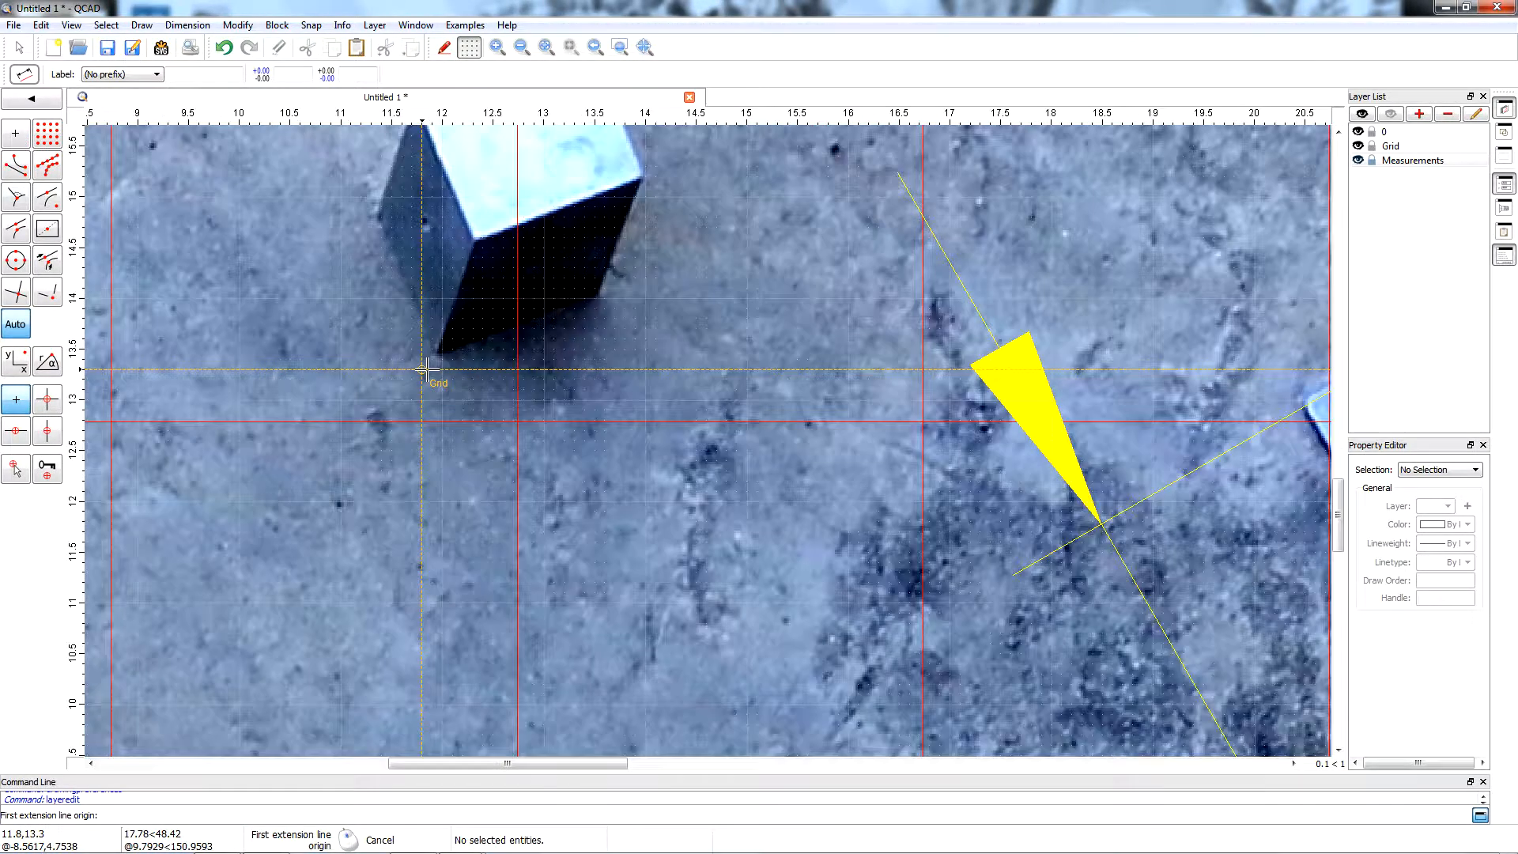
pyautogui.scroll(4, 370, 218)
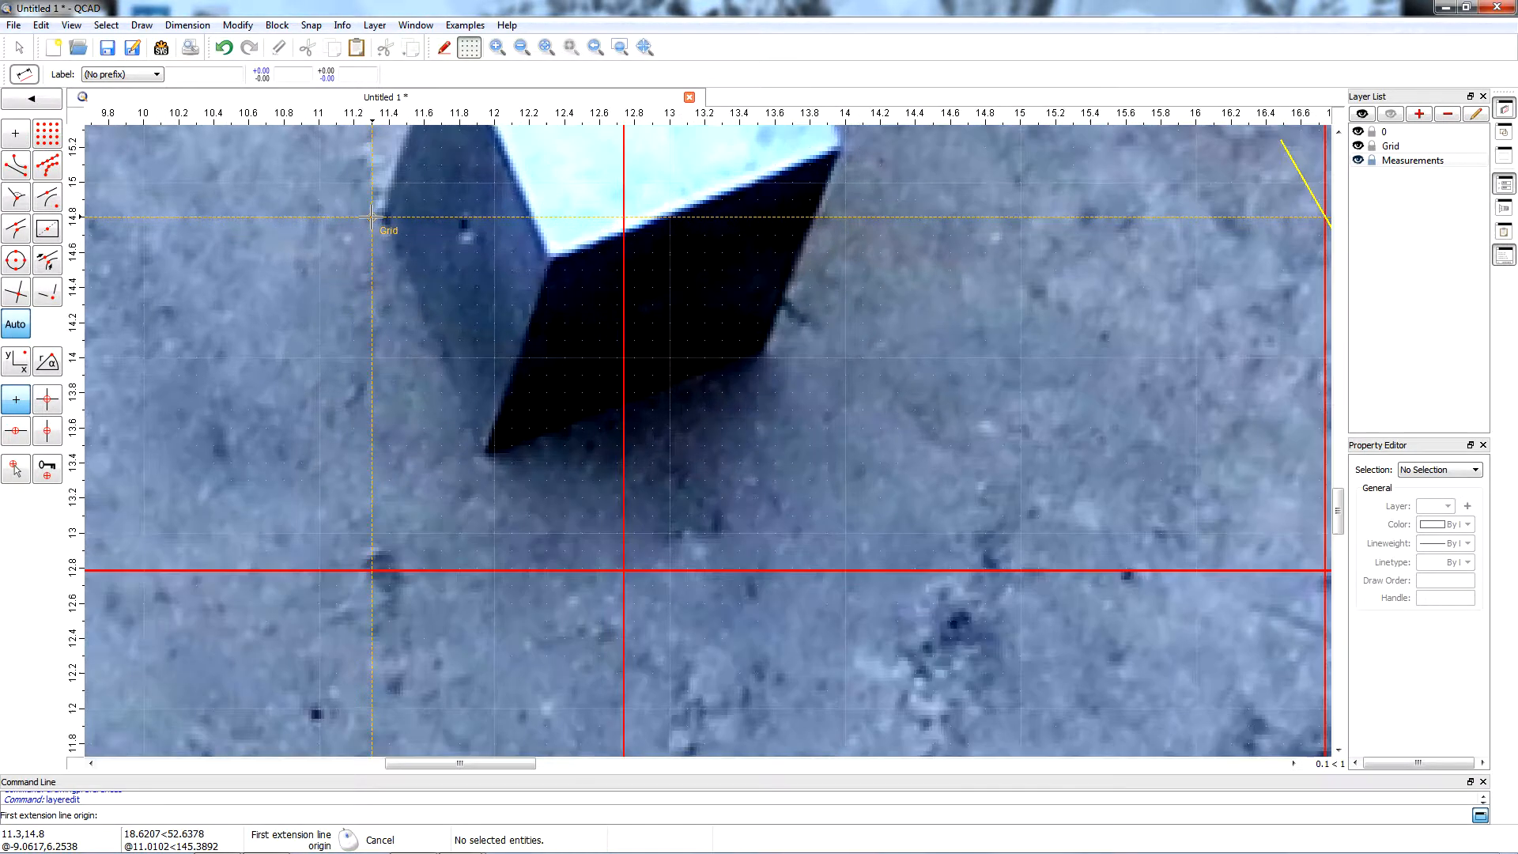
pyautogui.scroll(4, 372, 217)
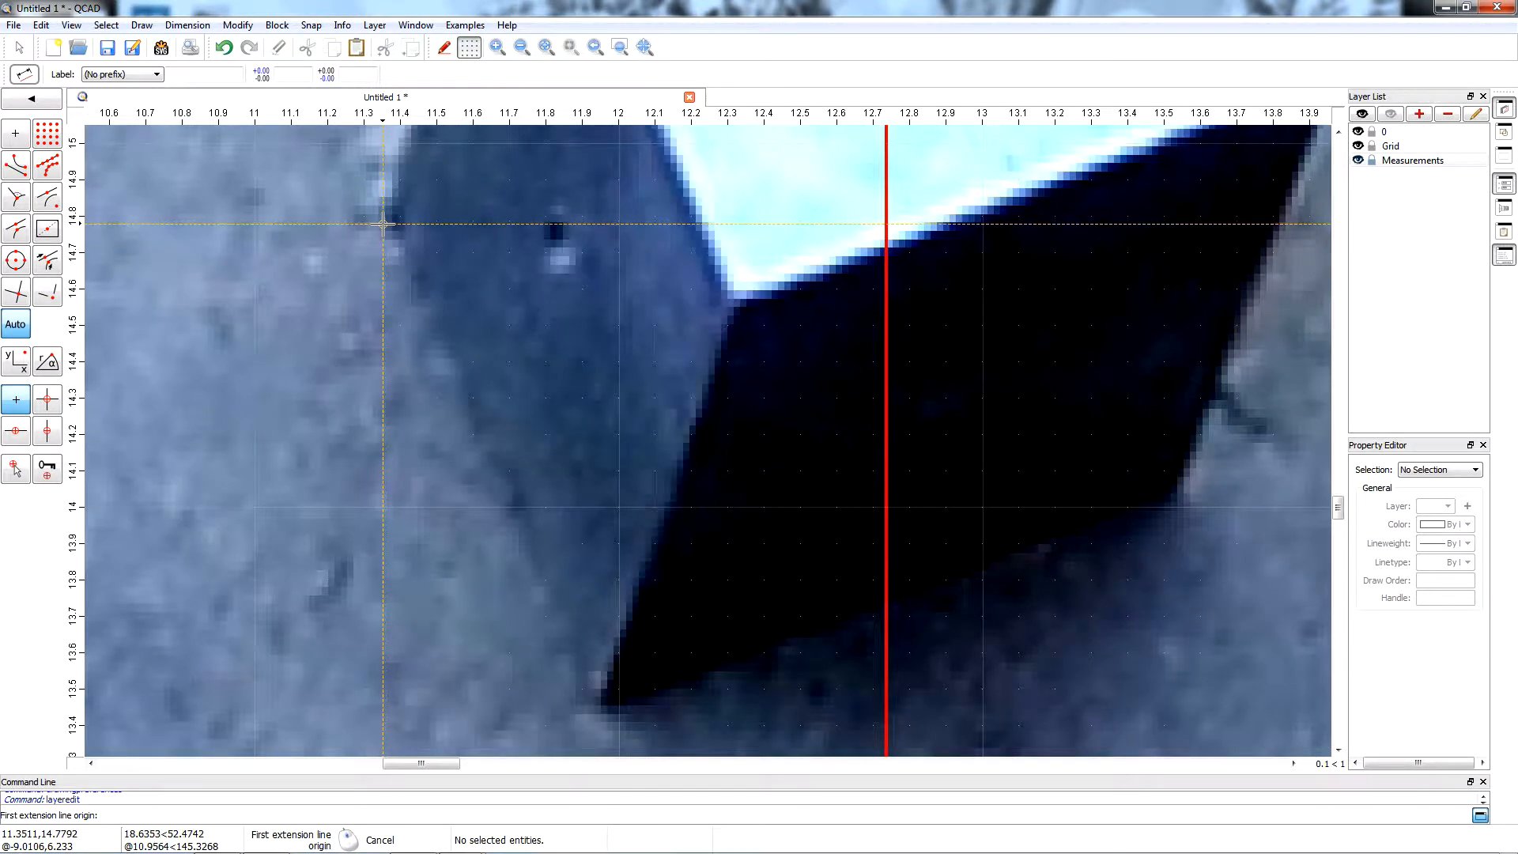
pyautogui.click(380, 218)
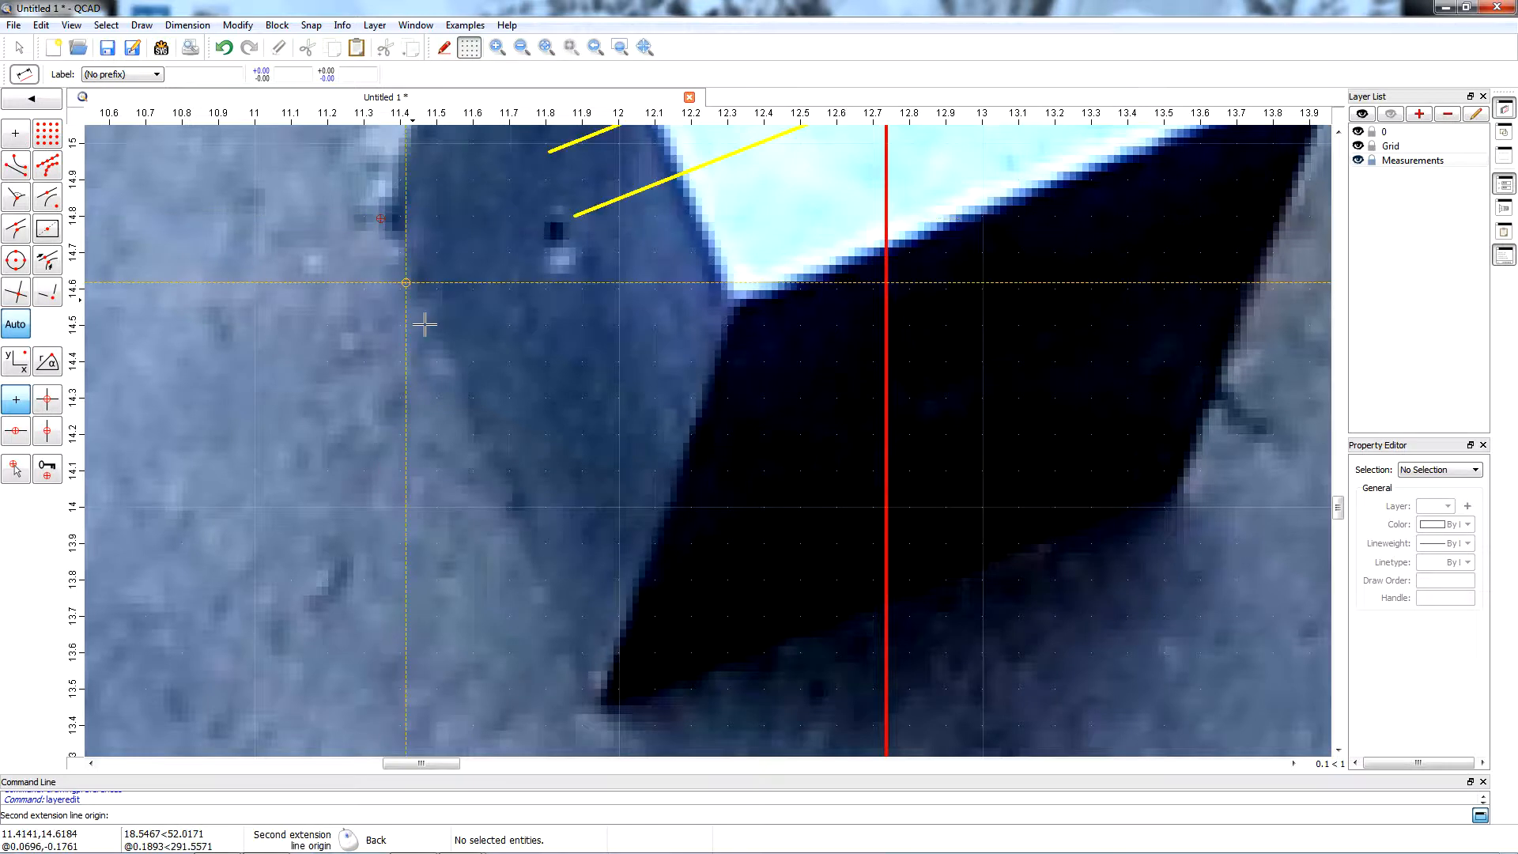
pyautogui.click(594, 702)
pyautogui.scroll(-6, 594, 702)
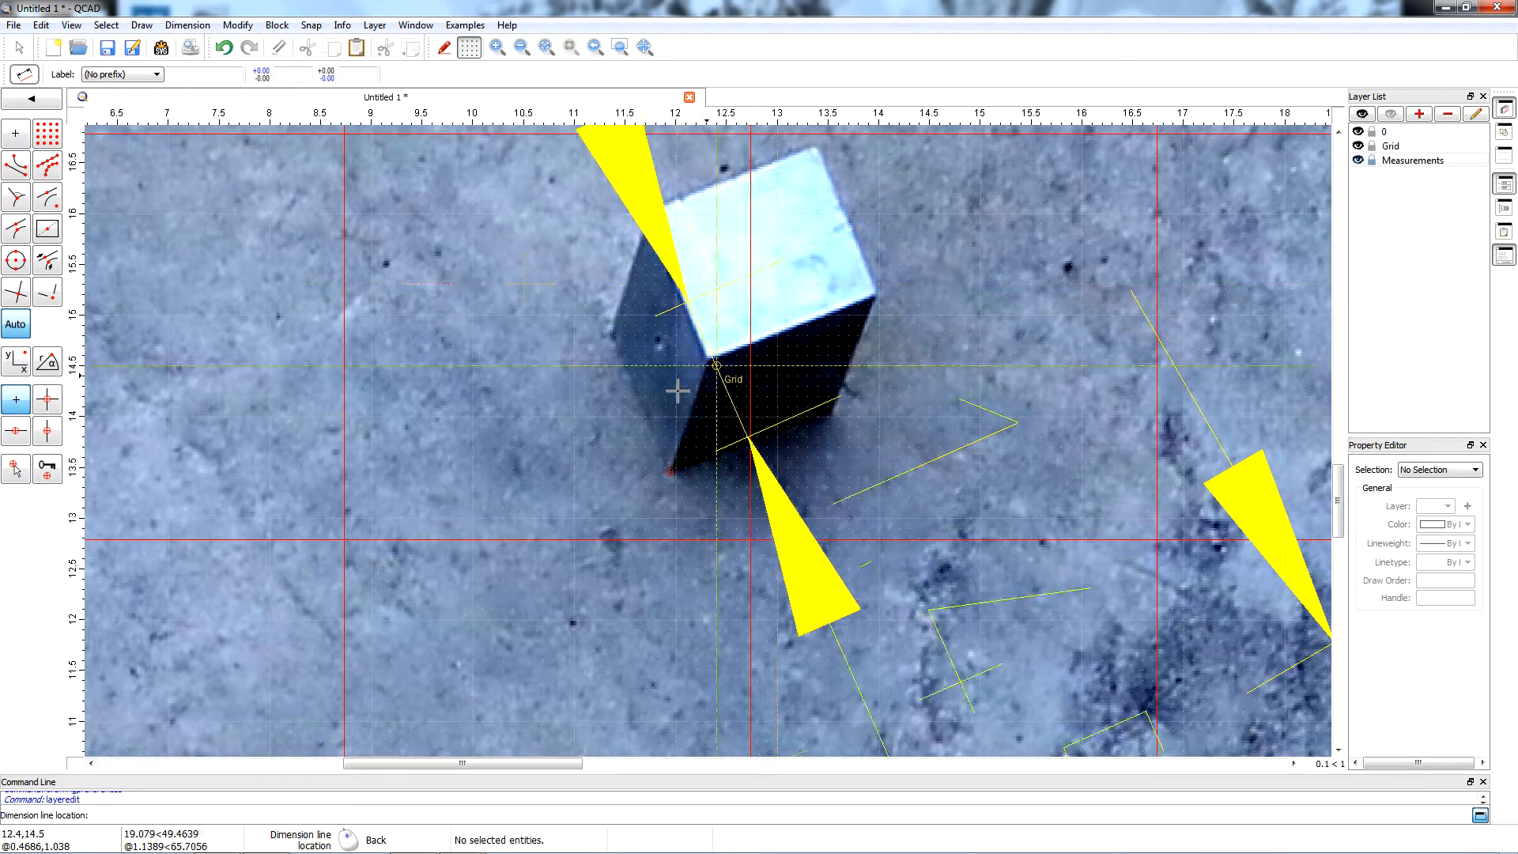
pyautogui.scroll(-1, 506, 342)
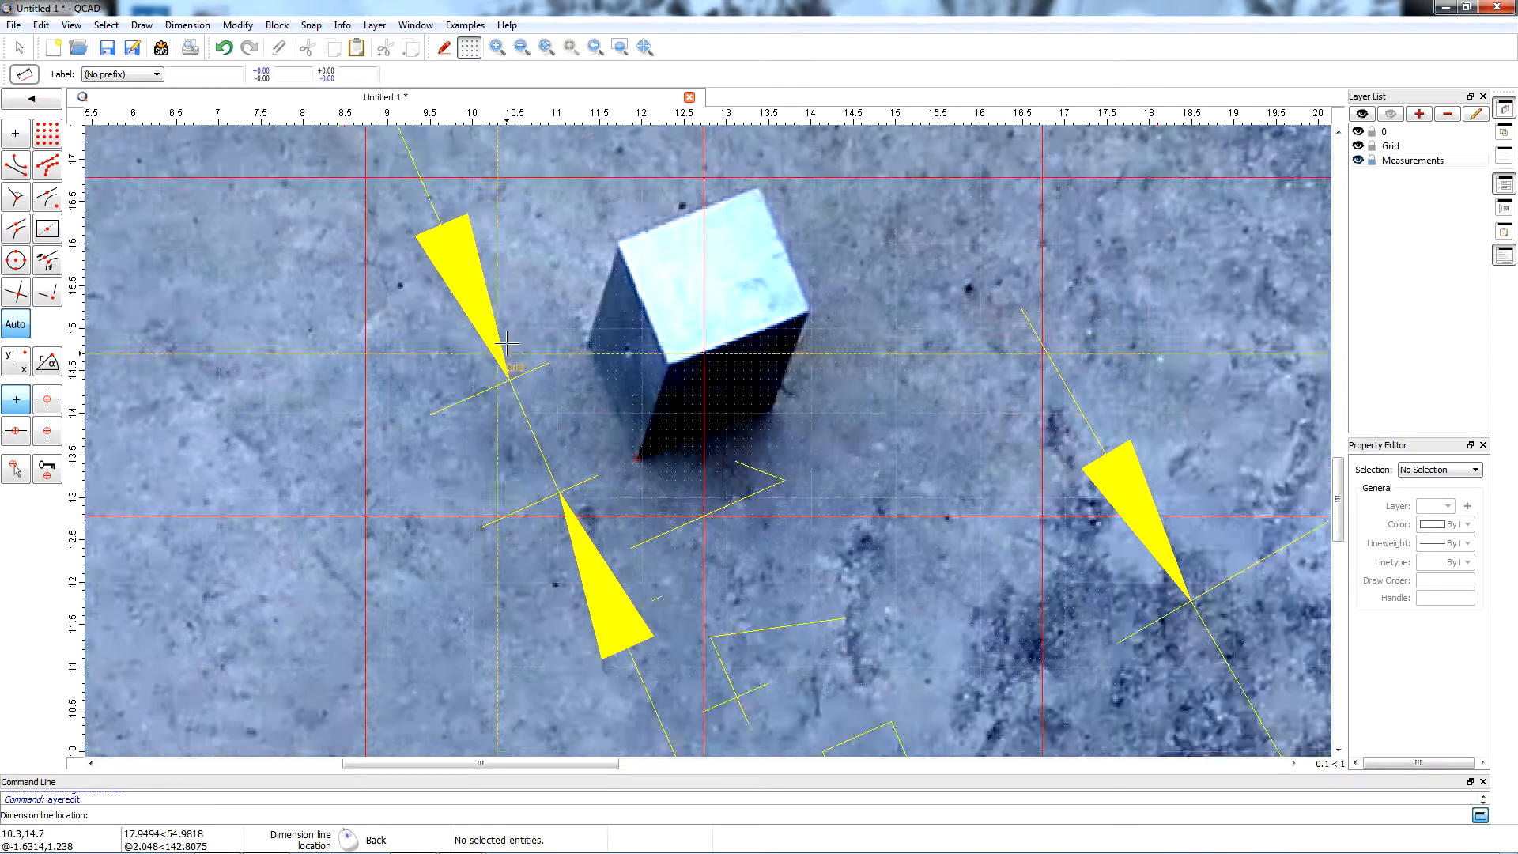
pyautogui.scroll(-1, 506, 342)
pyautogui.click(361, 363)
pyautogui.scroll(-2, 380, 474)
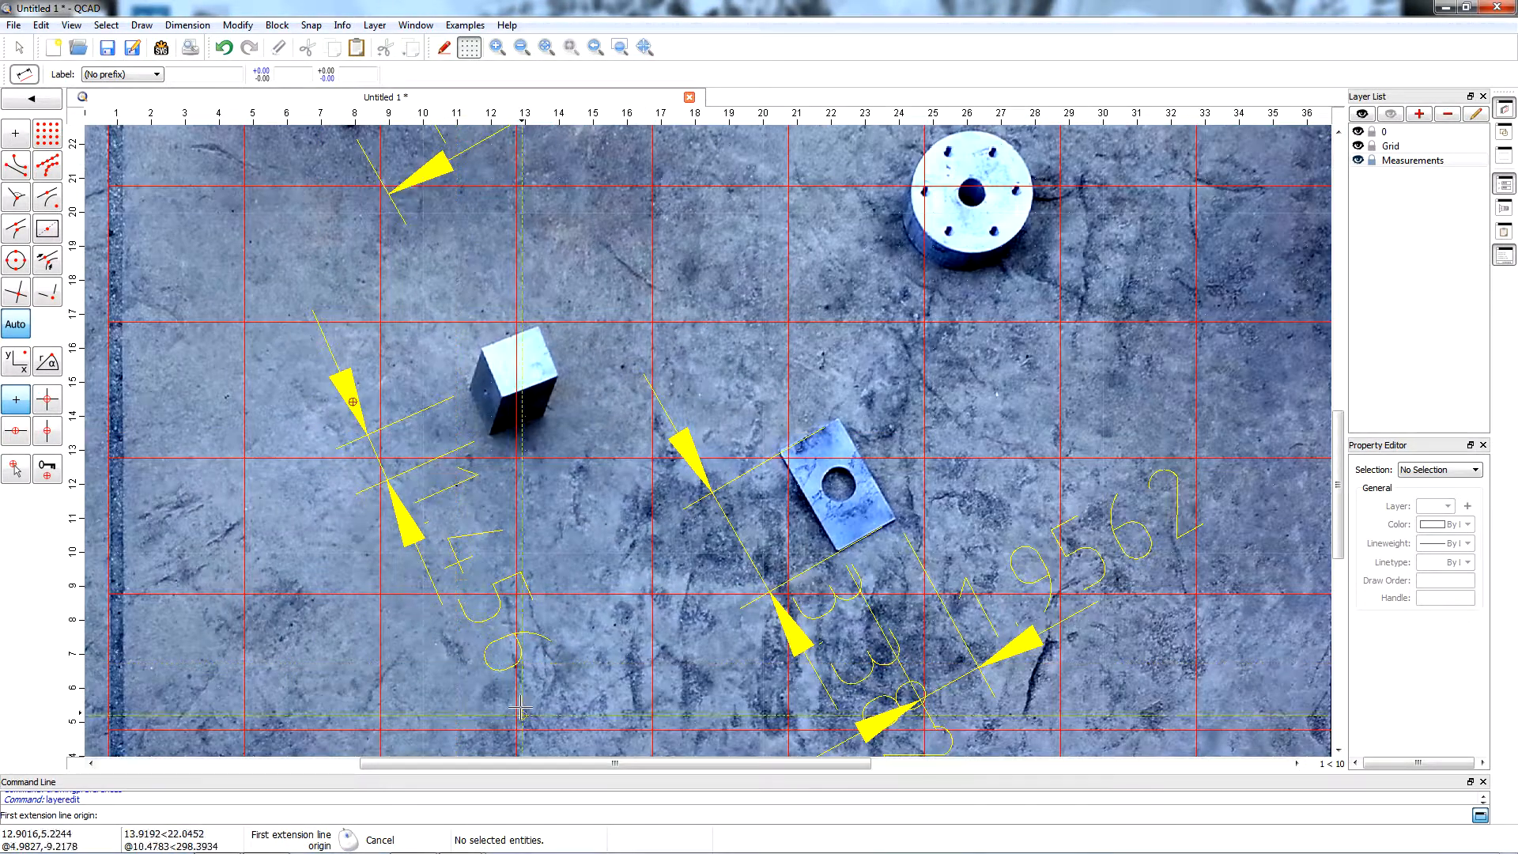
# Add an aligned dimension for the block's front base edge, from its lowest corner to its right base corner, with the dimension line below the block.
pyautogui.scroll(2, 561, 523)
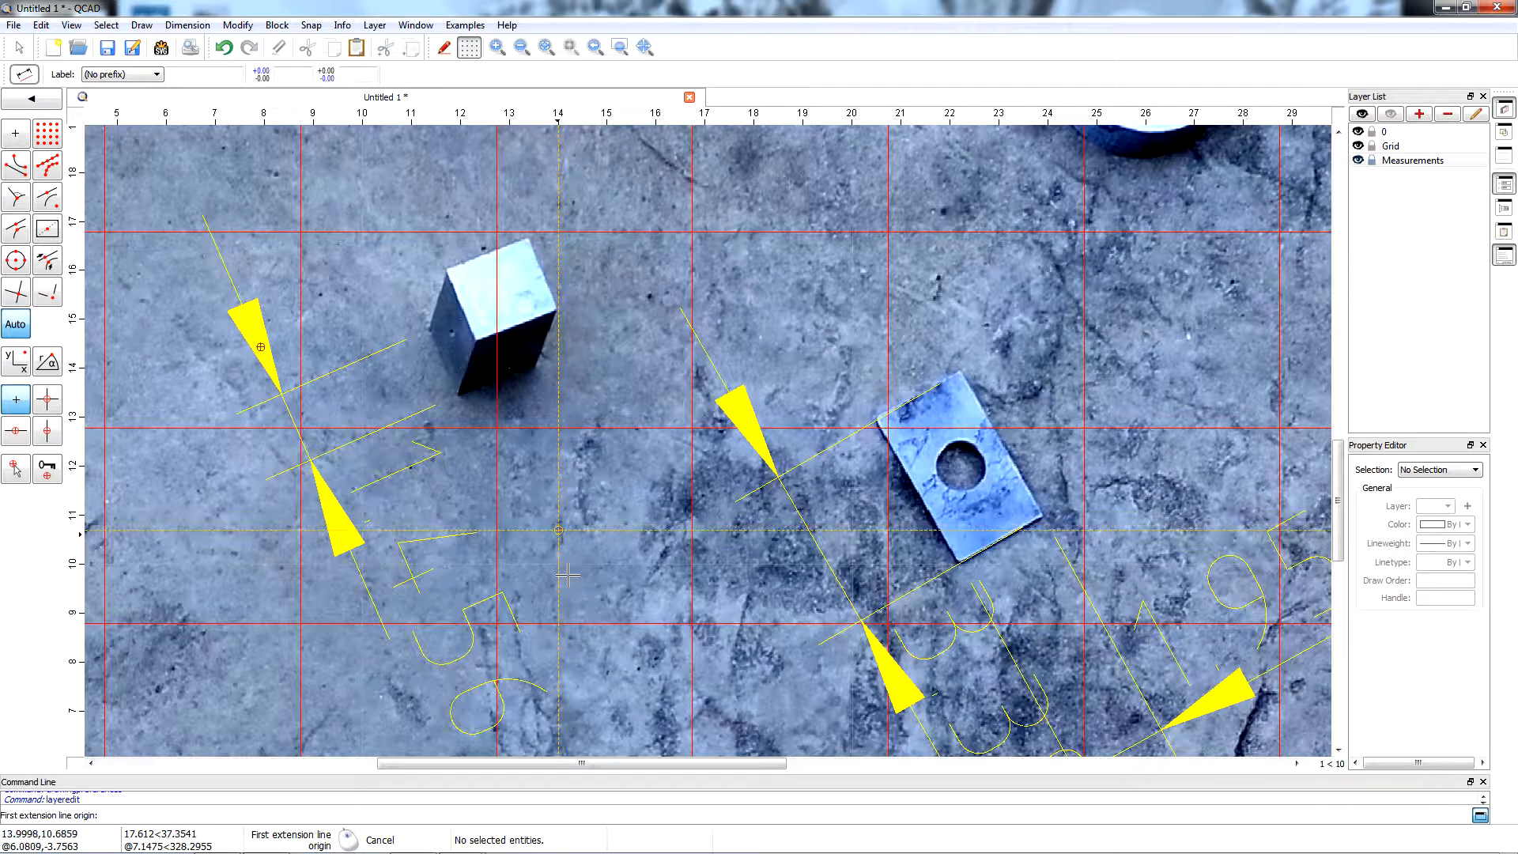
pyautogui.scroll(2, 466, 416)
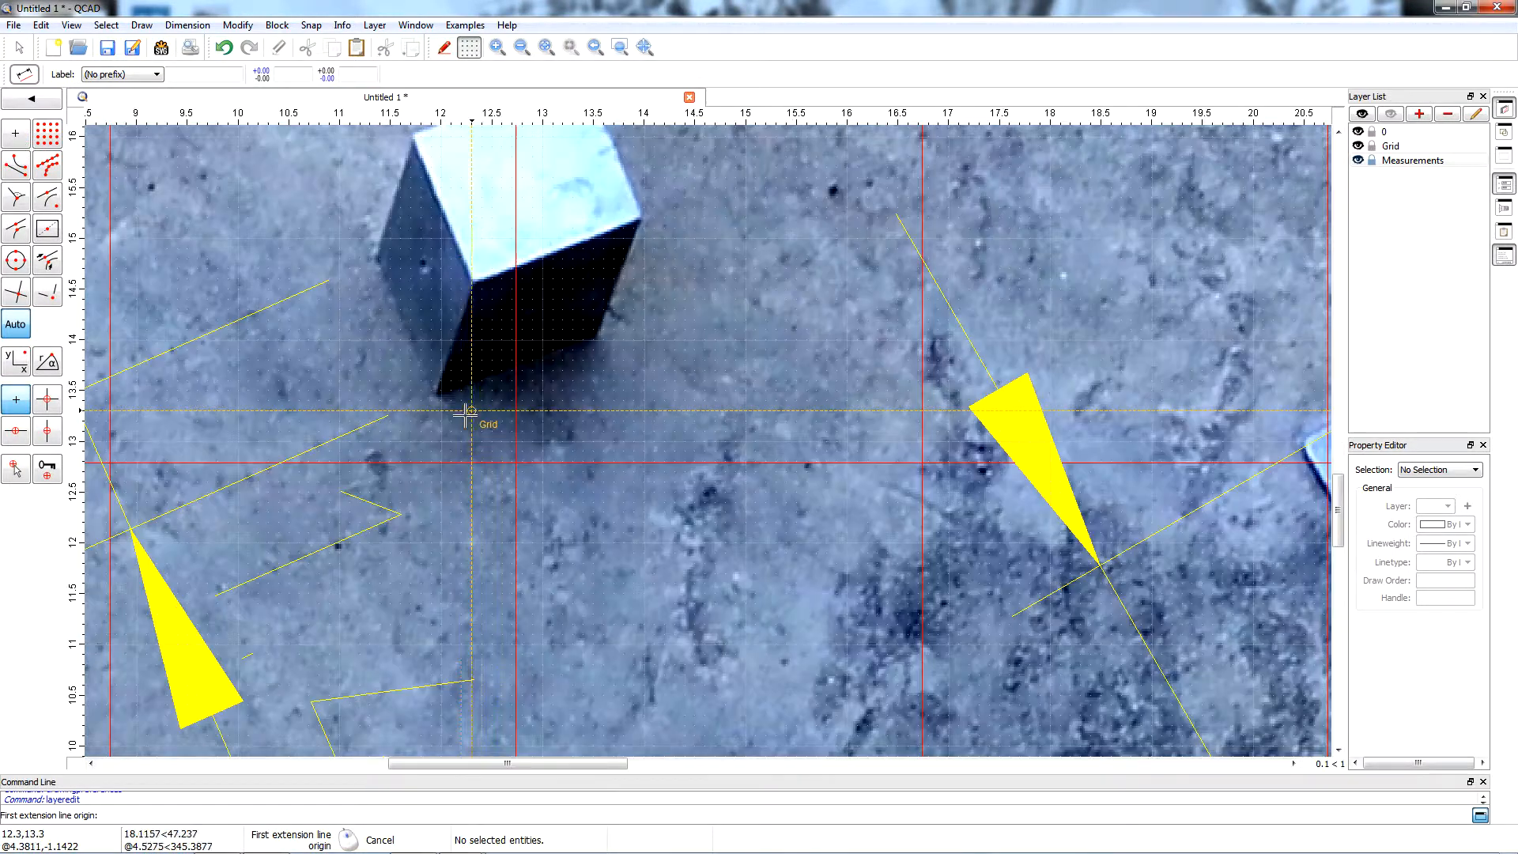
pyautogui.scroll(5, 467, 412)
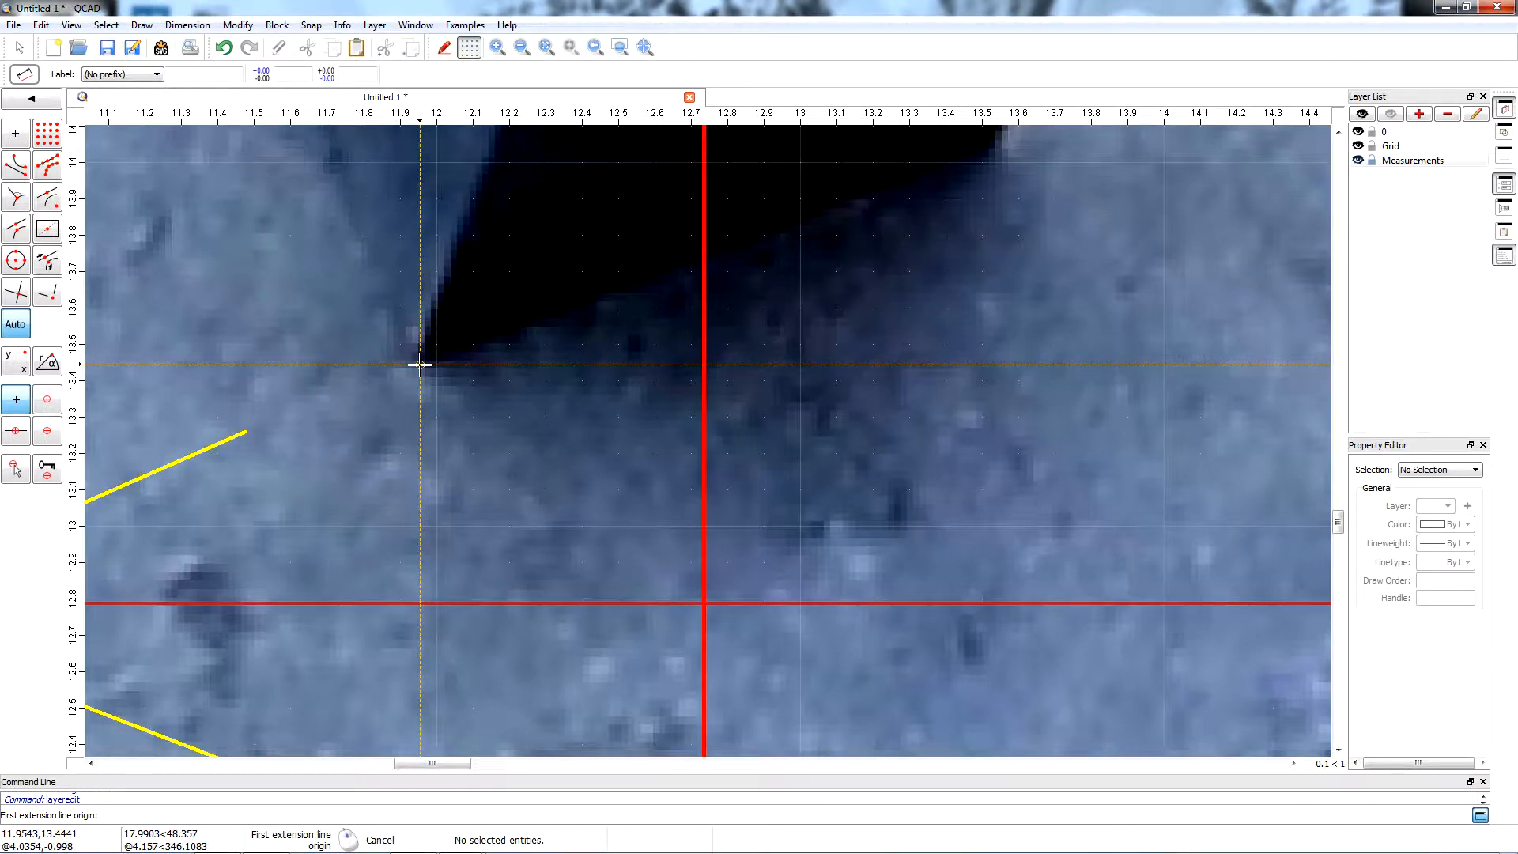
pyautogui.click(420, 365)
pyautogui.scroll(-5, 419, 365)
pyautogui.scroll(5, 597, 274)
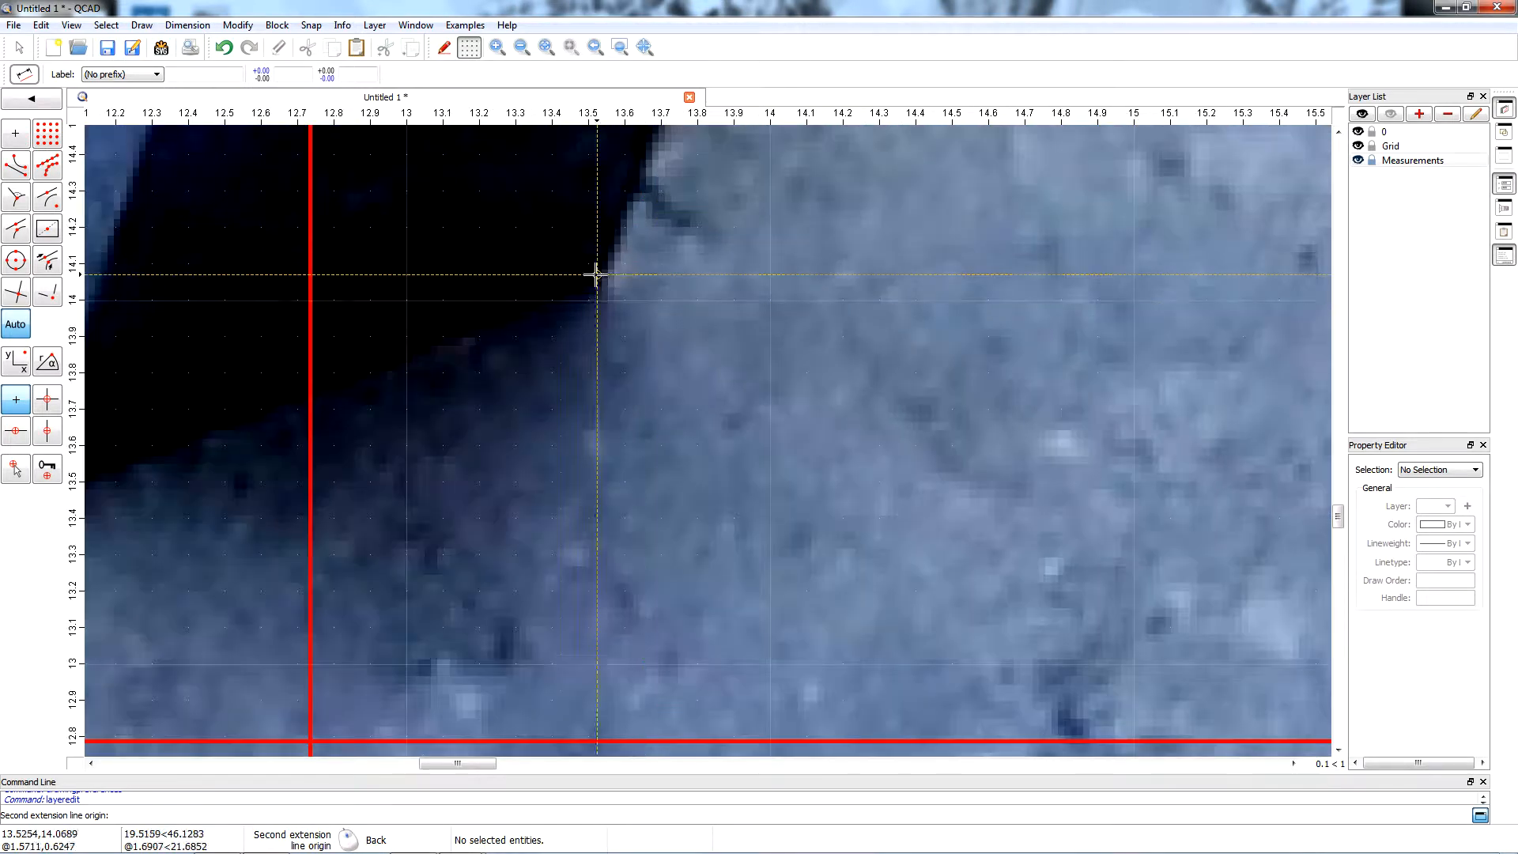
pyautogui.scroll(4, 596, 275)
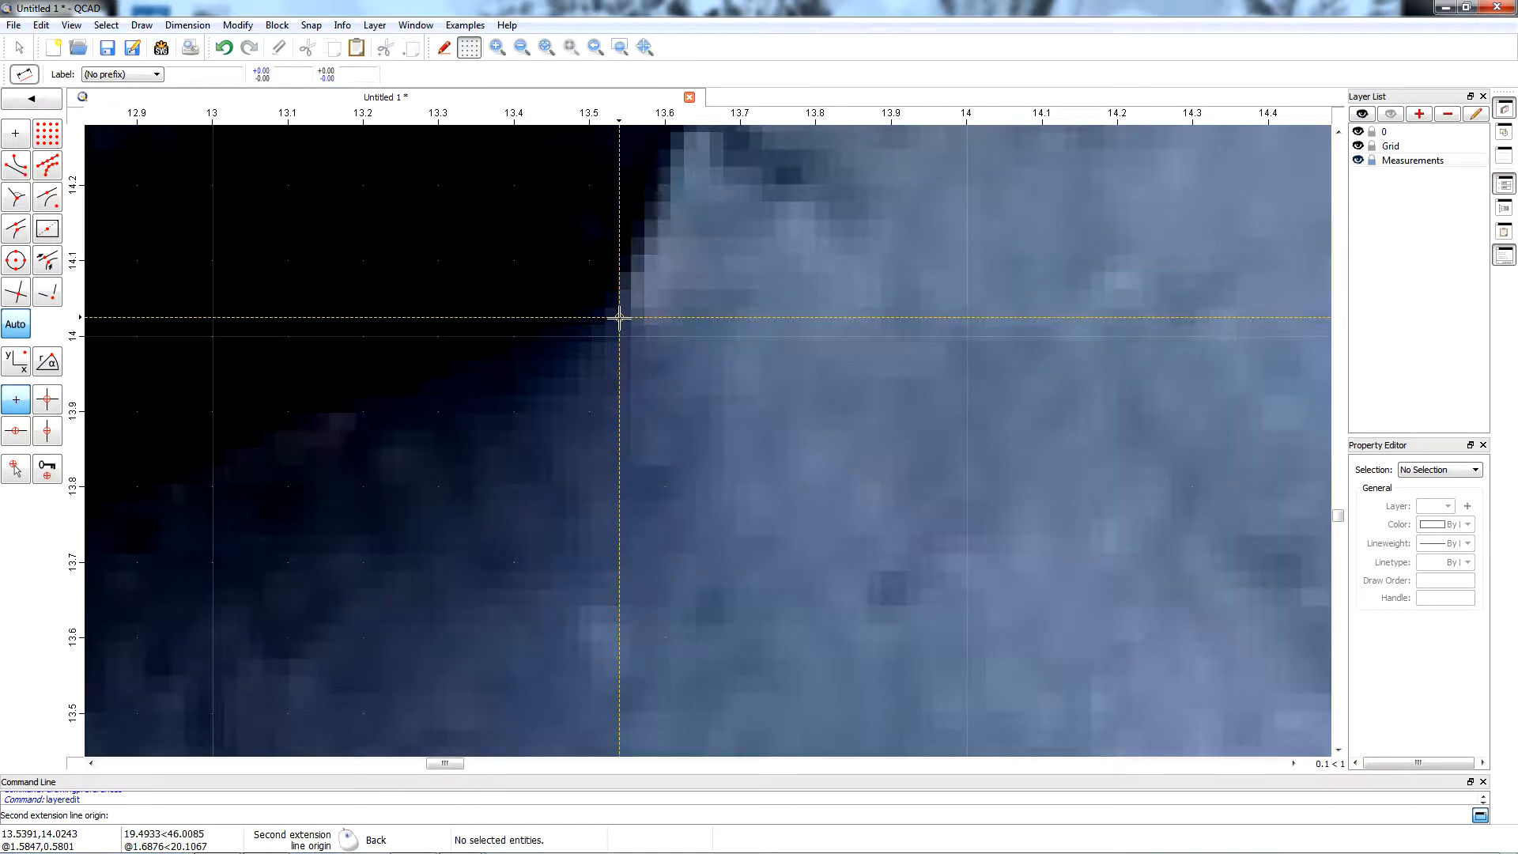
pyautogui.click(619, 319)
pyautogui.scroll(-12, 625, 308)
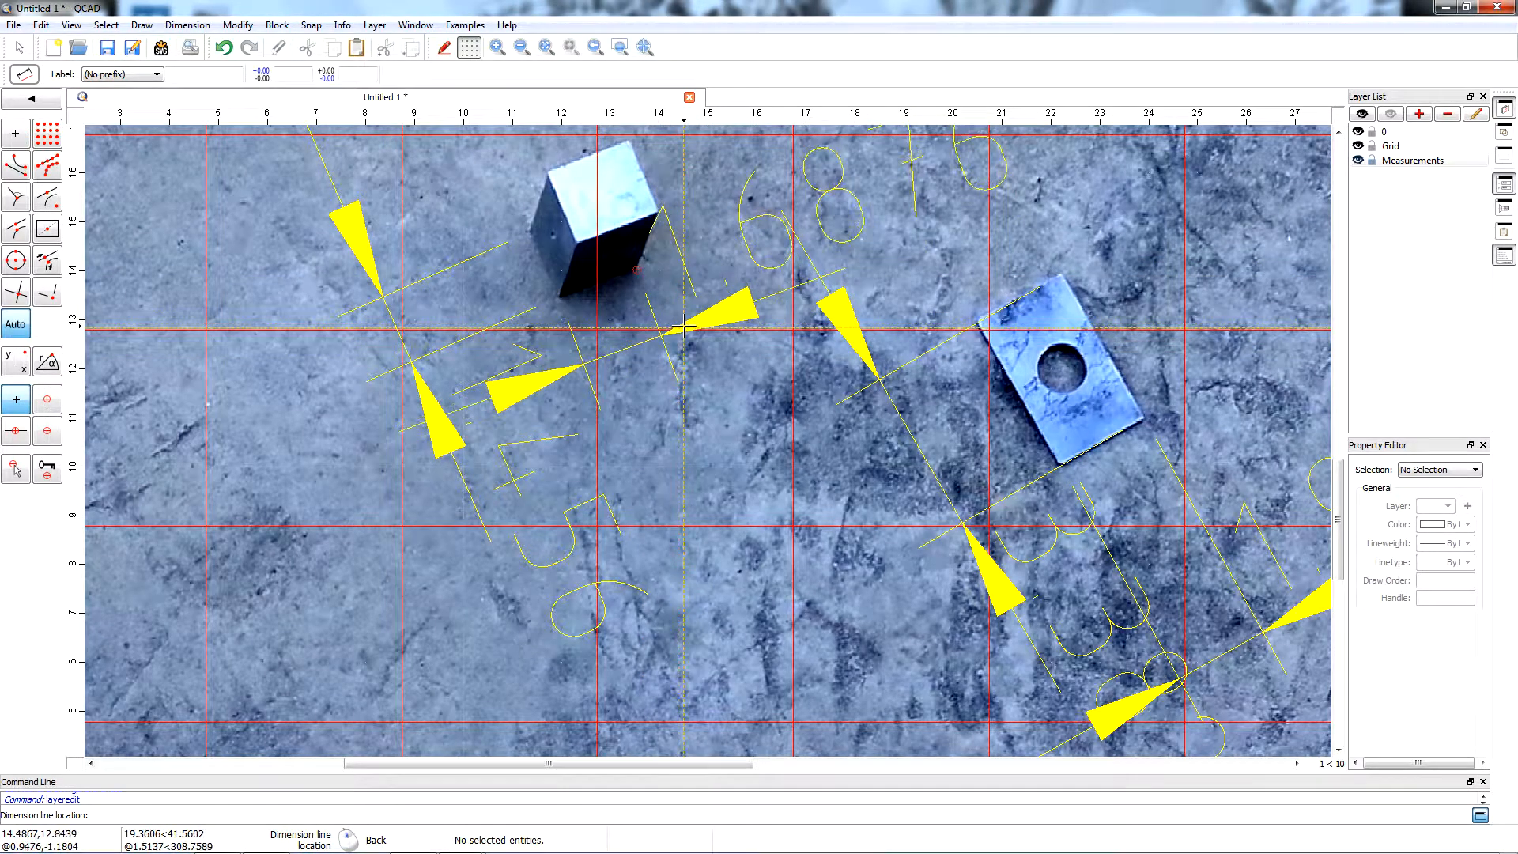
pyautogui.click(685, 326)
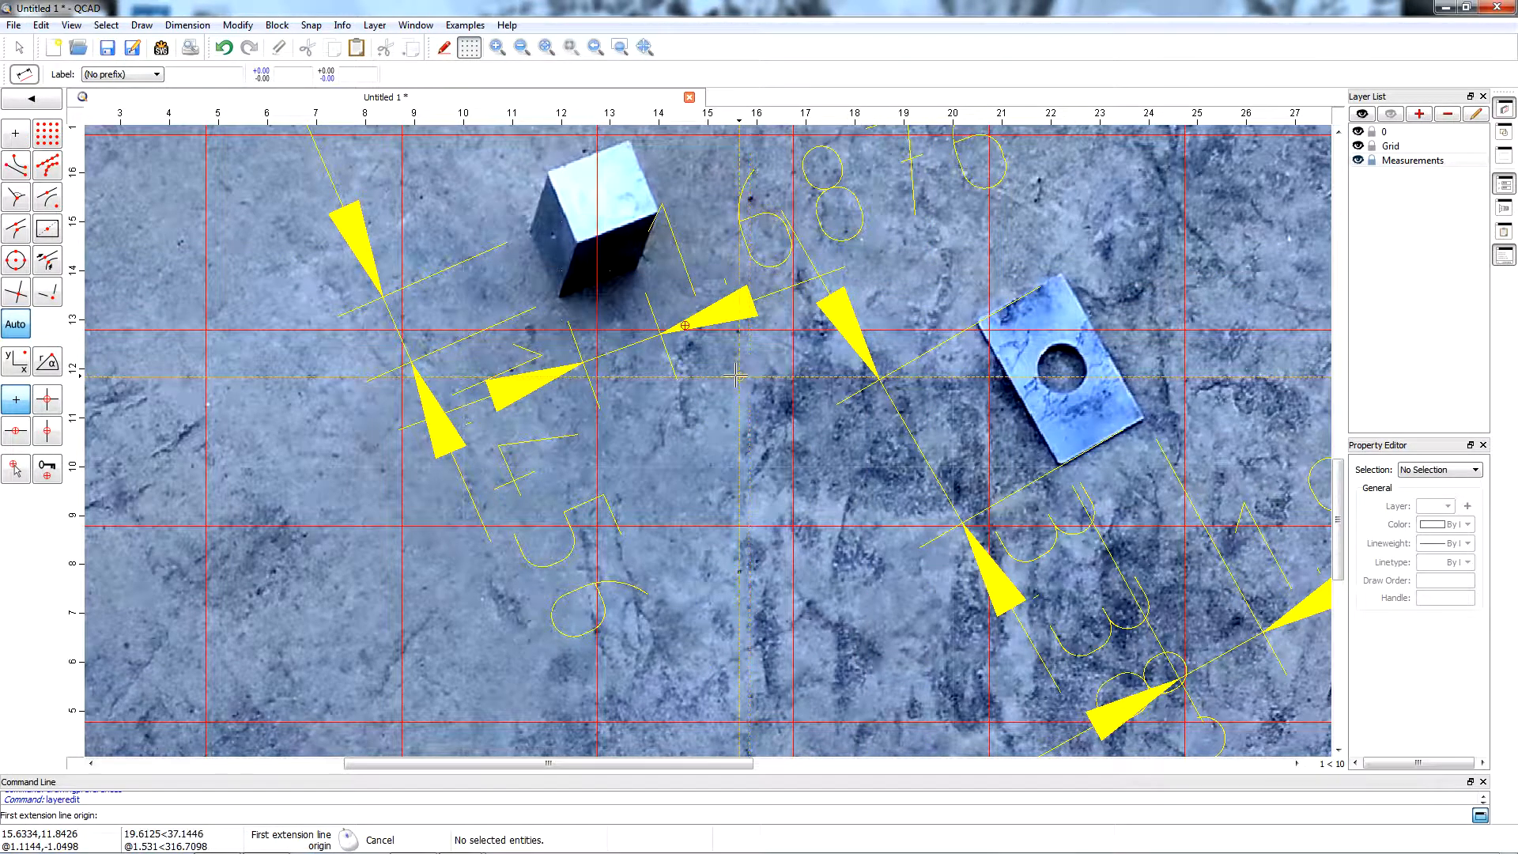
# Switch from aligned dimensioning to drawing a circle through three points for the round flanged part.
pyautogui.scroll(4, 644, 266)
pyautogui.scroll(4, 644, 270)
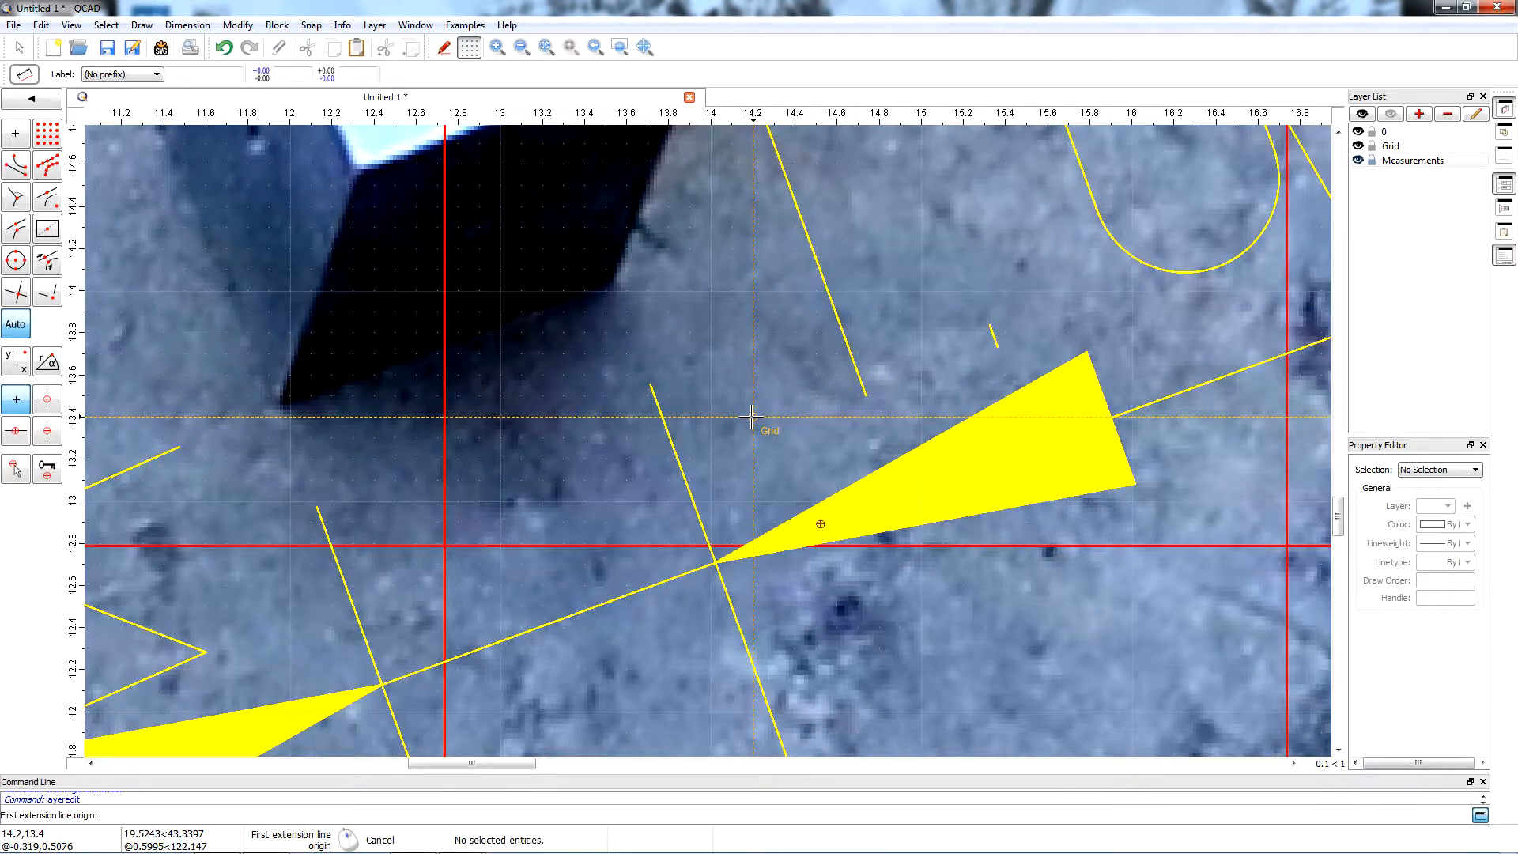
pyautogui.scroll(-9, 751, 416)
pyautogui.scroll(-6, 752, 417)
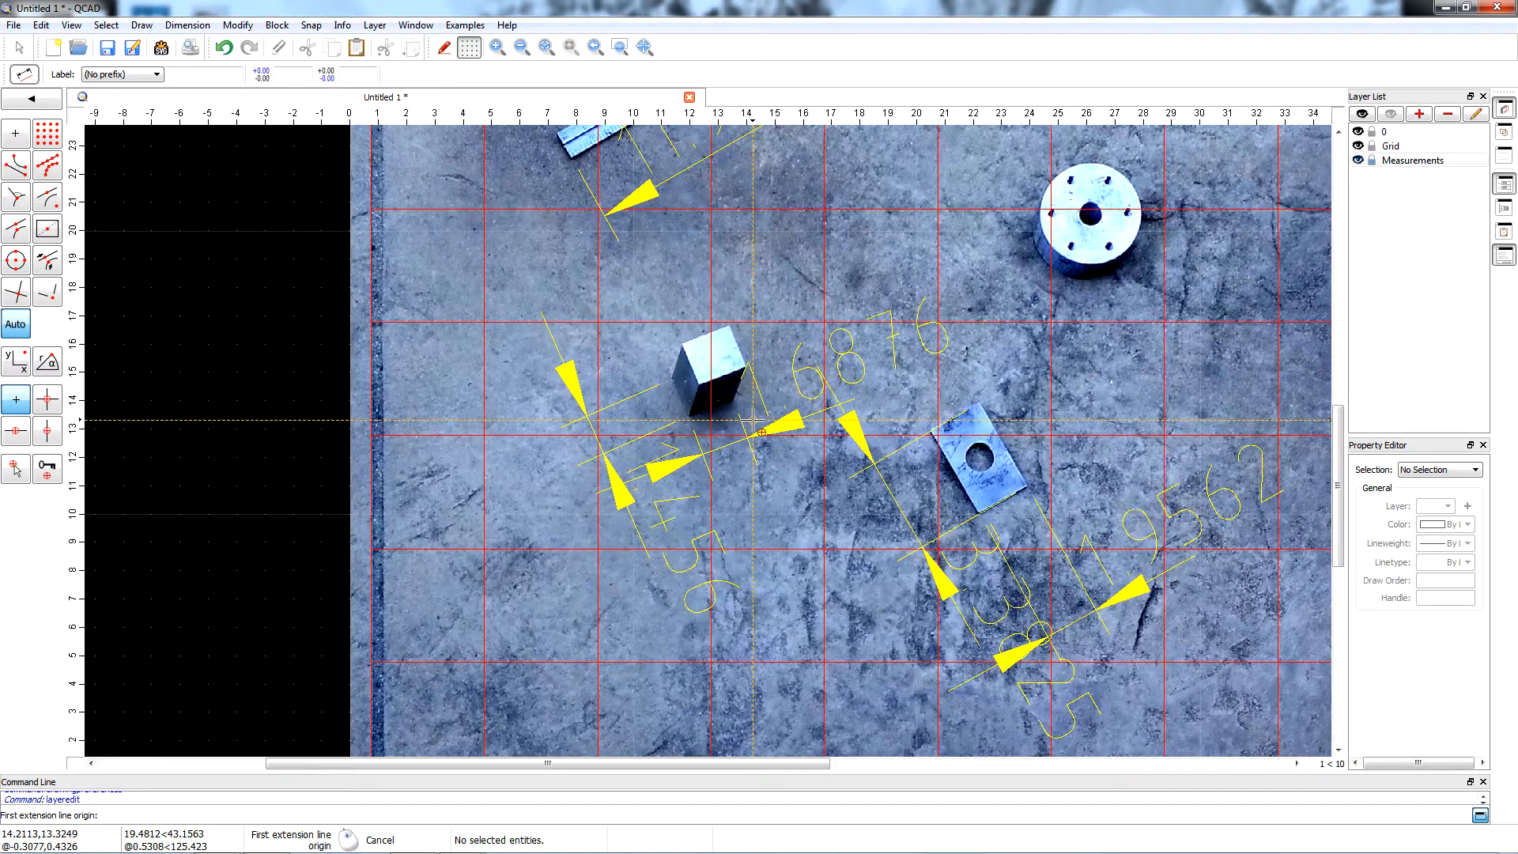
pyautogui.scroll(5, 951, 309)
pyautogui.scroll(2, 951, 309)
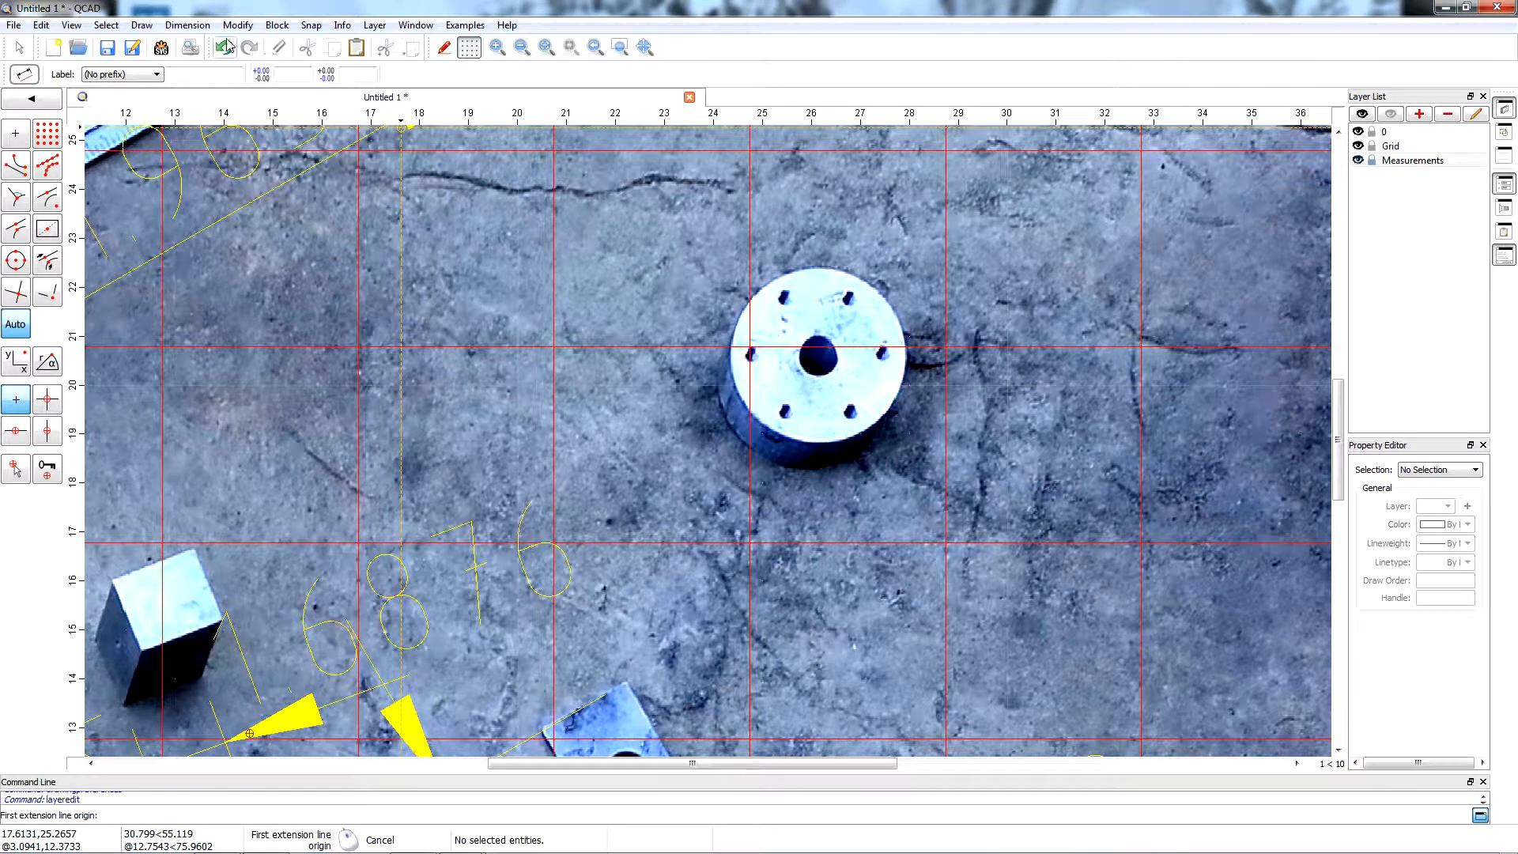
pyautogui.click(141, 26)
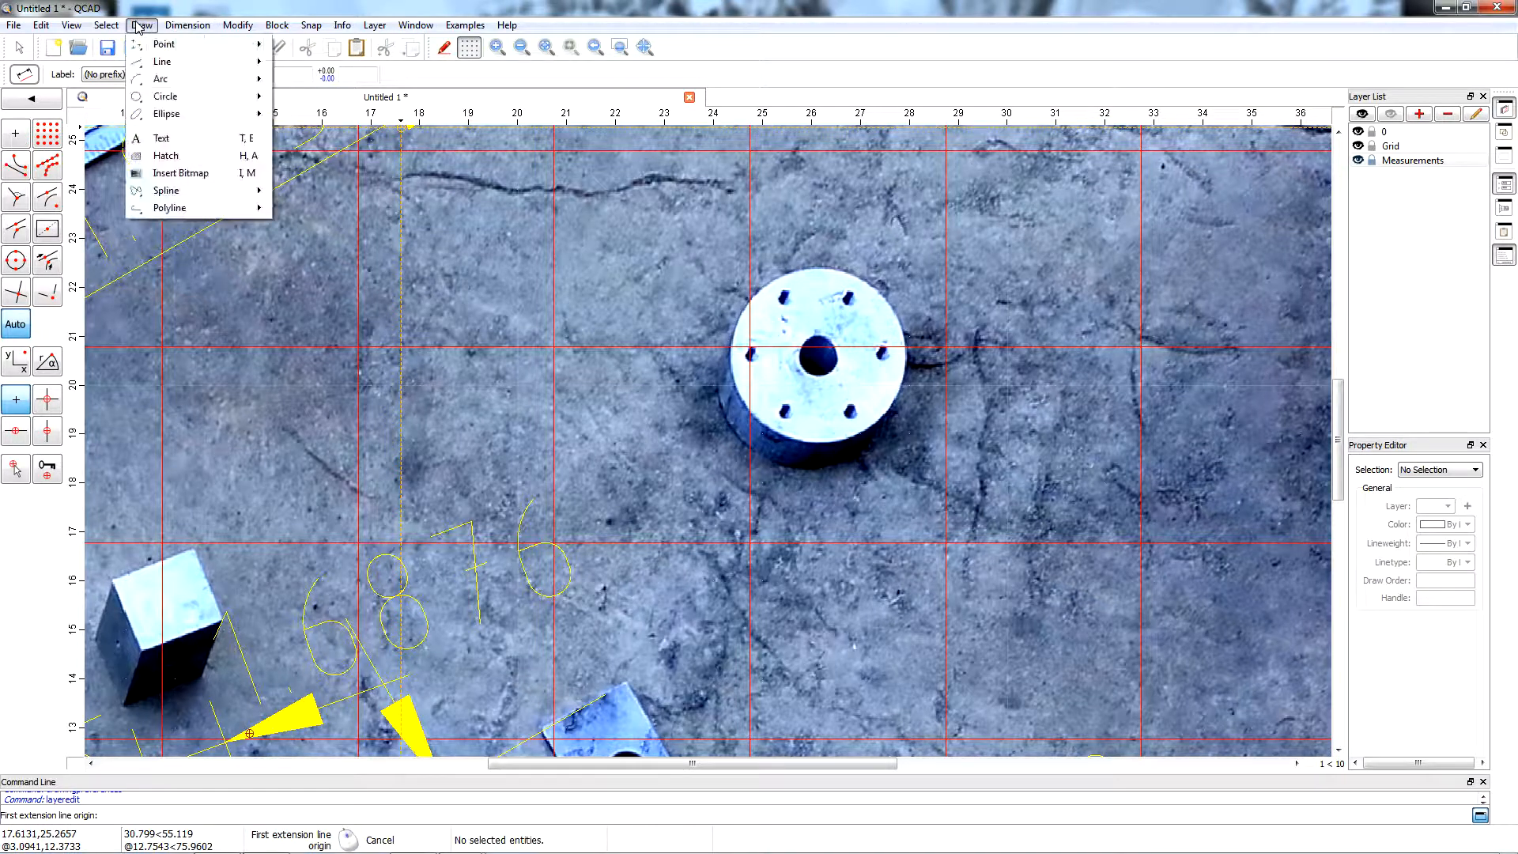
pyautogui.moveTo(170, 99)
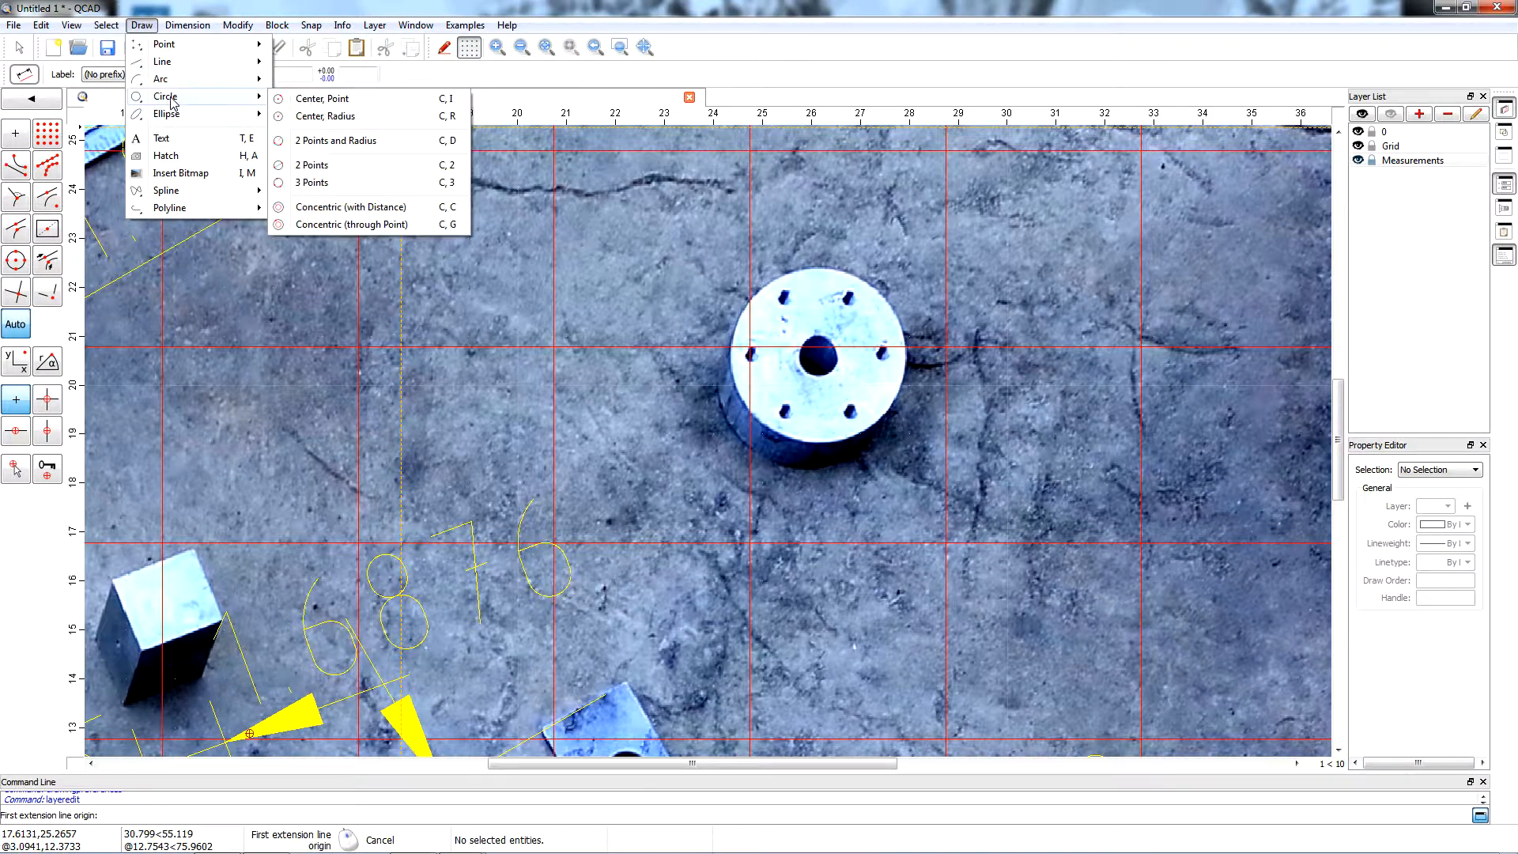
pyautogui.click(316, 182)
pyautogui.scroll(6, 738, 437)
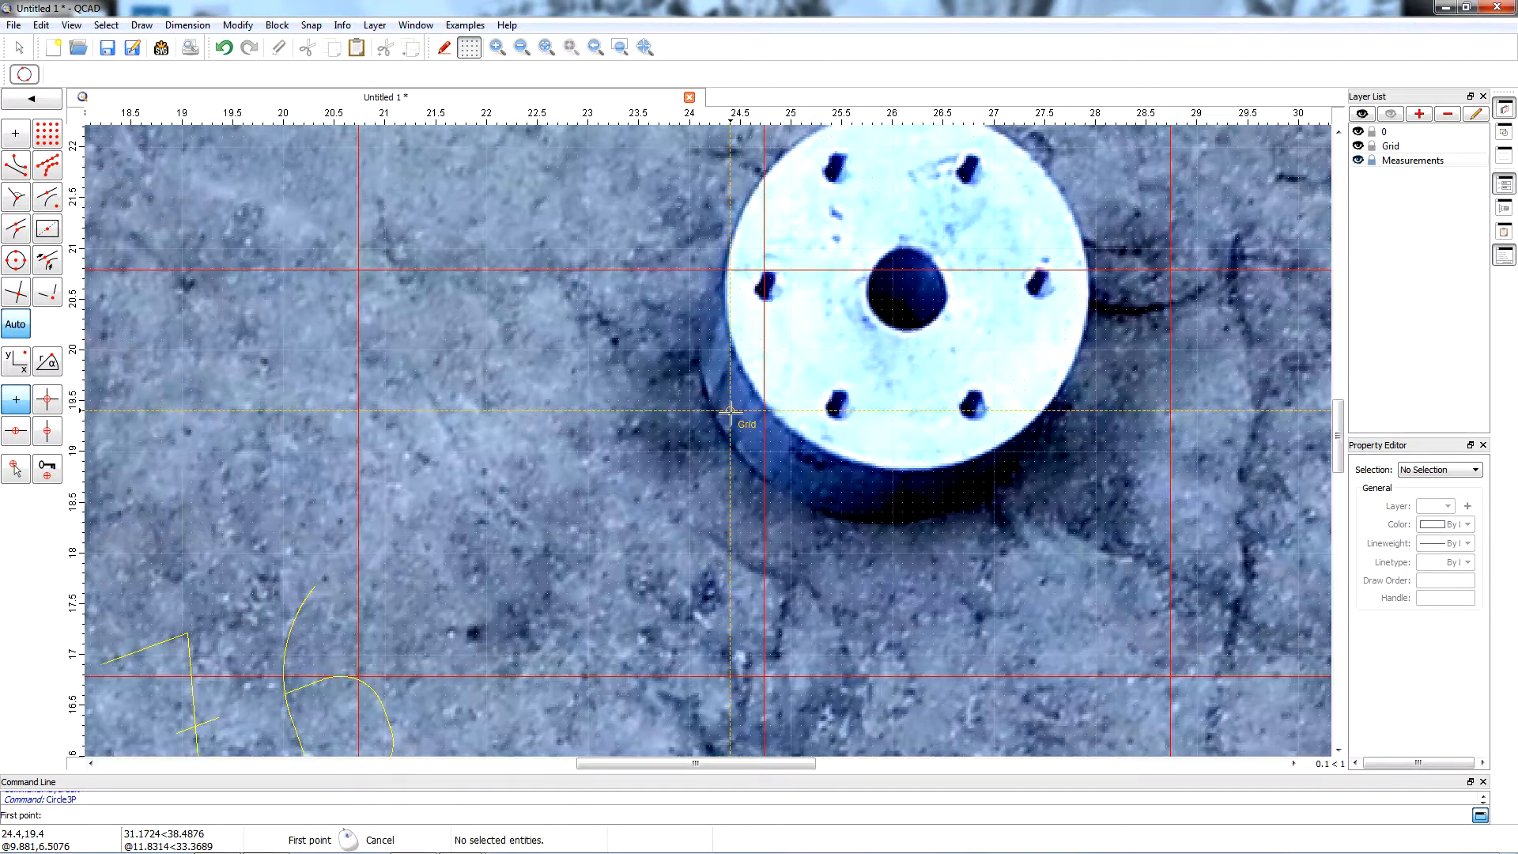
pyautogui.scroll(4, 683, 357)
pyautogui.scroll(3, 680, 359)
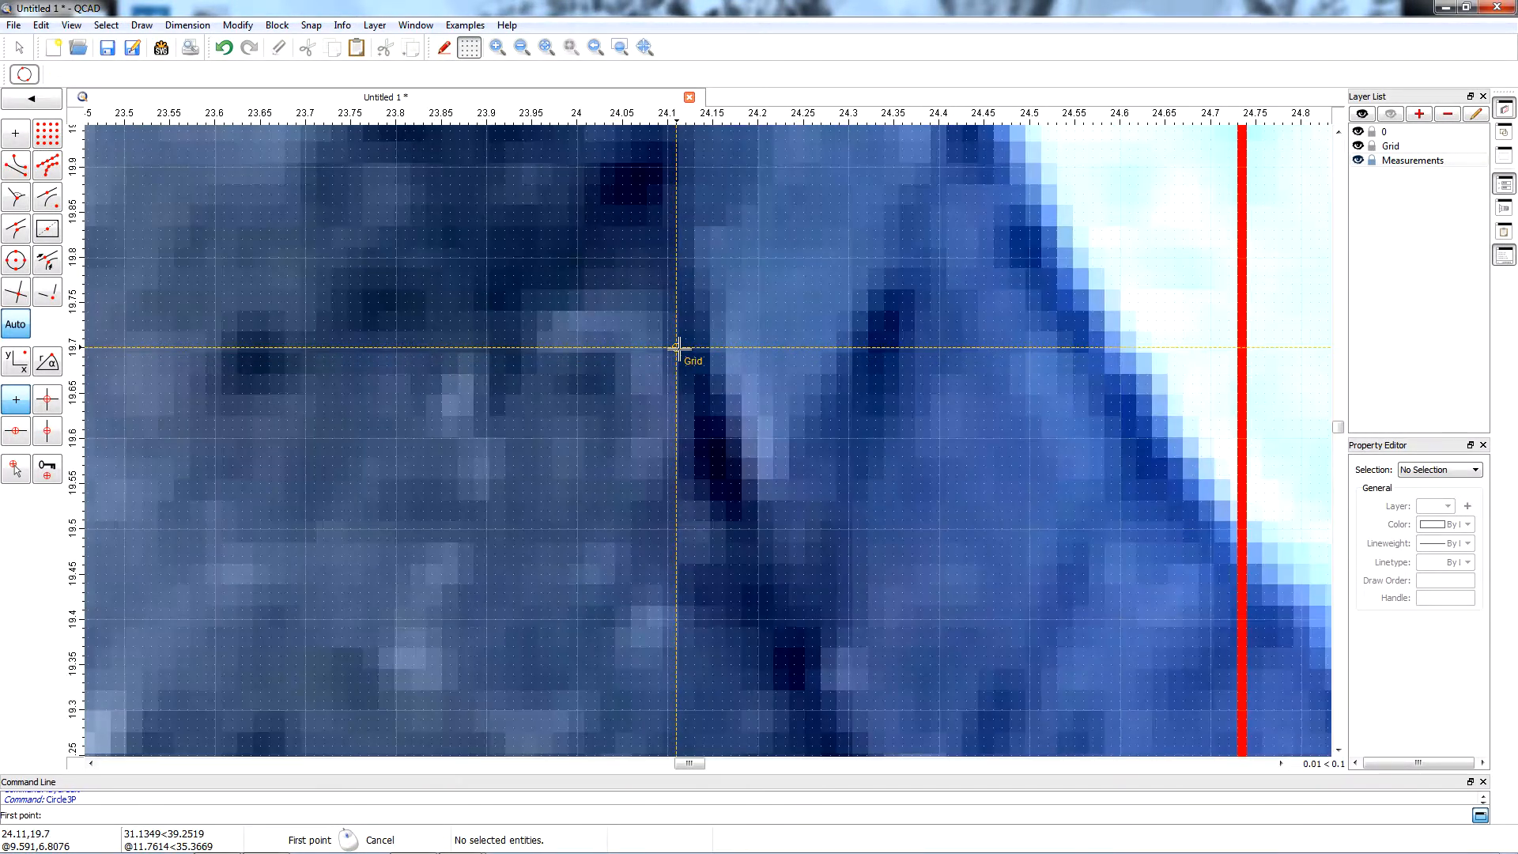
pyautogui.click(688, 330)
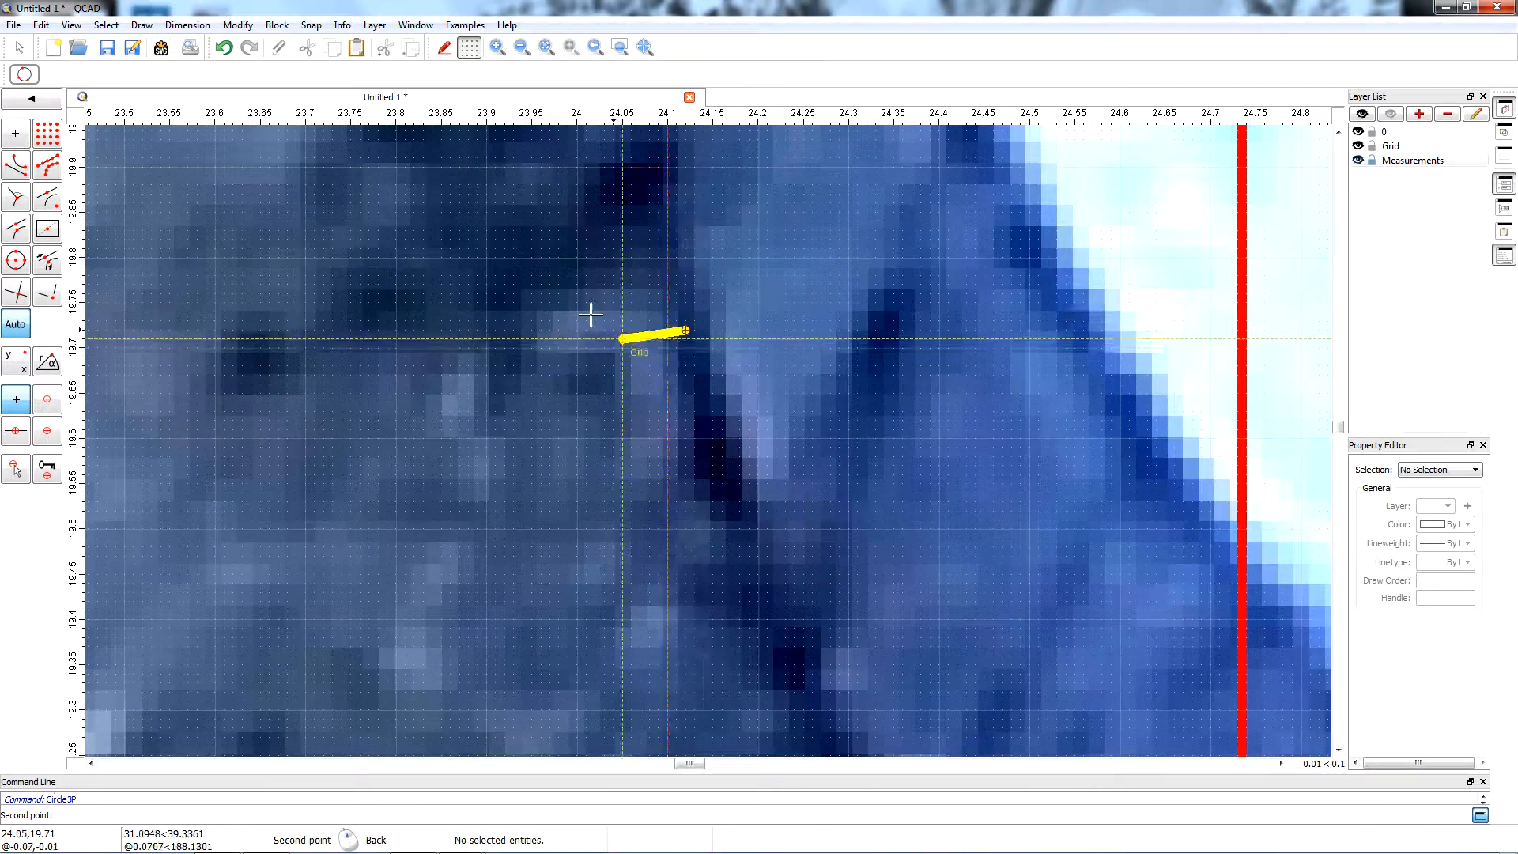
pyautogui.scroll(-8, 552, 260)
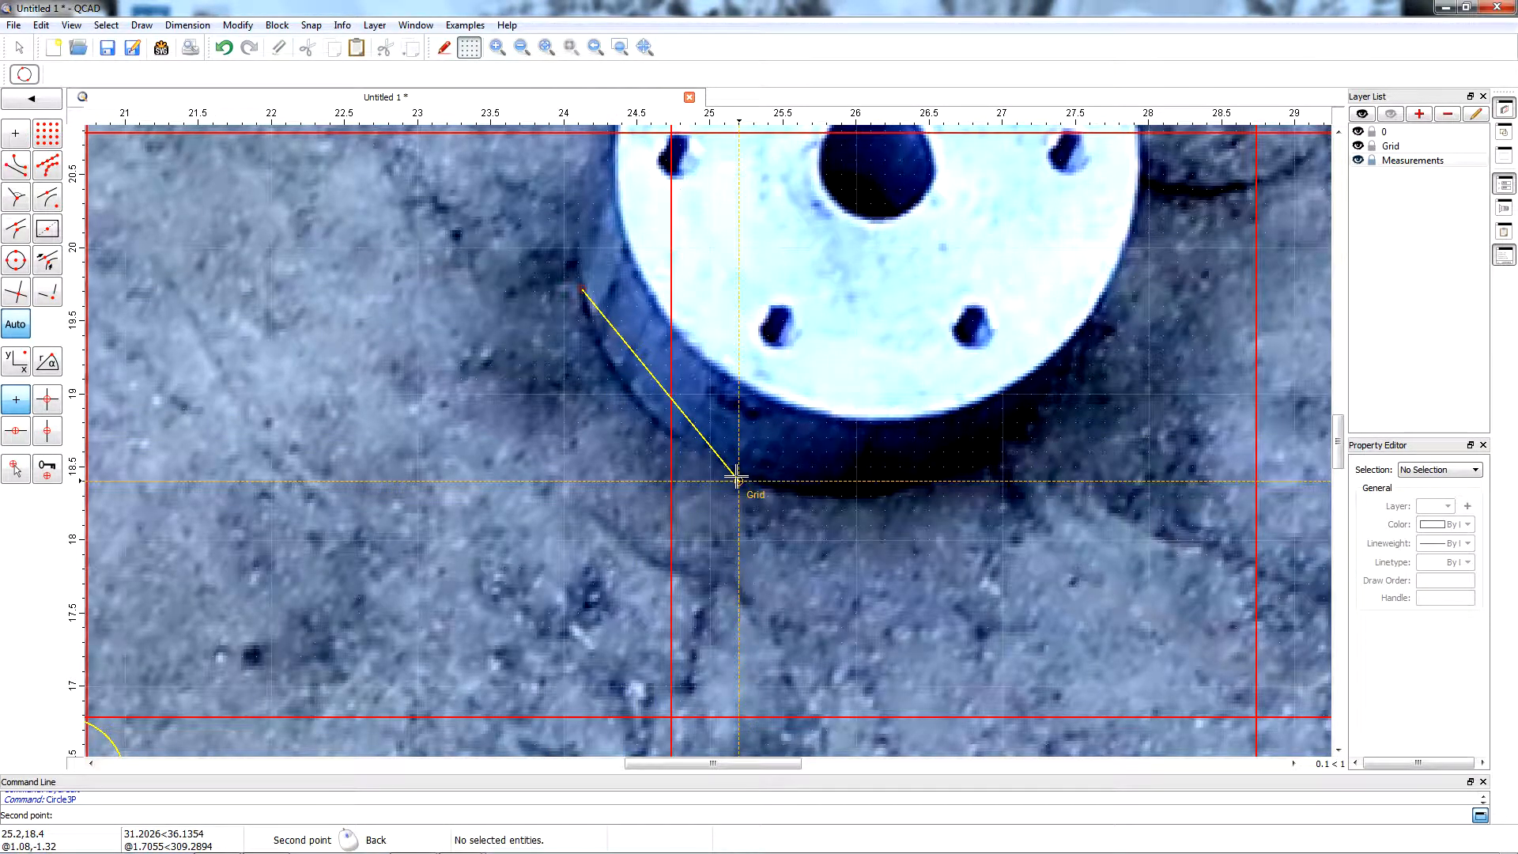
pyautogui.press('Escape')
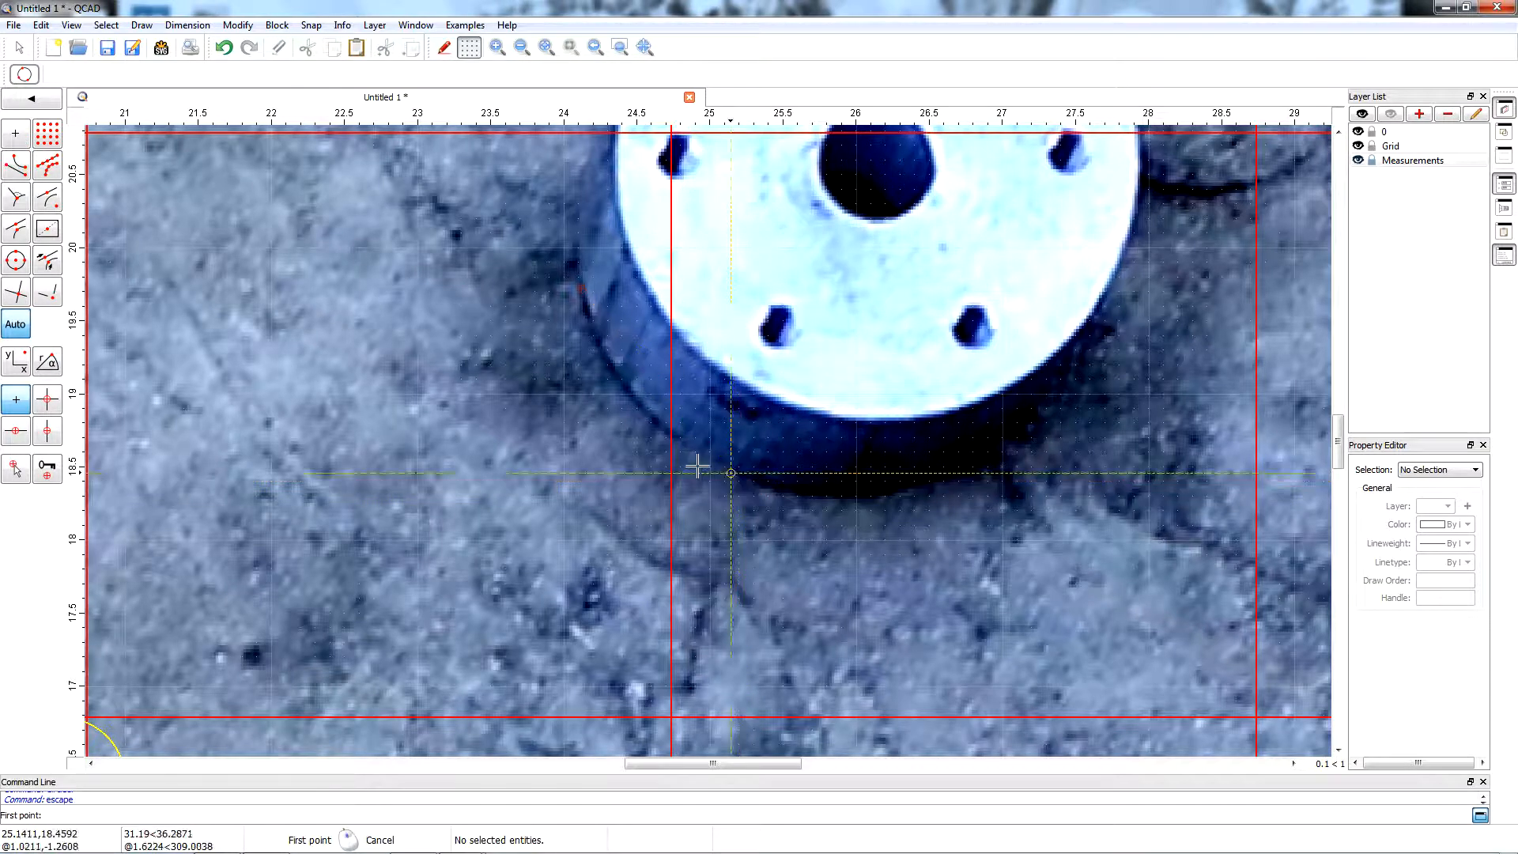
# Draw a three-point circle around the round part's base, through points on its left, lower-left and lower-right outer edge.
pyautogui.scroll(-3, 519, 373)
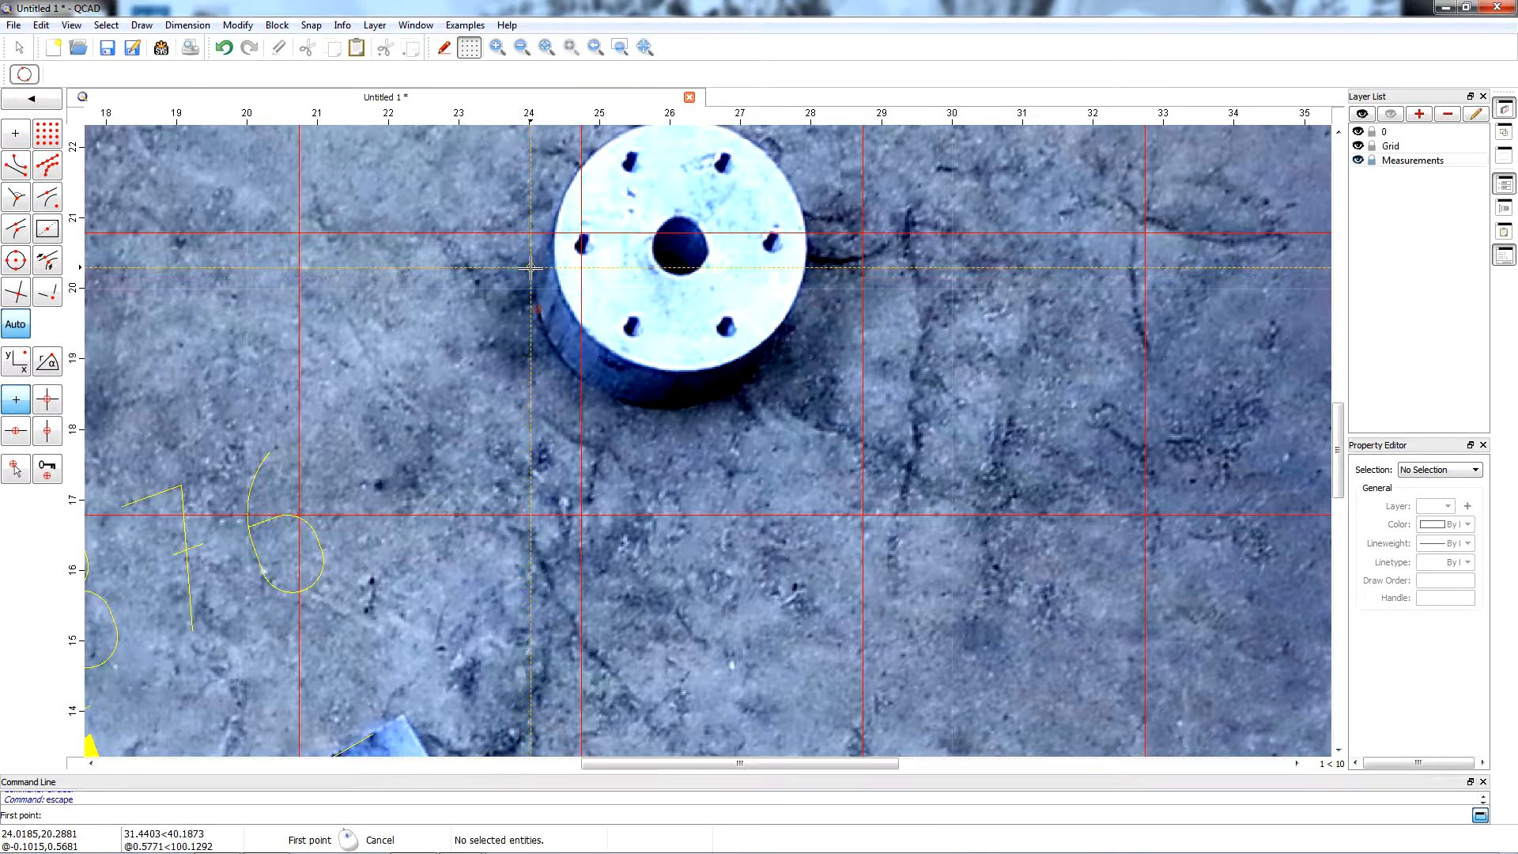
pyautogui.scroll(4, 533, 269)
pyautogui.scroll(4, 536, 272)
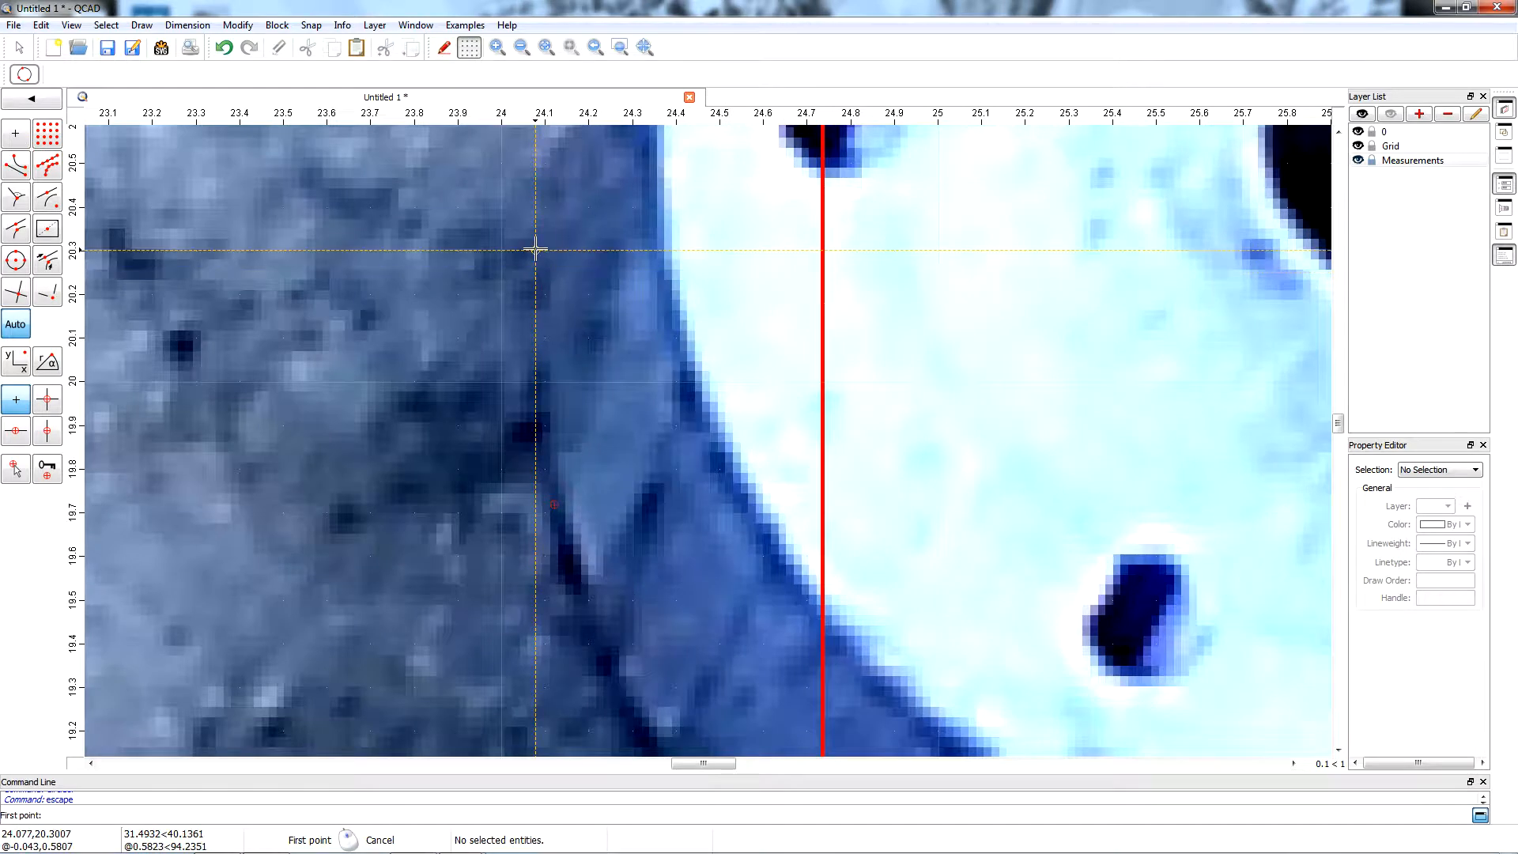
pyautogui.click(541, 242)
pyautogui.scroll(-5, 472, 340)
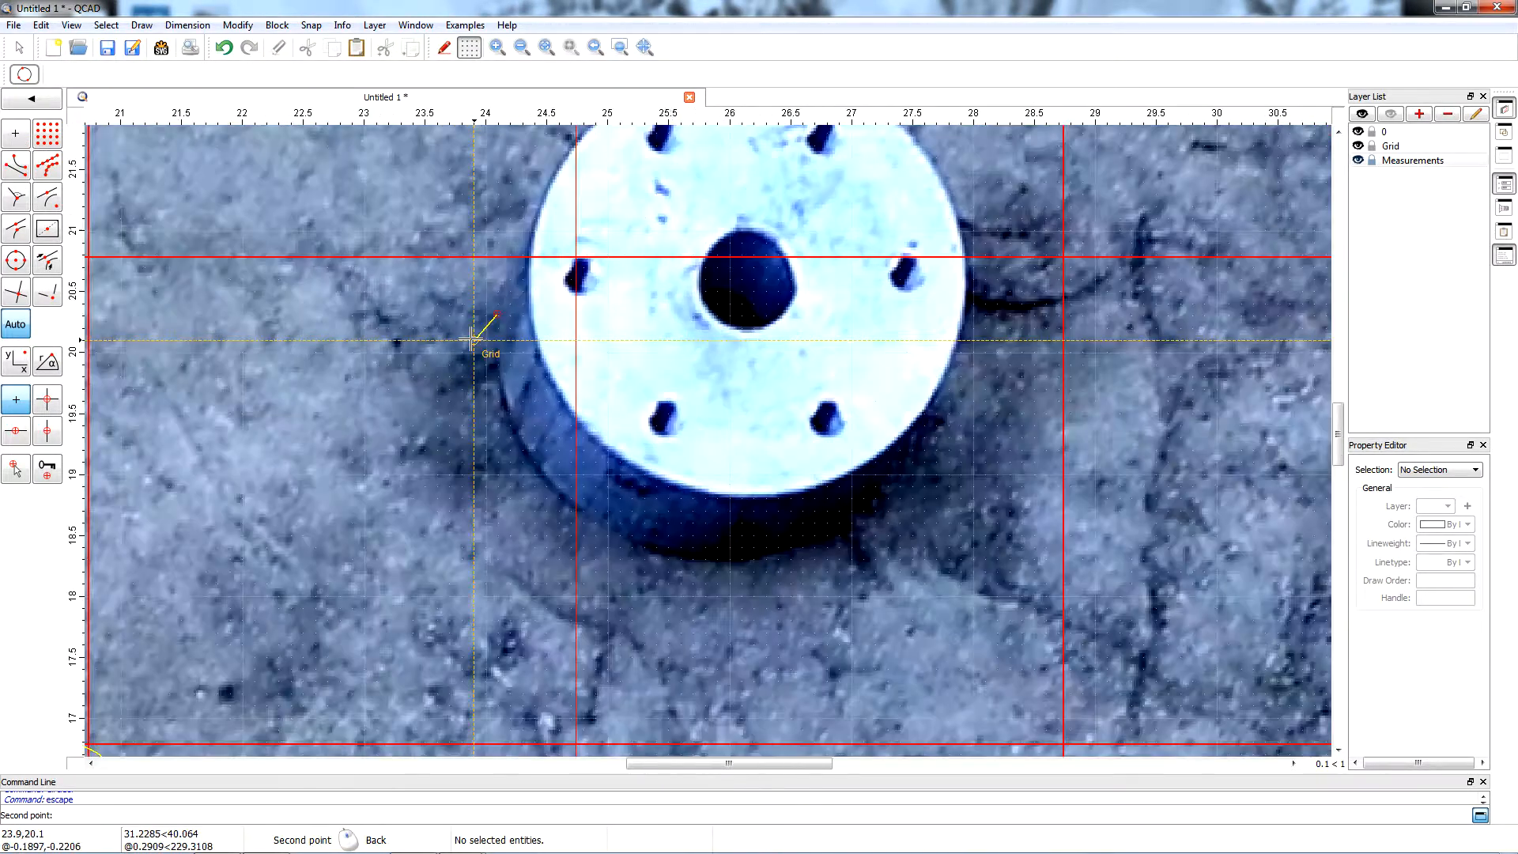
pyautogui.scroll(-2, 472, 340)
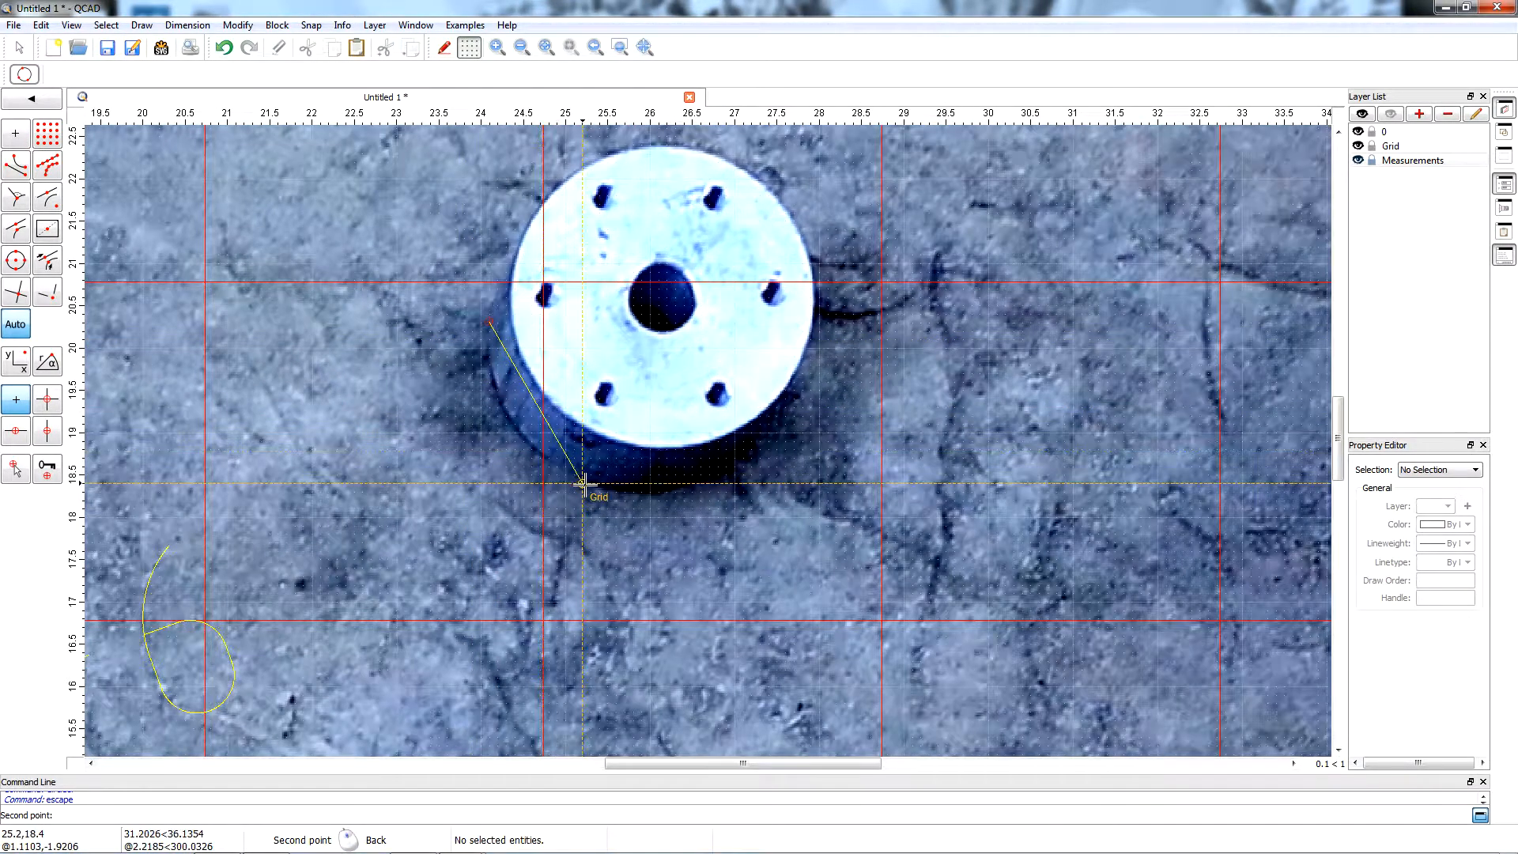
pyautogui.scroll(10, 582, 481)
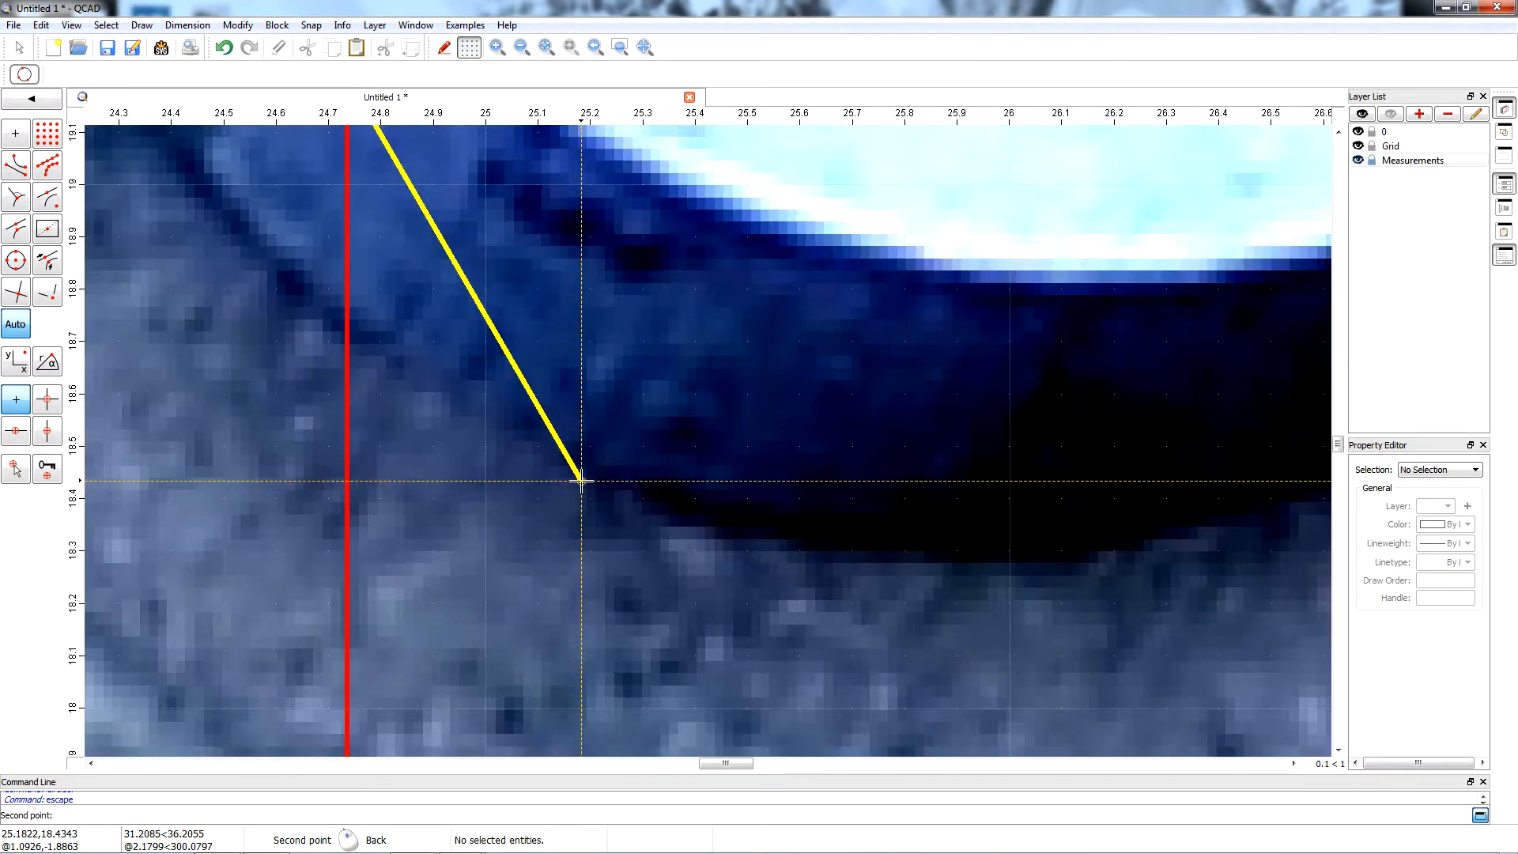
pyautogui.click(569, 465)
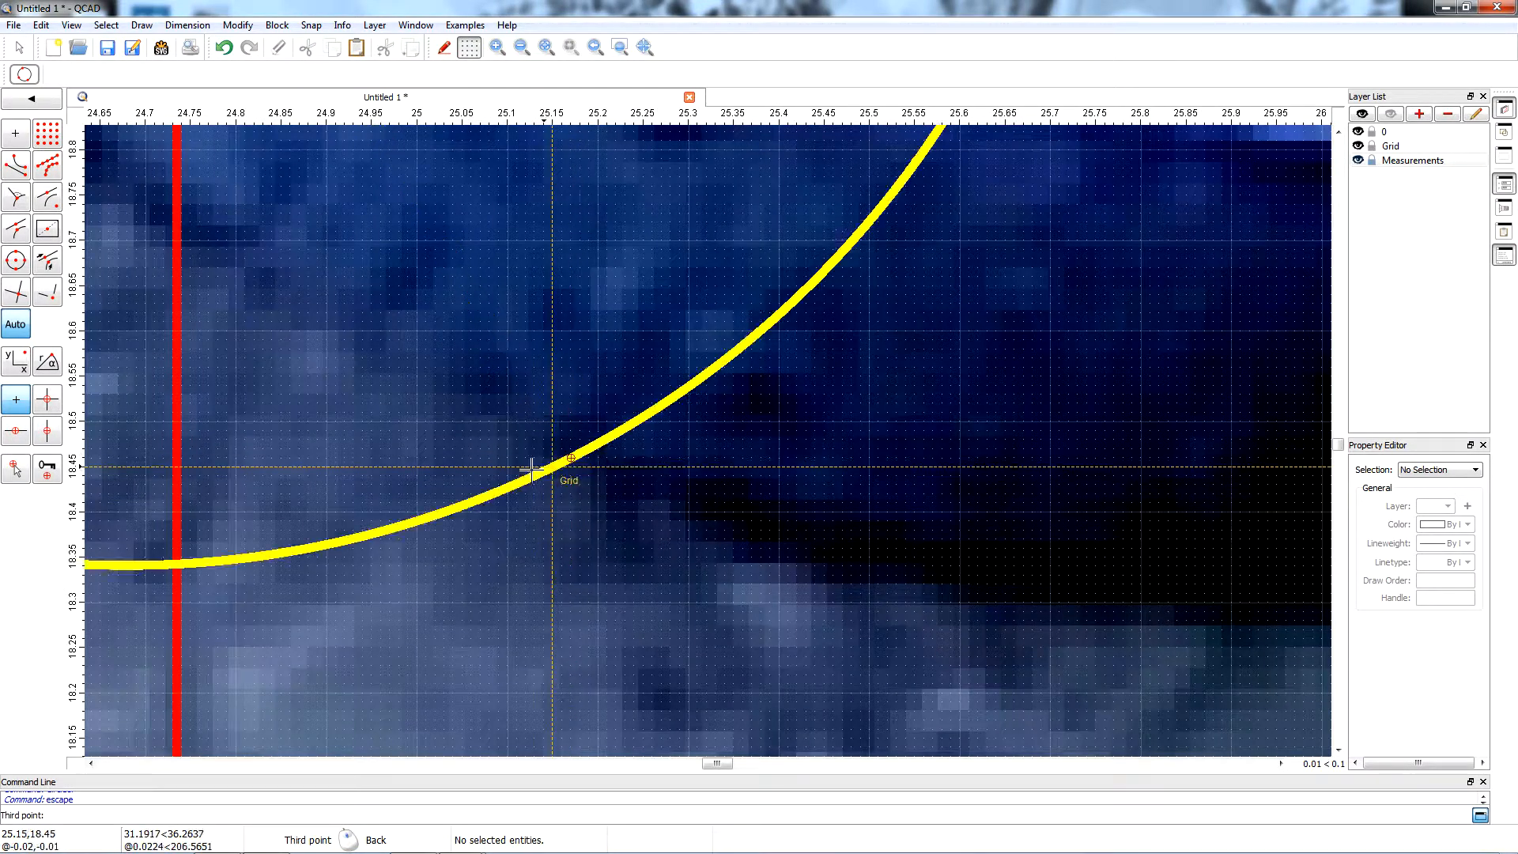
pyautogui.scroll(-5, 532, 464)
pyautogui.scroll(-2, 473, 445)
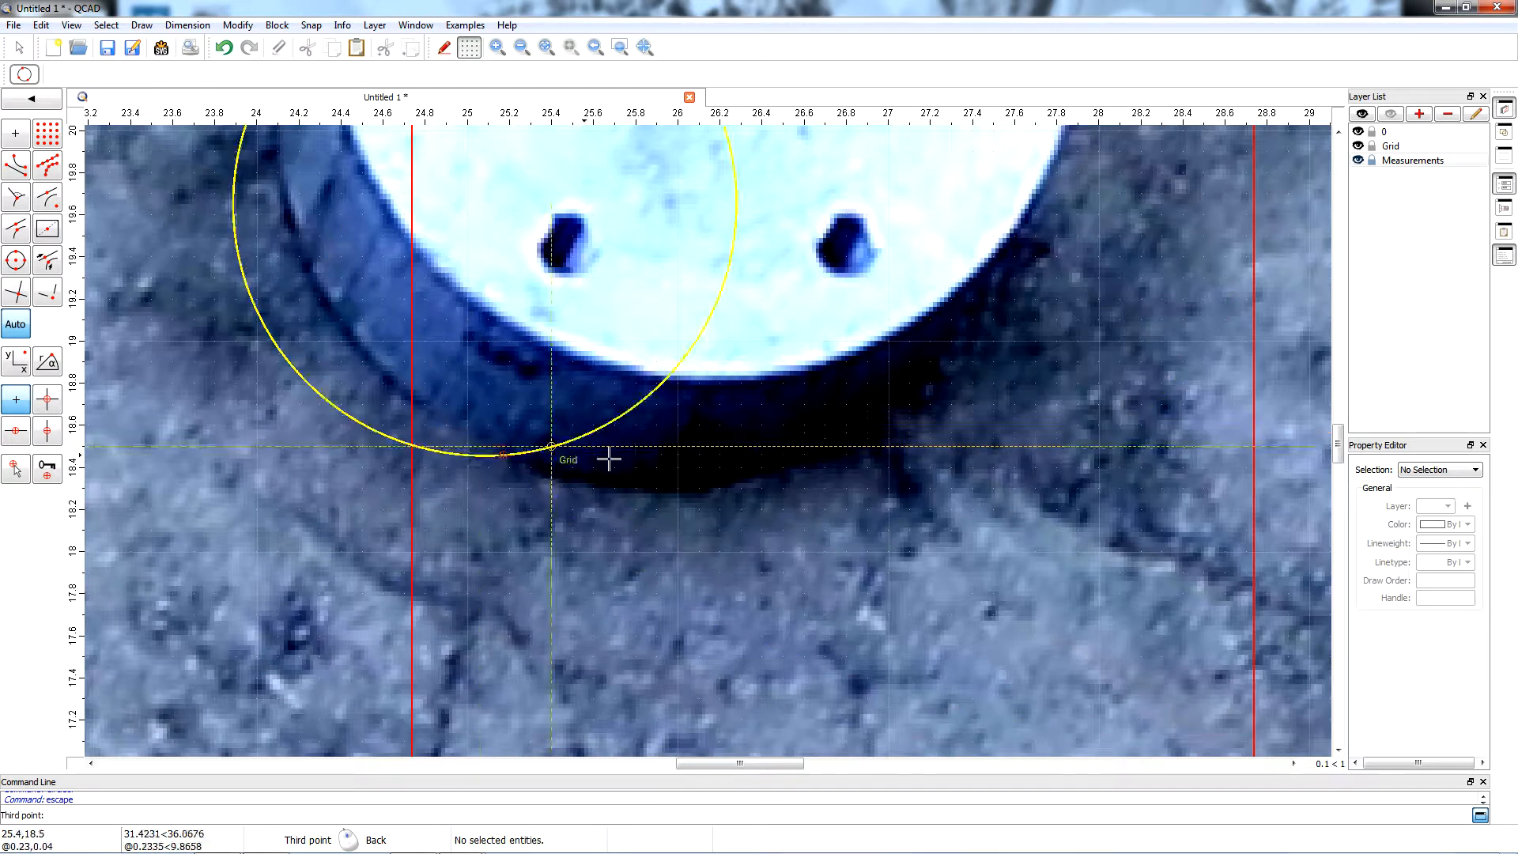
pyautogui.scroll(-2, 530, 427)
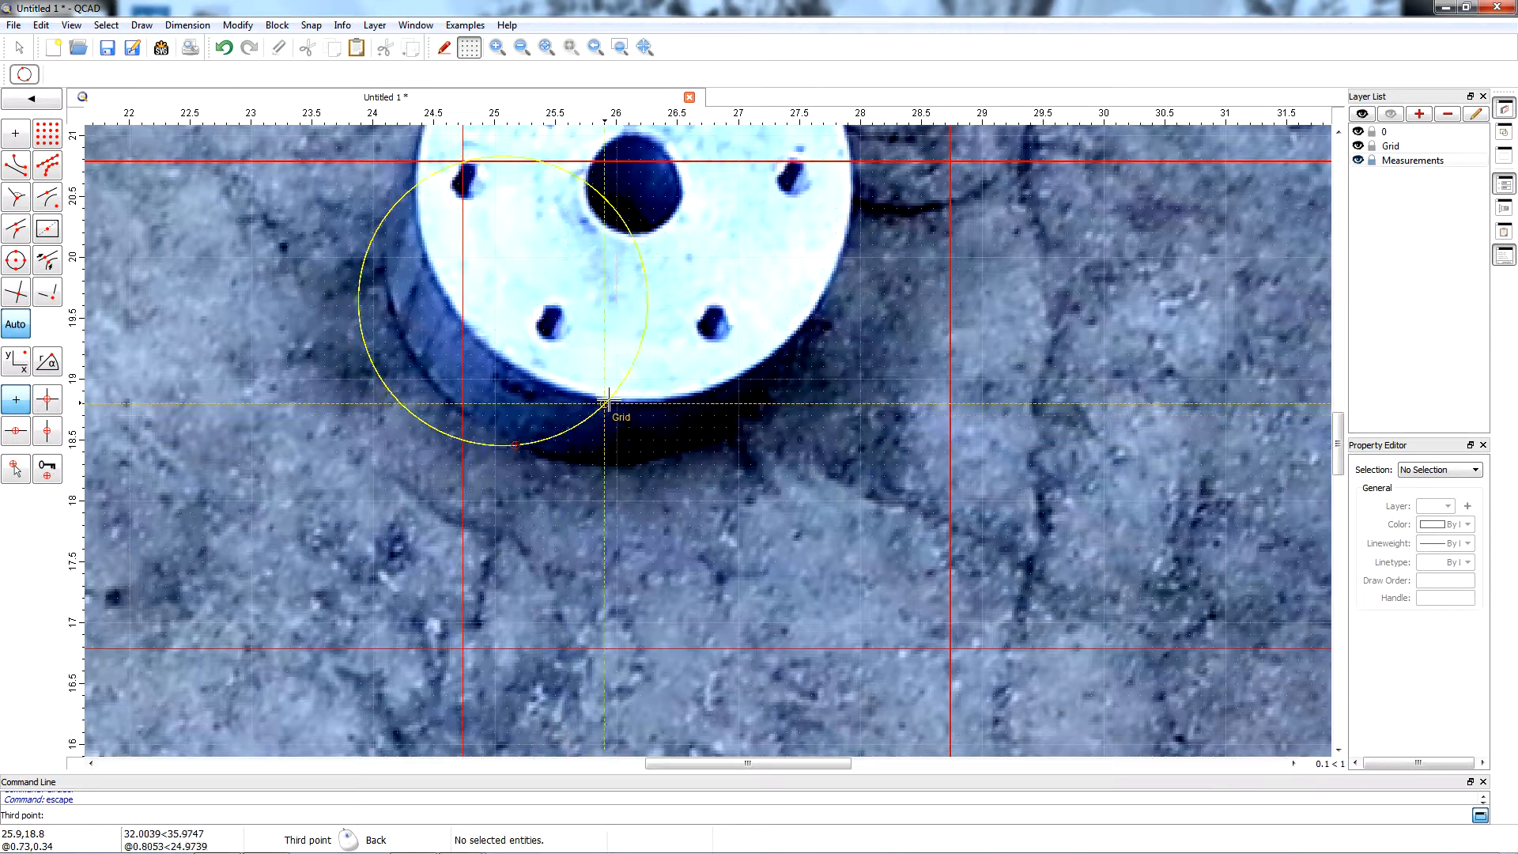
pyautogui.scroll(-1, 737, 406)
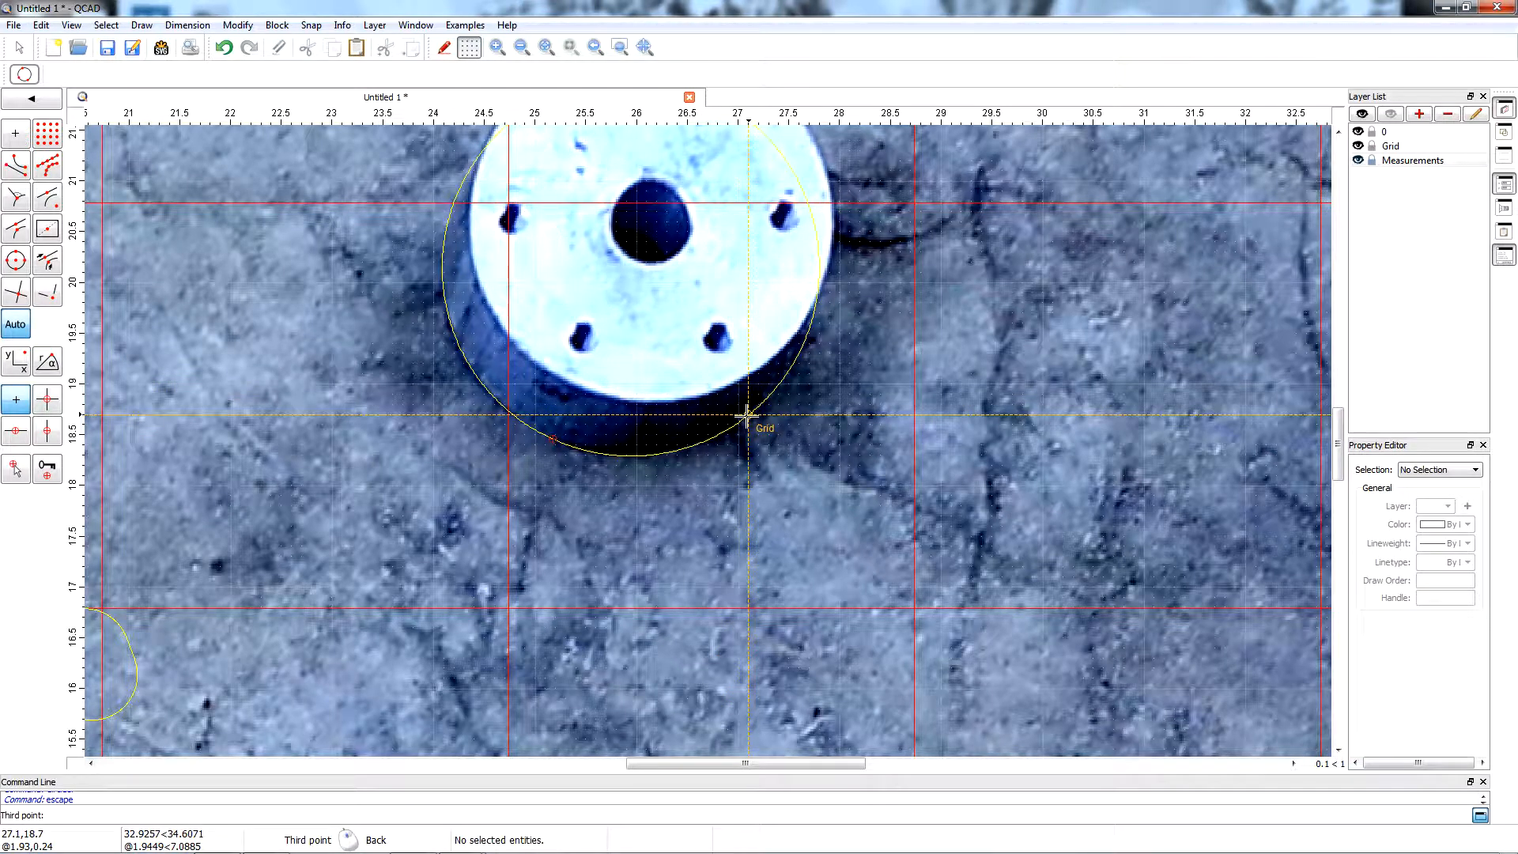
pyautogui.click(746, 415)
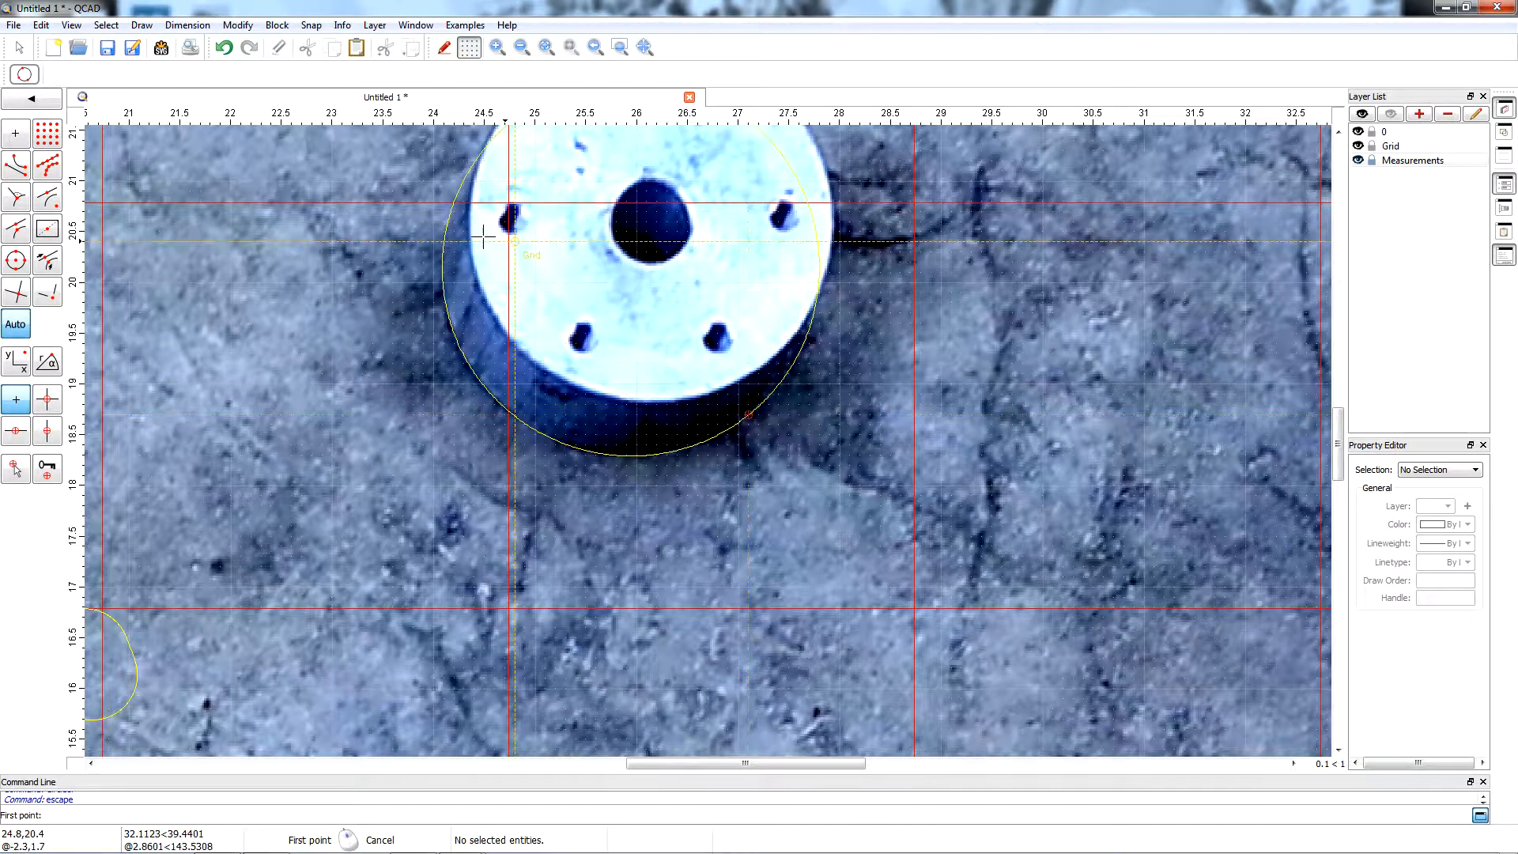
# Add a diametric dimension to the three-point circle around the round flanged part, with its label at the circle's lower right.
pyautogui.click(183, 26)
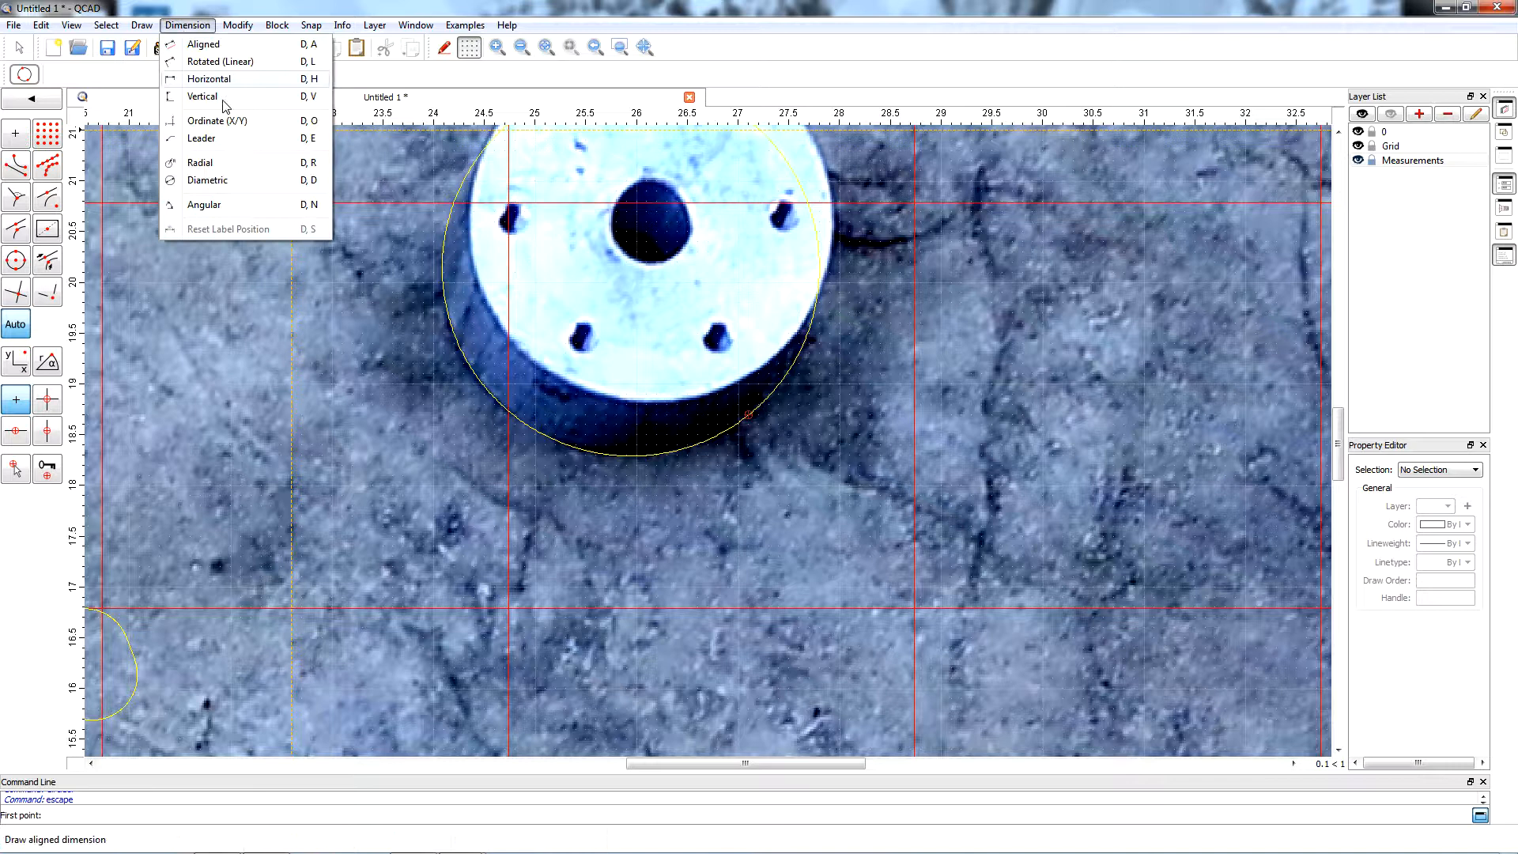
pyautogui.click(209, 182)
pyautogui.click(445, 251)
pyautogui.click(867, 334)
pyautogui.scroll(-4, 1076, 309)
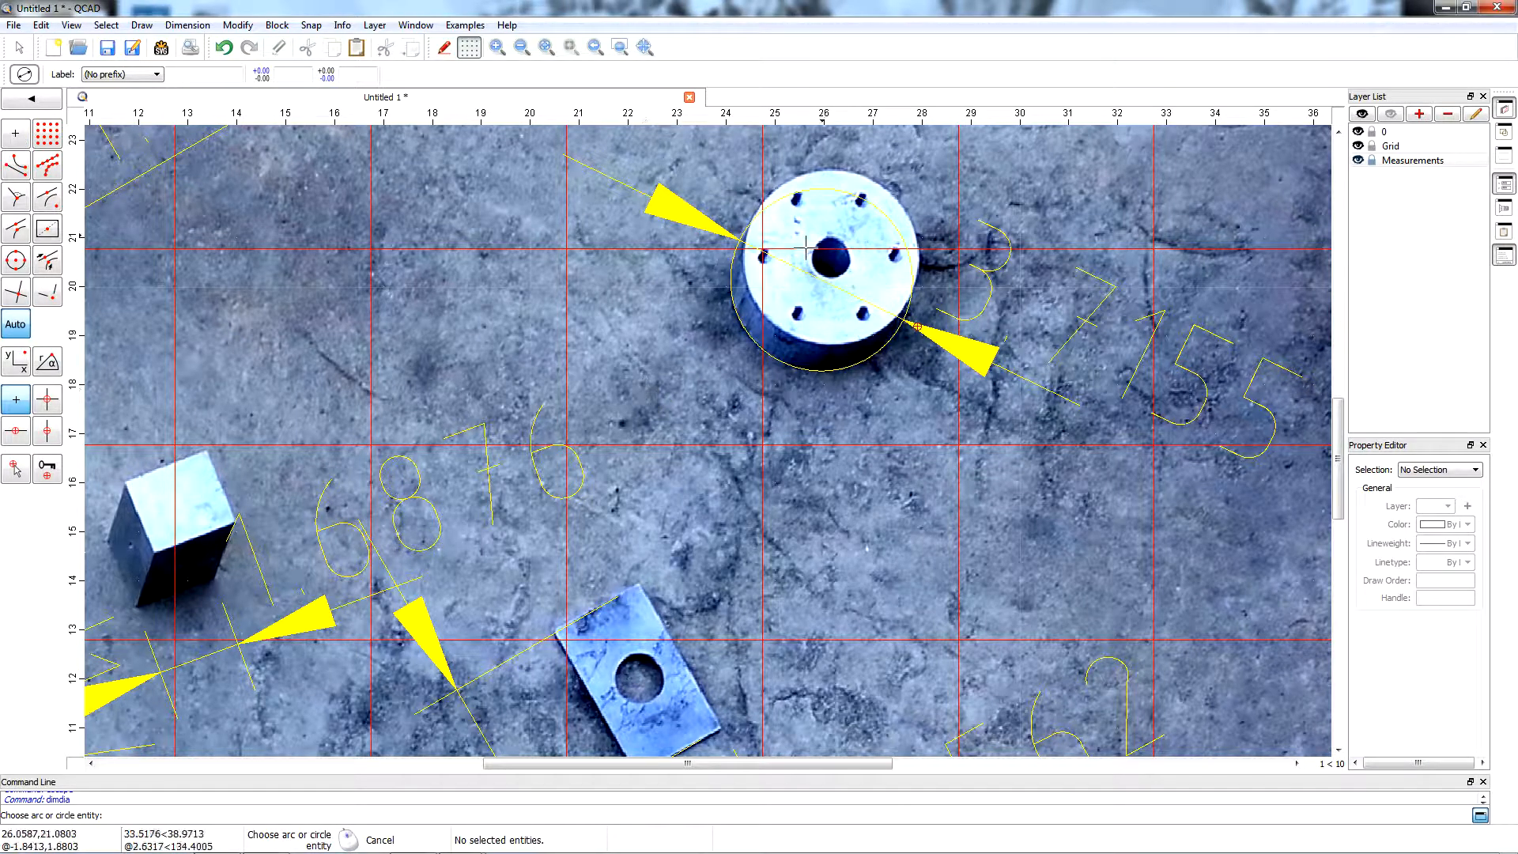
pyautogui.scroll(-8, 440, 315)
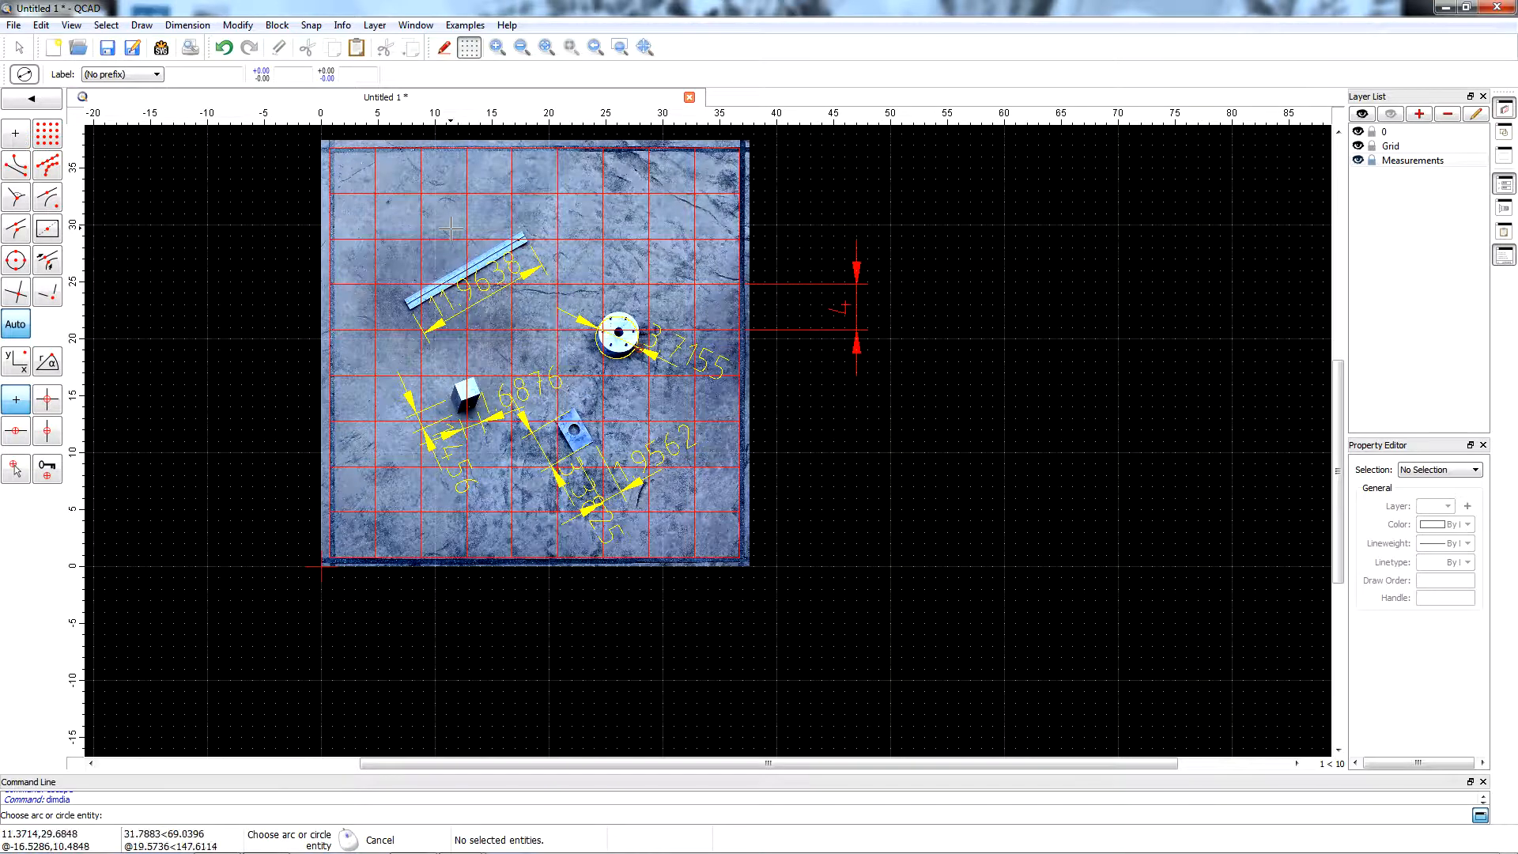
pyautogui.scroll(2, 451, 229)
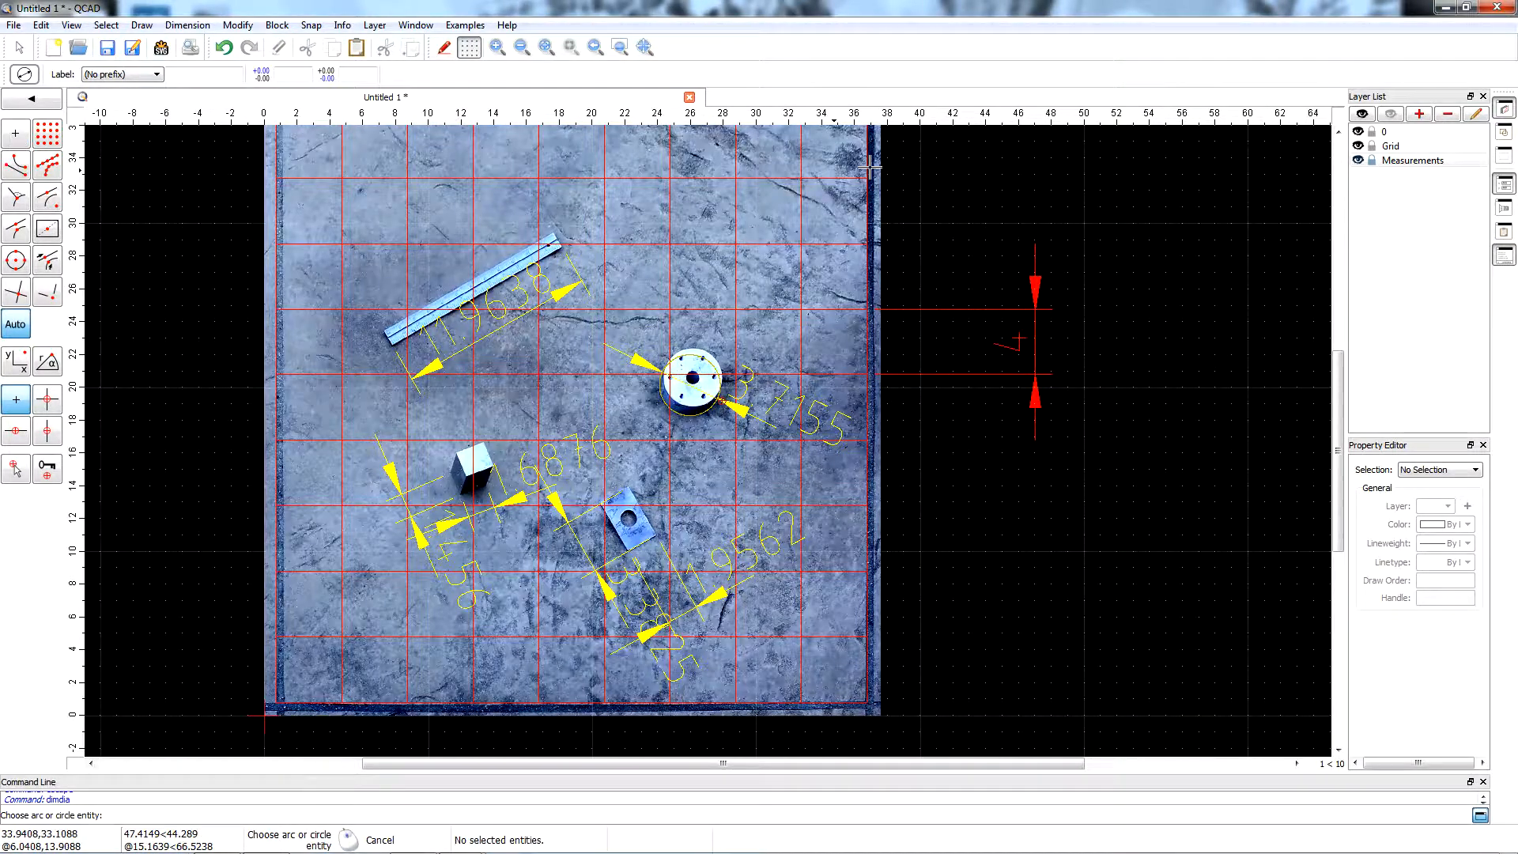
# Create a layer named 1 with green color, 0.25mm (ISO) lineweight and Continuous linetype.
pyautogui.click(1419, 114)
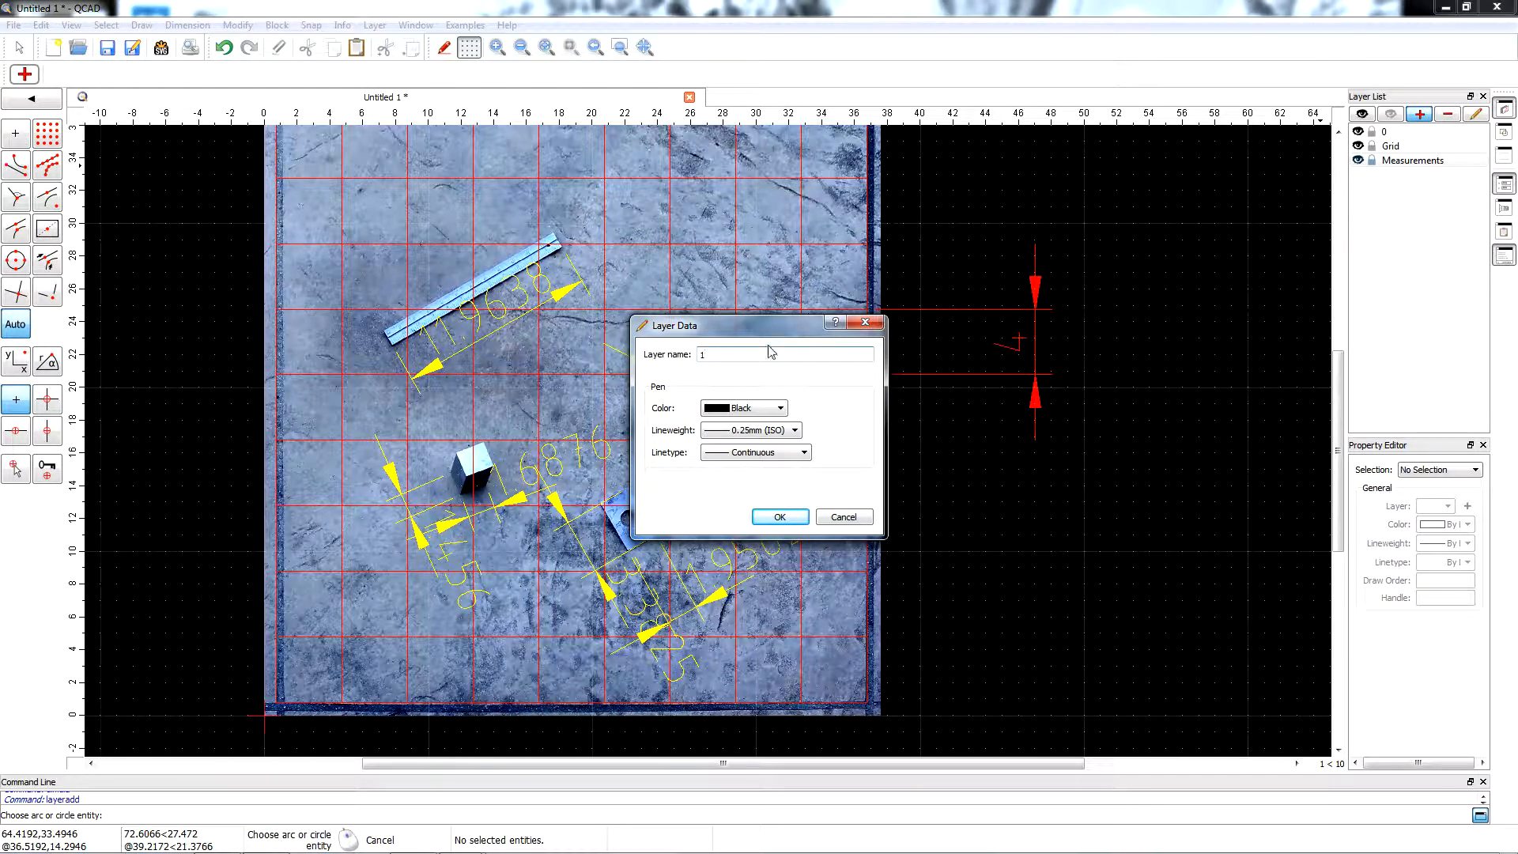
pyautogui.click(780, 408)
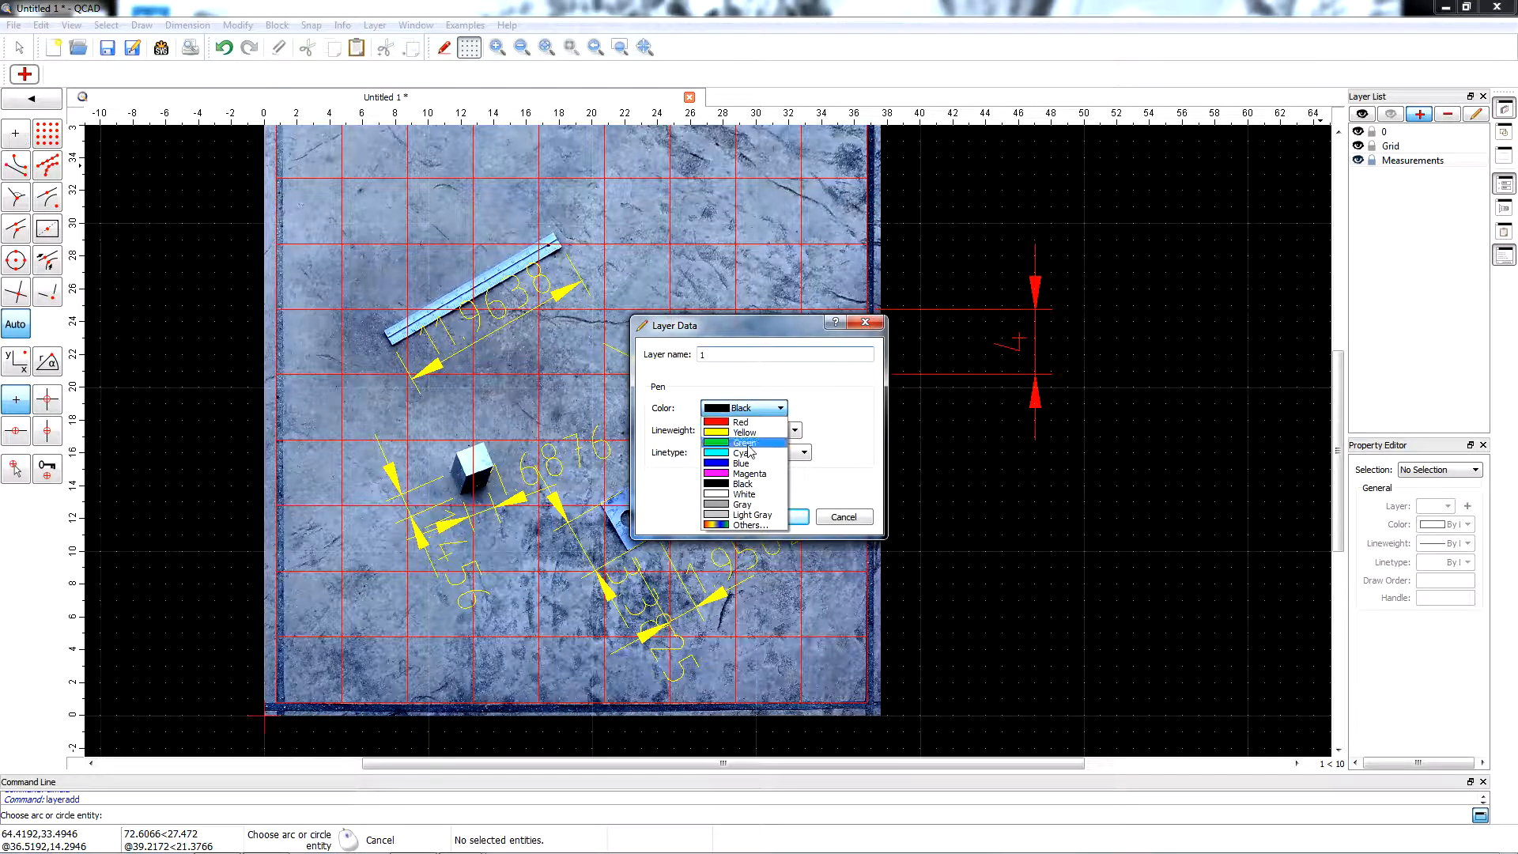
pyautogui.click(744, 444)
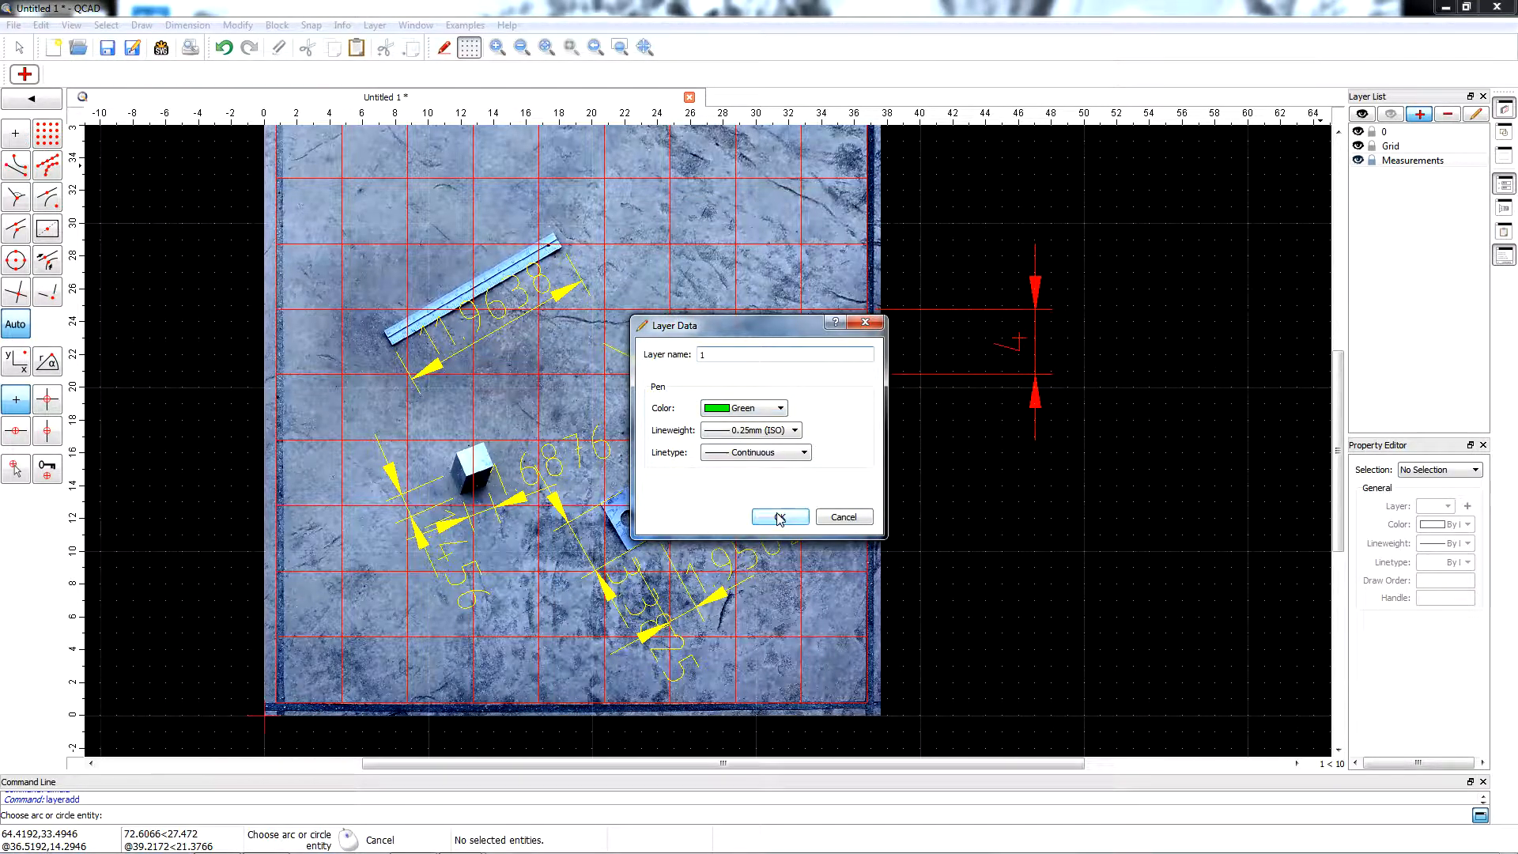
pyautogui.click(779, 518)
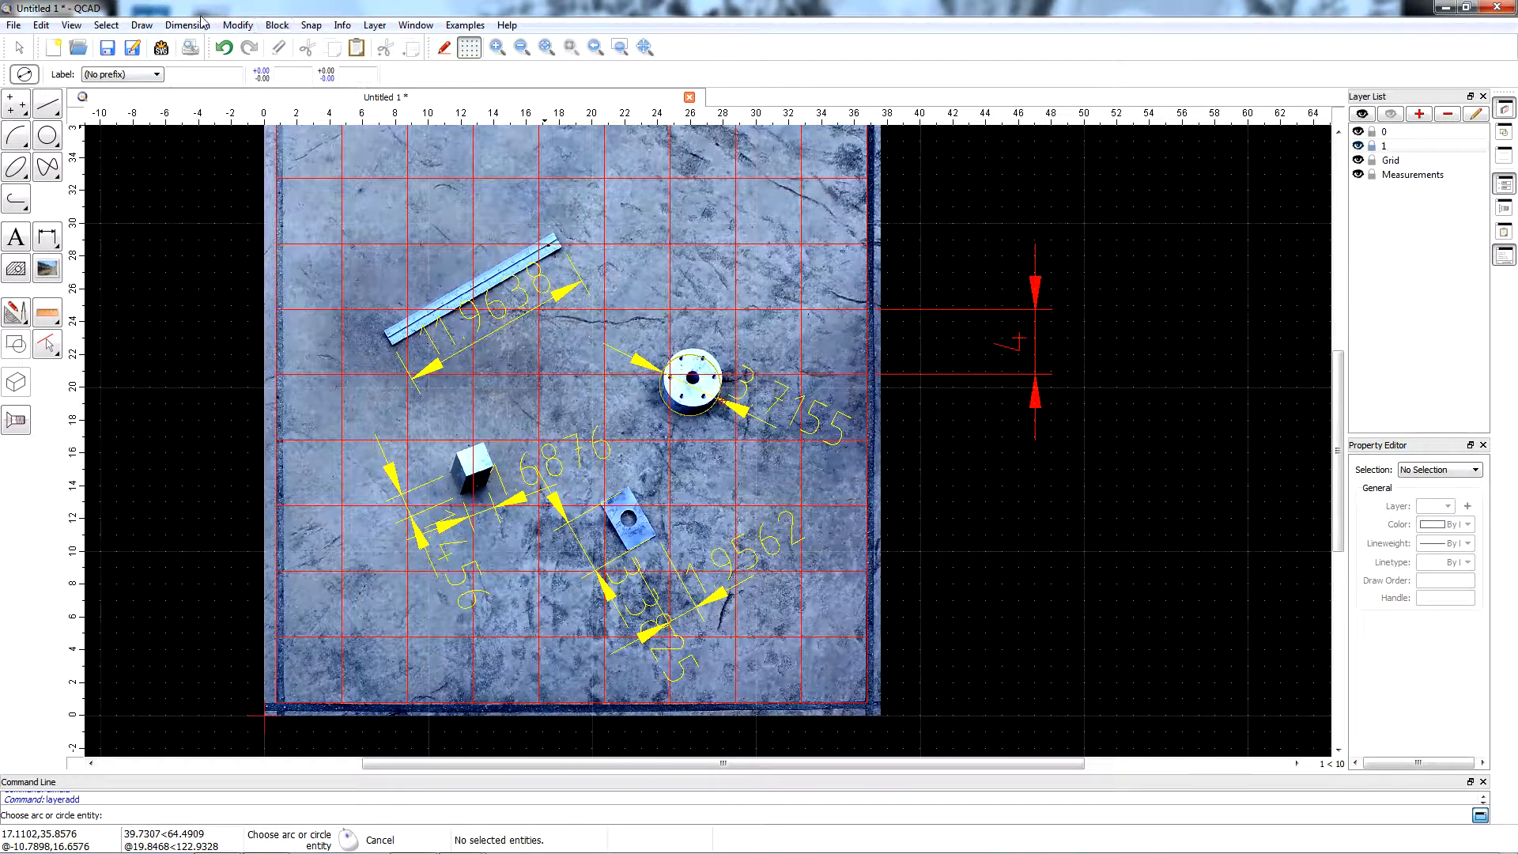
# Draw horizontal parallel lines at a distance of 1 from the grid lines across the lower third of the slab.
pyautogui.click(132, 26)
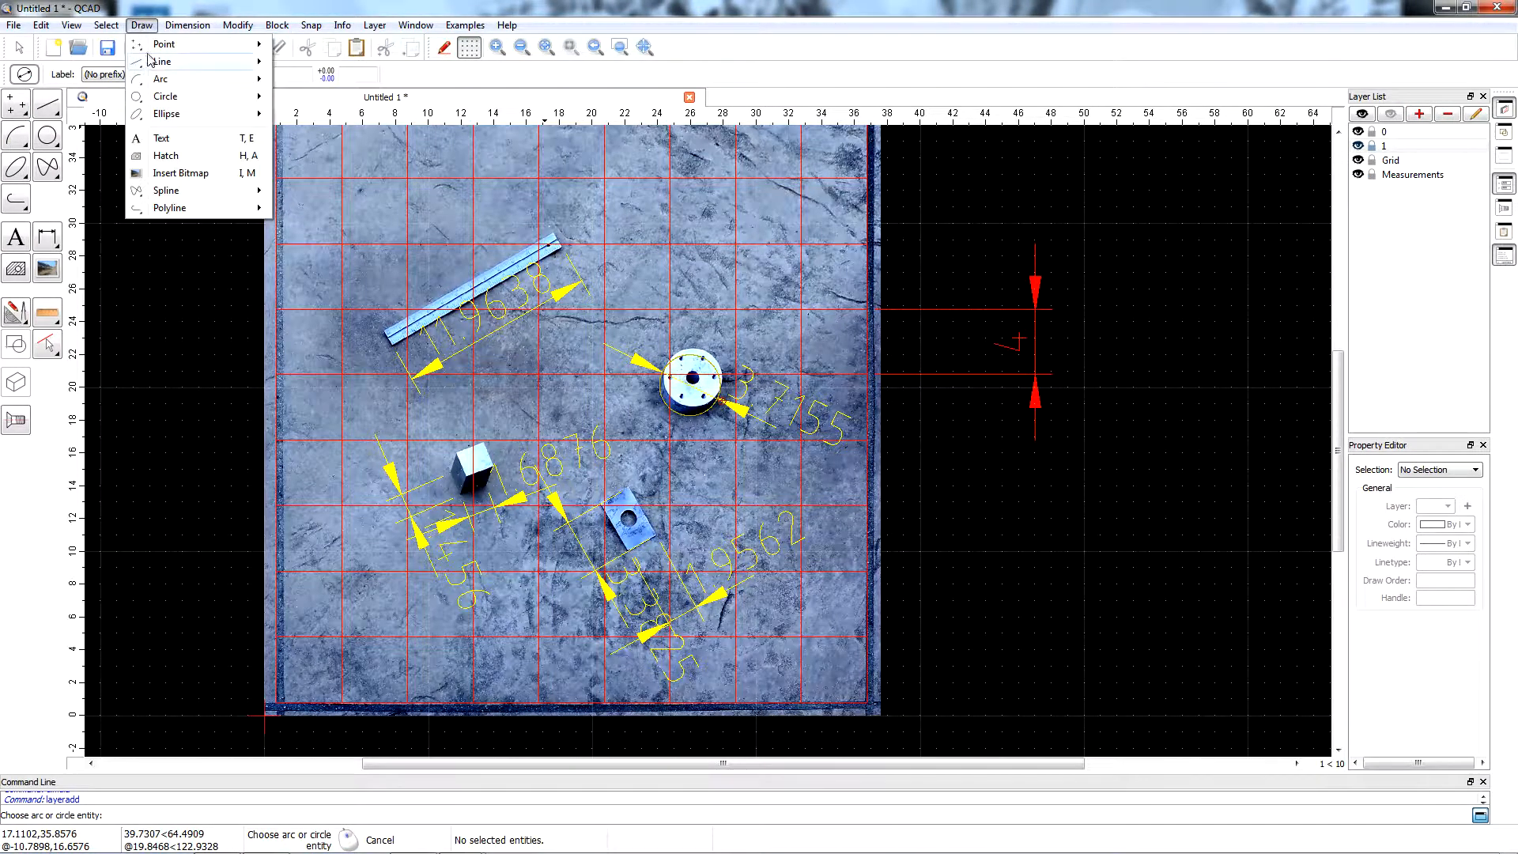
pyautogui.moveTo(237, 79)
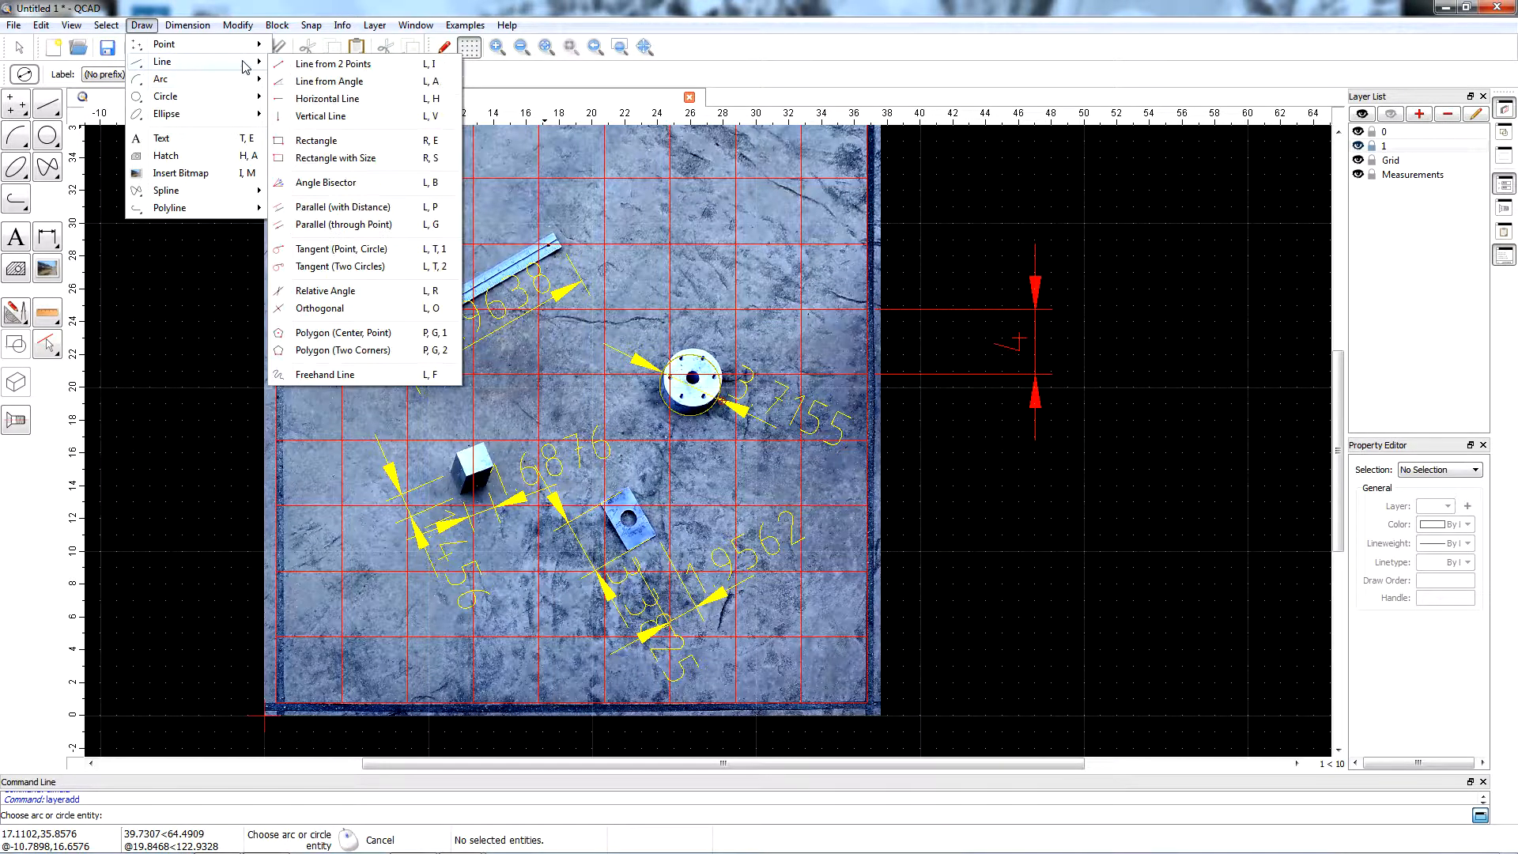
pyautogui.click(342, 208)
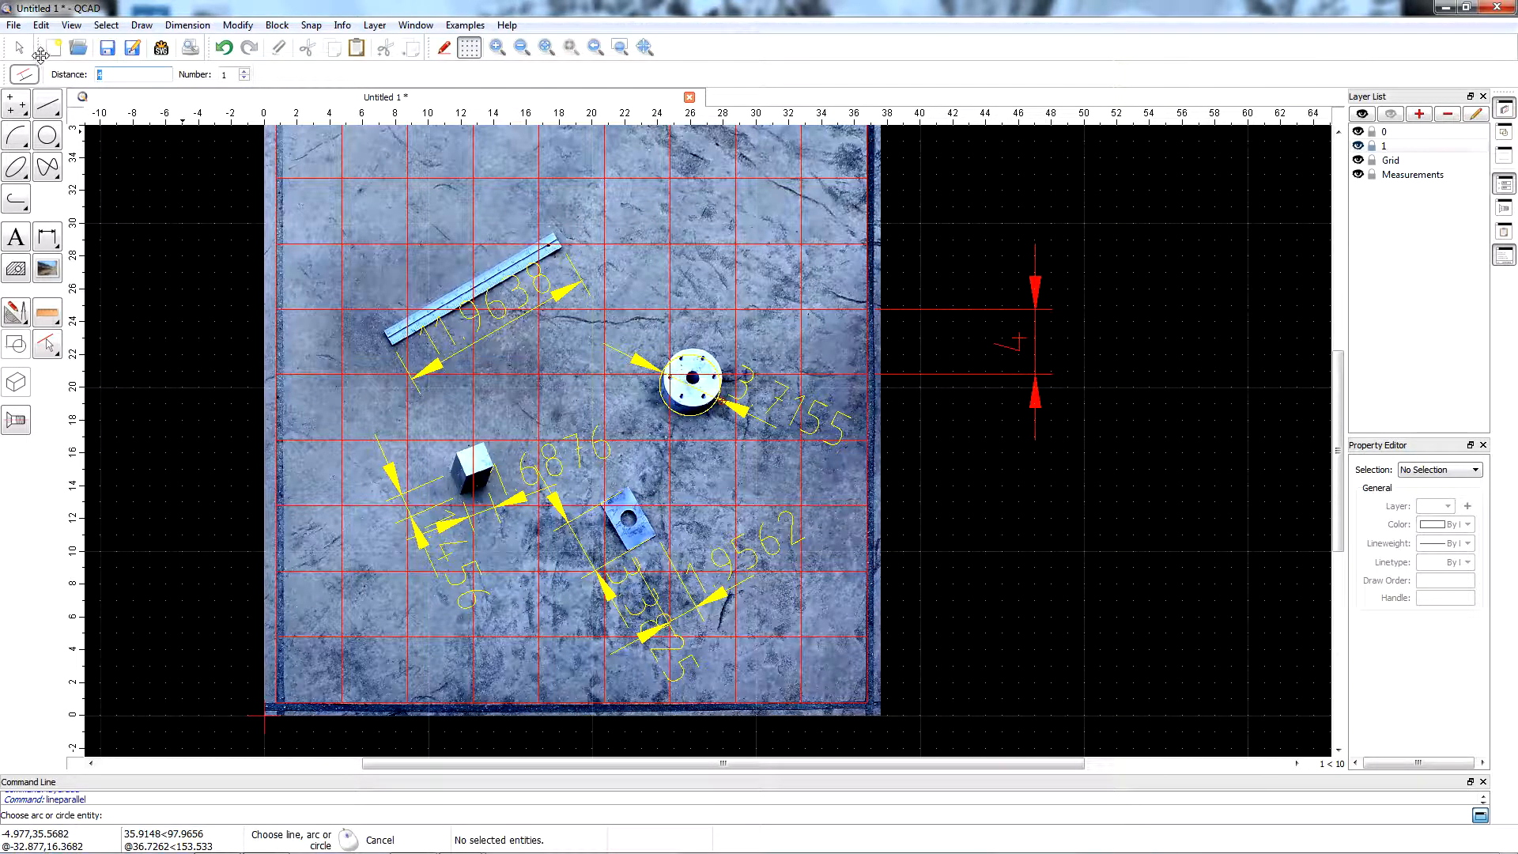
pyautogui.click(775, 700)
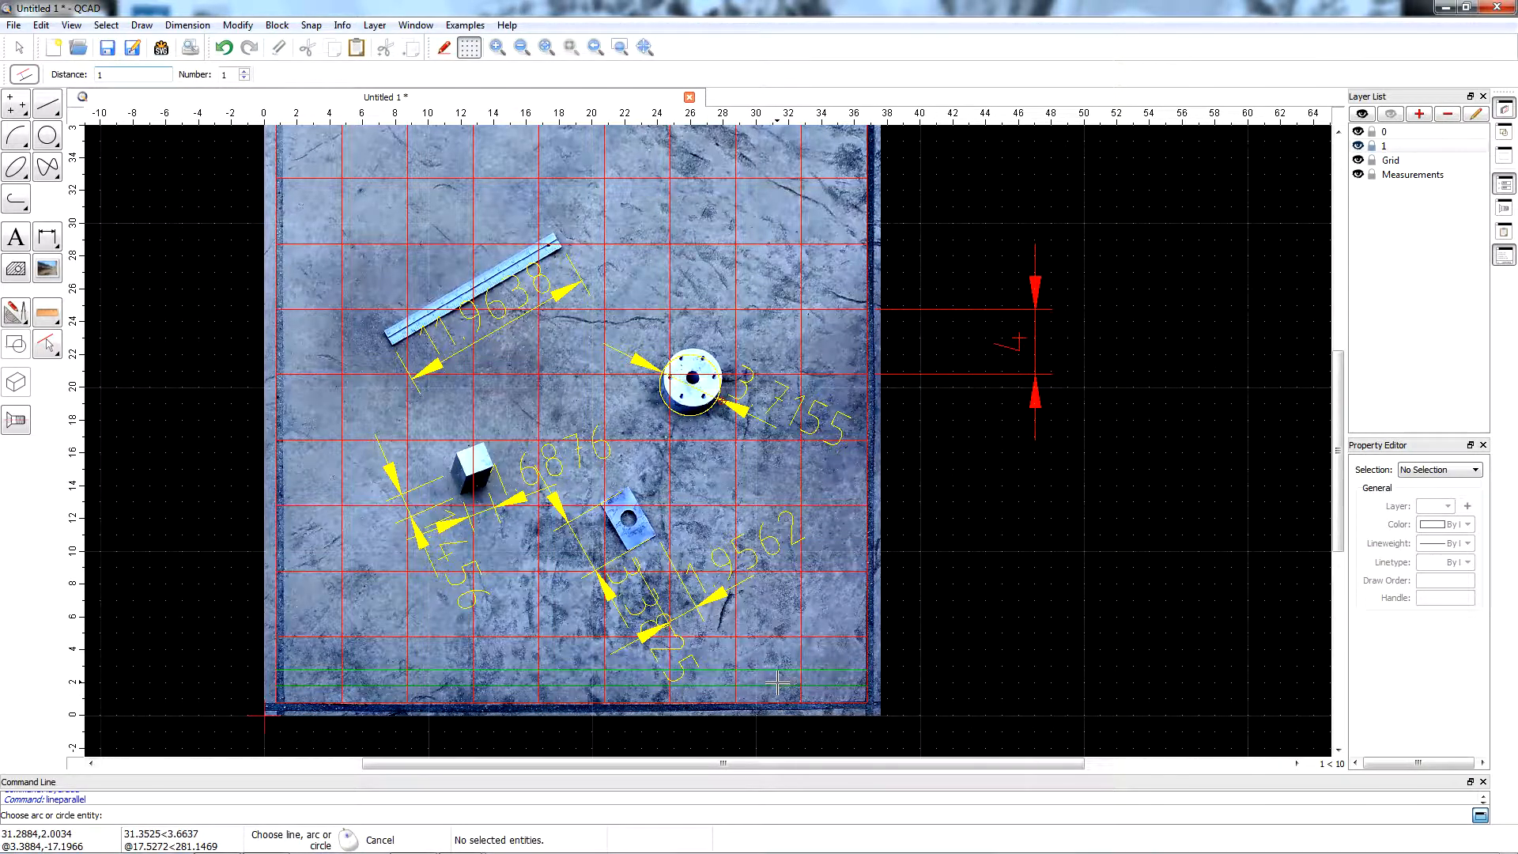
pyautogui.click(782, 630)
pyautogui.click(783, 616)
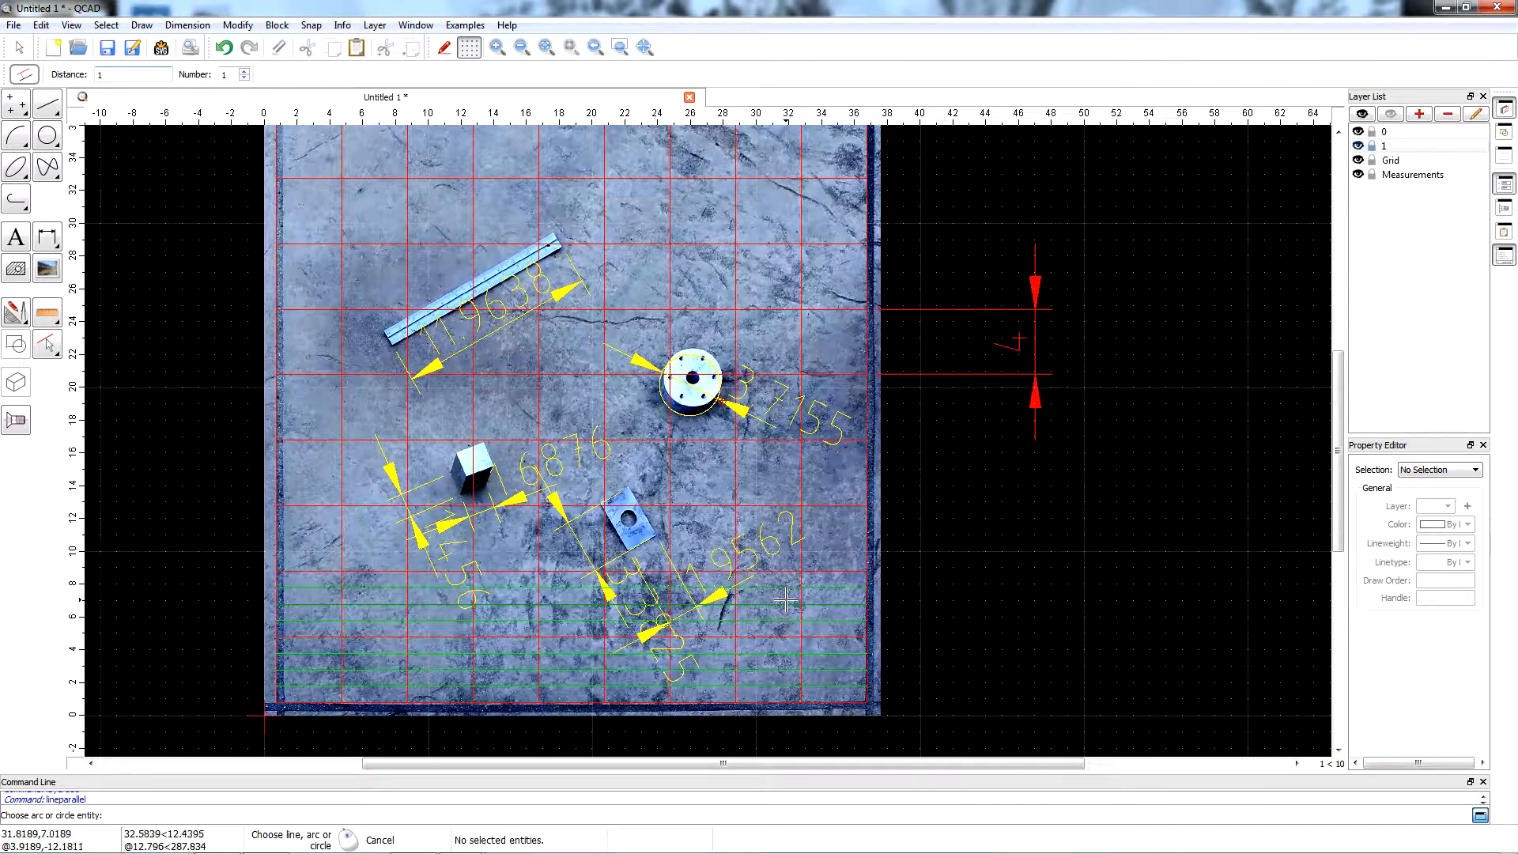
pyautogui.click(822, 557)
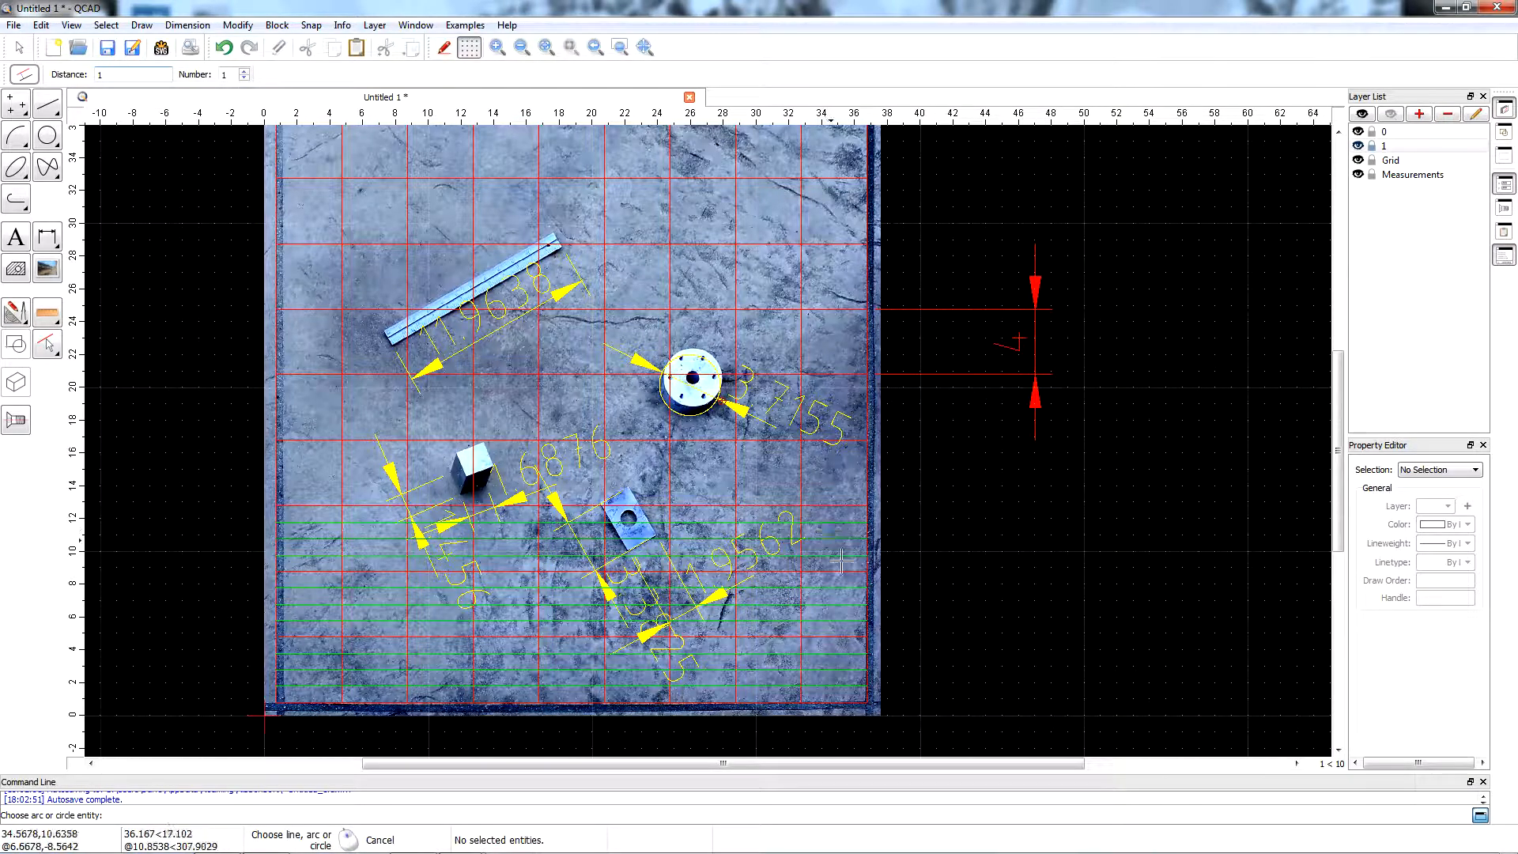
# Draw vertical parallel lines at a distance of 1 from the grid lines, mainly along the slab's right side.
pyautogui.click(861, 563)
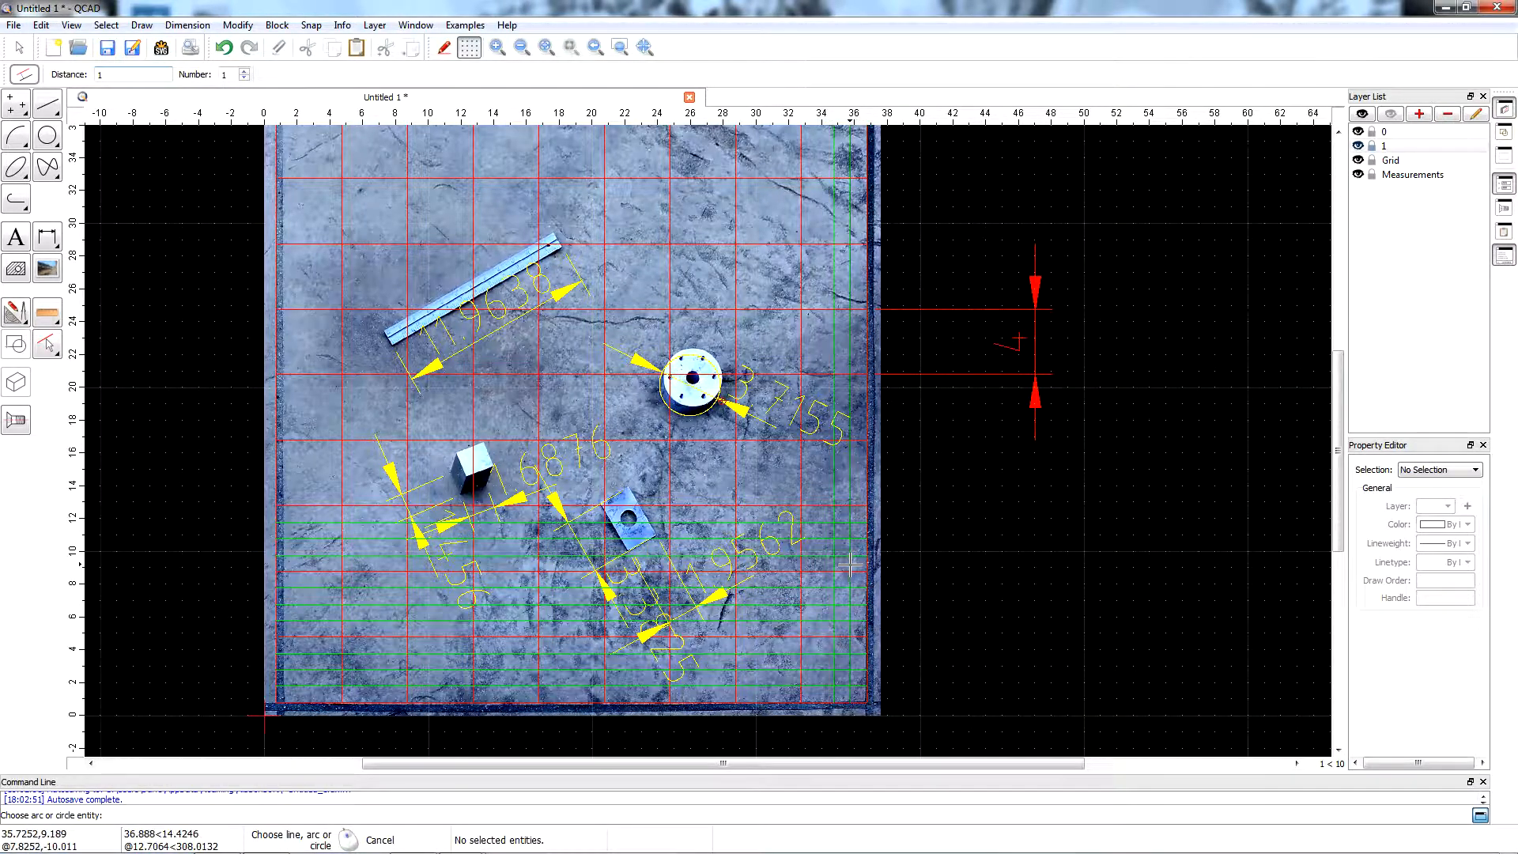
pyautogui.click(841, 563)
pyautogui.click(826, 563)
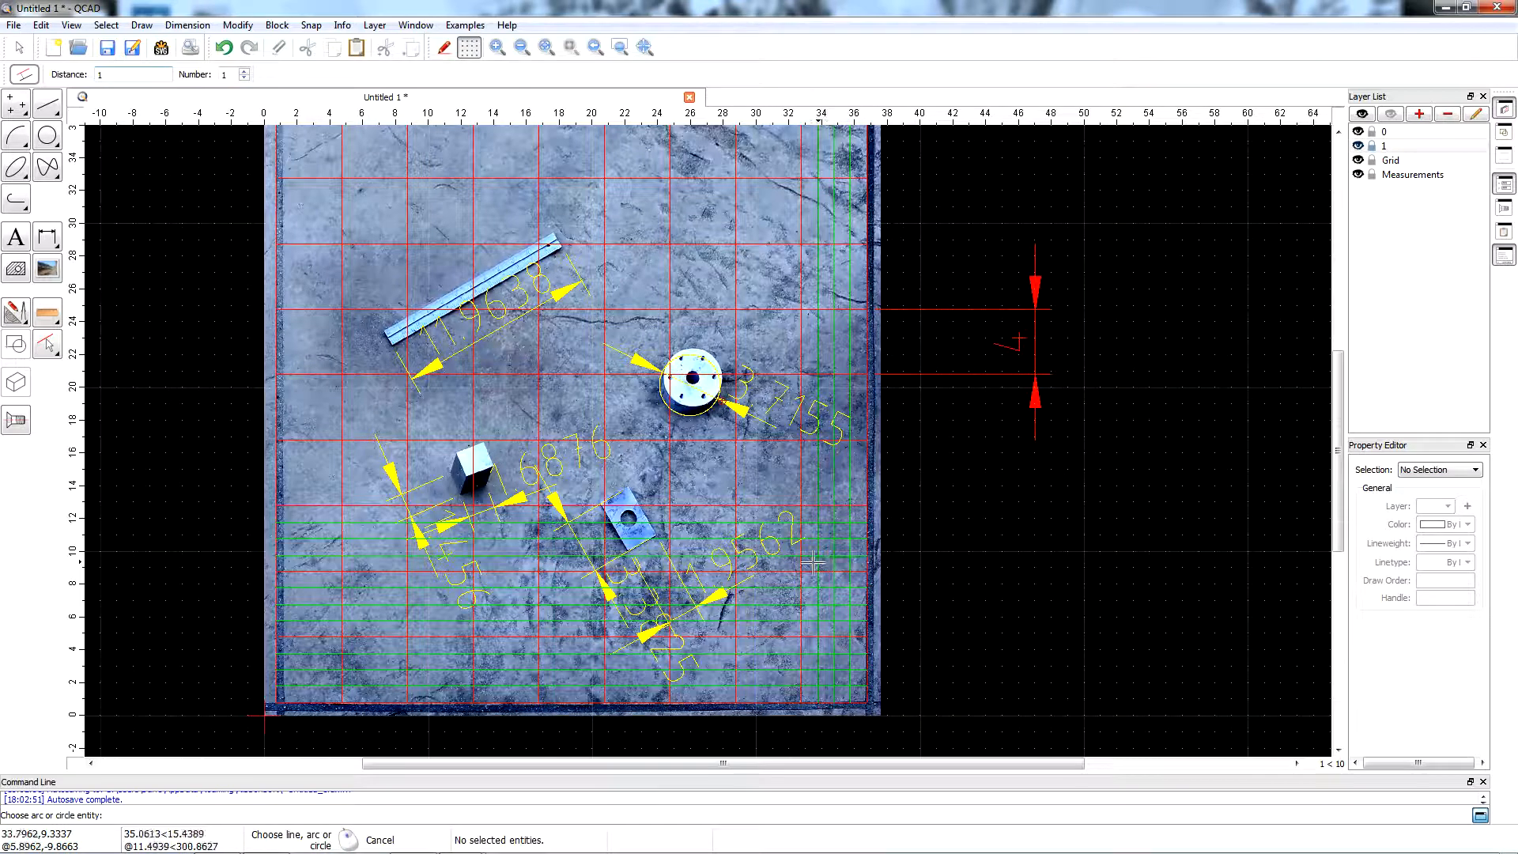
pyautogui.click(797, 563)
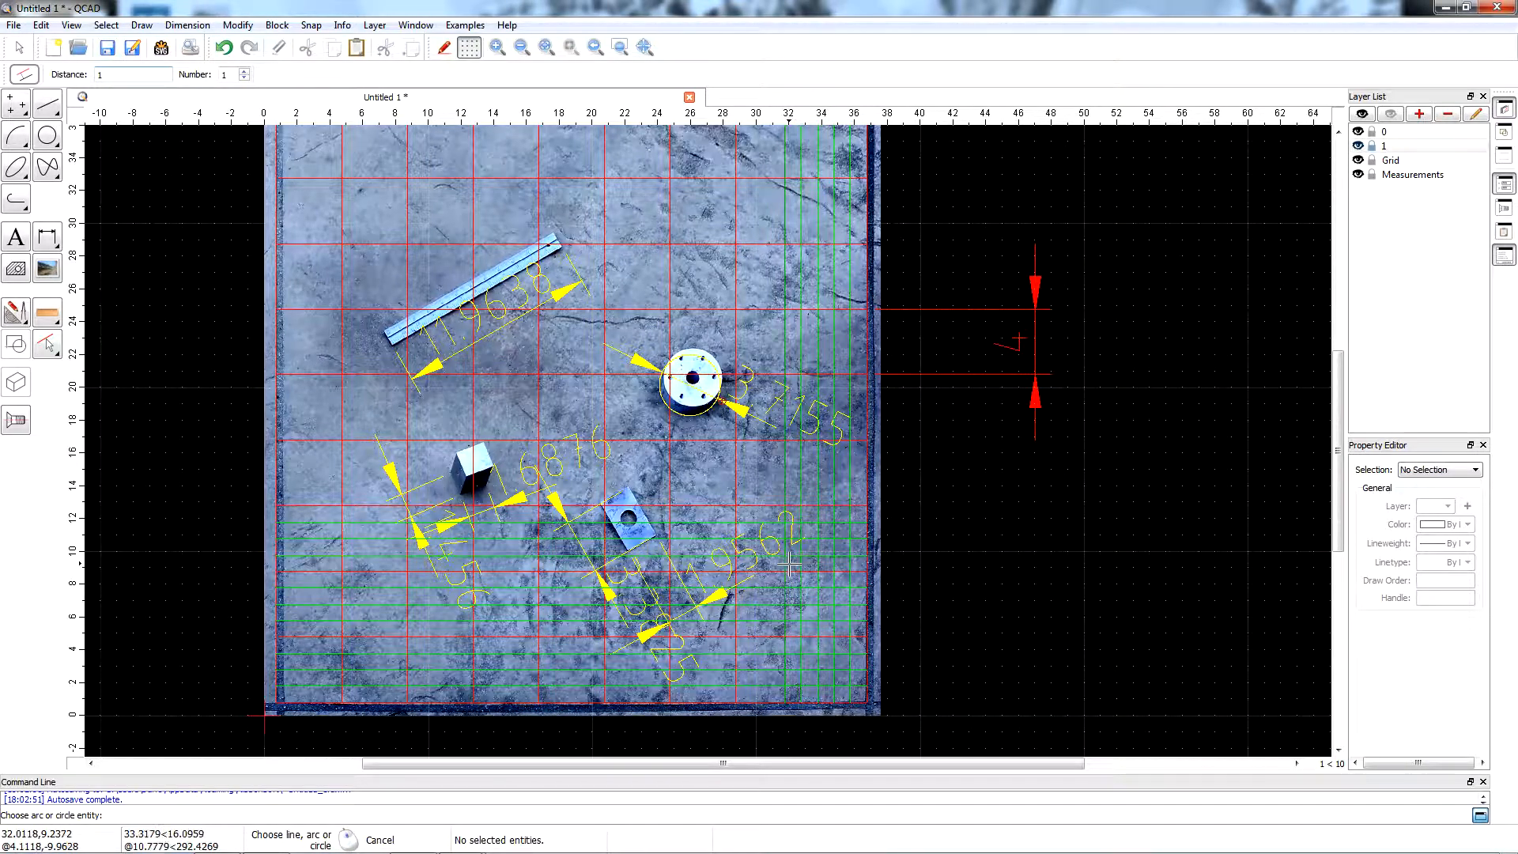
pyautogui.click(764, 561)
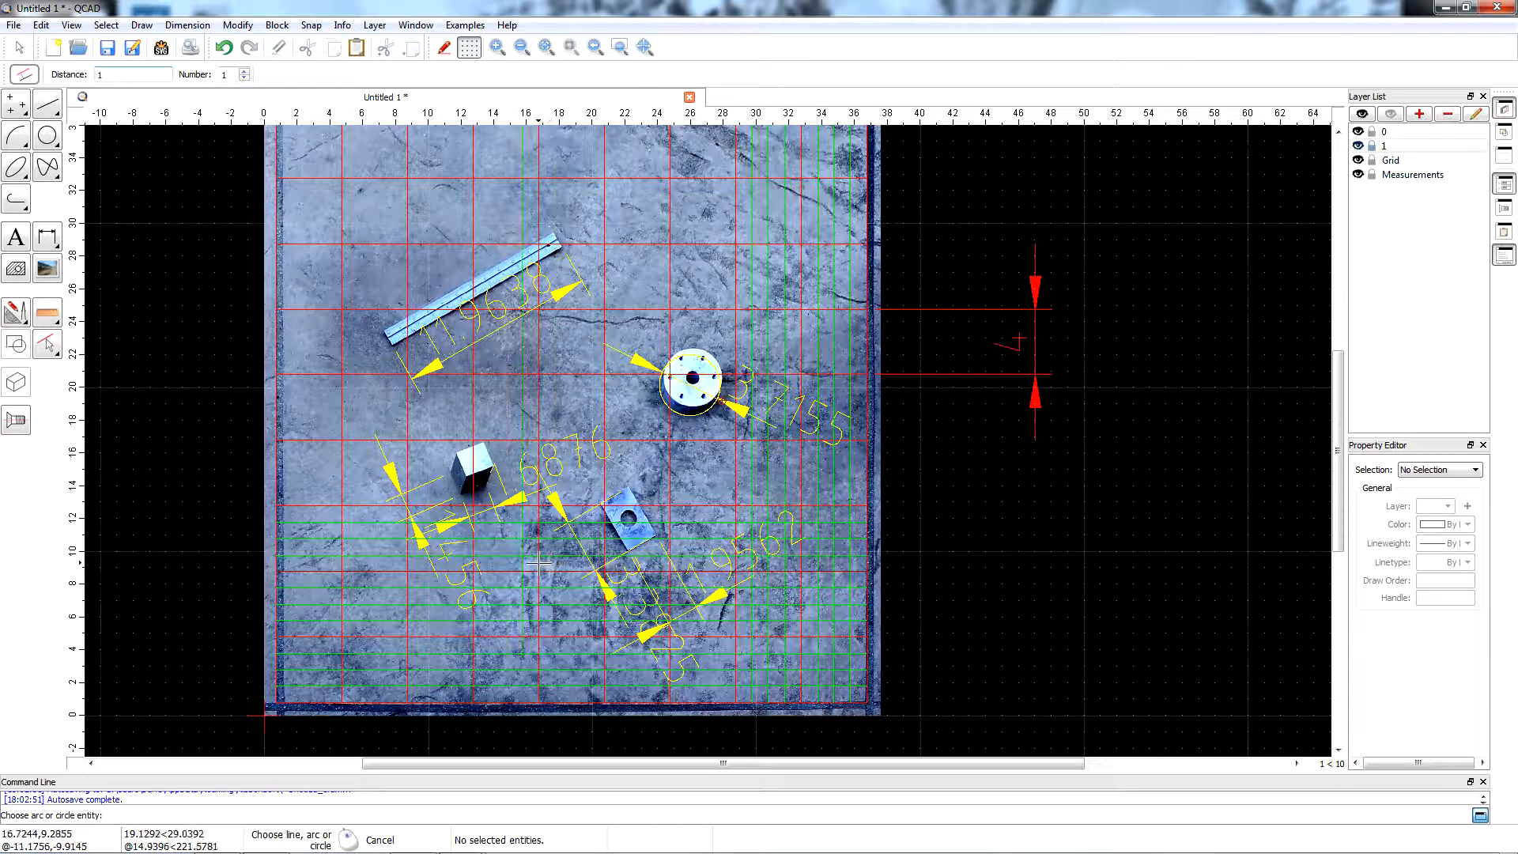
pyautogui.scroll(-3, 537, 564)
pyautogui.scroll(2, 472, 607)
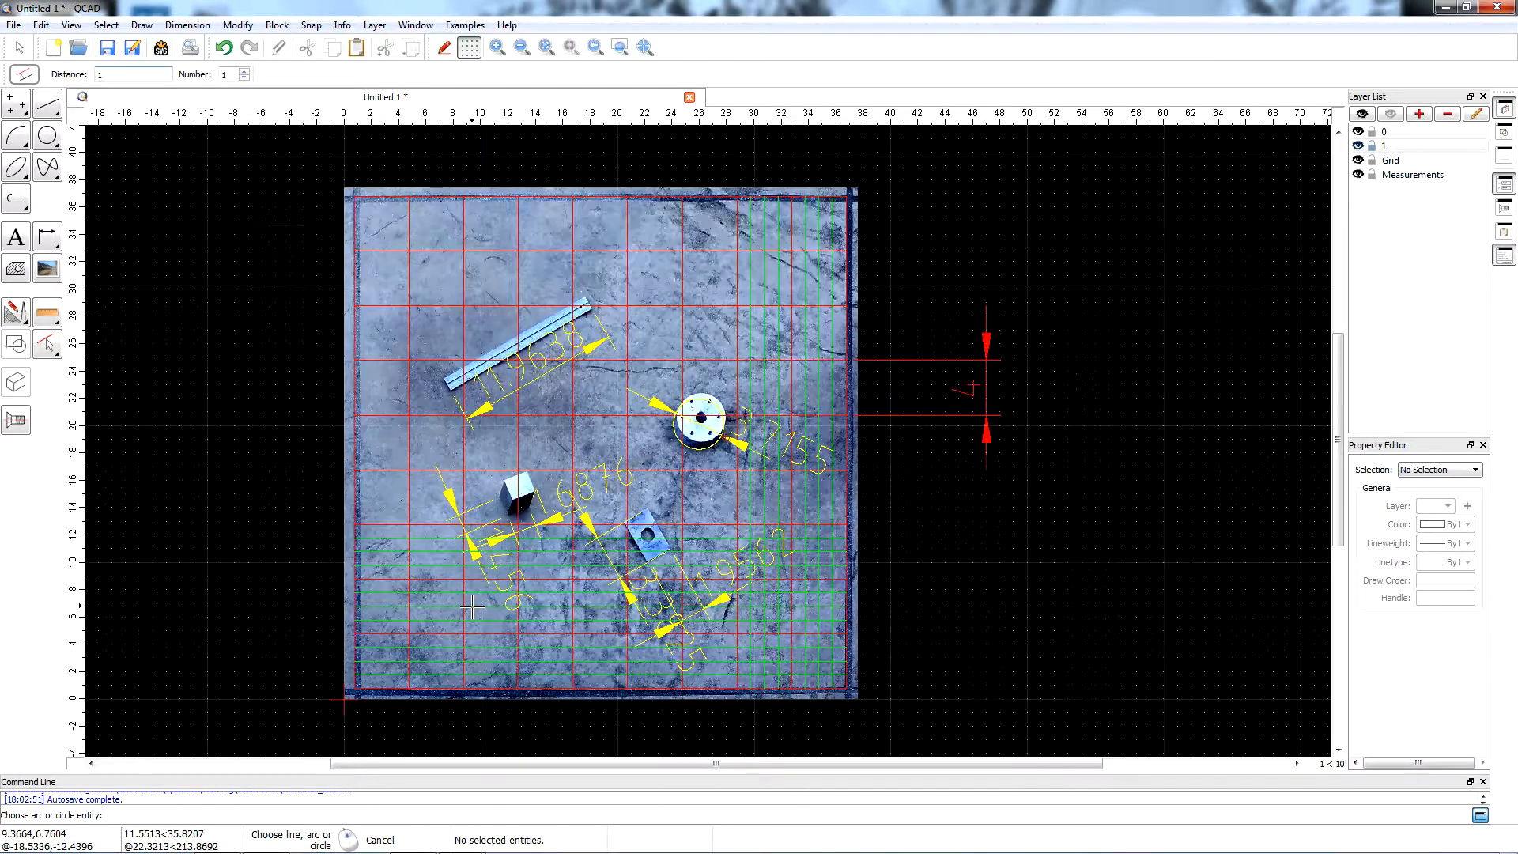
pyautogui.click(472, 606)
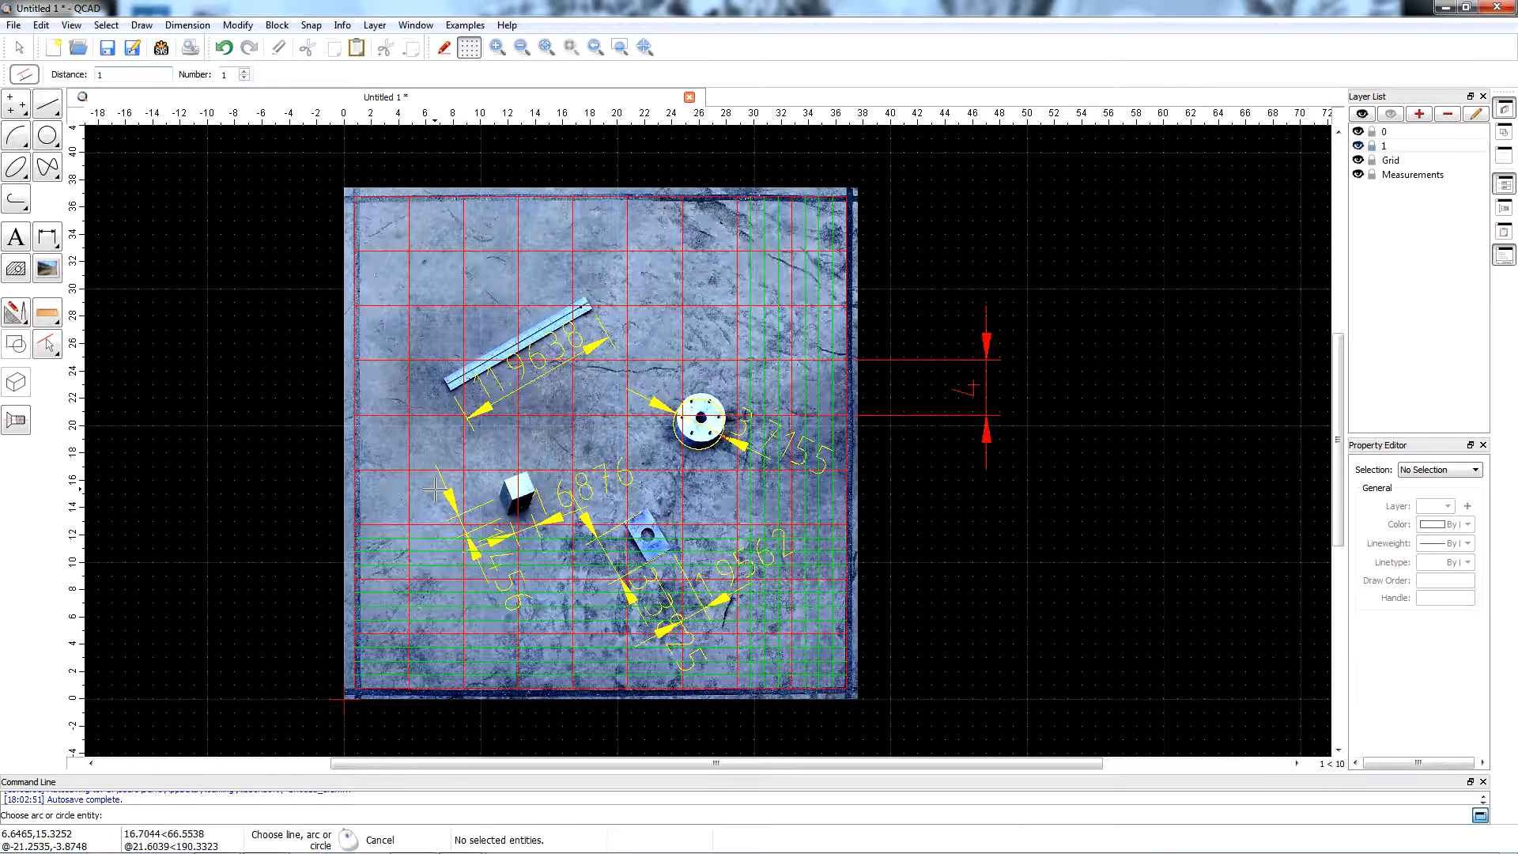